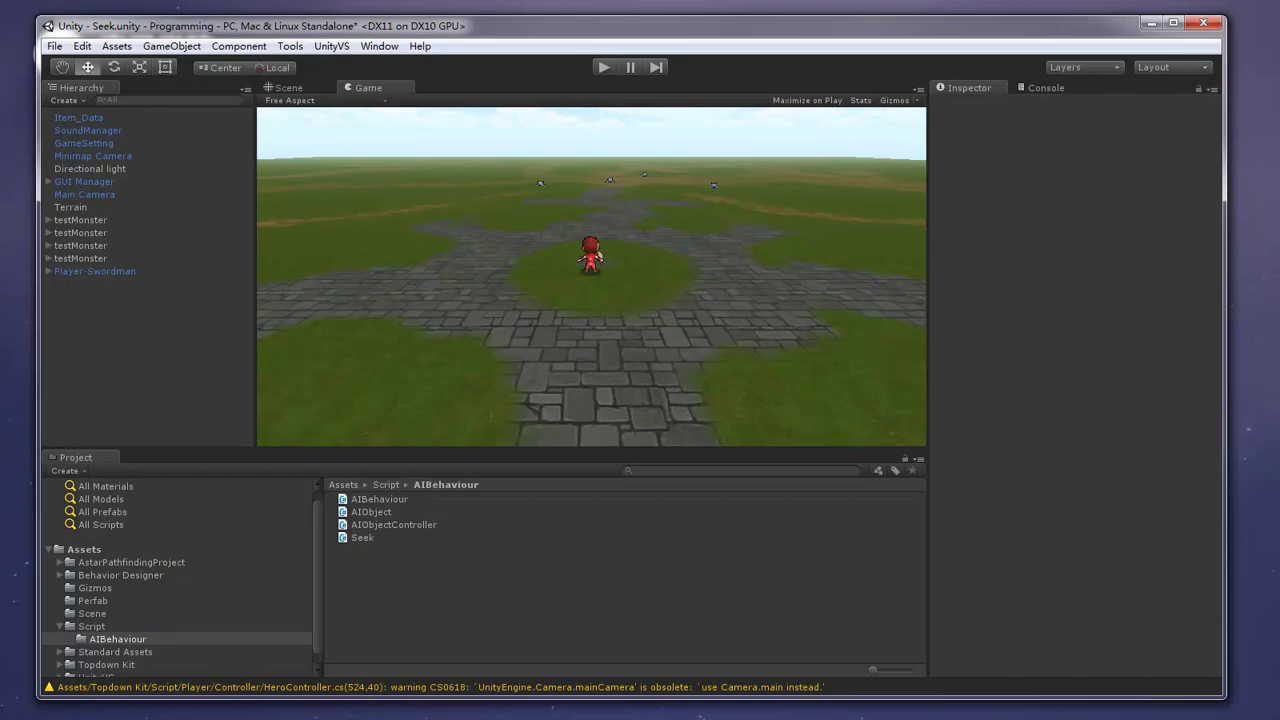
Add a C# script called Flee to the AIBehaviour folder and open it for editing.
{"action": "right_click", "coordinate": [364, 584]}
{"action": "mouse_move", "coordinate": [560, 331]}
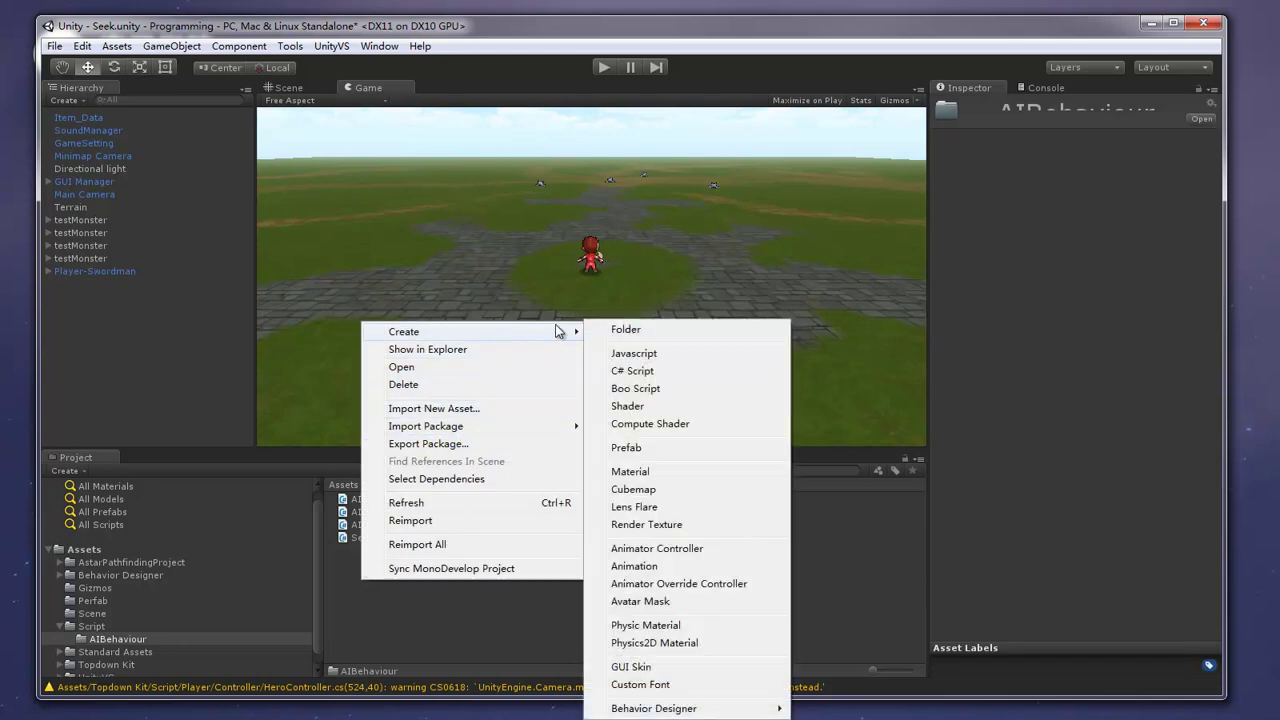
{"action": "left_click", "coordinate": [632, 372]}
{"action": "type", "text": "Flee"}
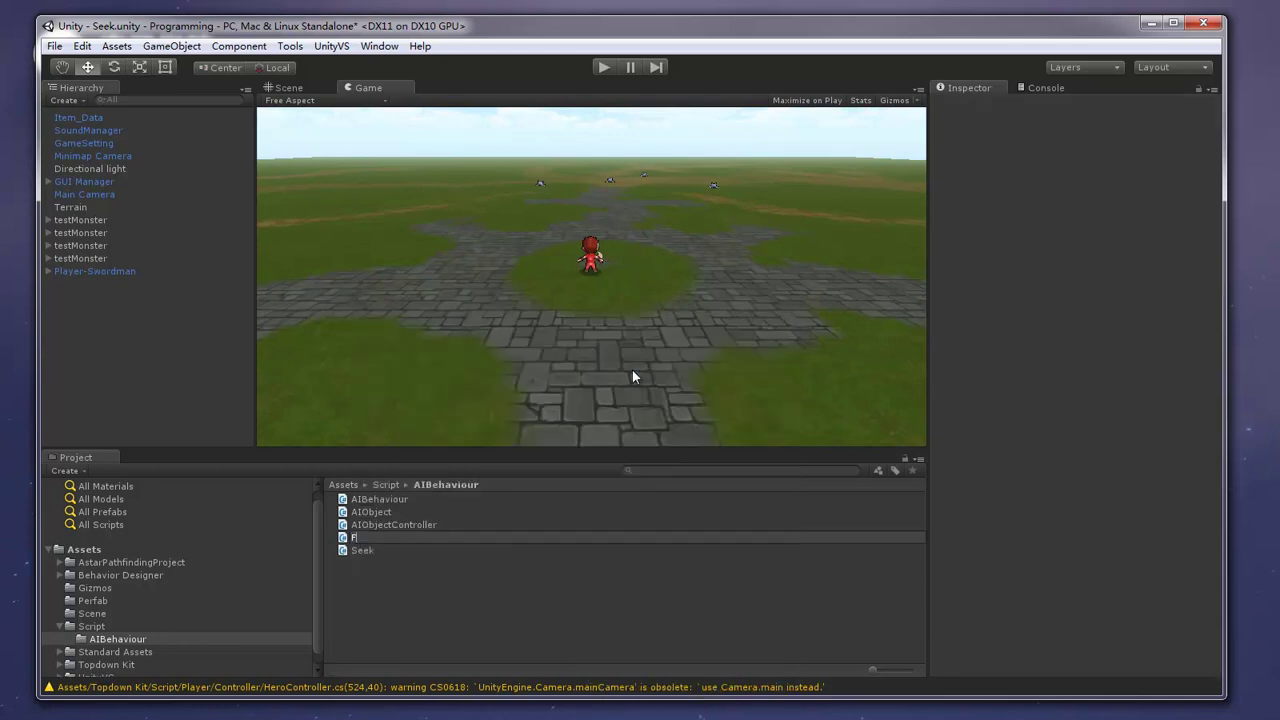
{"action": "key", "text": "Return"}
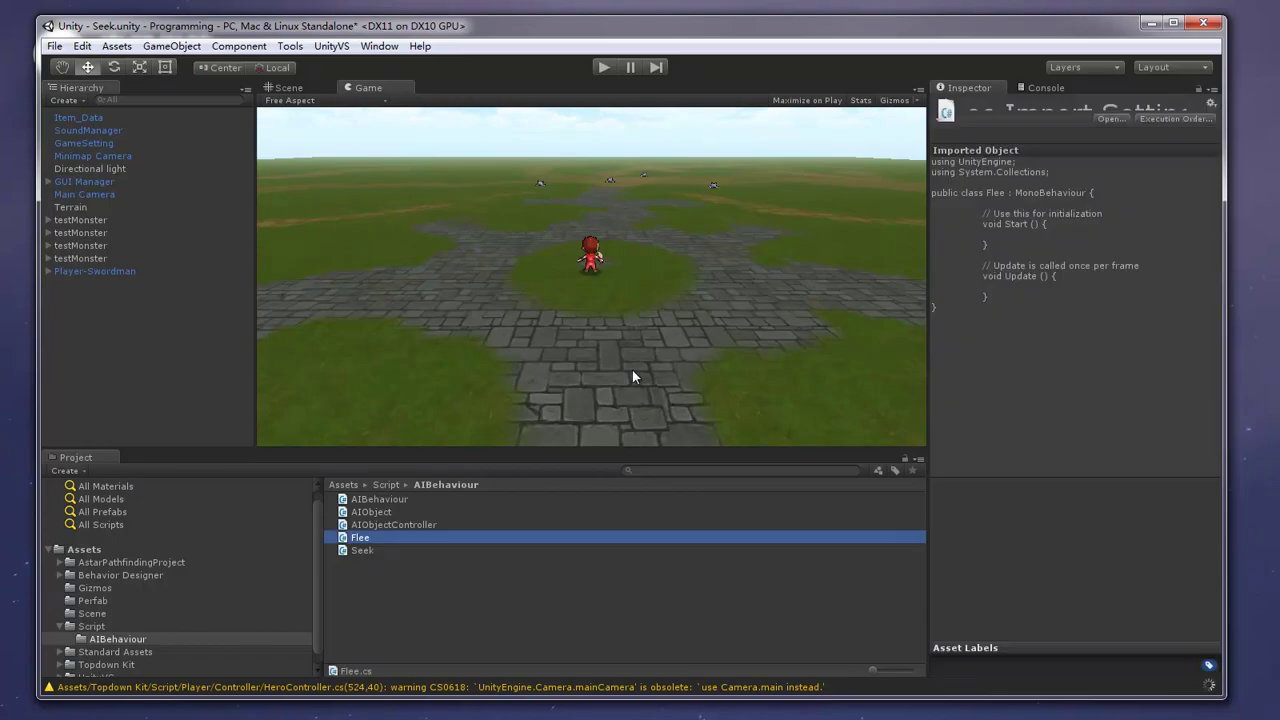
{"action": "key", "text": "Return"}
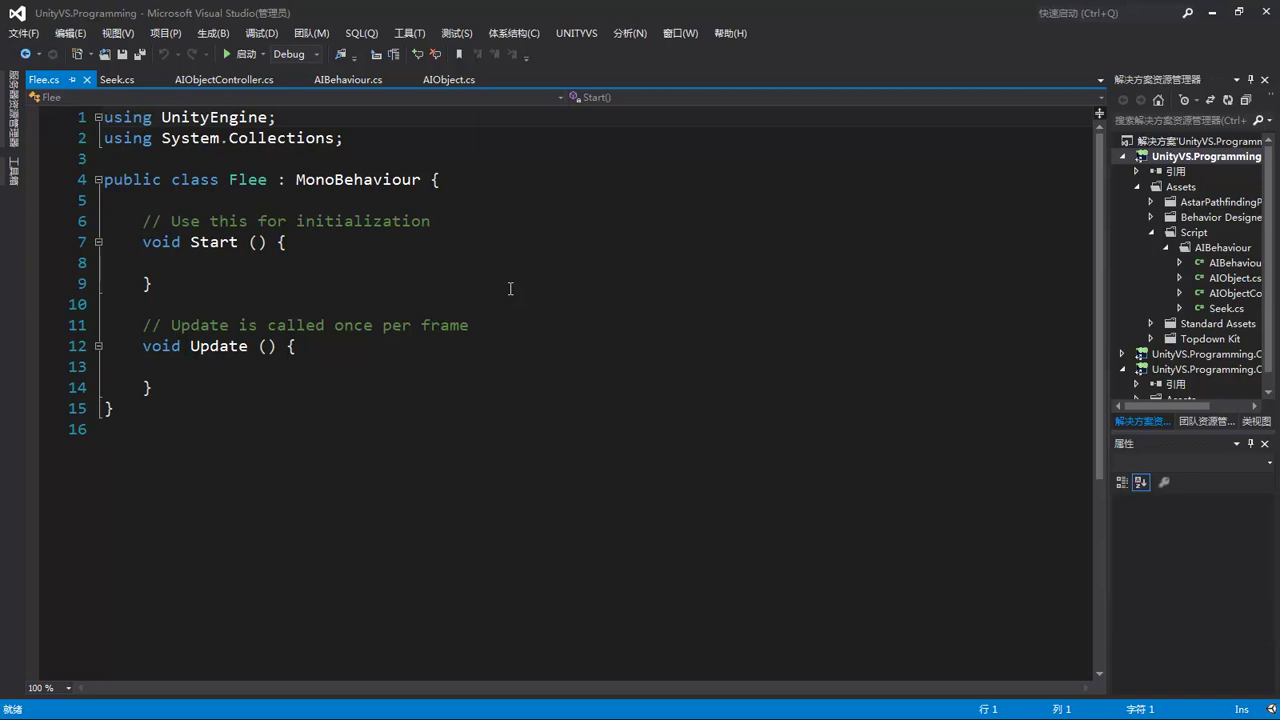
Change Flee's base class from MonoBehaviour to AIBehaviour.
{"action": "double_click", "coordinate": [351, 179]}
{"action": "key", "text": "BackSpace"}
{"action": "key", "text": "BackSpace"}
{"action": "key", "text": "BackSpace"}
{"action": "type", "text": ":"}
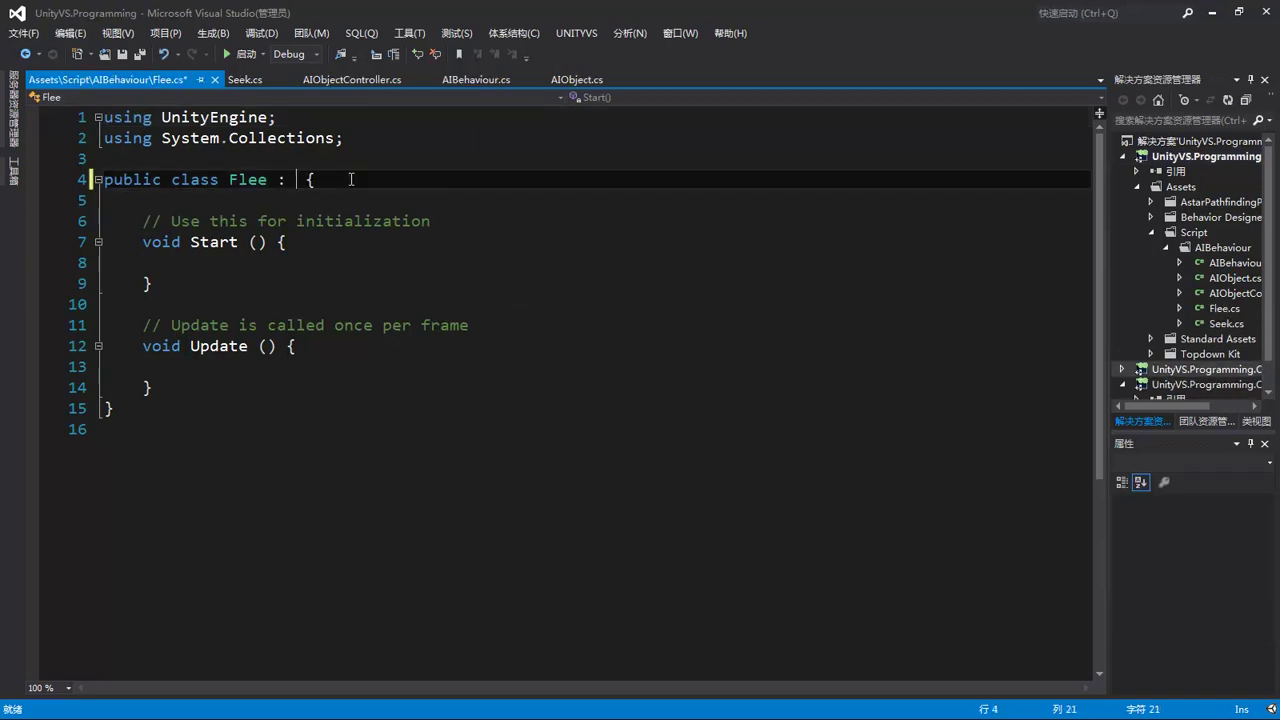
{"action": "type", "text": " ai"}
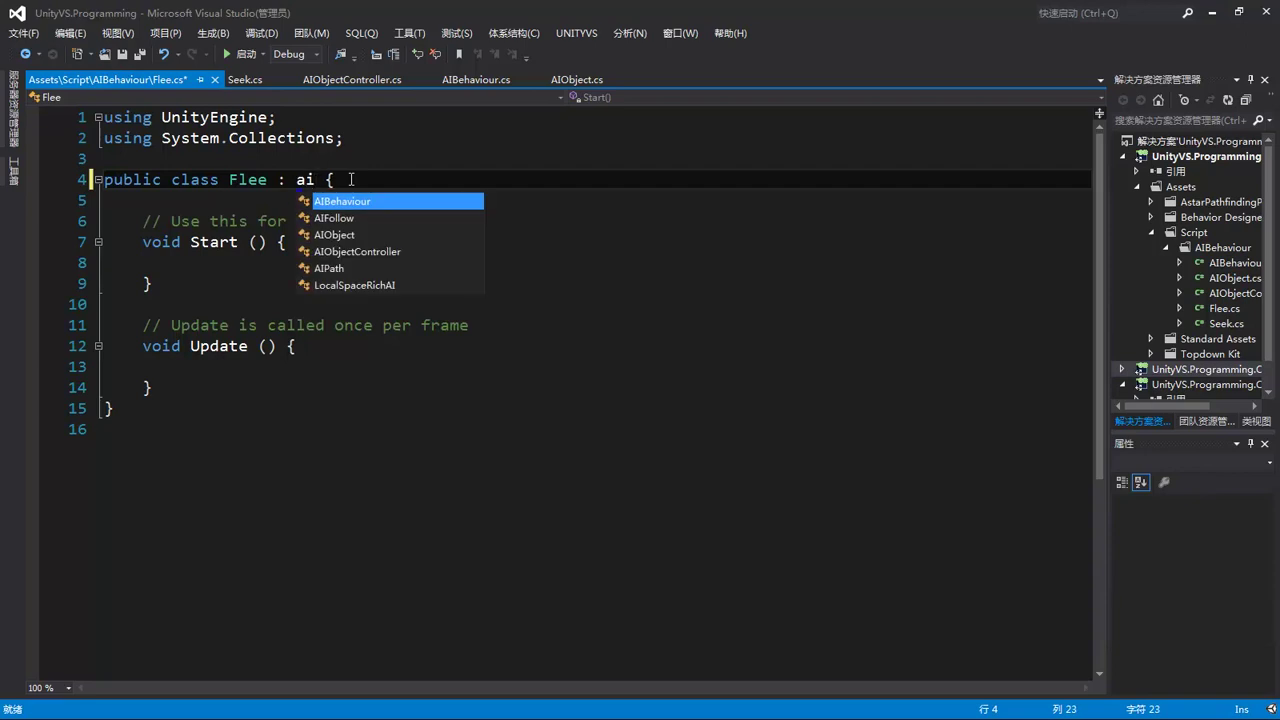
{"action": "key", "text": "Return"}
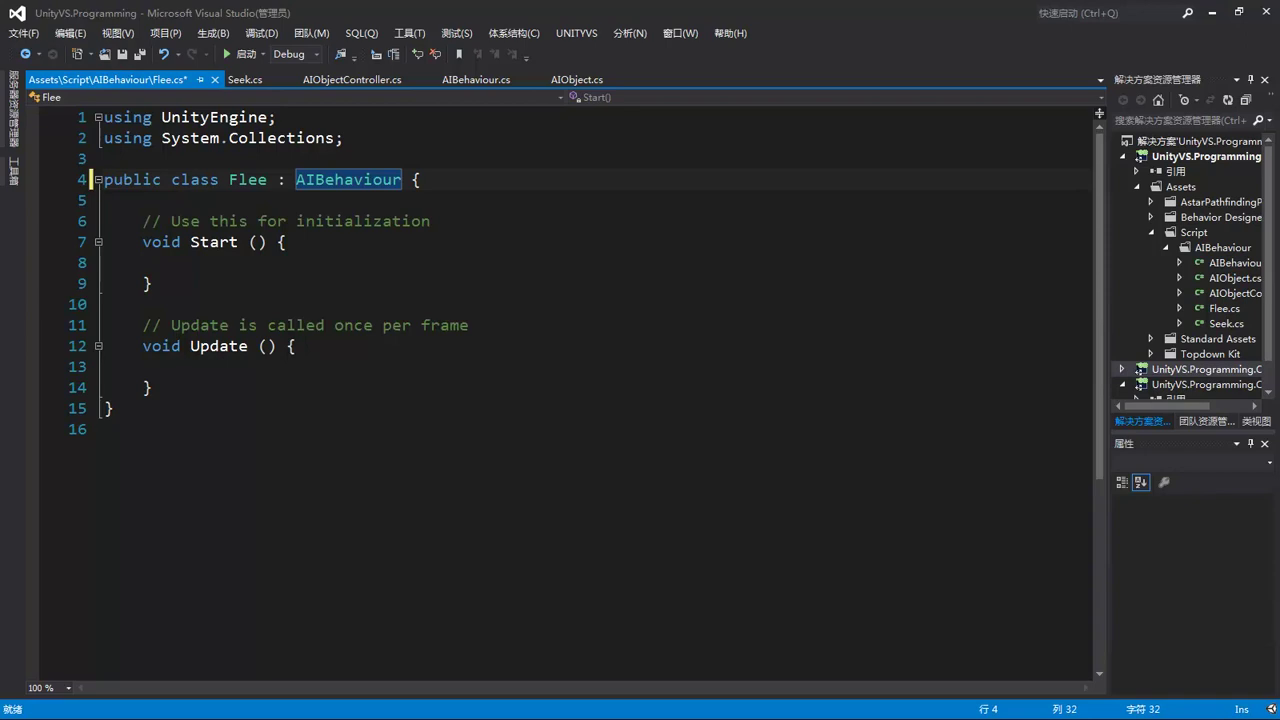
Declare the fields public GameObject target and public float feardistance = 20.
{"action": "left_click", "coordinate": [297, 197]}
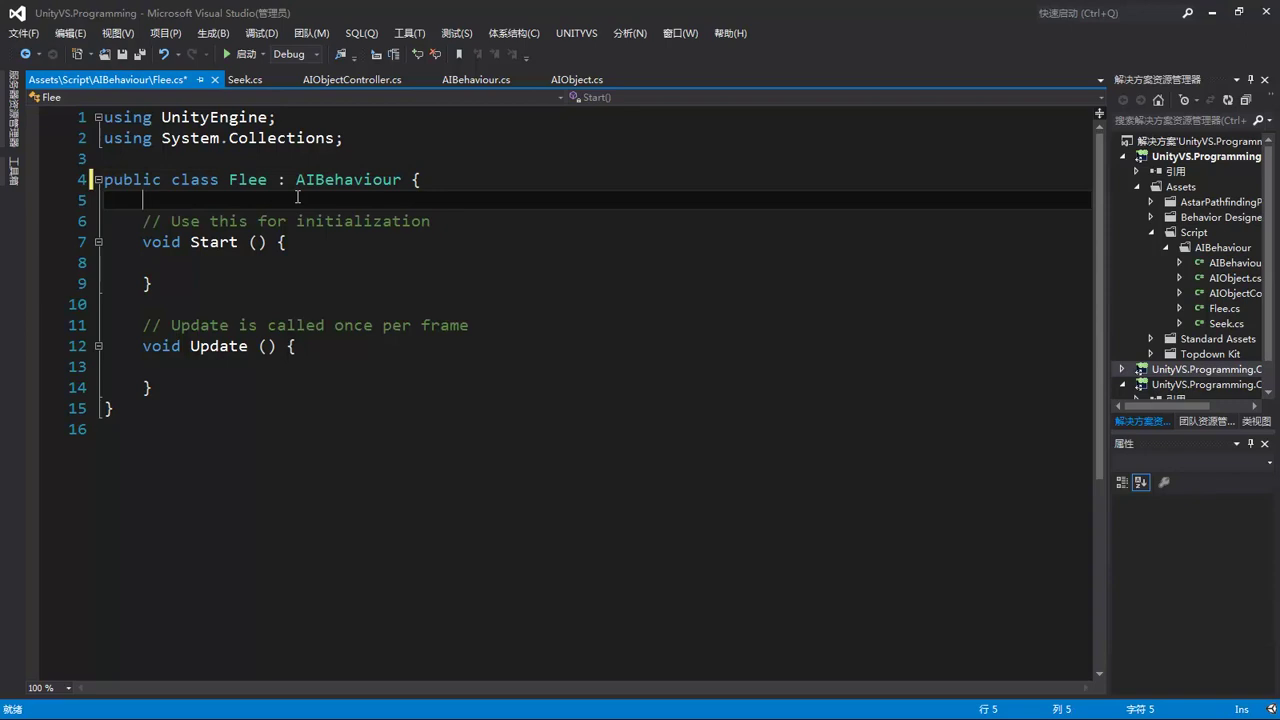
{"action": "key", "text": "Return"}
{"action": "type", "text": "public "}
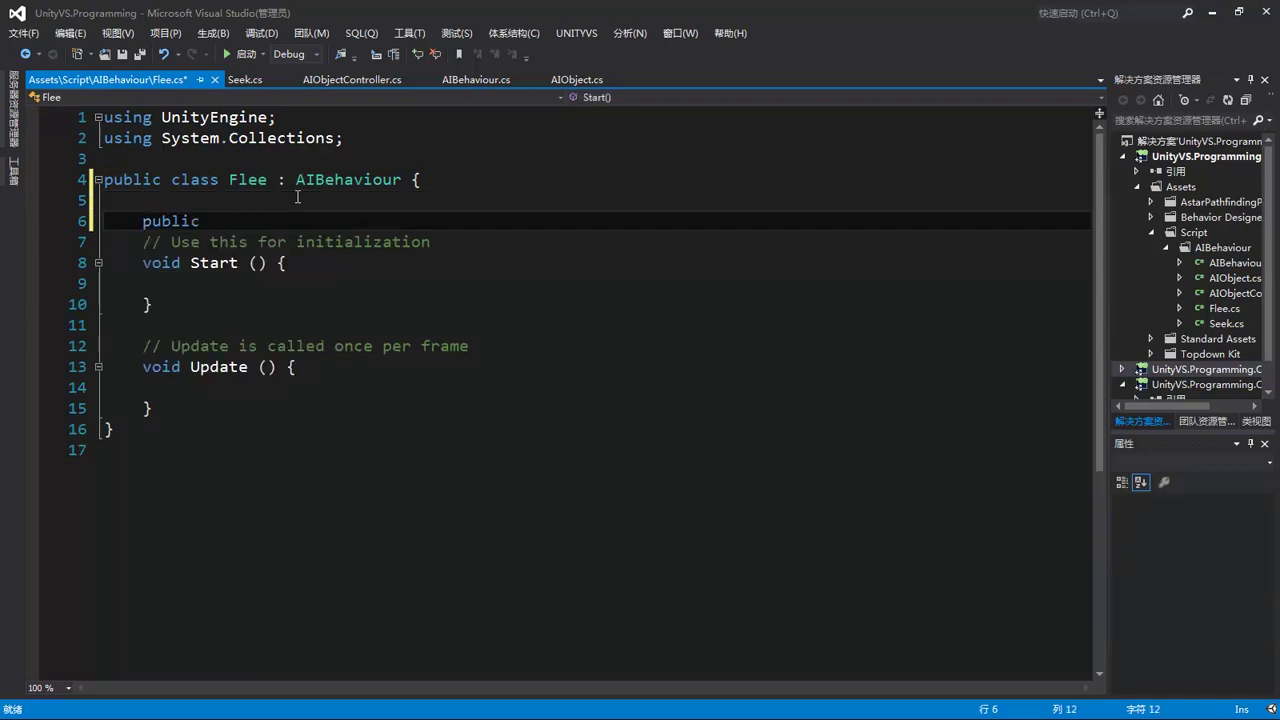
{"action": "type", "text": "ga target"}
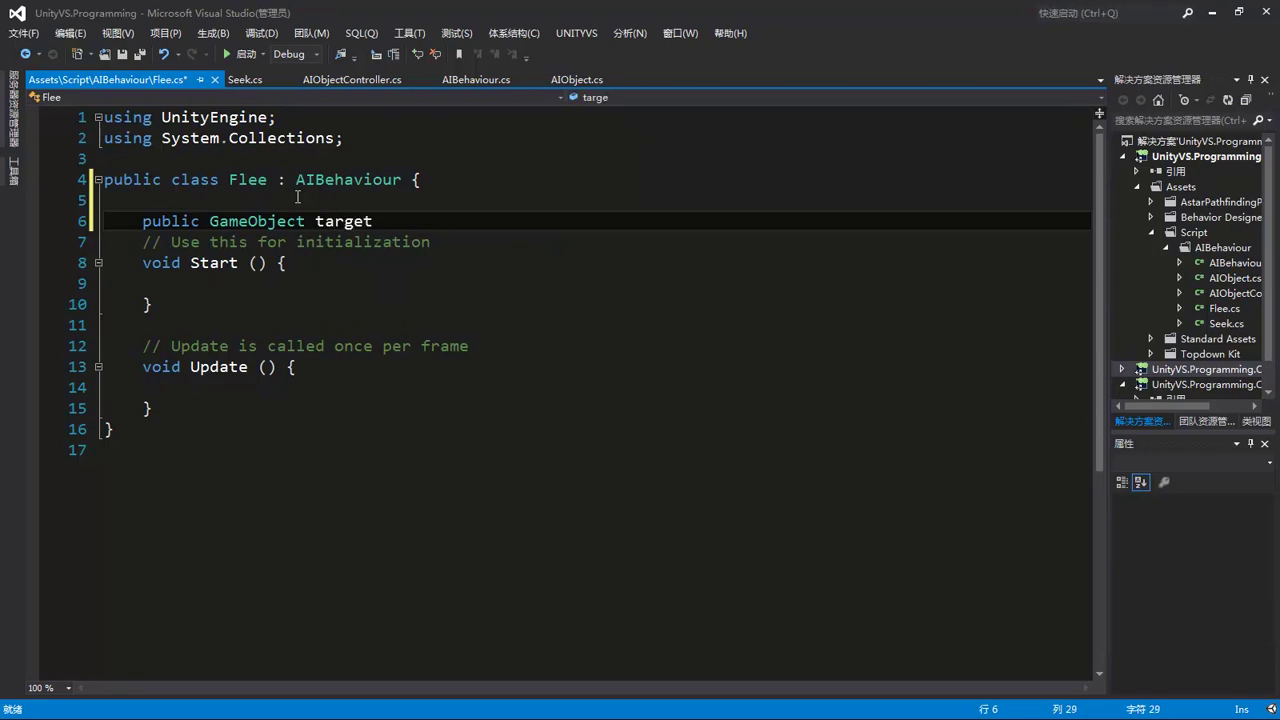
{"action": "type", "text": ";"}
{"action": "key", "text": "Return"}
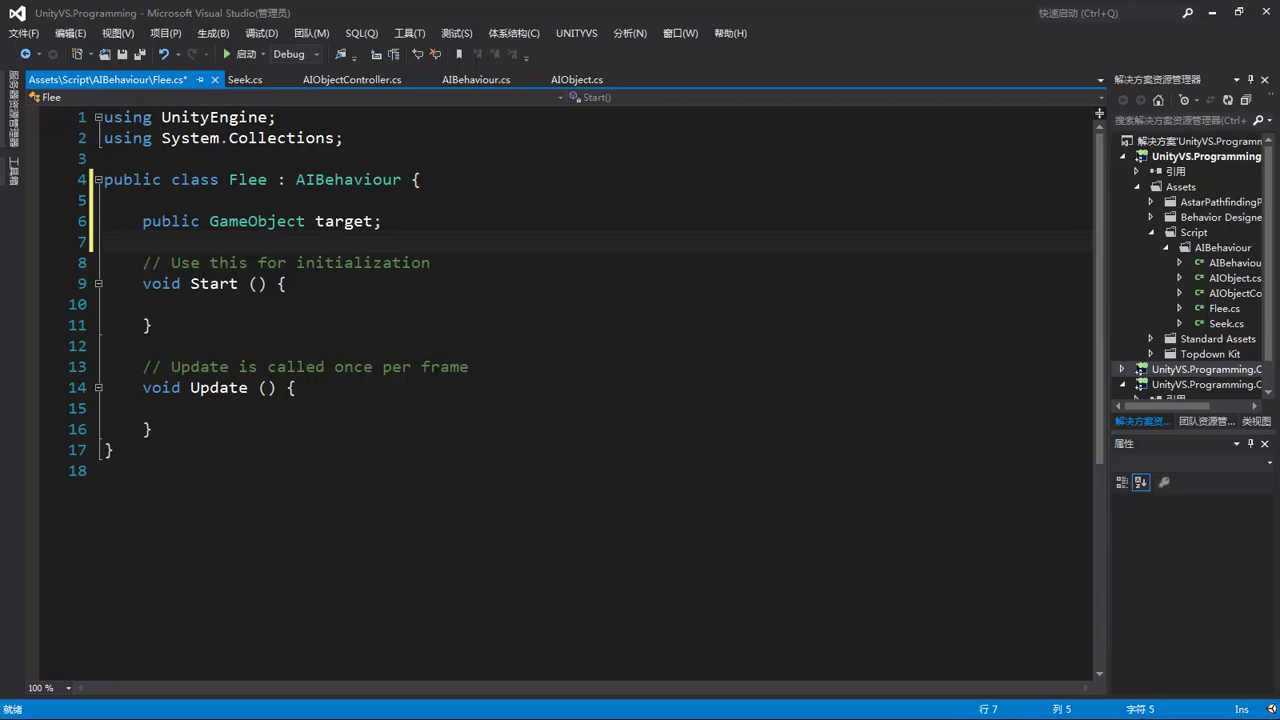
{"action": "type", "text": "public f"}
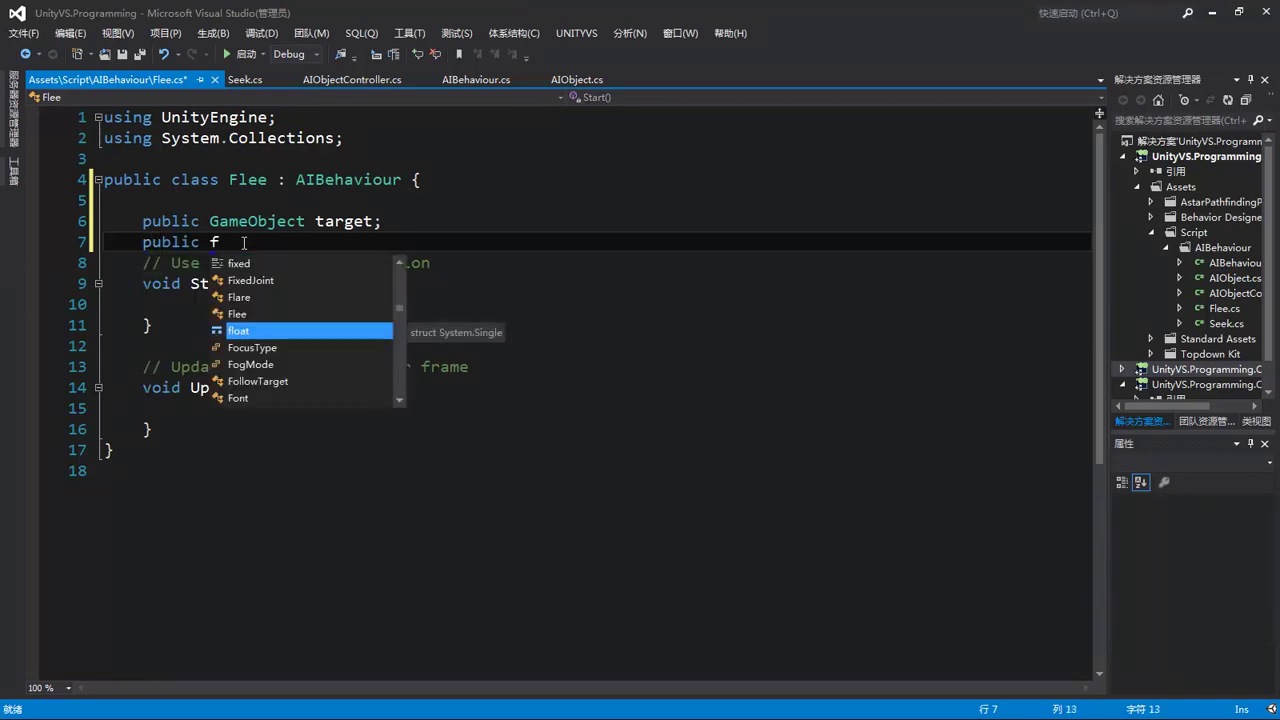
{"action": "type", "text": "loat feard"}
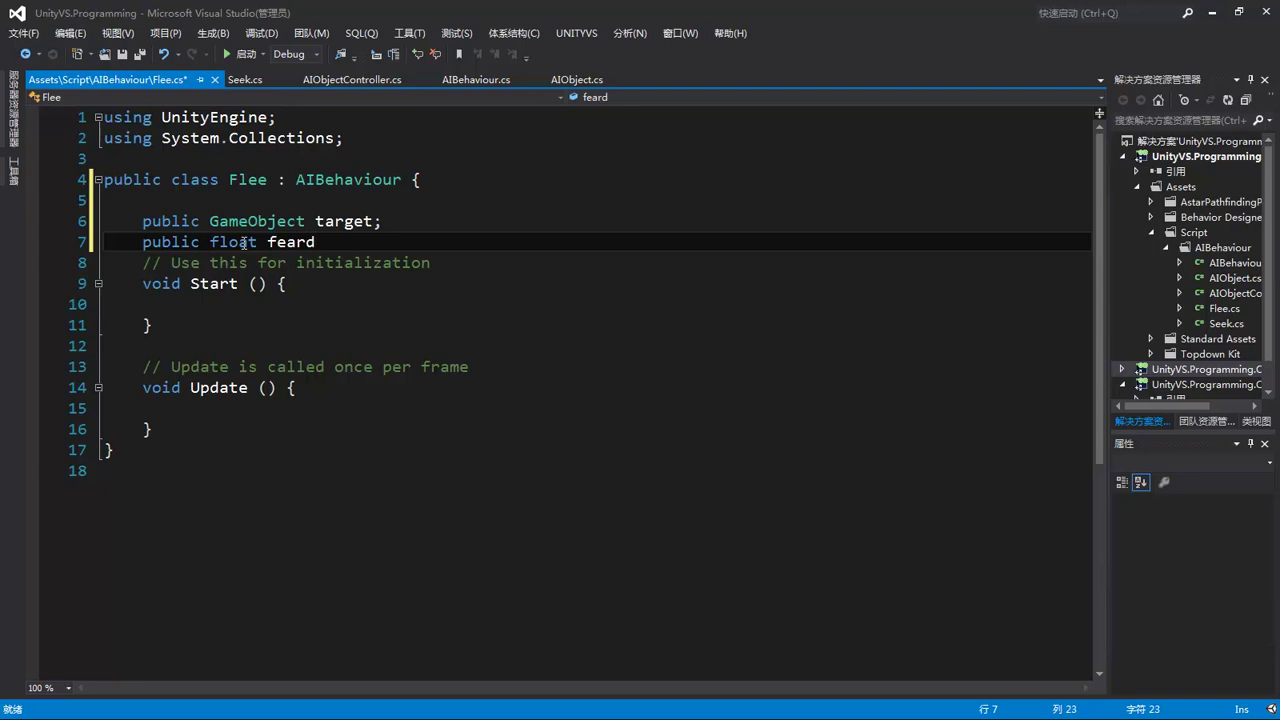
{"action": "type", "text": "istance = 20"}
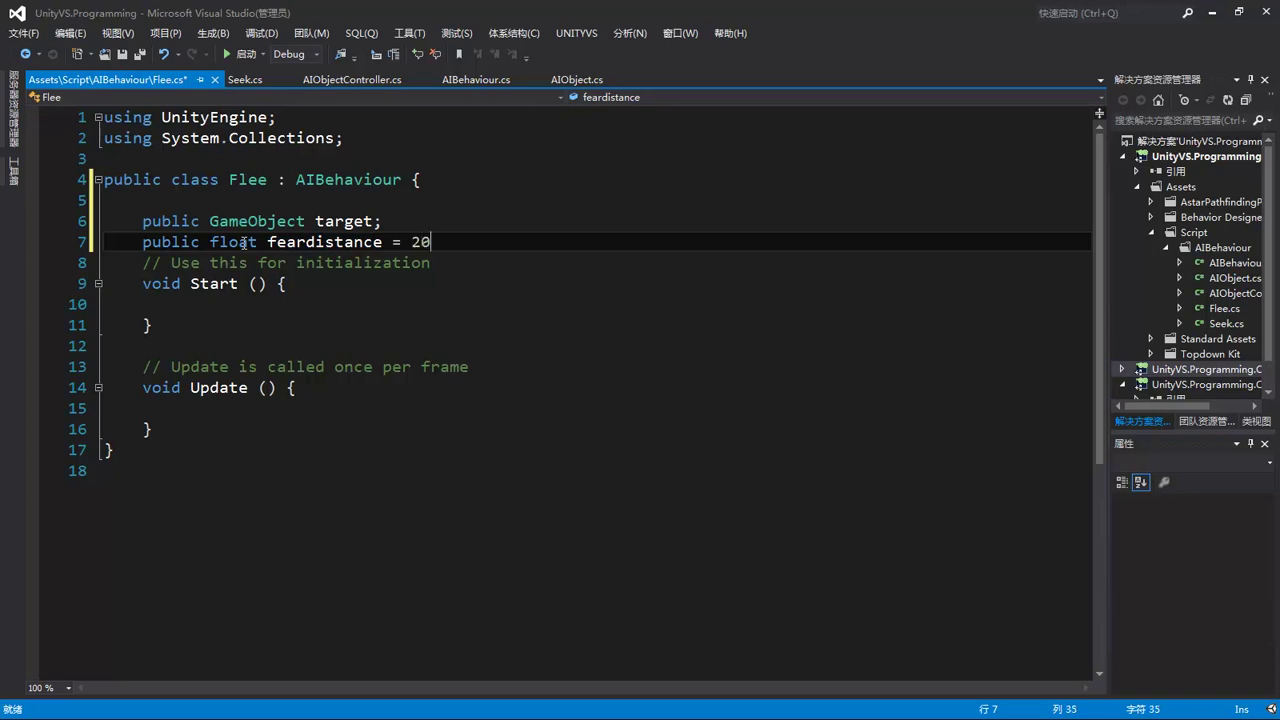
{"action": "type", "text": ";"}
Call base.Start() inside the Start method.
{"action": "left_click", "coordinate": [249, 304]}
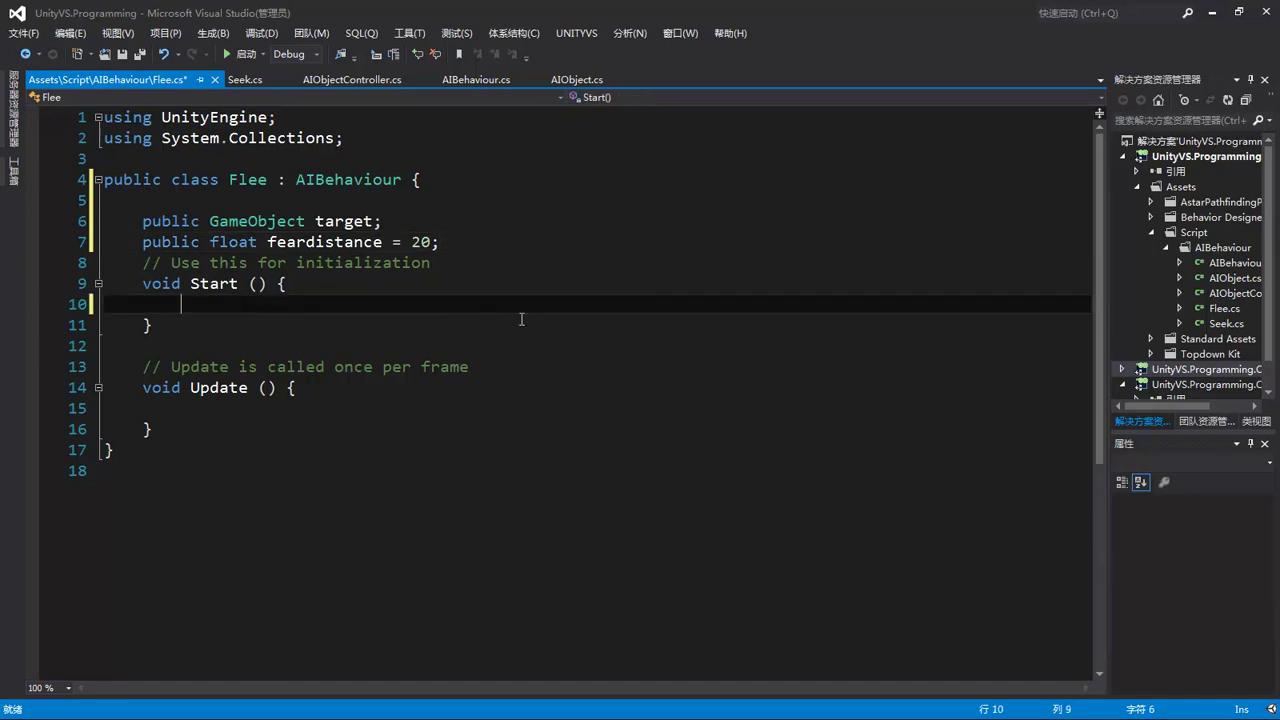
{"action": "type", "text": "base"}
{"action": "type", "text": ".s"}
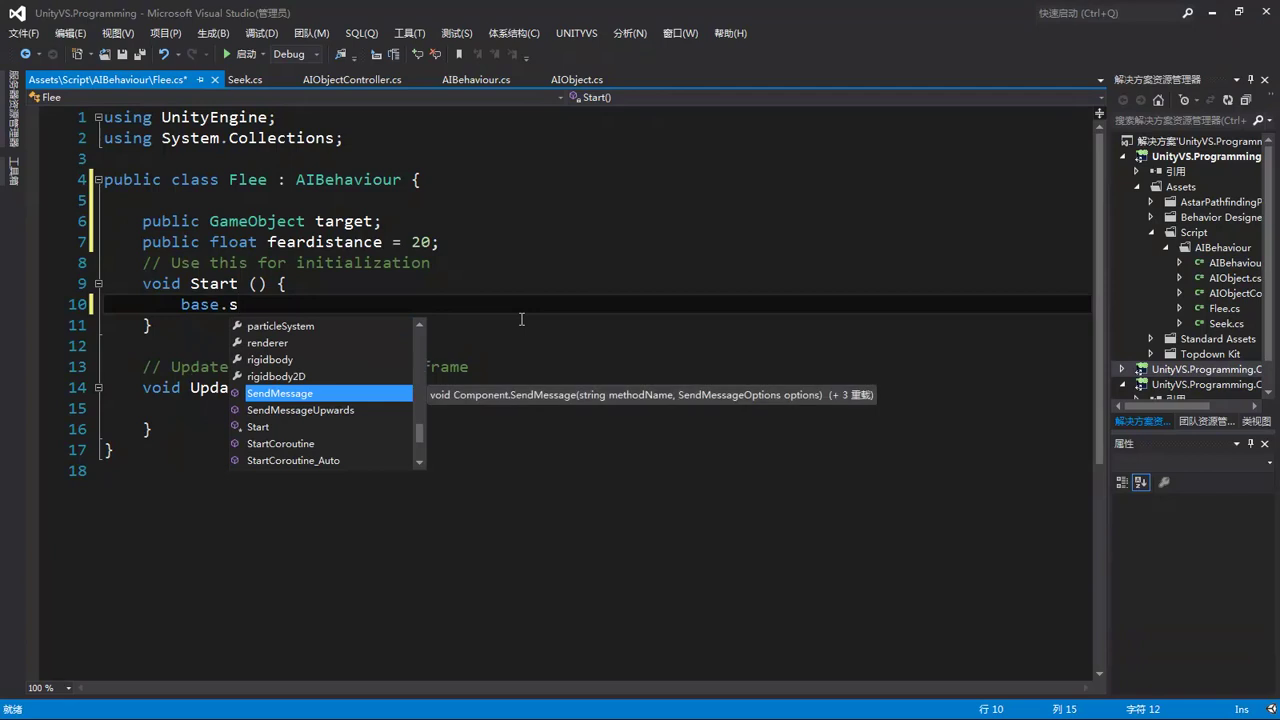
{"action": "type", "text": "t"}
{"action": "key", "text": "Tab"}
{"action": "type", "text": "();"}
Delete the Update method and insert a public override Force() stub.
{"action": "key", "text": "Down"}
{"action": "key", "text": "Down"}
{"action": "key", "text": "Down"}
{"action": "key", "text": "Down"}
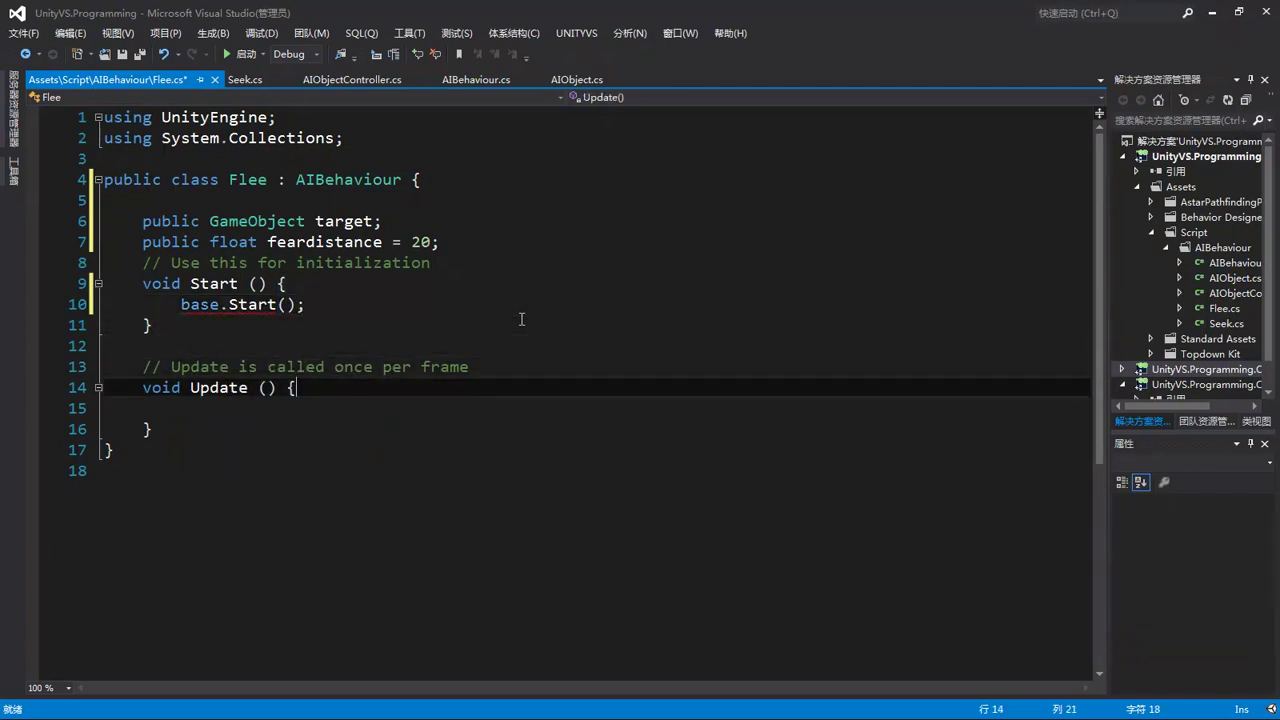
{"action": "key", "text": "ctrl+shift+l"}
{"action": "key", "text": "ctrl+shift+l"}
{"action": "key", "text": "ctrl+shift+l"}
{"action": "type", "text": "pu"}
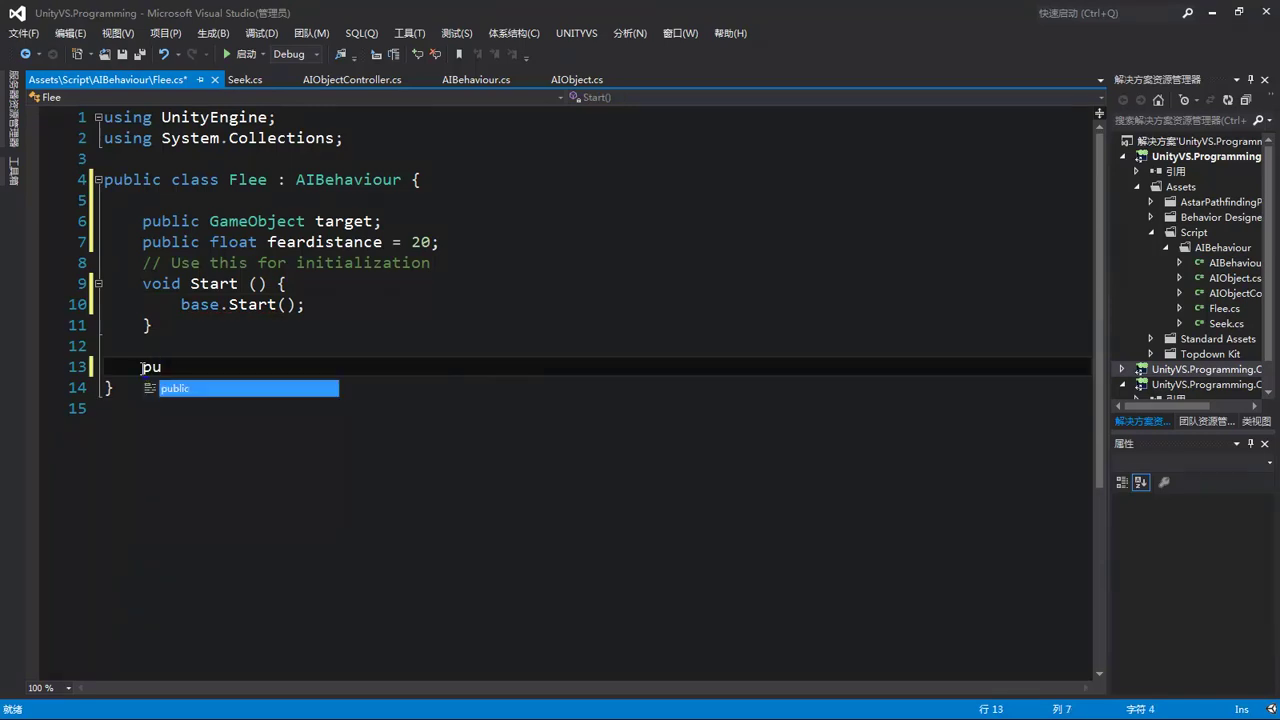
{"action": "type", "text": "blic ov"}
{"action": "type", "text": "erride v"}
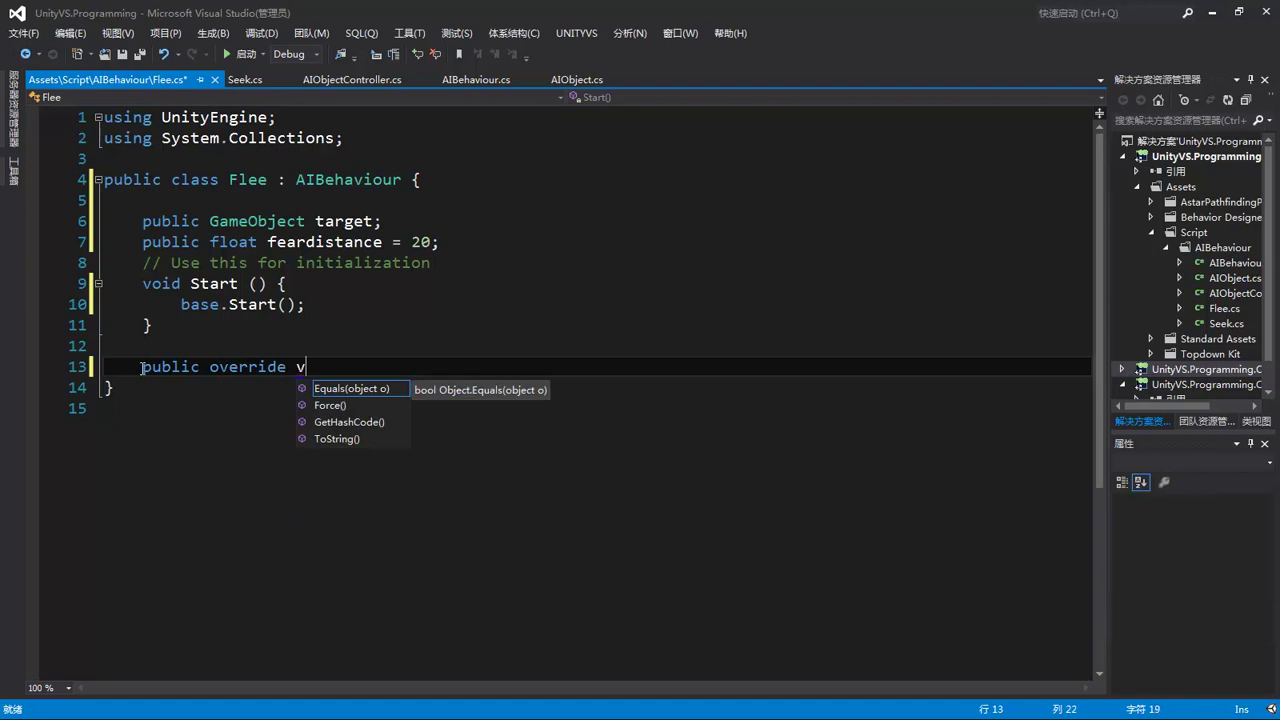
{"action": "key", "text": "Down"}
{"action": "key", "text": "Return"}
In Force, declare Vector3 tmppos = new Vector3(transform.position.x, 0, transform.position.z).
{"action": "left_click", "coordinate": [370, 389]}
{"action": "key", "text": "Return"}
{"action": "type", "text": "v"}
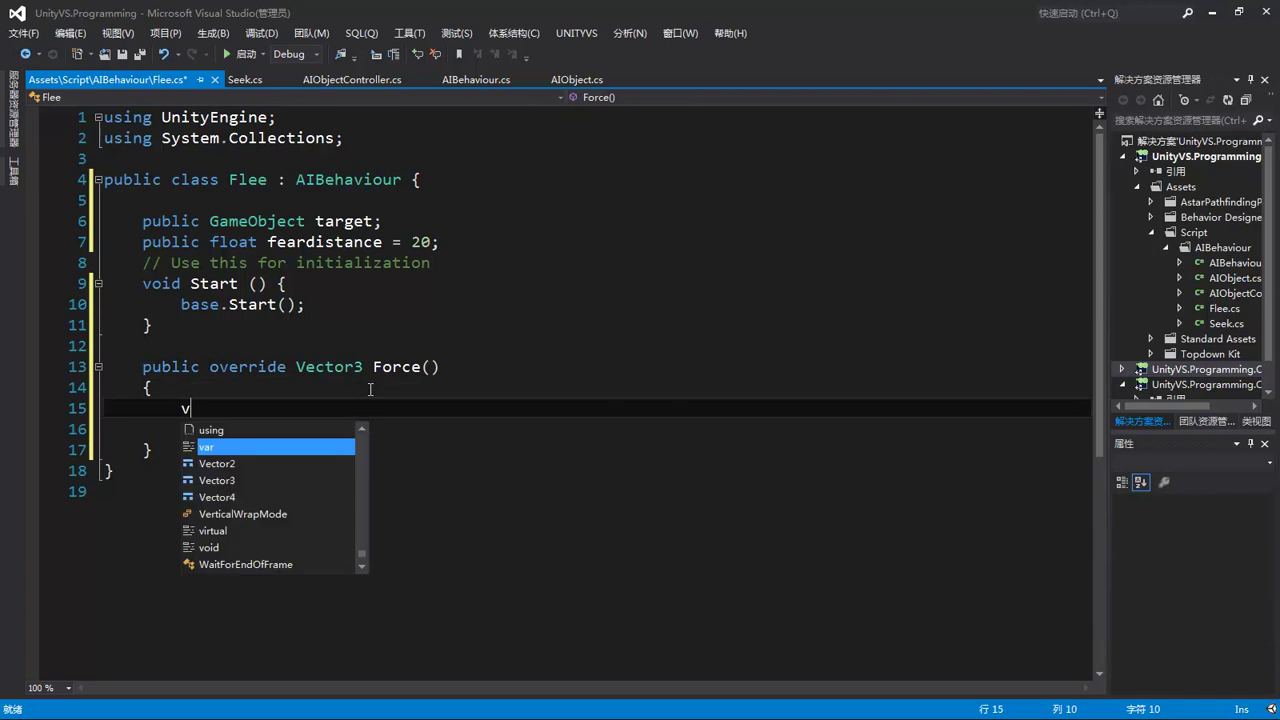
{"action": "key", "text": "Tab"}
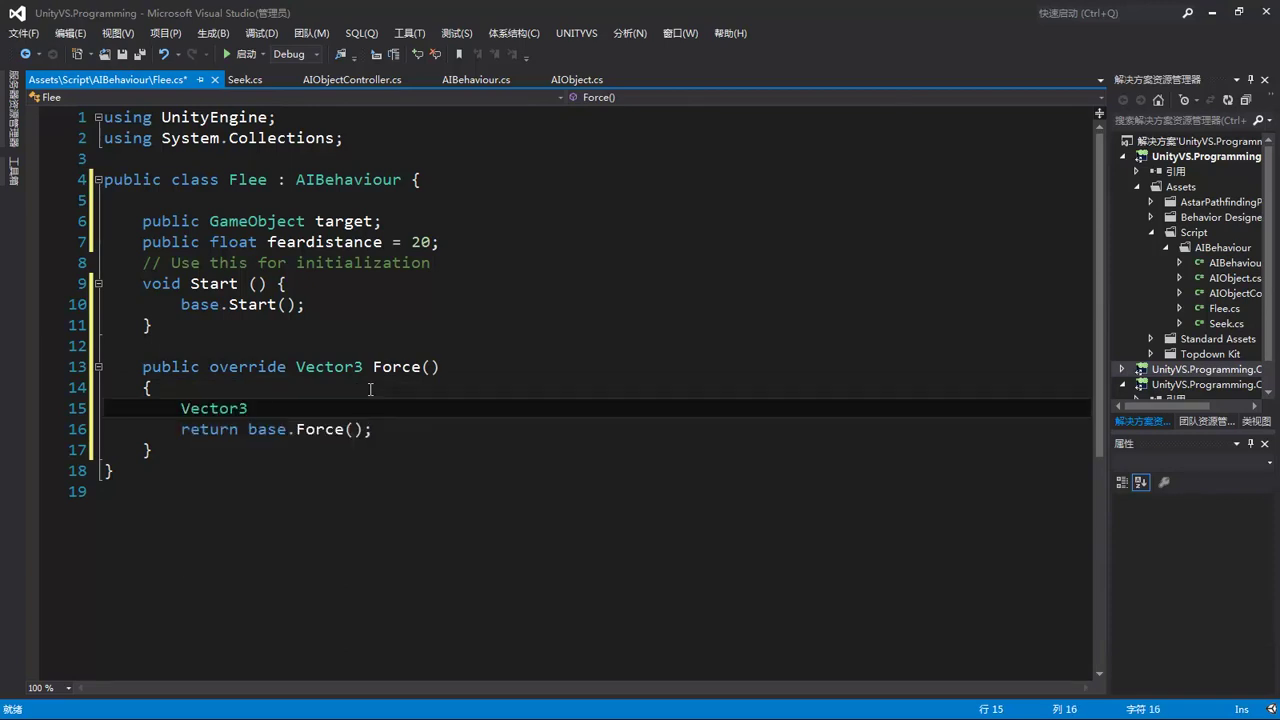
{"action": "type", "text": "tmppos = ne"}
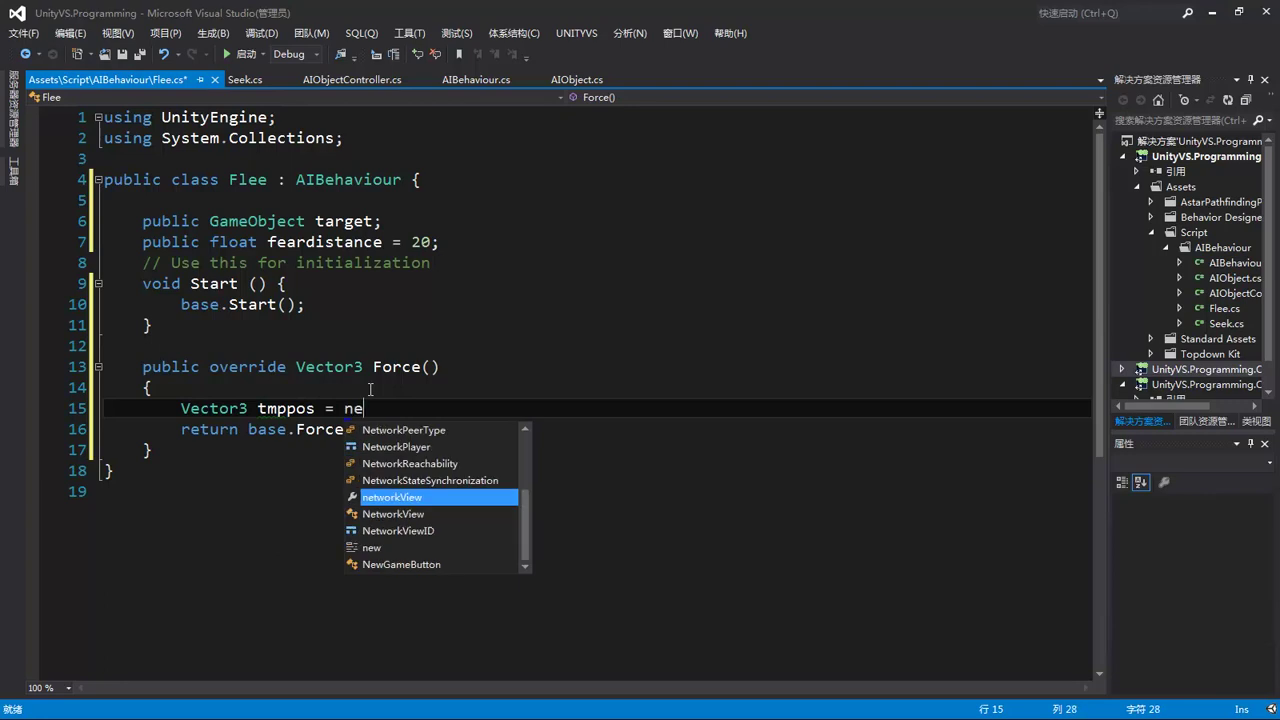
{"action": "type", "text": "w"}
{"action": "key", "text": "Tab"}
{"action": "type", "text": "();"}
{"action": "key", "text": "Left"}
{"action": "key", "text": "Left"}
{"action": "type", "text": "t"}
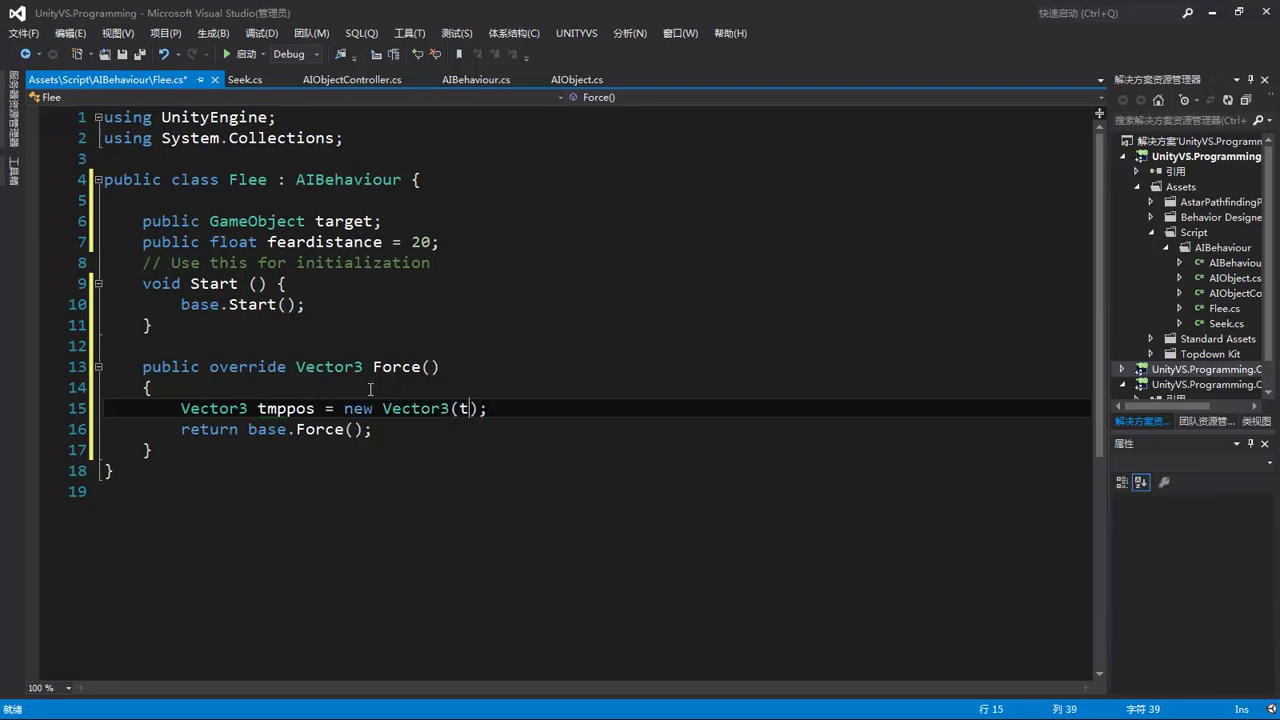
{"action": "type", "text": "ran"}
{"action": "key", "text": "Tab"}
{"action": "type", "text": "."}
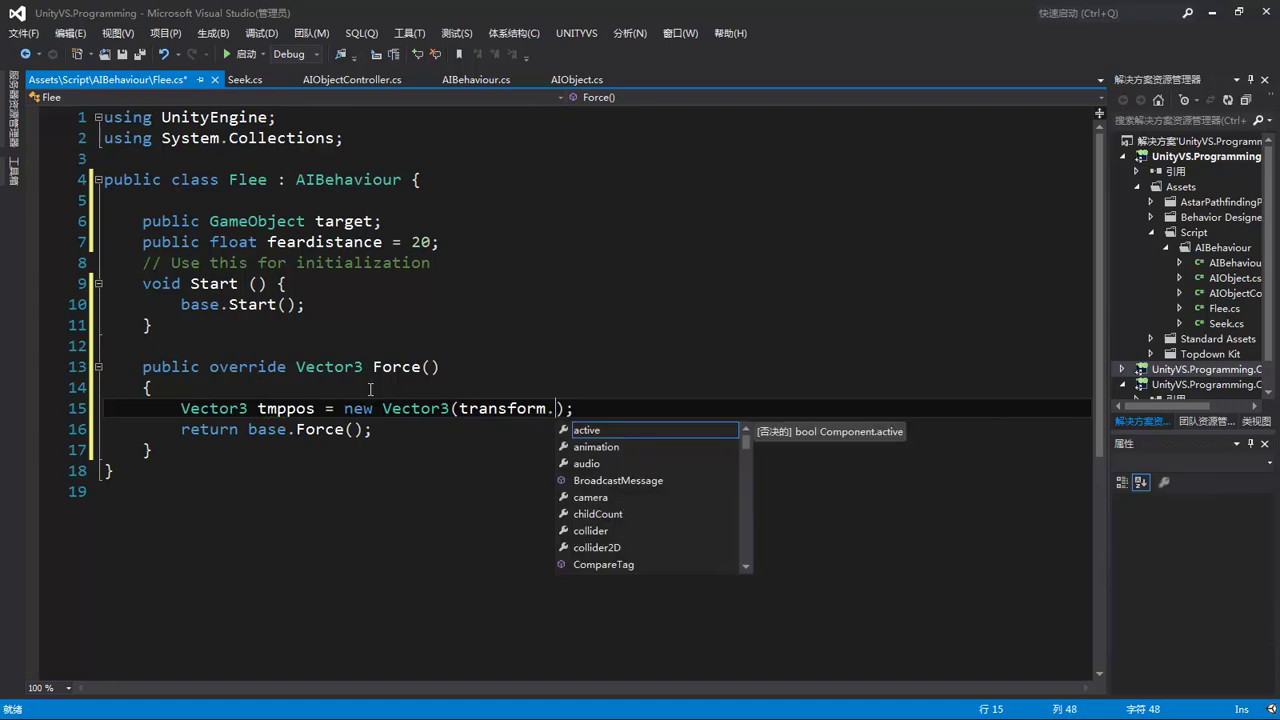
{"action": "type", "text": "po"}
{"action": "key", "text": "Tab"}
{"action": "type", "text": "."}
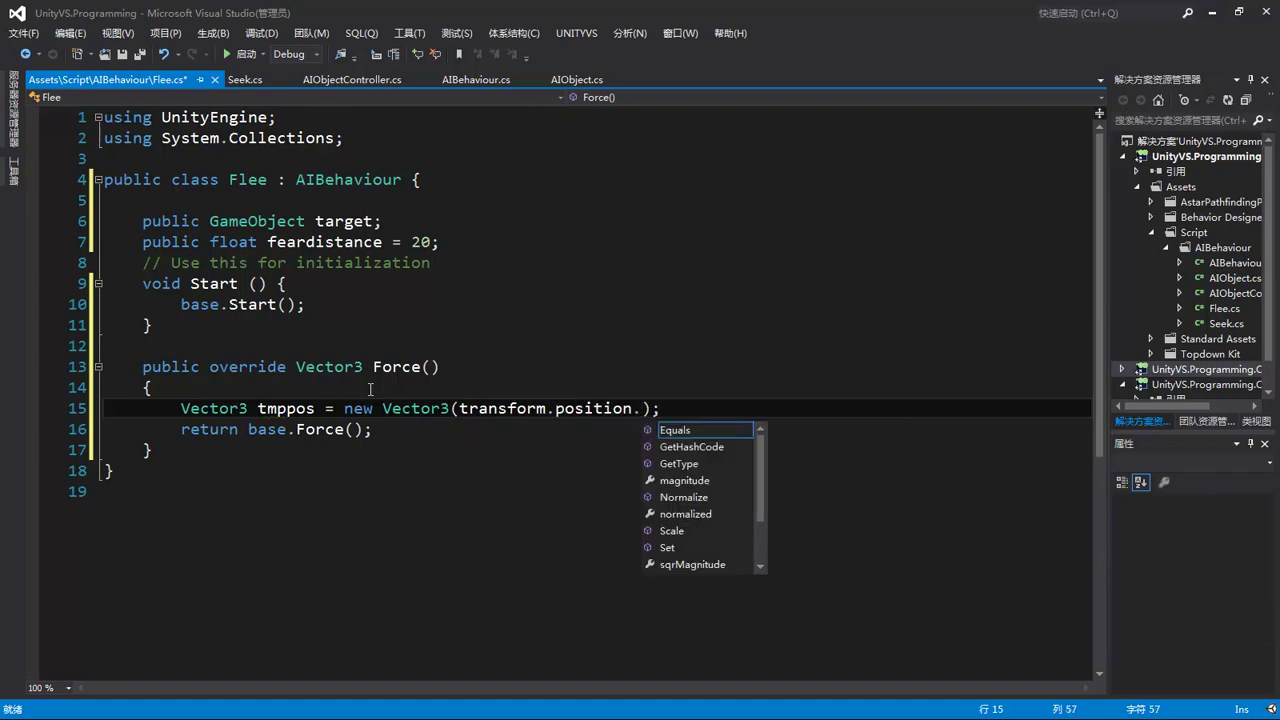
{"action": "type", "text": "x"}
{"action": "key", "text": "Escape"}
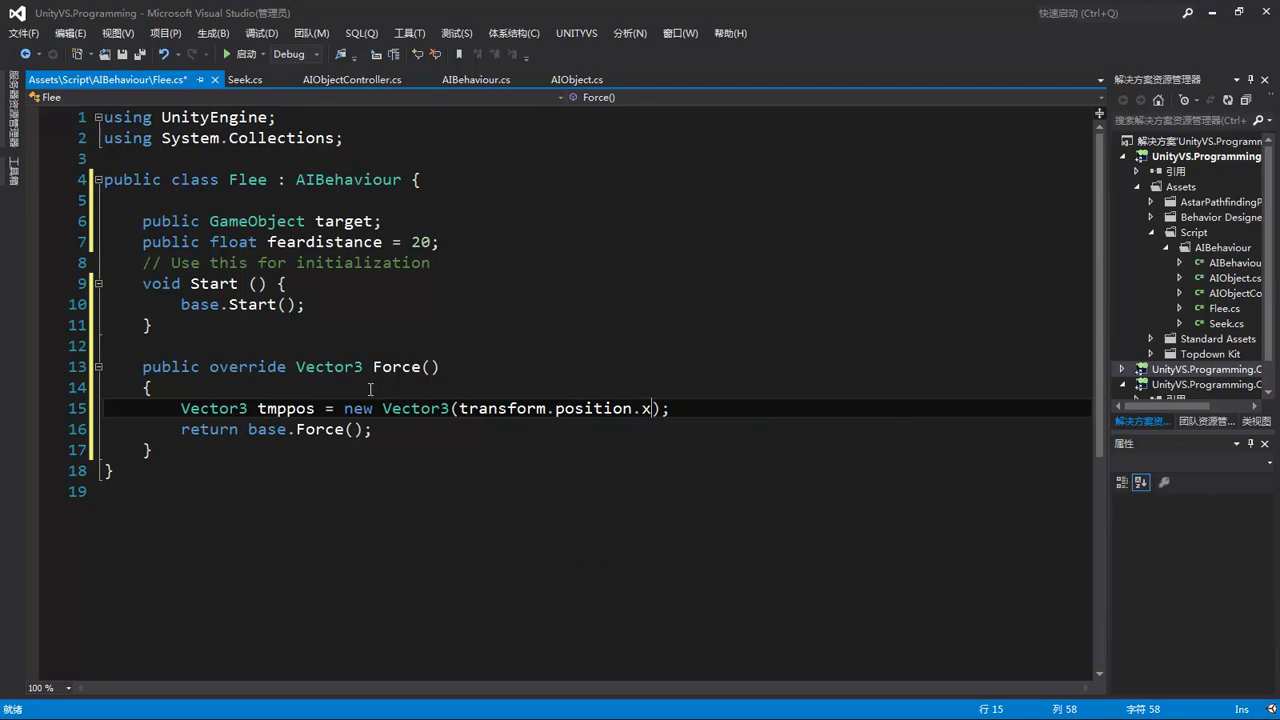
{"action": "type", "text": ", "}
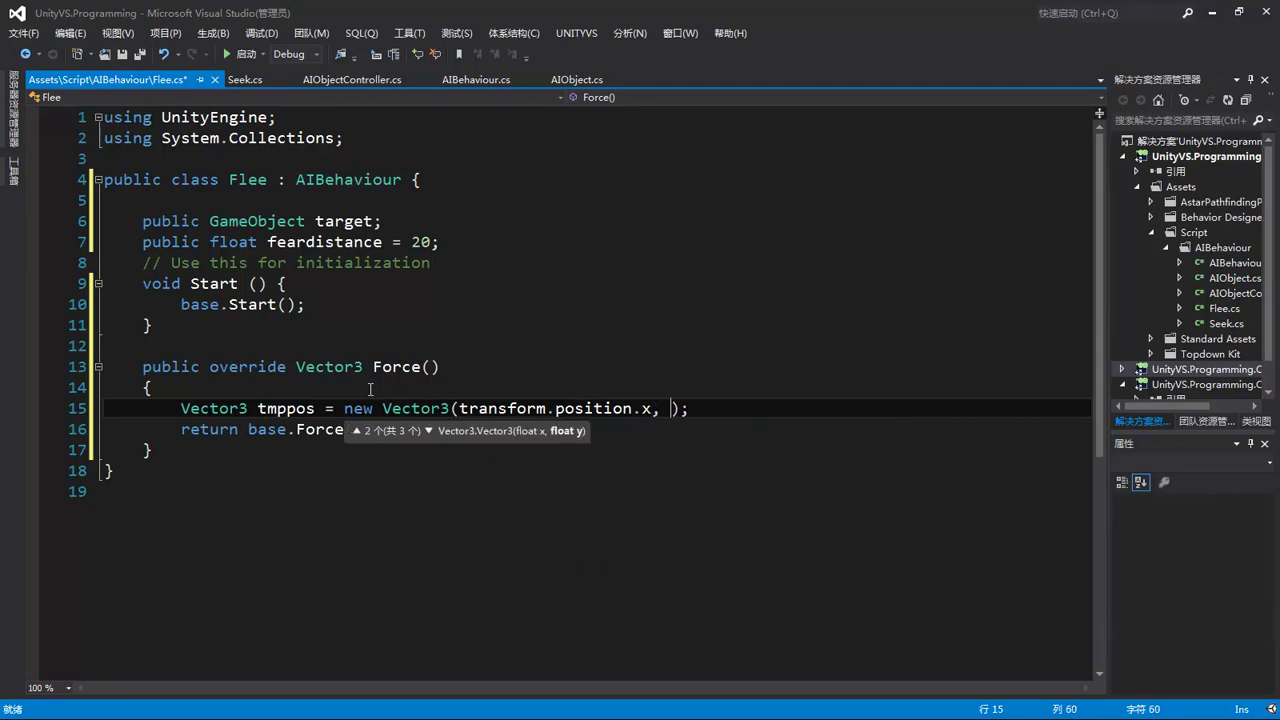
{"action": "type", "text": "0"}
{"action": "type", "text": ", tran"}
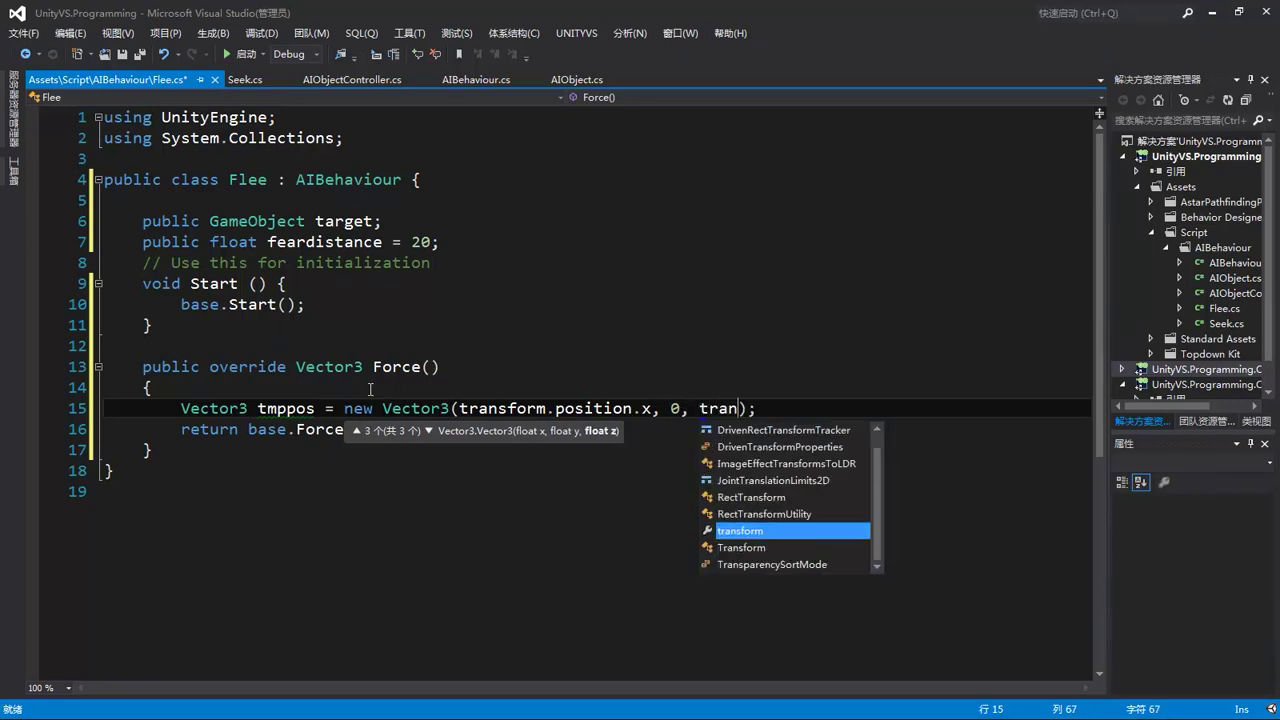
{"action": "key", "text": "Tab"}
{"action": "type", "text": ".p"}
{"action": "key", "text": "Tab"}
{"action": "type", "text": ".z"}
{"action": "key", "text": "End"}
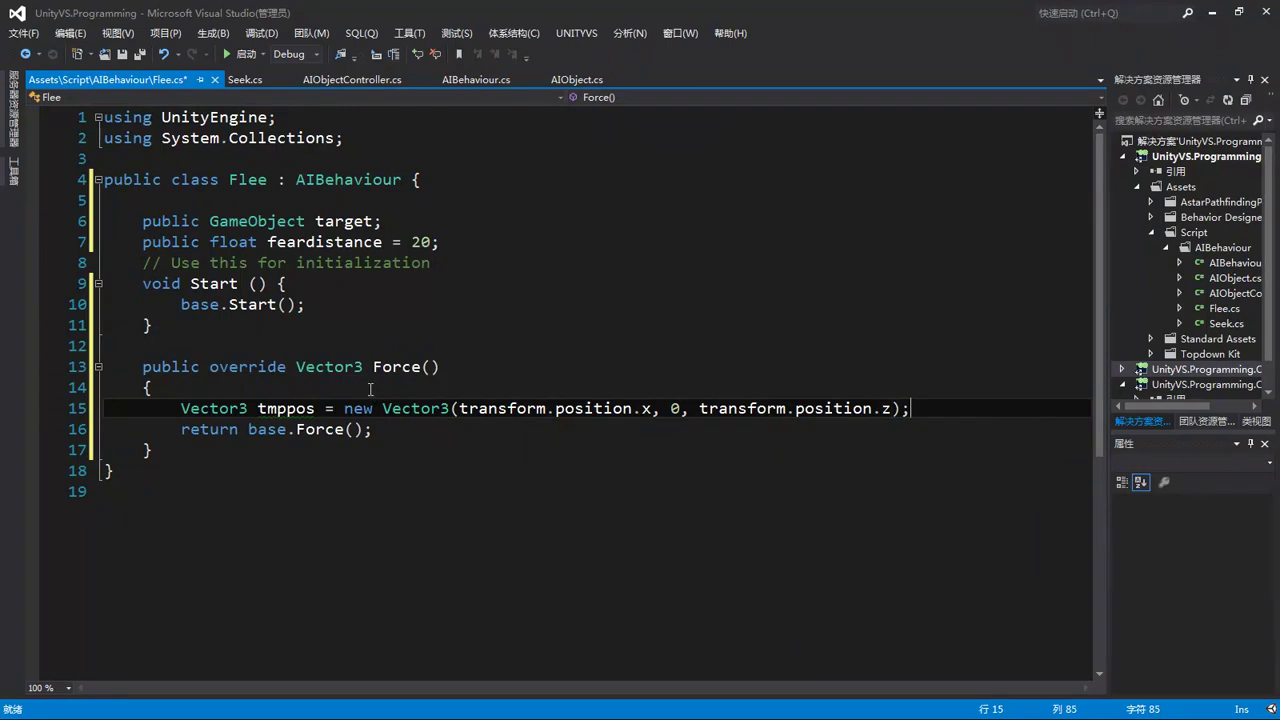
Declare Vector3 tmpTargetPos from target.transform.position.x, 0 and target.transform.position.z.
{"action": "key", "text": "Return"}
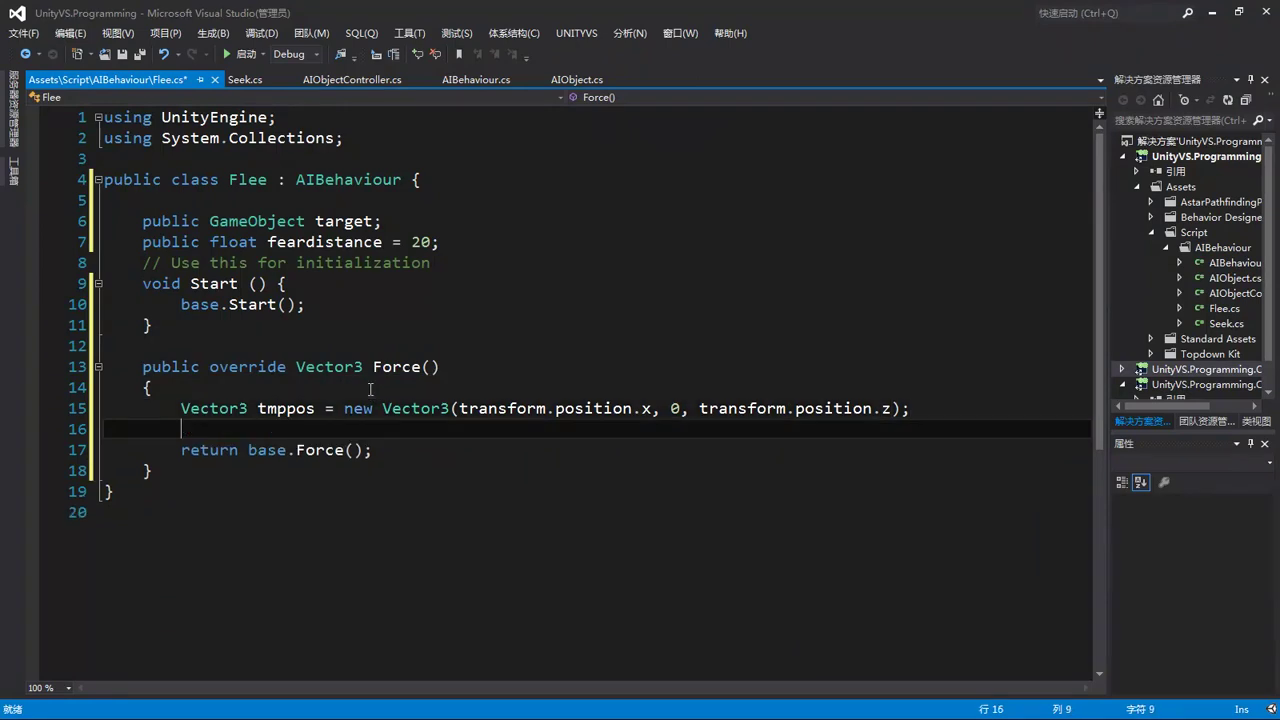
{"action": "type", "text": "ve"}
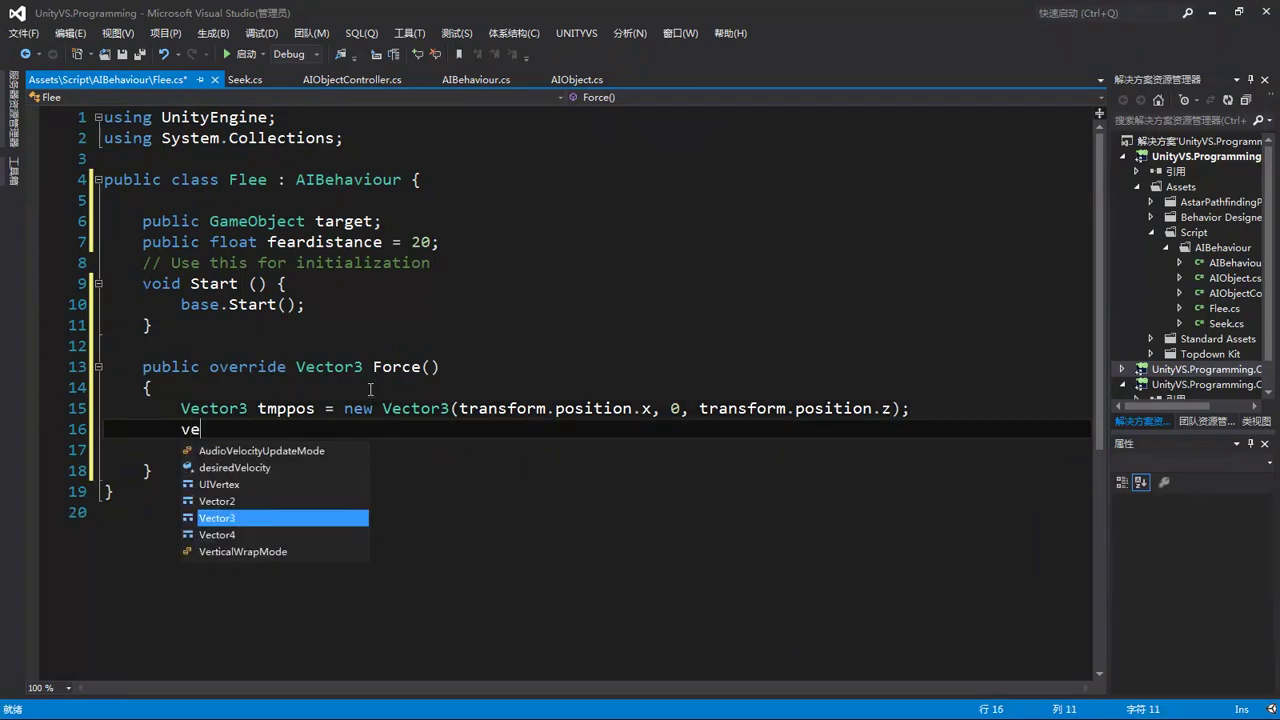
{"action": "key", "text": "space"}
{"action": "type", "text": "tmp"}
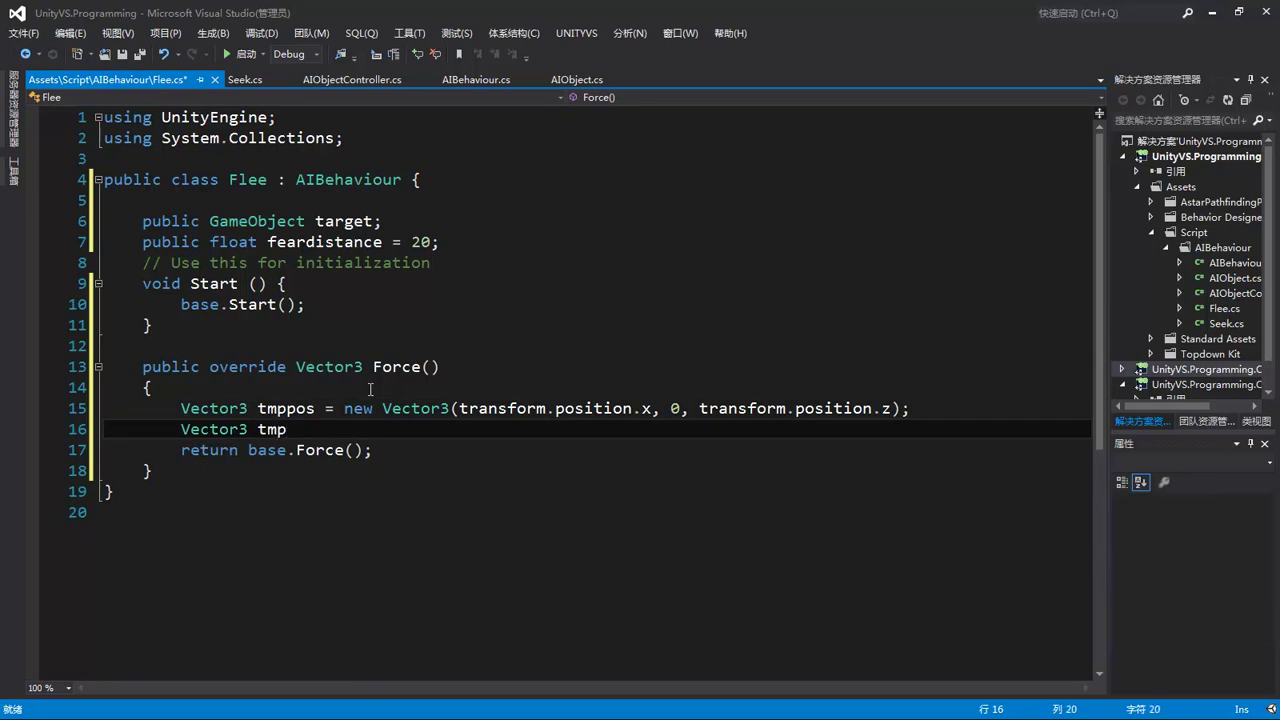
{"action": "type", "text": "TargetPos = new V"}
{"action": "key", "text": "Tab"}
{"action": "type", "text": "()"}
{"action": "type", "text": "tor3(t);"}
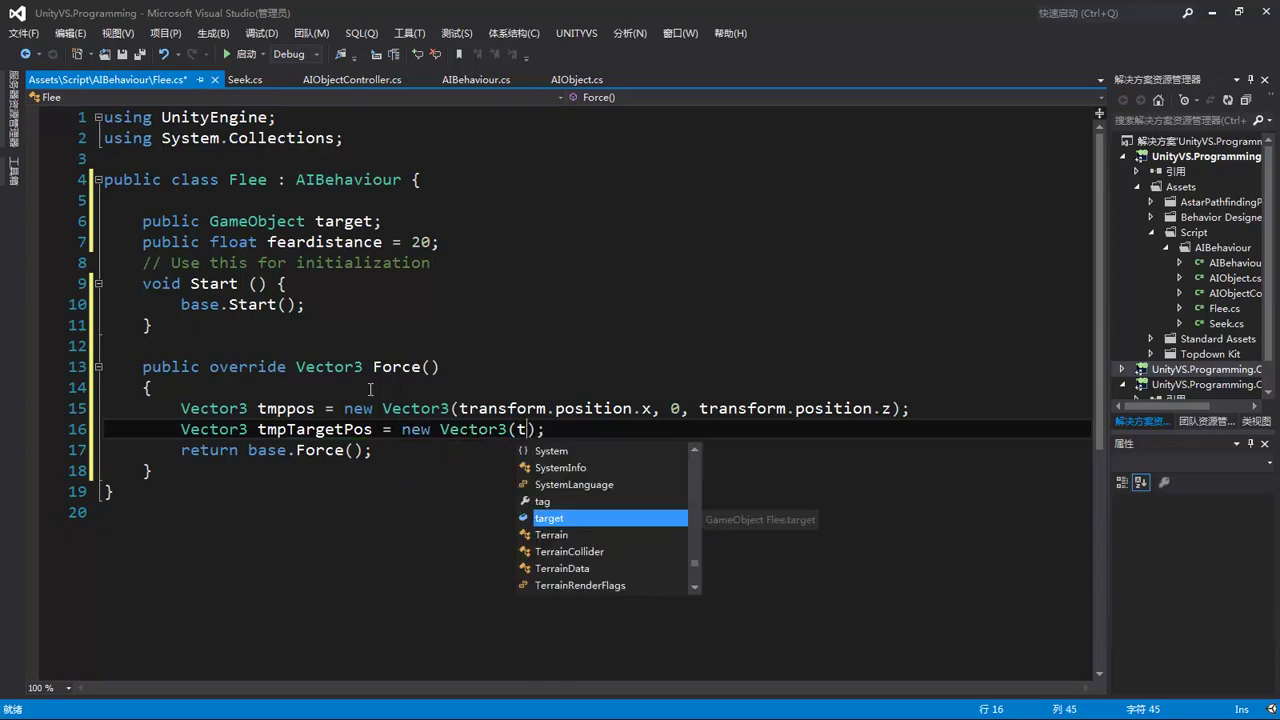
{"action": "key", "text": "Tab"}
{"action": "type", "text": ".t"}
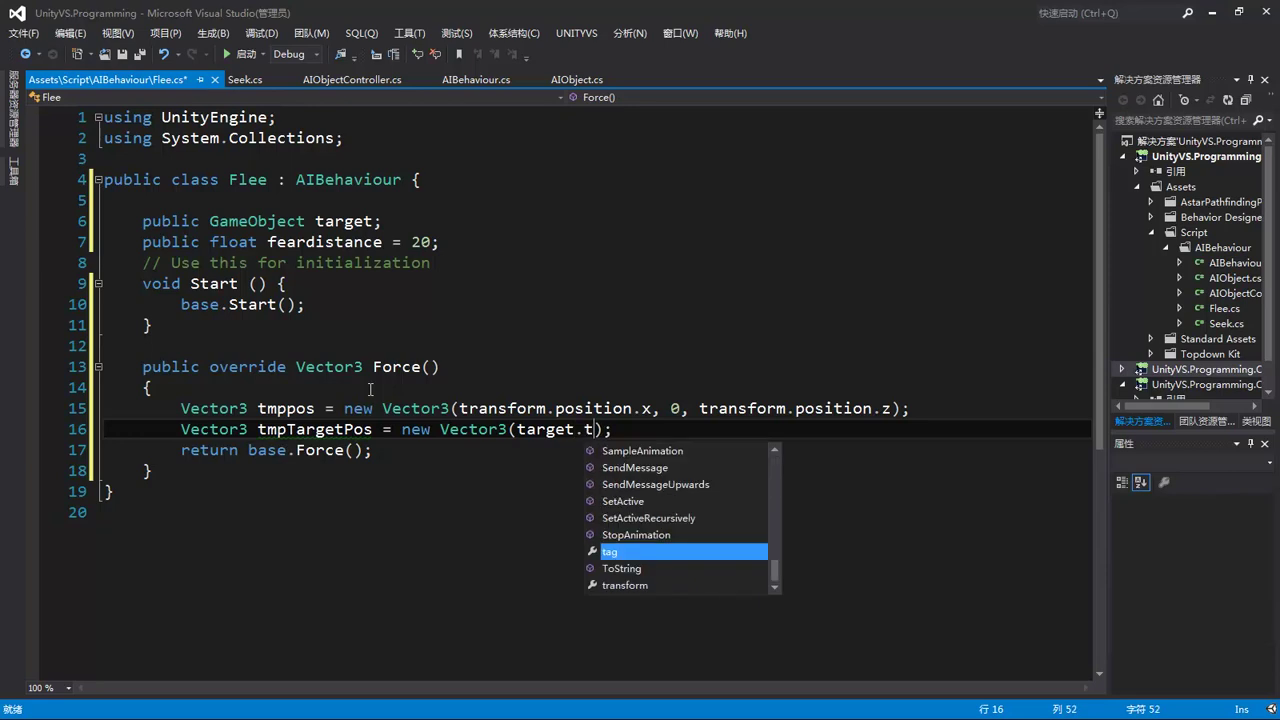
{"action": "type", "text": "ran"}
{"action": "key", "text": "Tab"}
{"action": "type", "text": ".p"}
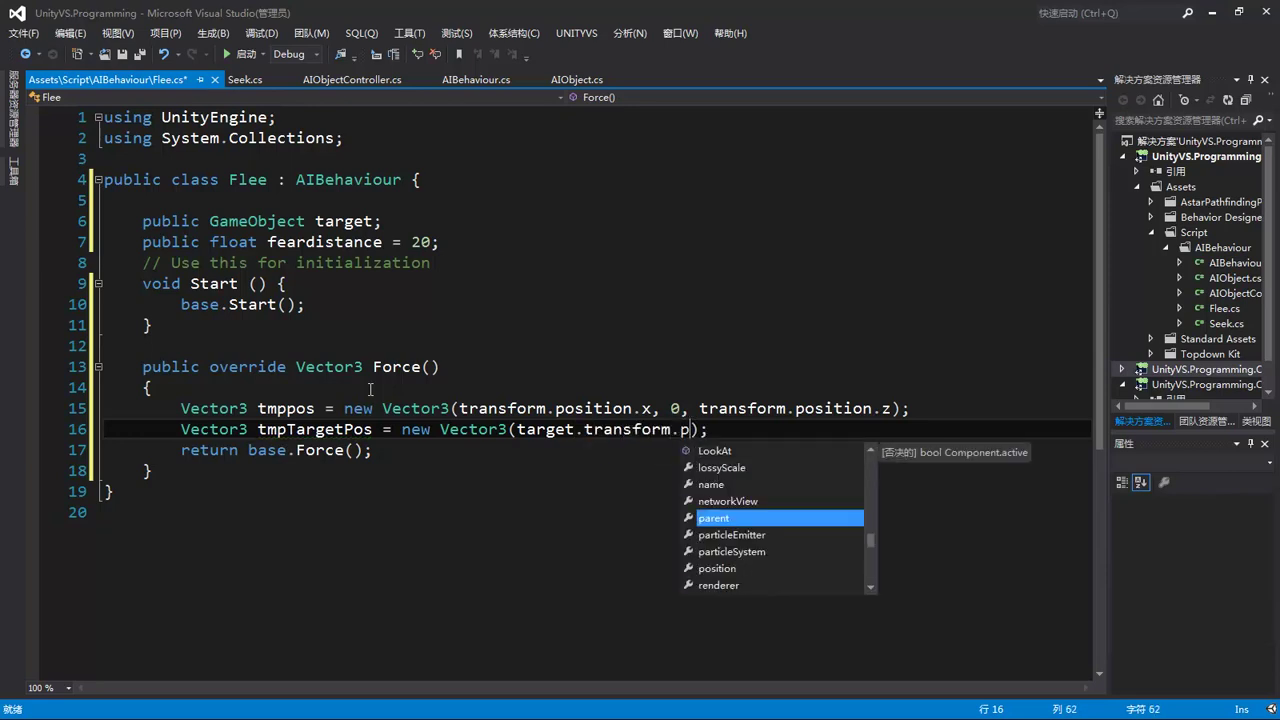
{"action": "key", "text": "Tab"}
{"action": "type", "text": ".x"}
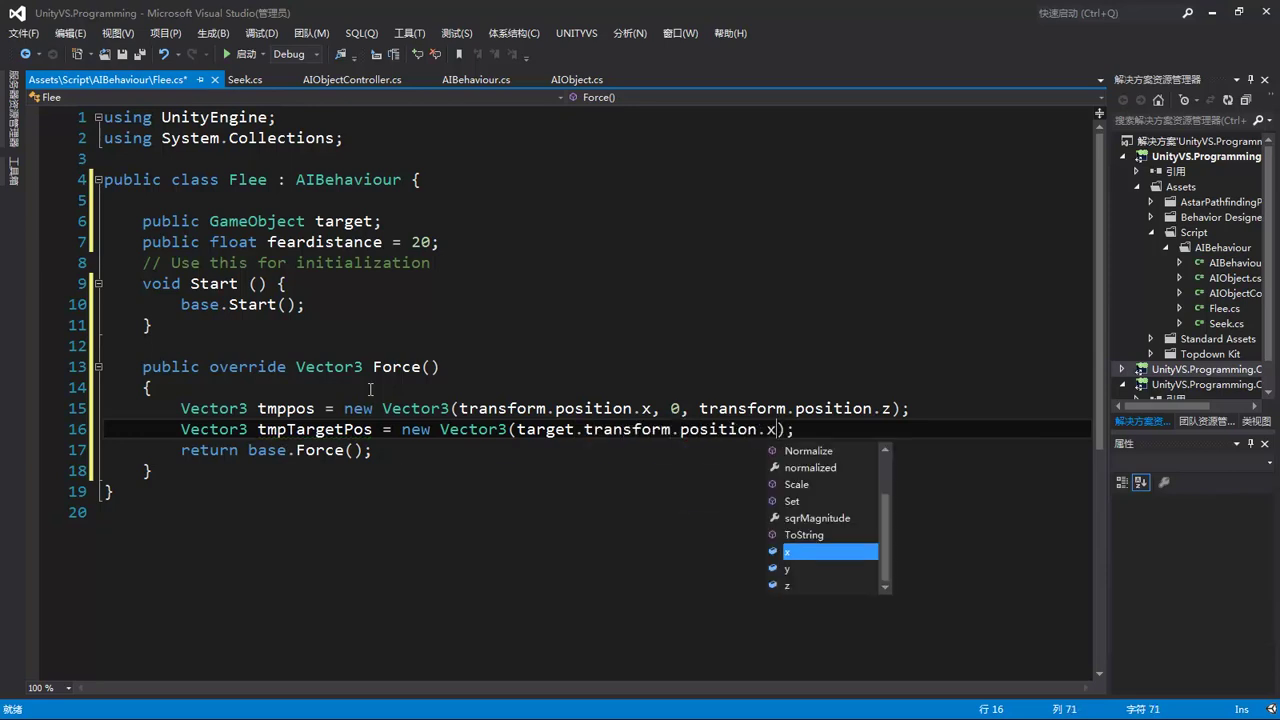
{"action": "type", "text": ", 0"}
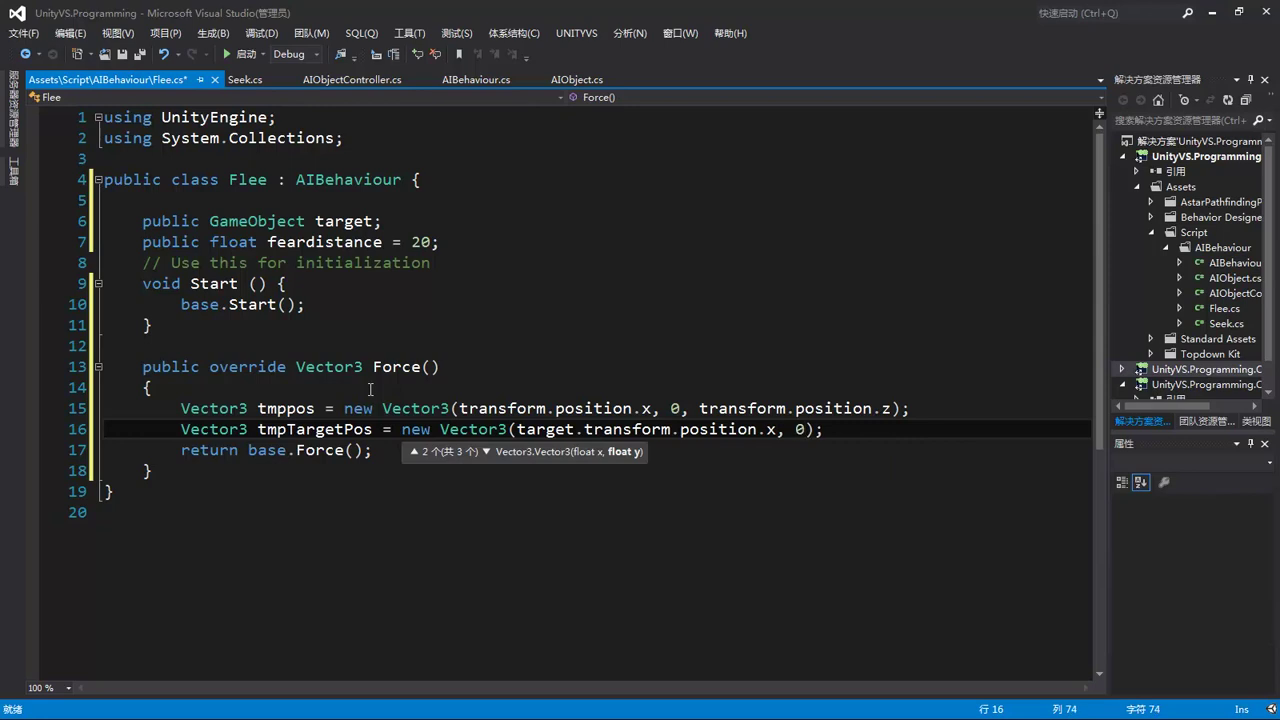
{"action": "type", "text": ", ta"}
{"action": "key", "text": "Tab"}
{"action": "type", "text": "."}
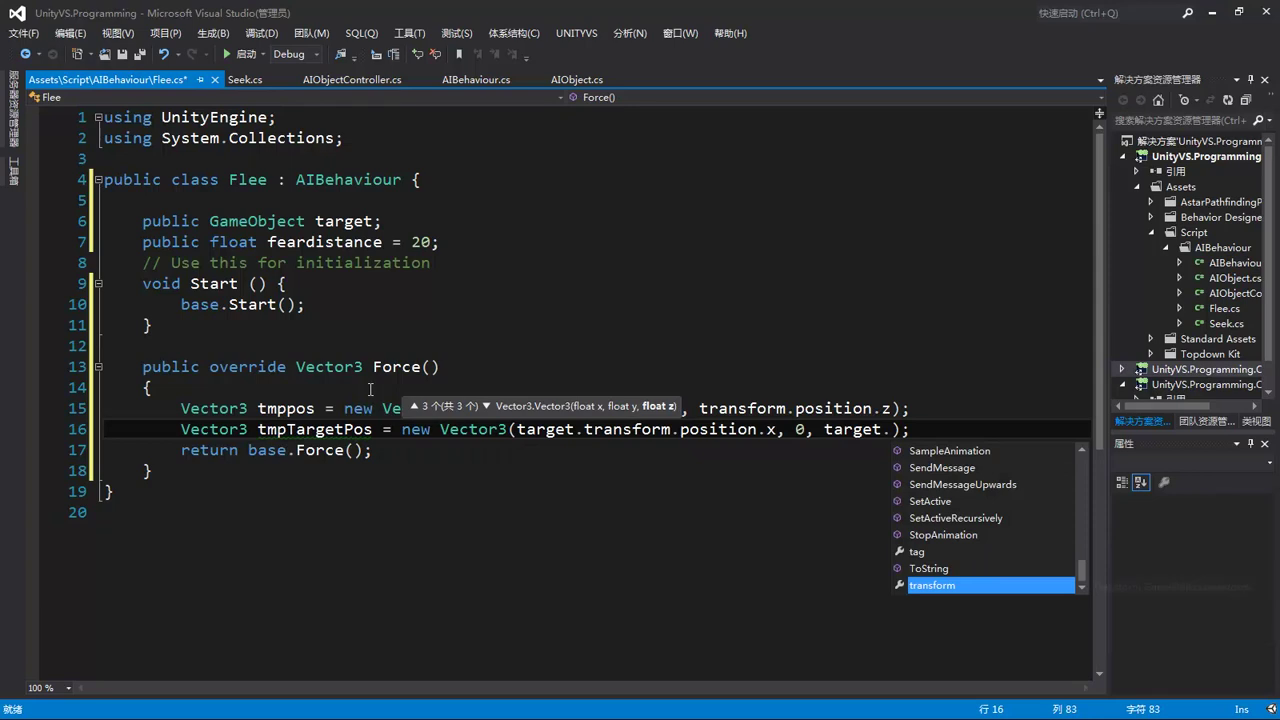
{"action": "key", "text": "Tab"}
{"action": "type", "text": ".po"}
{"action": "key", "text": "Tab"}
{"action": "type", "text": ".z"}
{"action": "key", "text": "Tab"}
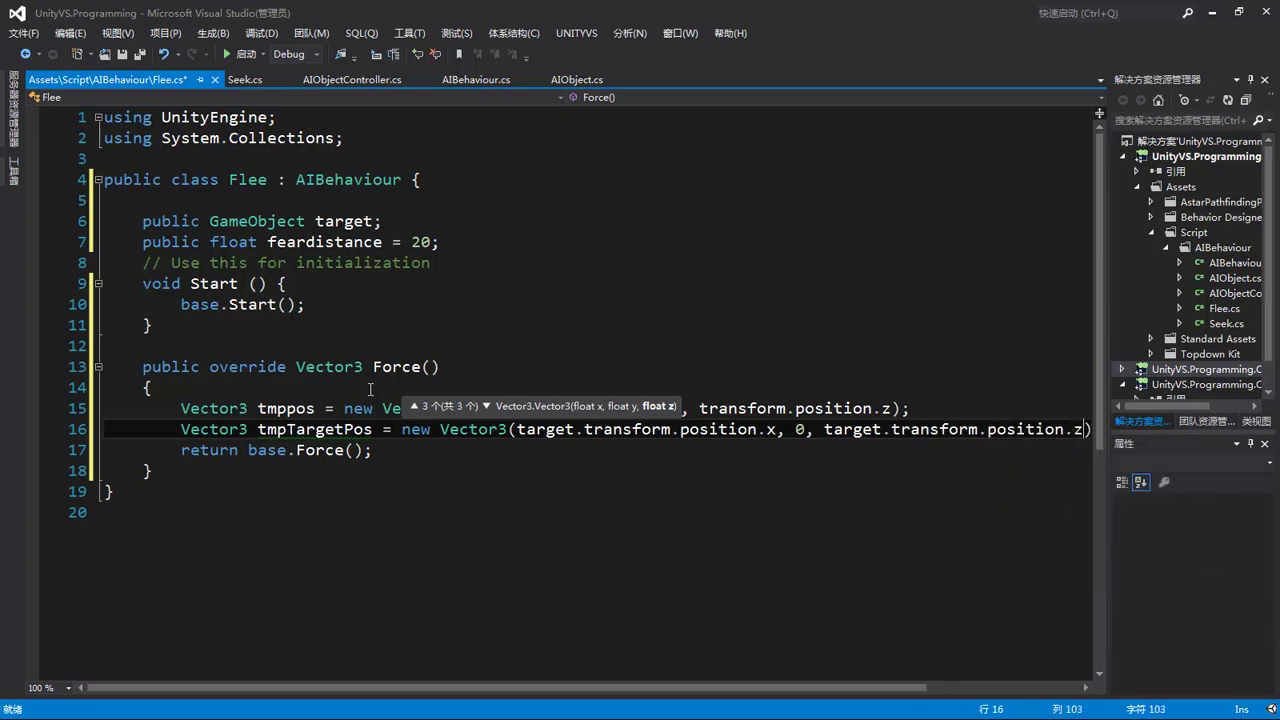
{"action": "type", "text": ";"}
Add if Vector3.Distance(tmppos, tmpTargetPos) > feardistance, return Vector3.zero.
{"action": "key", "text": "Return"}
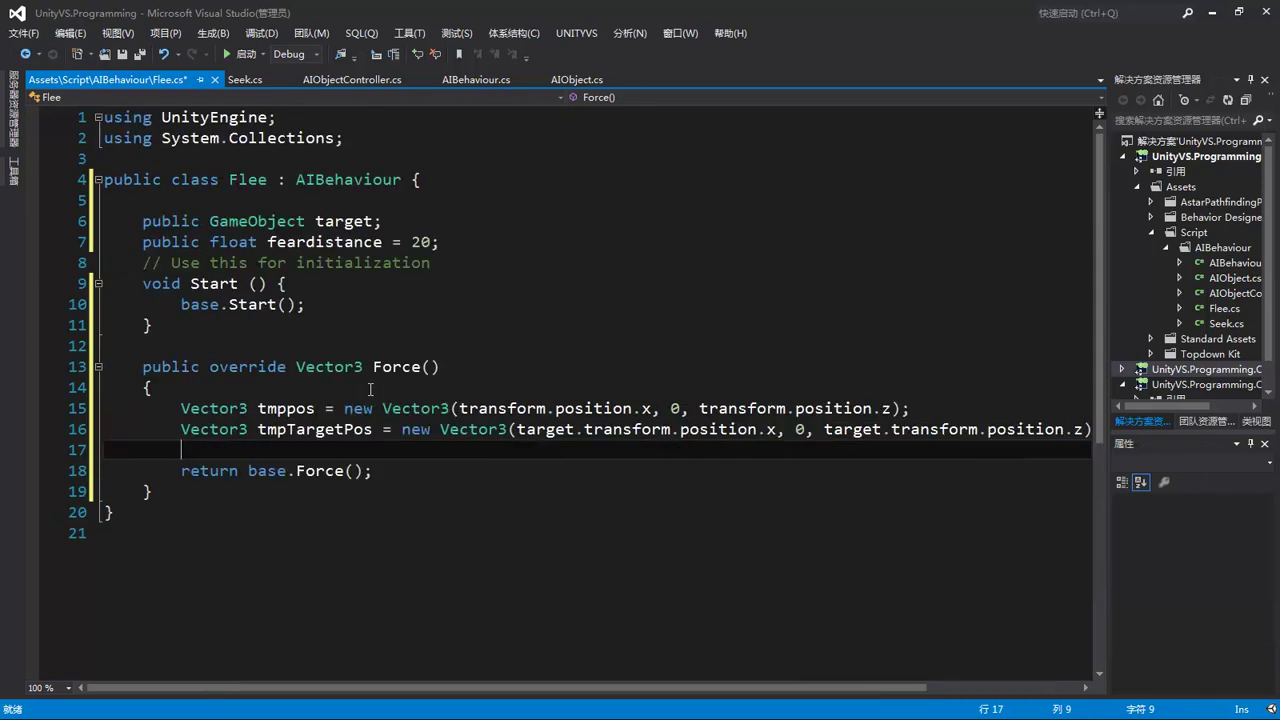
{"action": "type", "text": "if("}
{"action": "type", "text": "ve"}
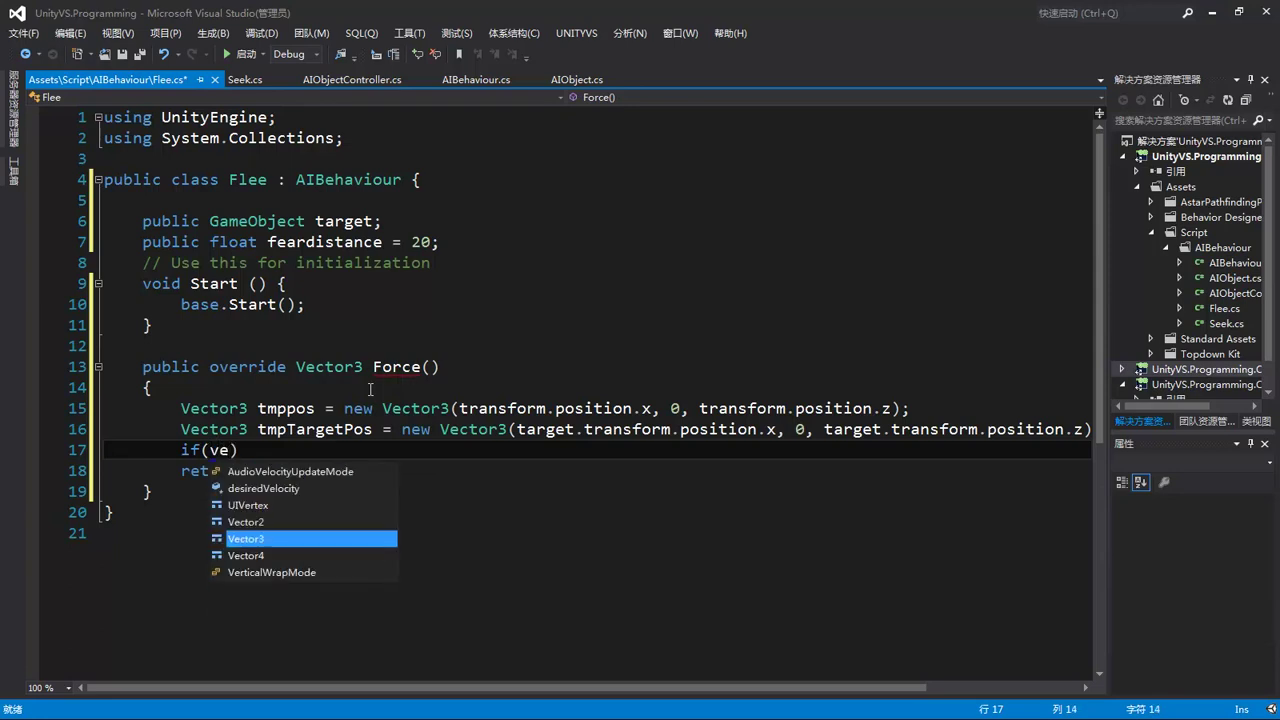
{"action": "key", "text": "Tab"}
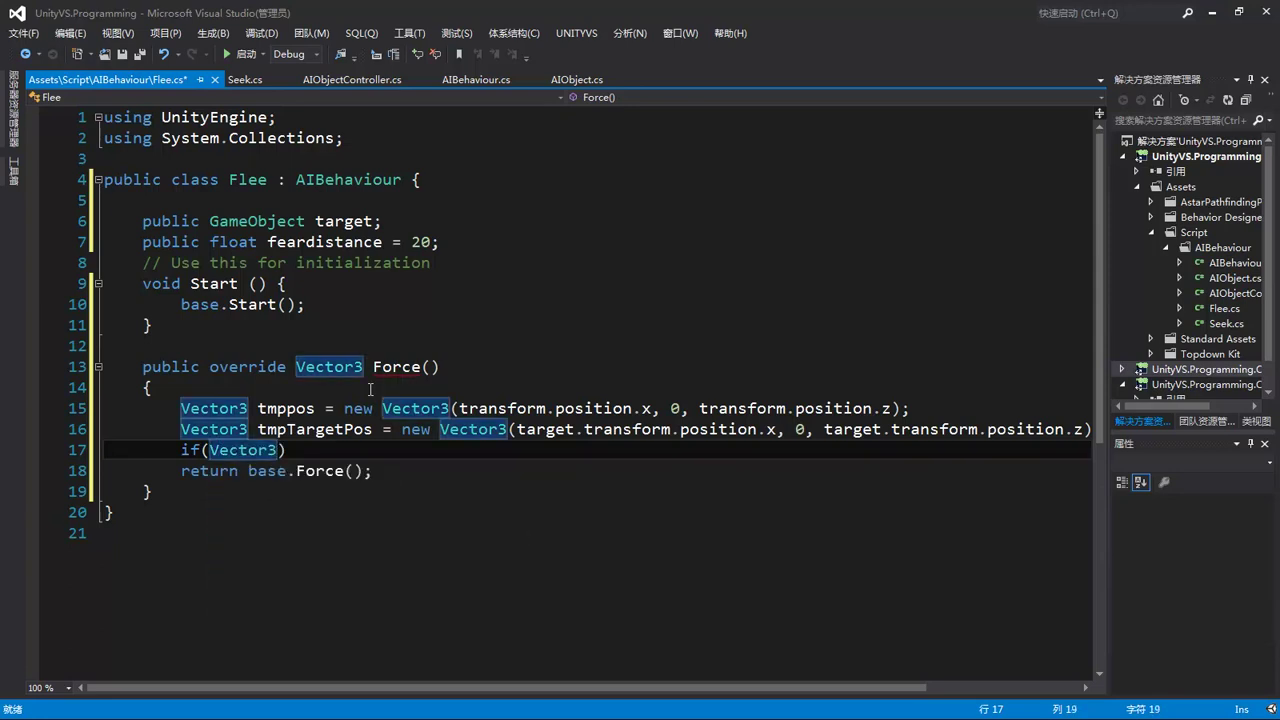
{"action": "type", "text": "."}
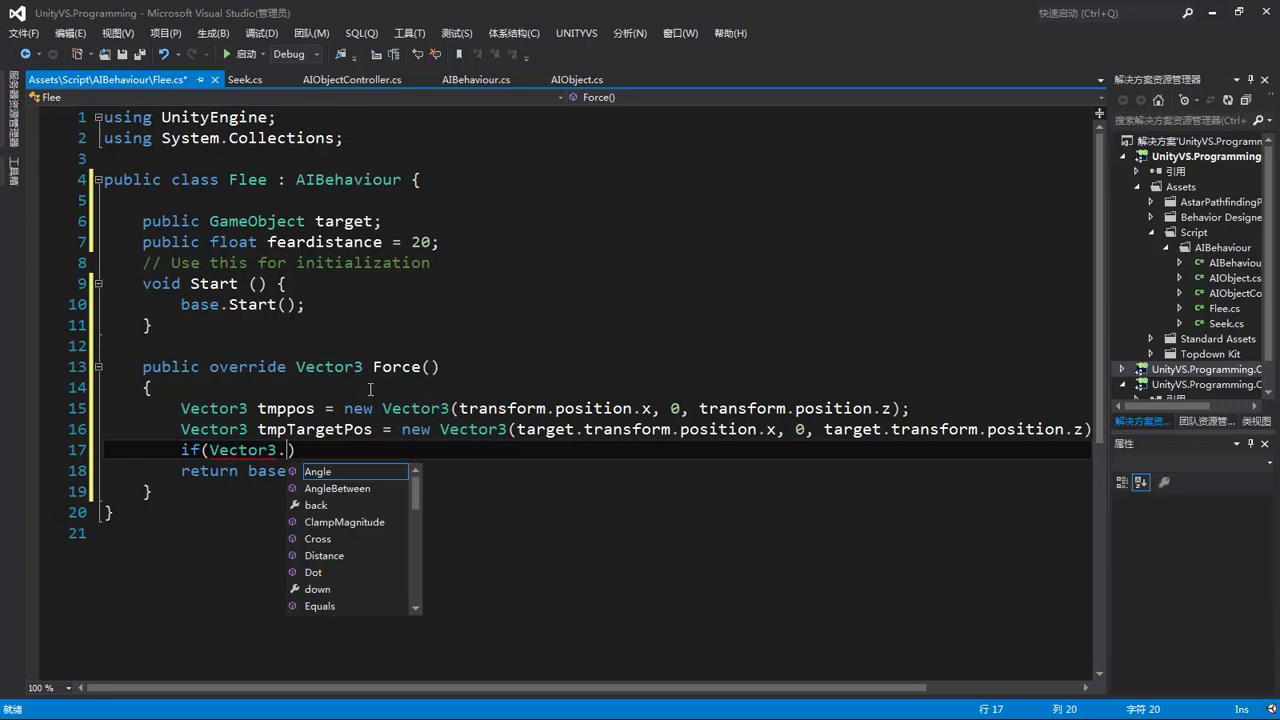
{"action": "type", "text": "d"}
{"action": "key", "text": "Up"}
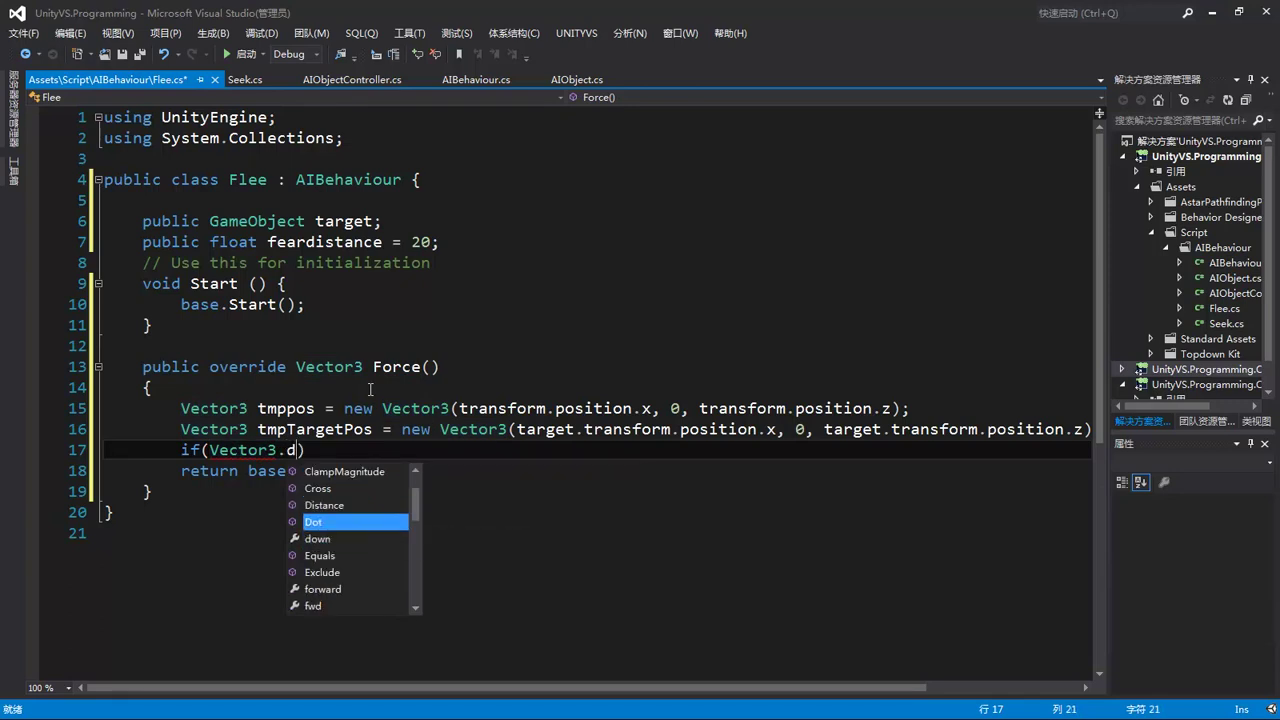
{"action": "key", "text": "Up"}
{"action": "key", "text": "Tab"}
{"action": "type", "text": "(tmp"}
{"action": "key", "text": "Tab"}
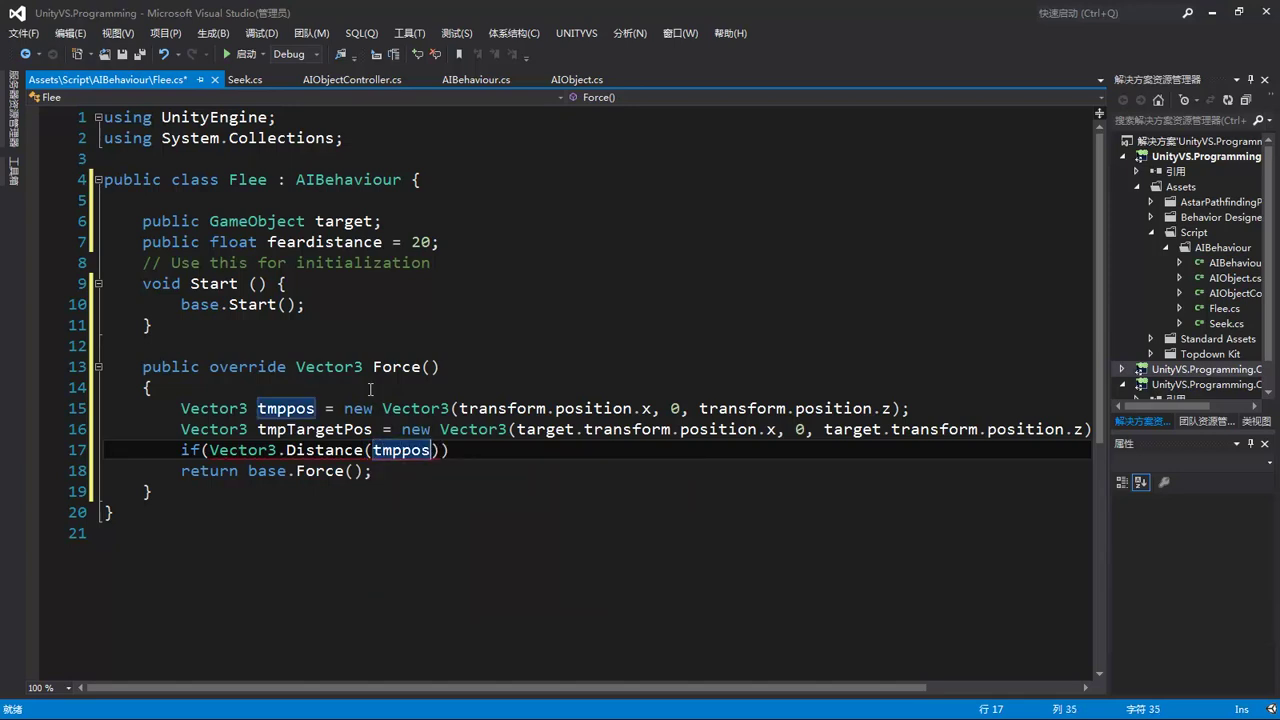
{"action": "type", "text": ", tmp"}
{"action": "key", "text": "Tab"}
{"action": "type", "text": ")"}
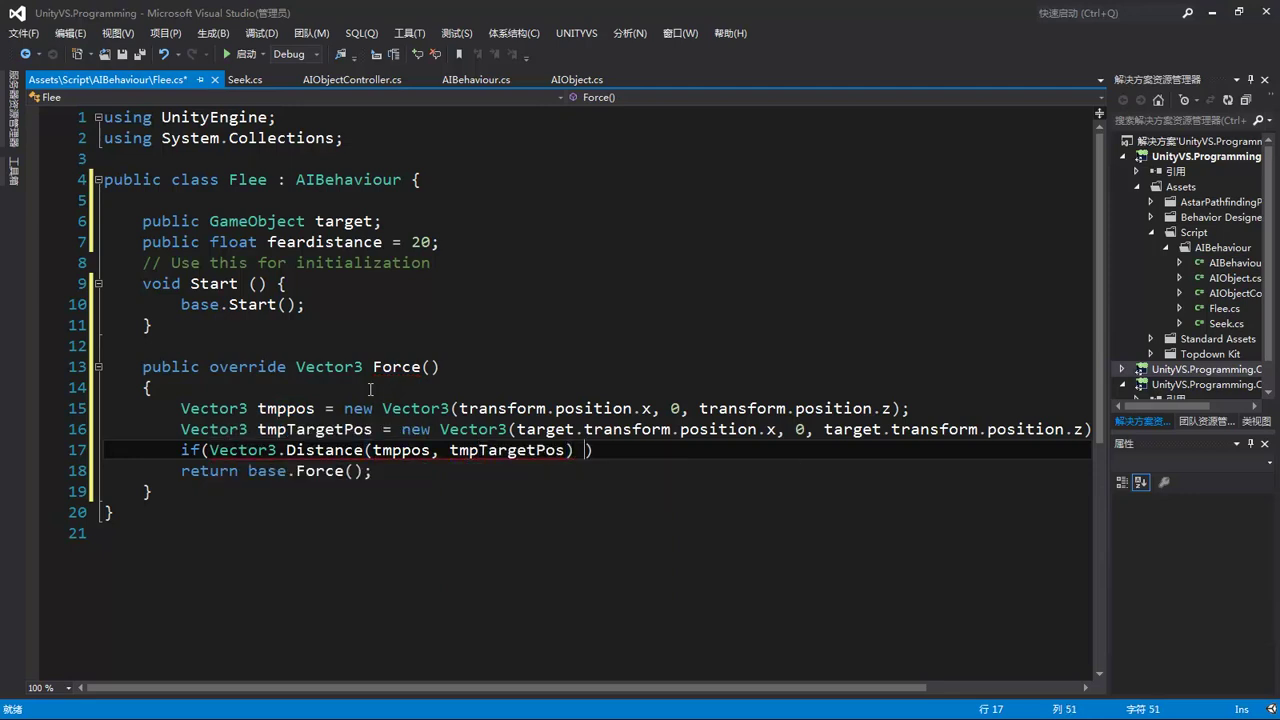
{"action": "type", "text": " > fe"}
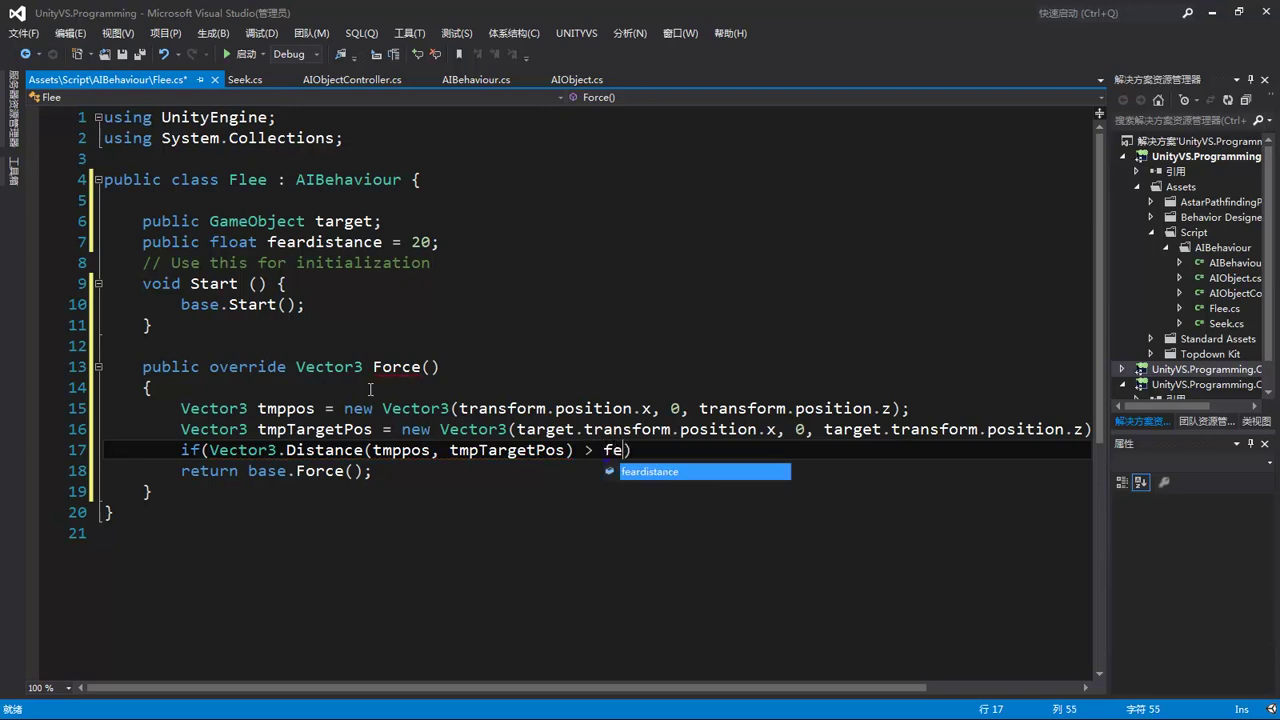
{"action": "key", "text": "Tab"}
{"action": "key", "text": "End"}
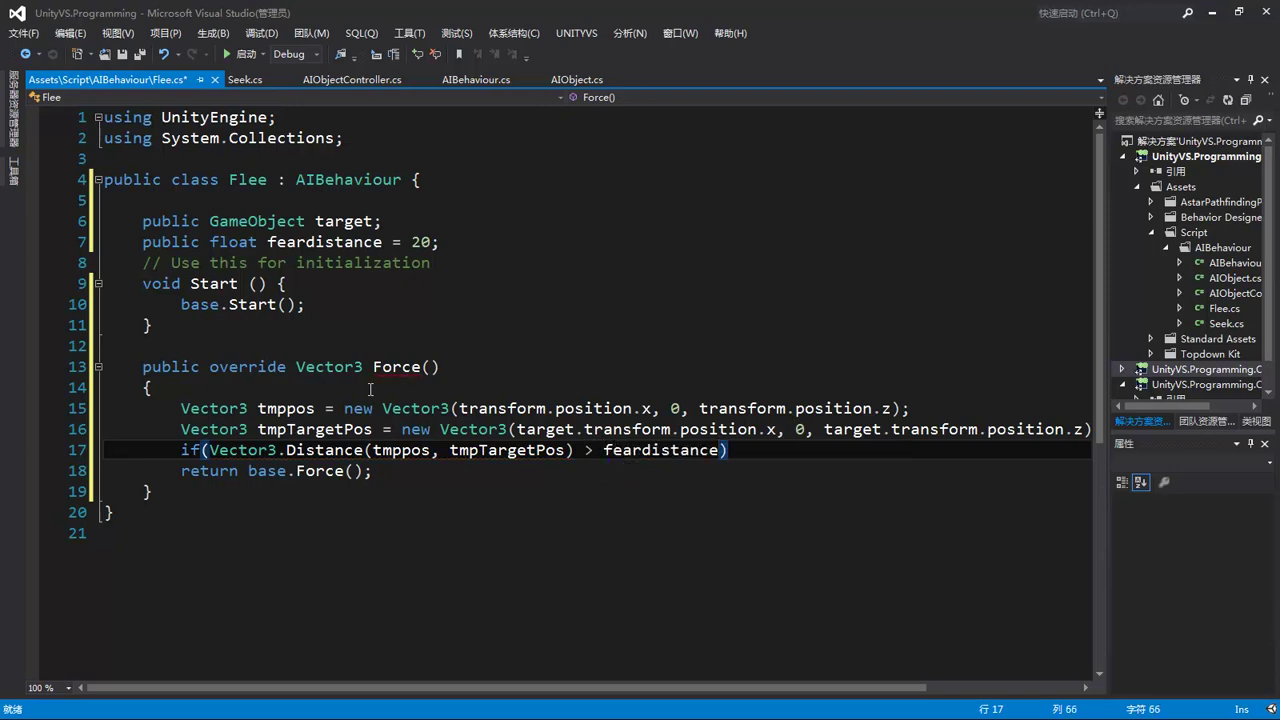
{"action": "key", "text": "Return"}
{"action": "type", "text": "return"}
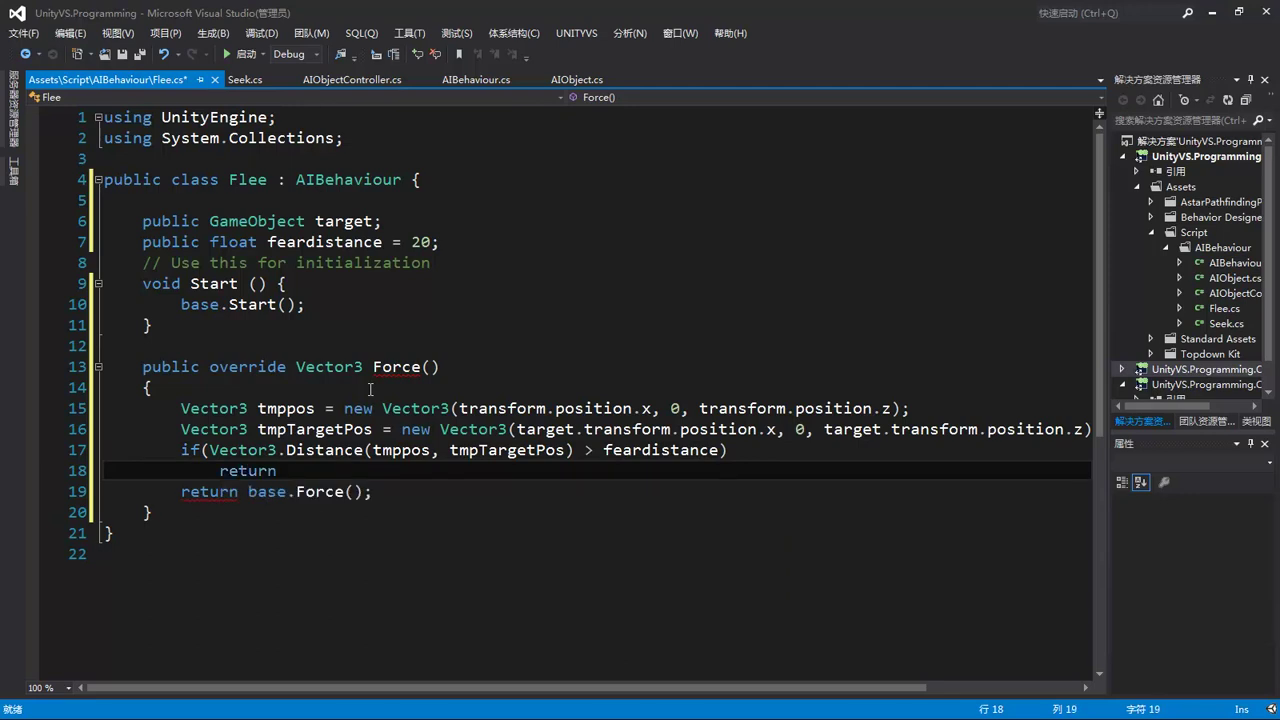
{"action": "type", "text": " v"}
{"action": "type", "text": "e"}
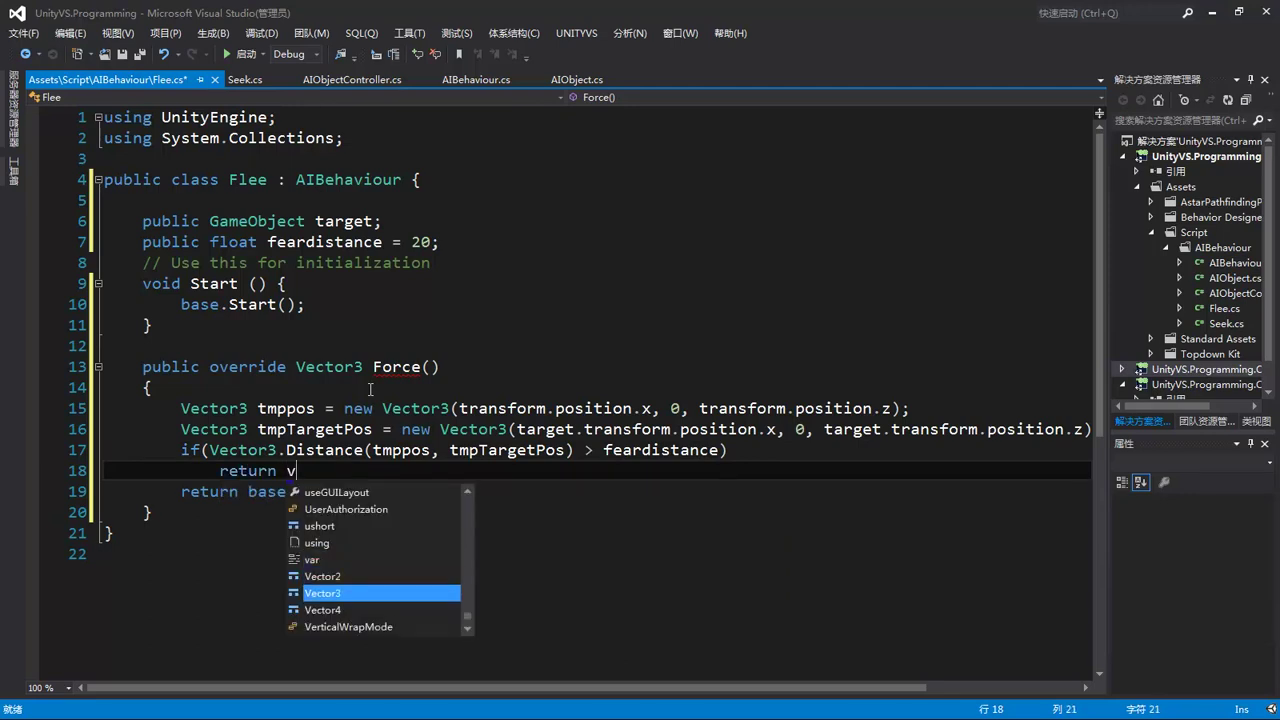
{"action": "key", "text": "Tab"}
{"action": "type", "text": ".z"}
{"action": "key", "text": "Tab"}
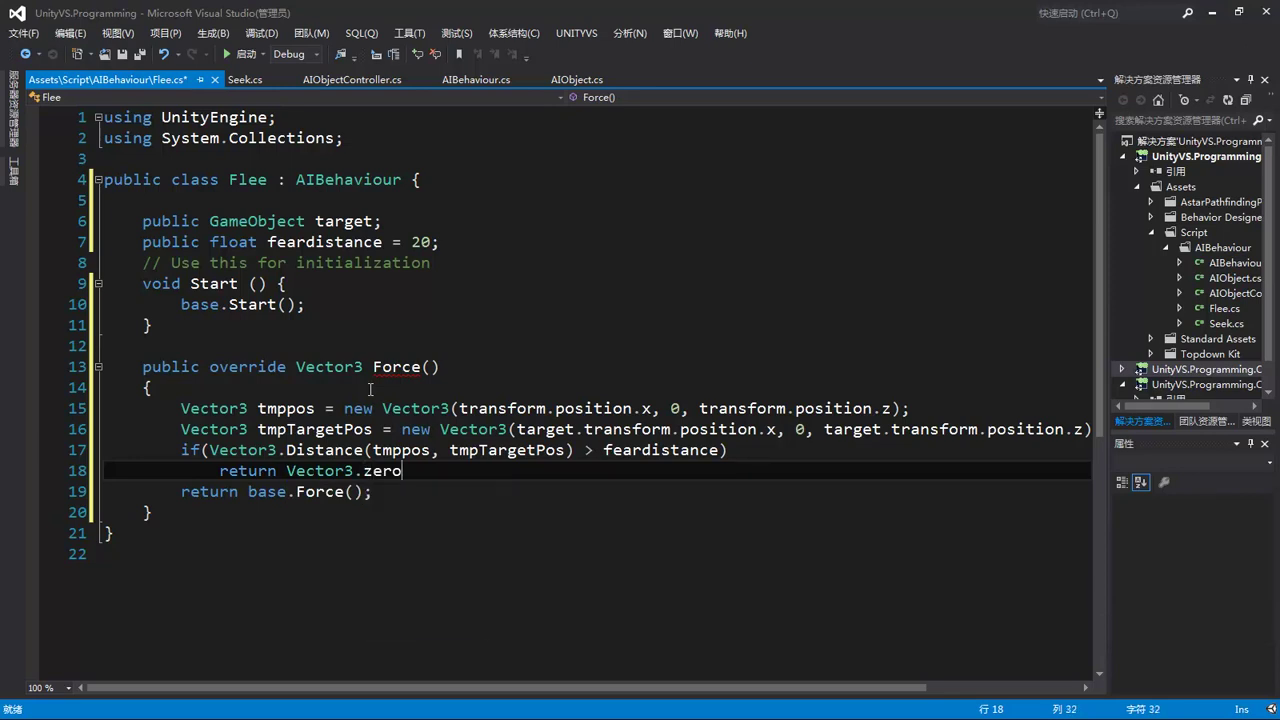
Set desiredVelocity = (transform.position - target.transform.position).normalized * maxSpeed.
{"action": "type", "text": ";"}
{"action": "key", "text": "Return"}
{"action": "type", "text": "desi"}
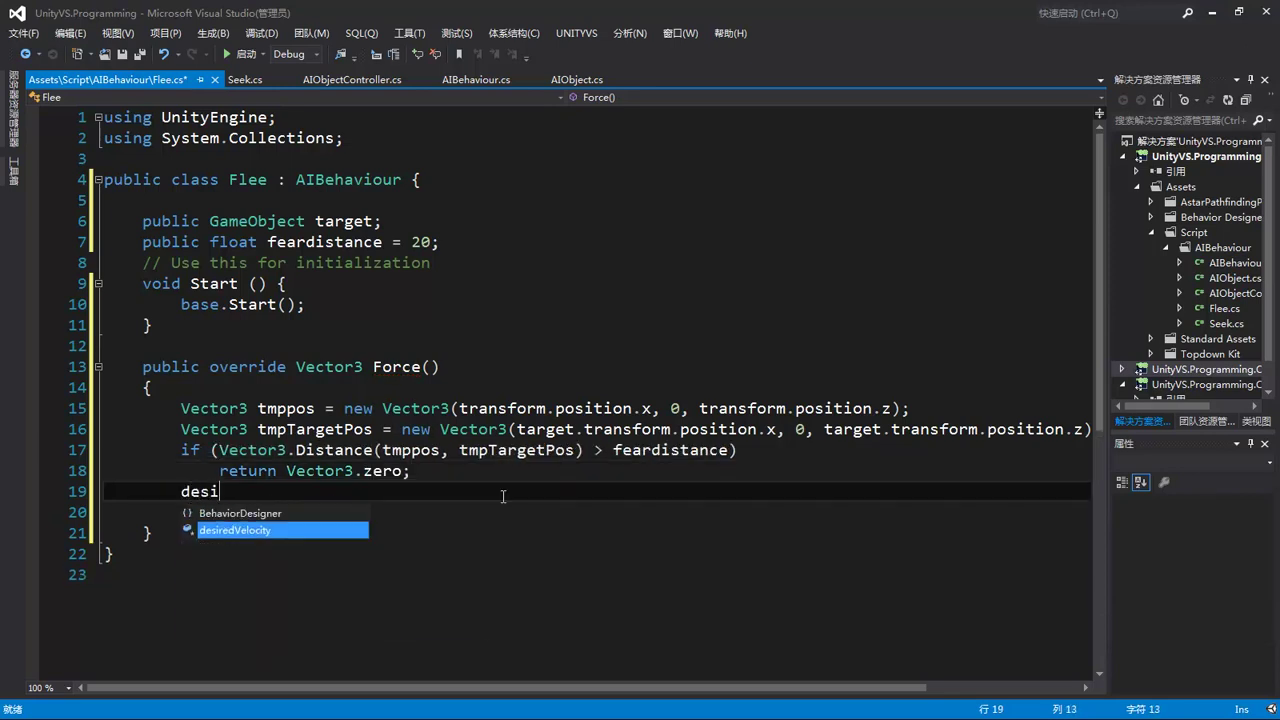
{"action": "key", "text": "Tab"}
{"action": "type", "text": "= "}
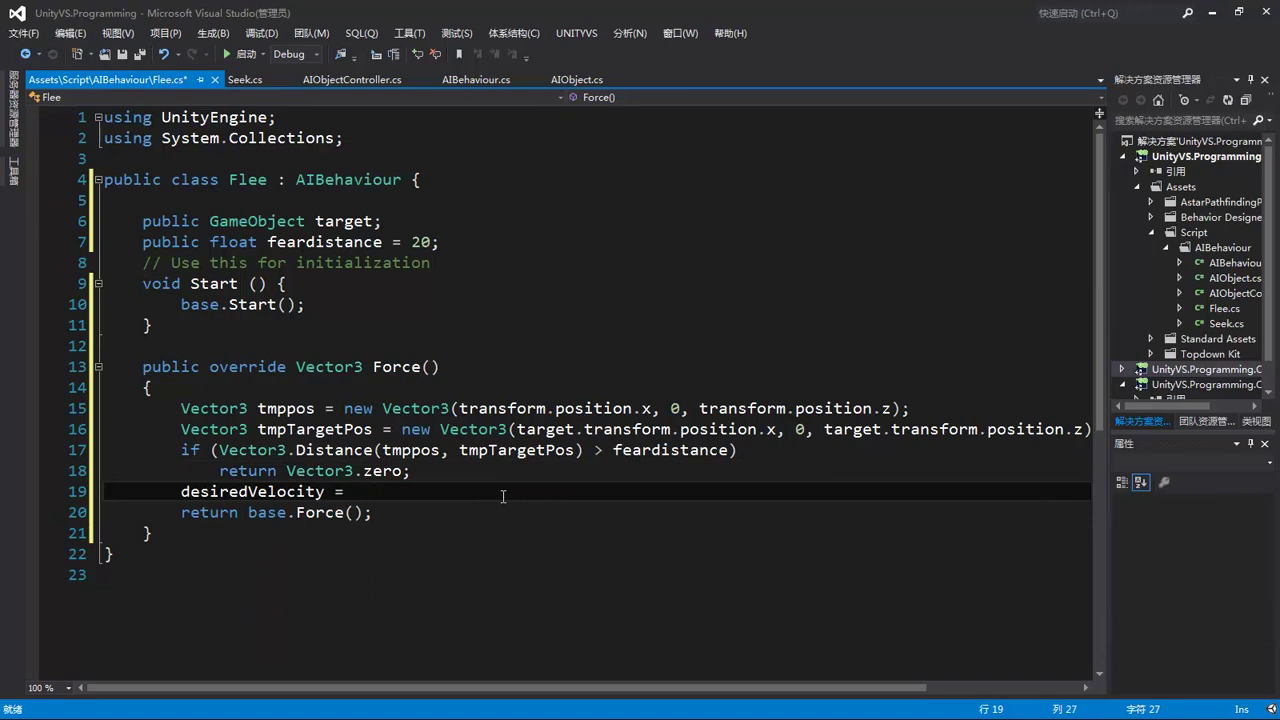
{"action": "type", "text": "tran"}
{"action": "key", "text": "Tab"}
{"action": "type", "text": ".po"}
{"action": "key", "text": "Tab"}
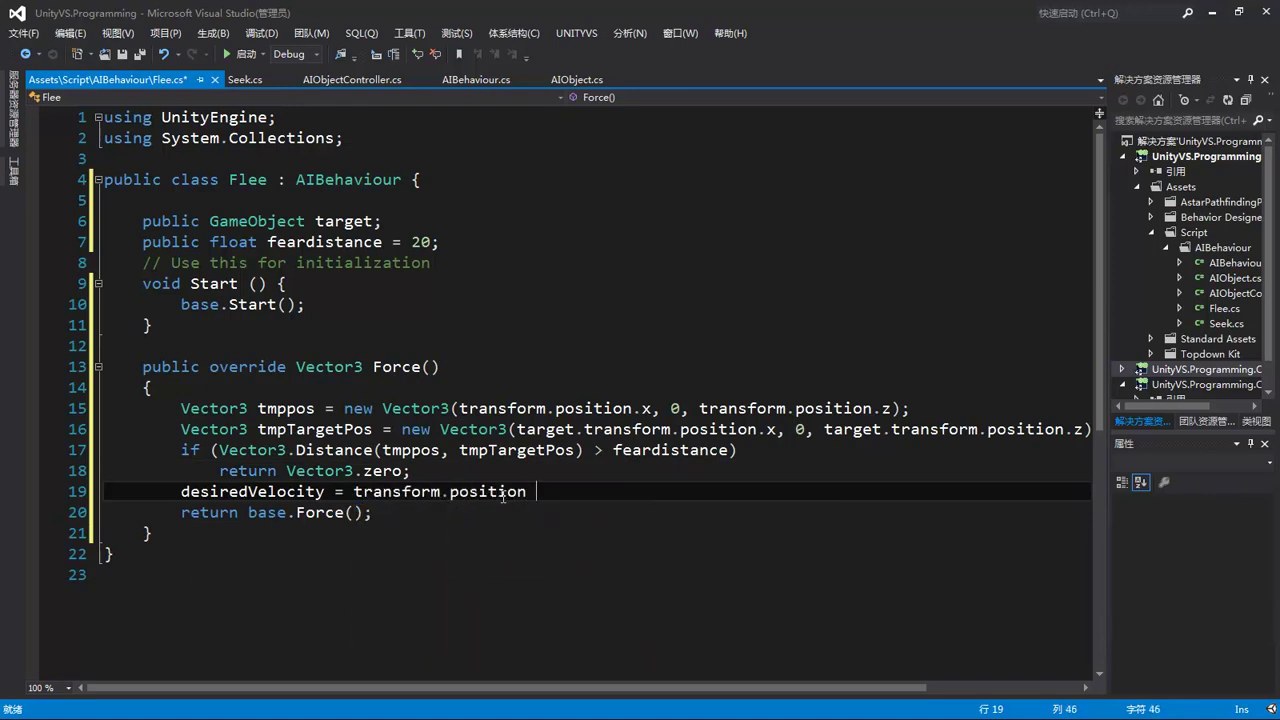
{"action": "type", "text": "tar"}
{"action": "key", "text": "Tab"}
{"action": "type", "text": ".t"}
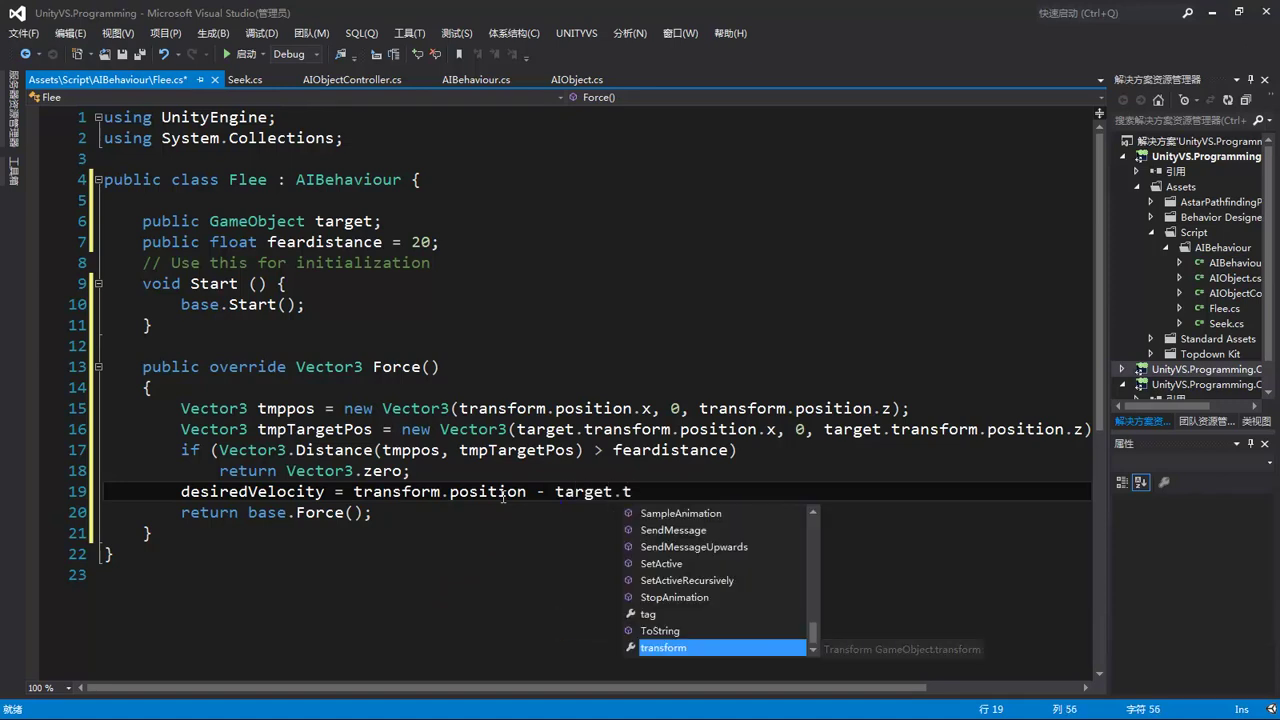
{"action": "type", "text": "r"}
{"action": "key", "text": "Tab"}
{"action": "type", "text": "."}
{"action": "key", "text": "Tab"}
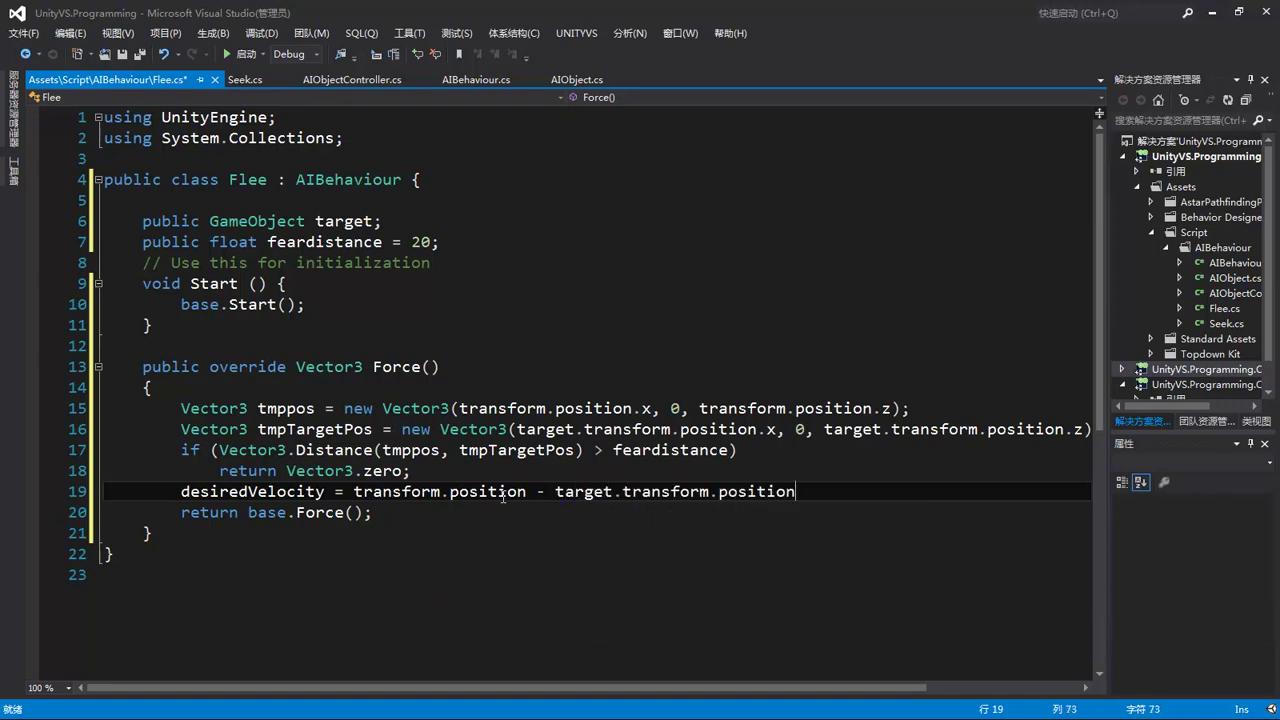
{"action": "left_click", "coordinate": [355, 491]}
{"action": "type", "text": "("}
{"action": "left_click", "coordinate": [864, 491]}
{"action": "type", "text": ")."}
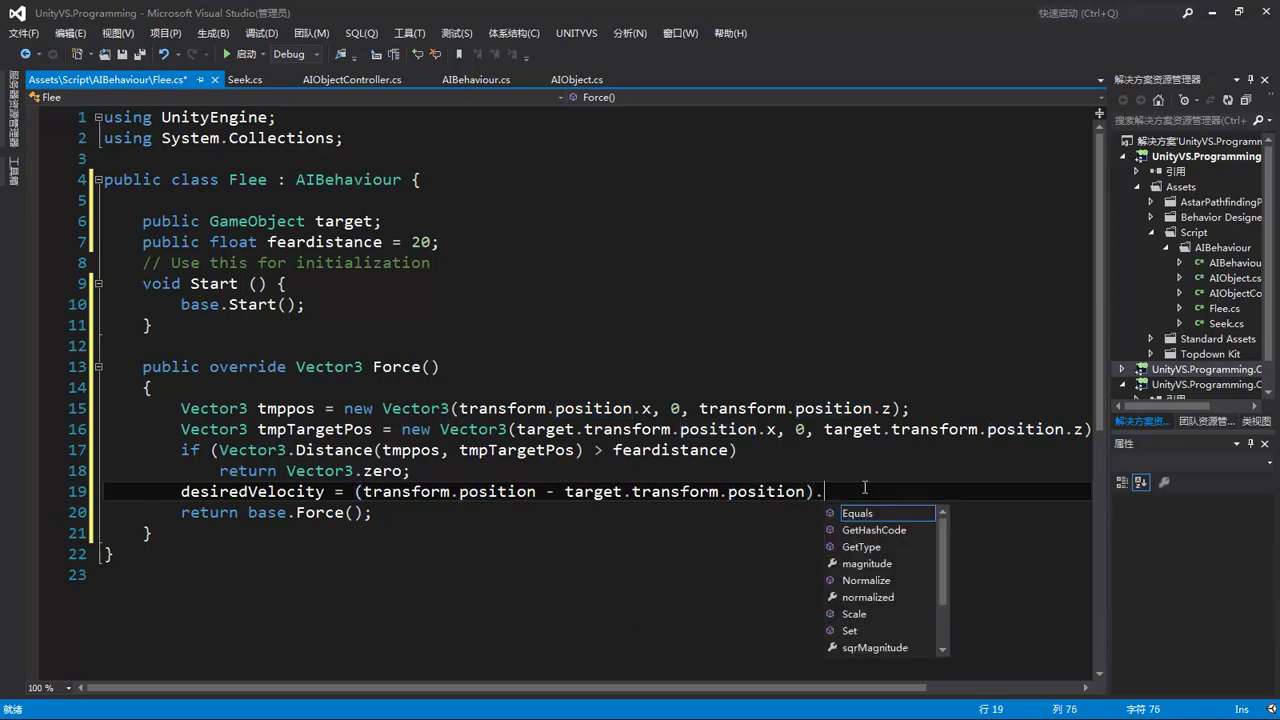
{"action": "type", "text": "n"}
{"action": "key", "text": "Tab"}
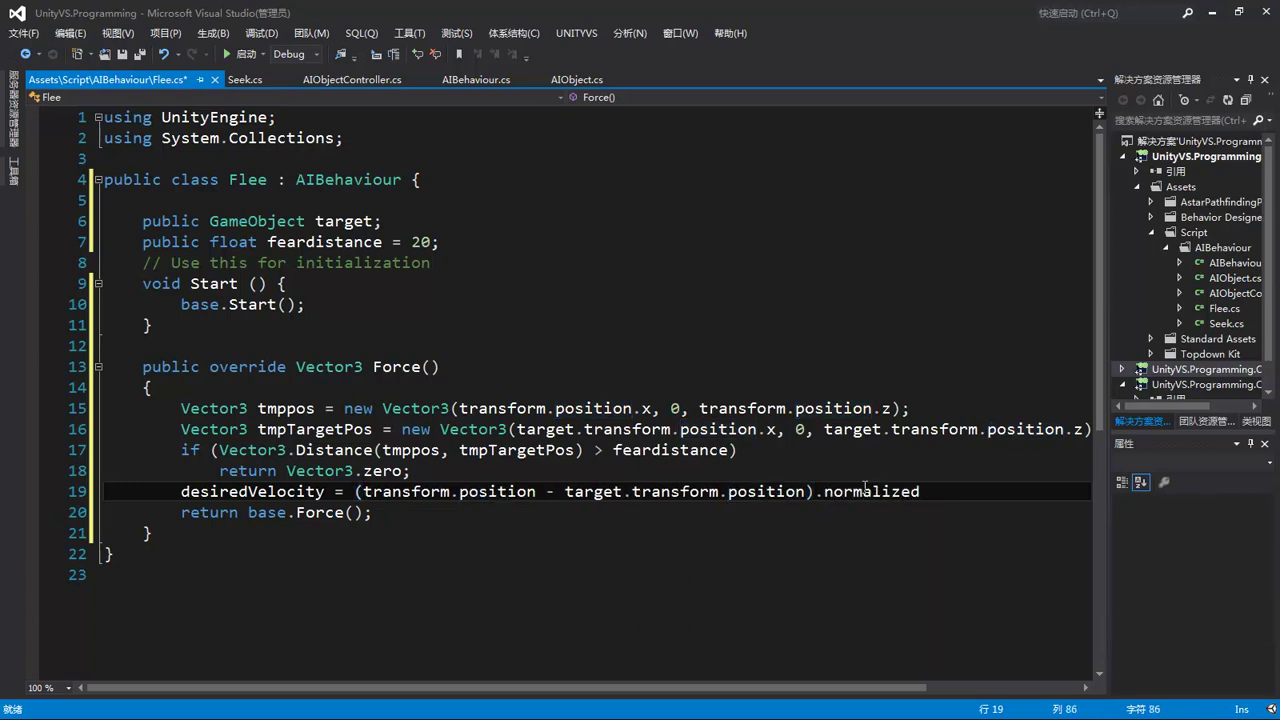
{"action": "type", "text": "* "}
{"action": "type", "text": "ma"}
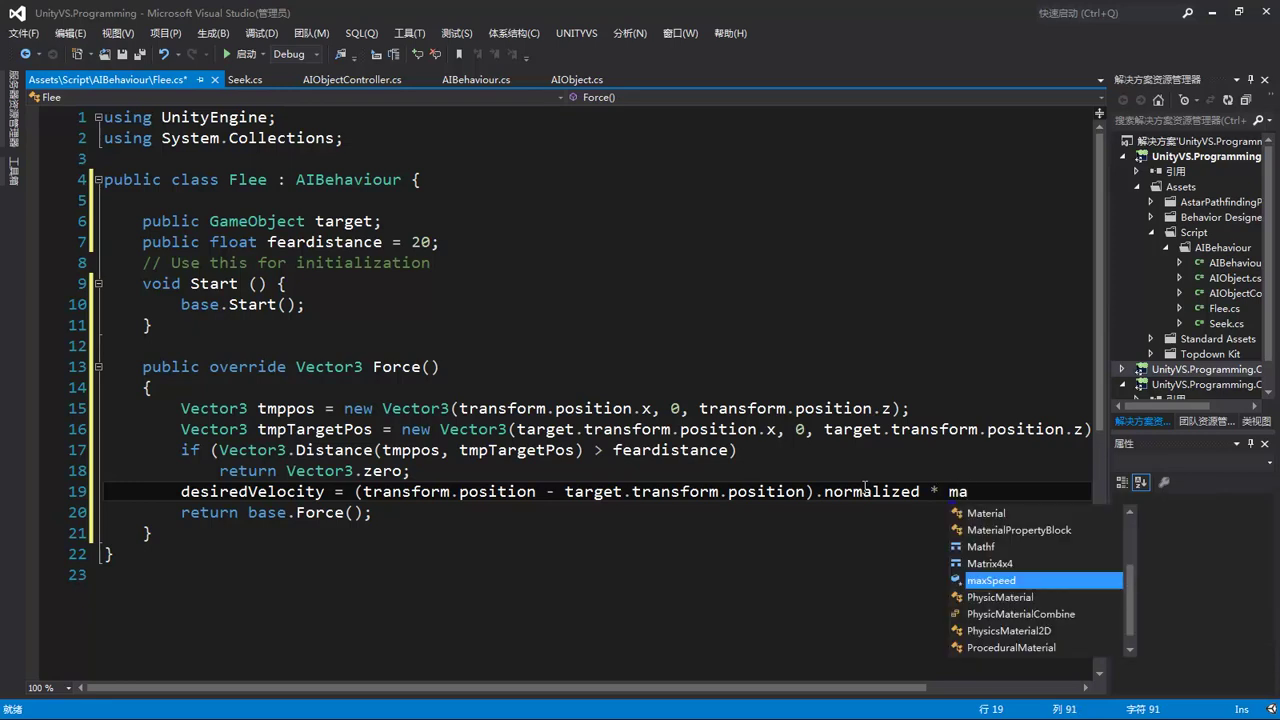
{"action": "key", "text": "Tab"}
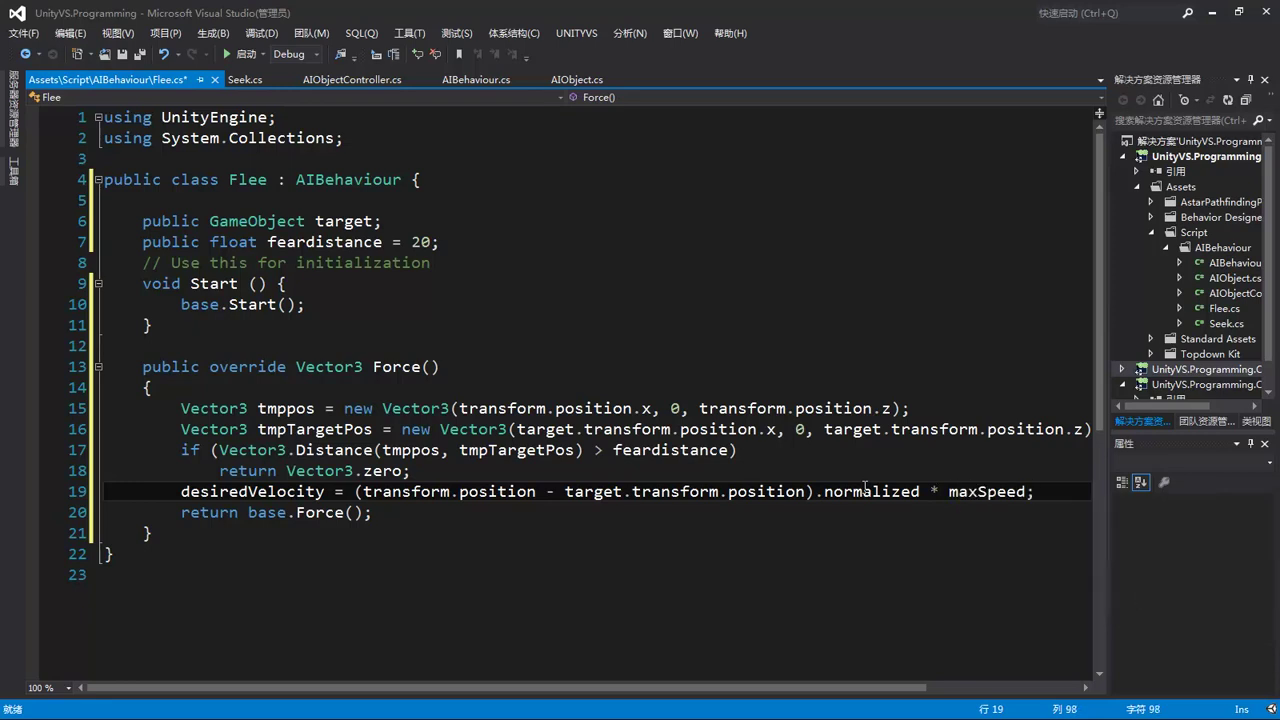
Replace base.Force() with return desiredVelocity - aiObject.velocity; and save Flee.cs.
{"action": "key", "text": "Down"}
{"action": "key", "text": "ctrl+BackSpace"}
{"action": "key", "text": "ctrl+BackSpace"}
{"action": "key", "text": "ctrl+BackSpace"}
{"action": "type", "text": "de"}
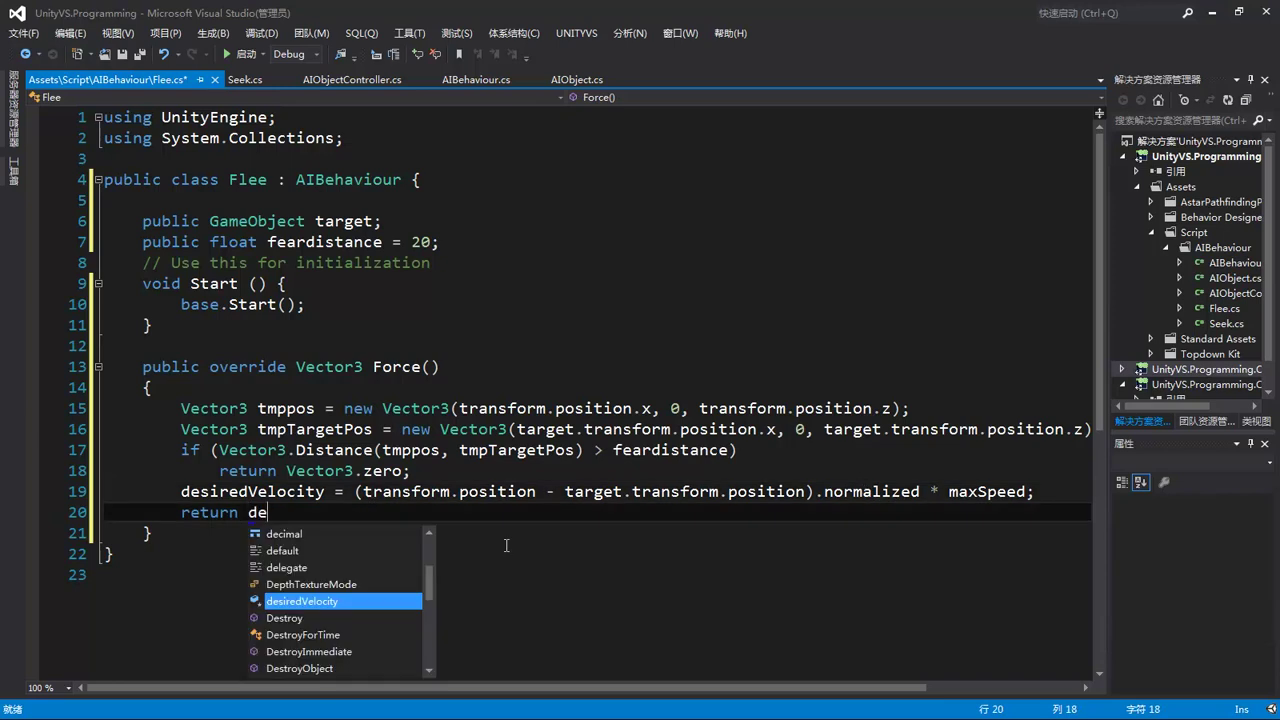
{"action": "key", "text": "Tab"}
{"action": "type", "text": "- ai"}
{"action": "key", "text": "Tab"}
{"action": "type", "text": "."}
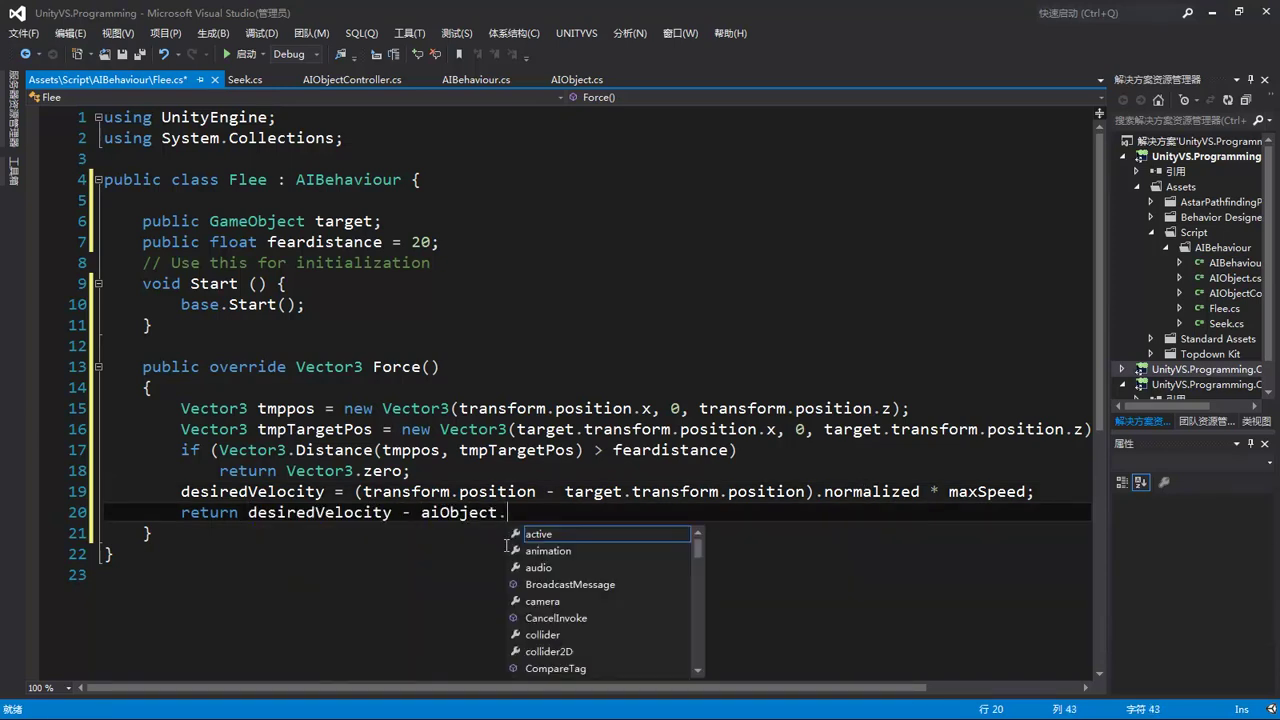
{"action": "type", "text": "v"}
{"action": "key", "text": "Tab"}
{"action": "type", "text": ";"}
{"action": "key", "text": "ctrl+s"}
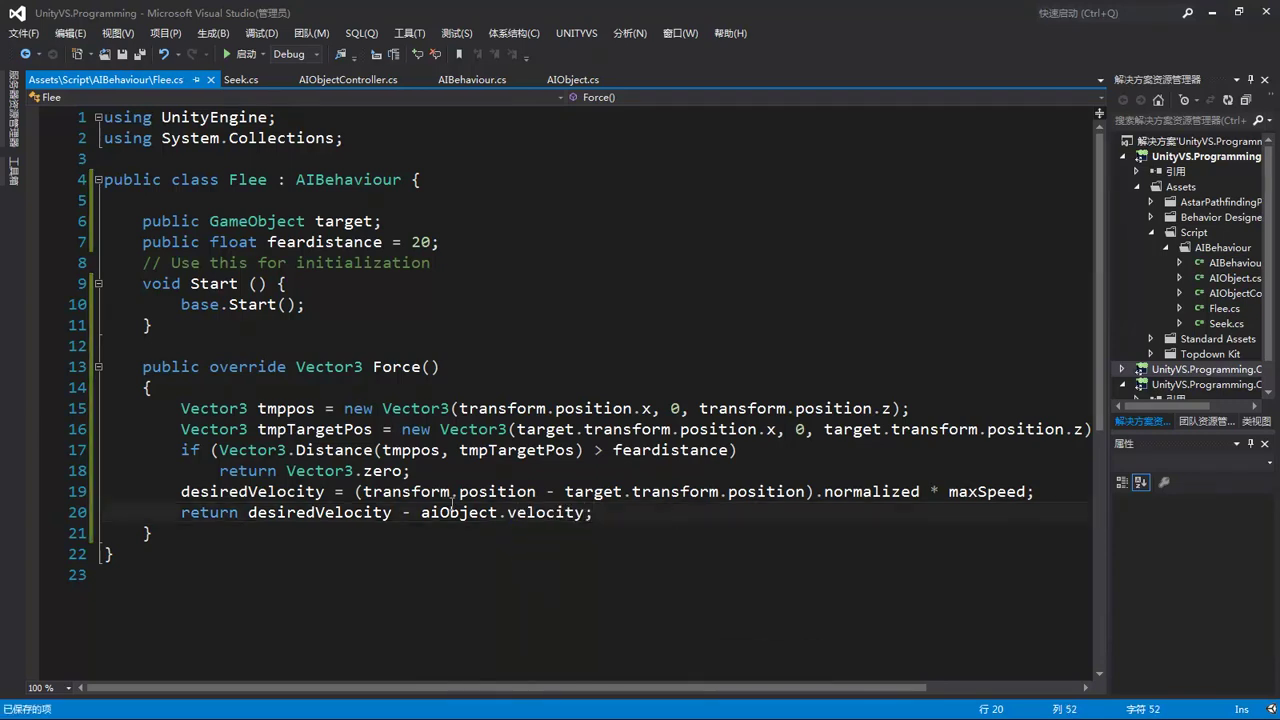
Highlight the position terms in the desiredVelocity line, then return to the Unity editor.
{"action": "left_click_drag", "start_coordinate": [363, 491], "coordinate": [808, 485]}
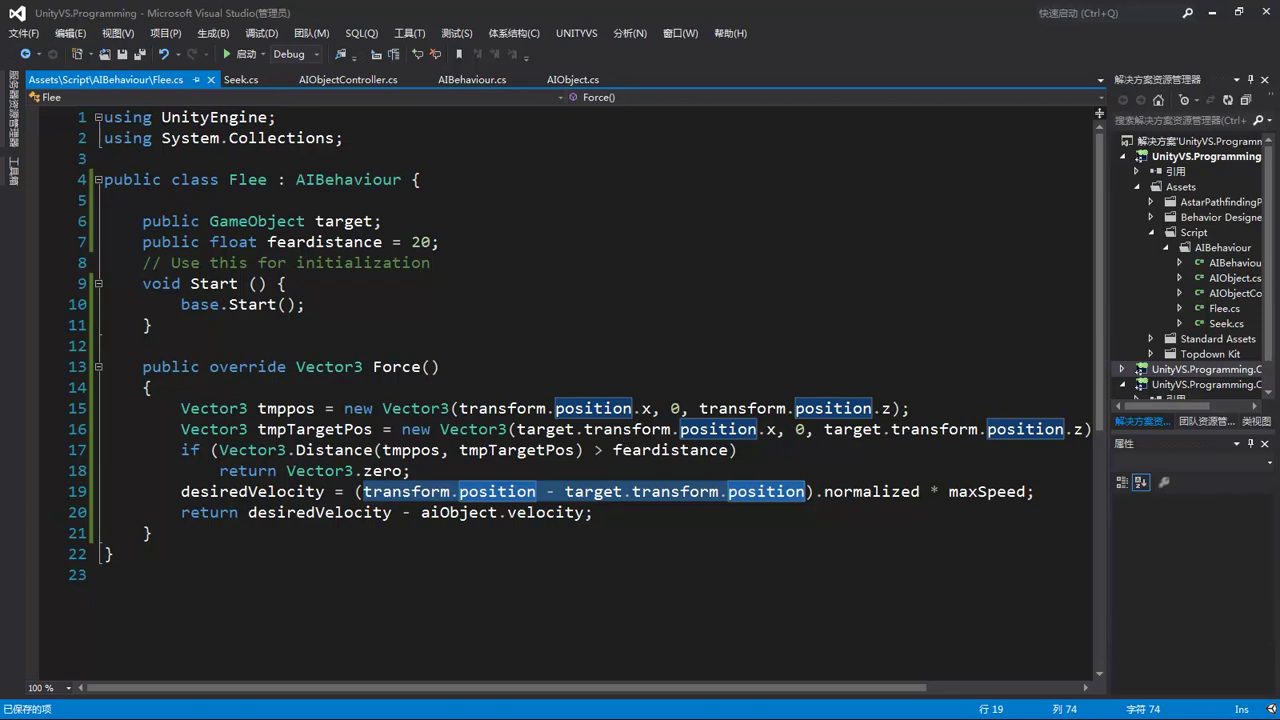
{"action": "key", "text": "alt+Tab"}
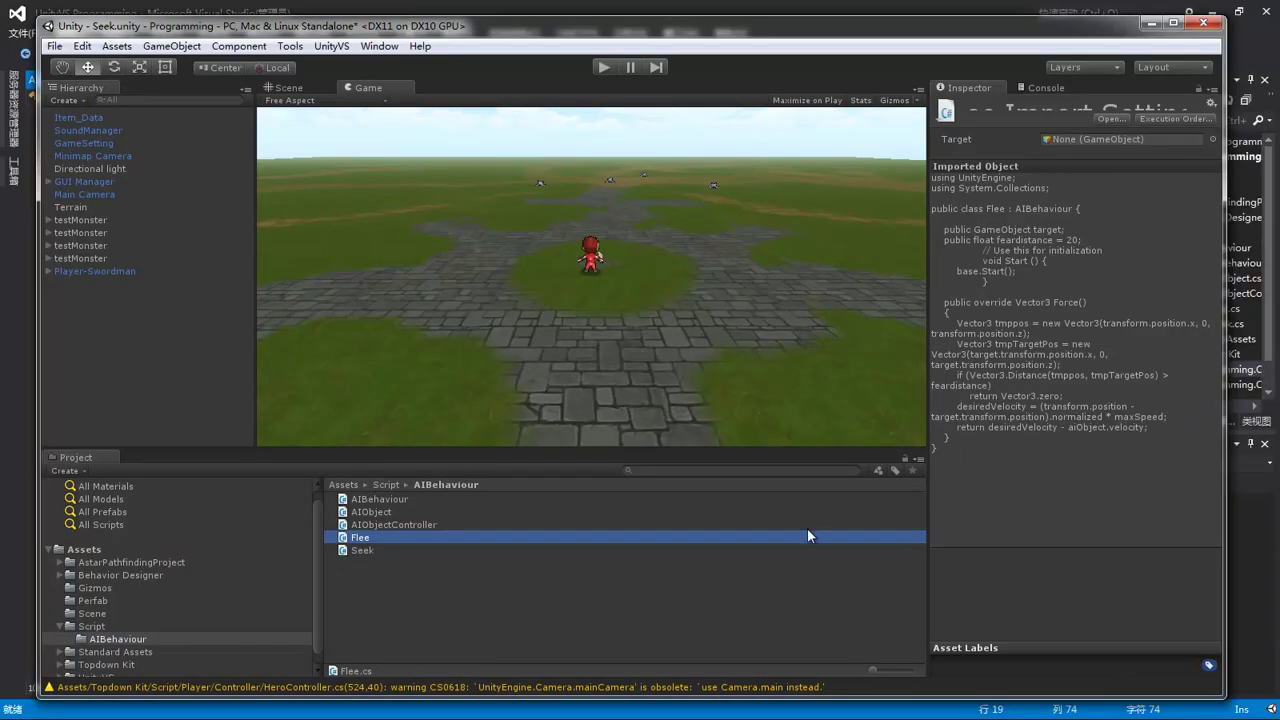
Select all four testMonsters and drop Flee.cs onto their Seek script slot.
{"action": "left_click", "coordinate": [94, 222]}
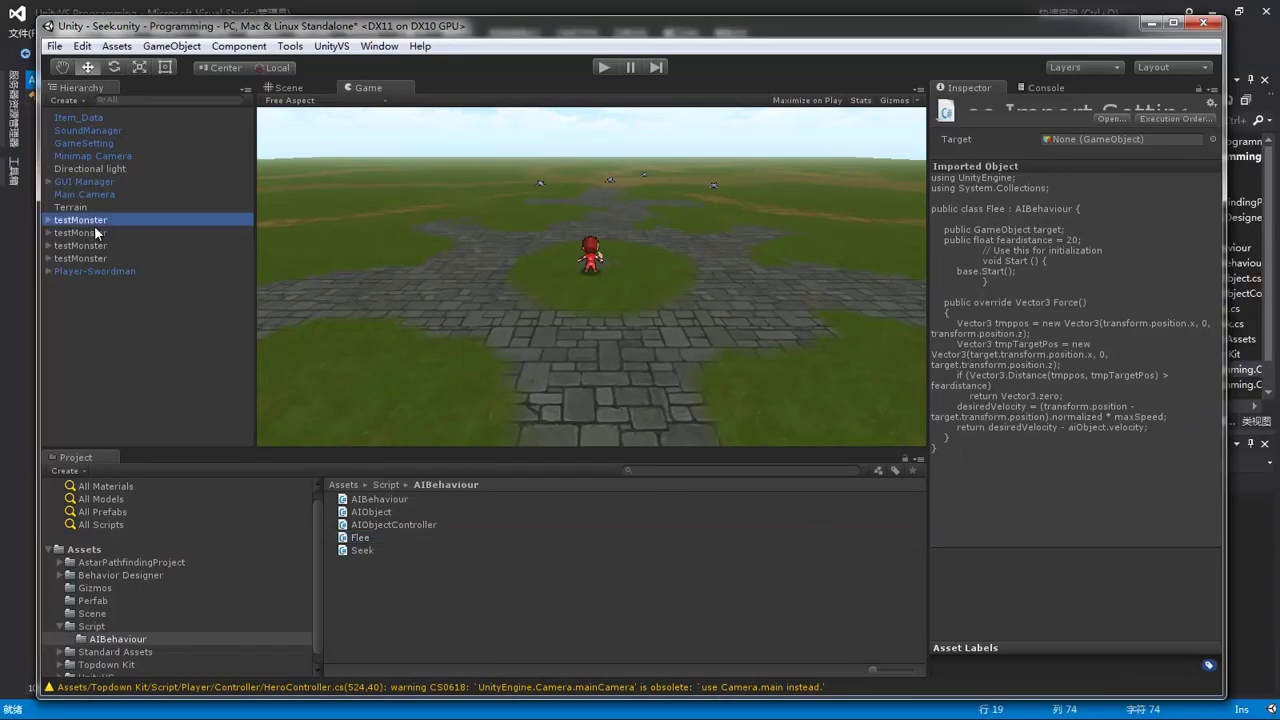
{"action": "left_click", "coordinate": [94, 247], "text": "shift"}
{"action": "left_click", "coordinate": [93, 261], "text": "shift"}
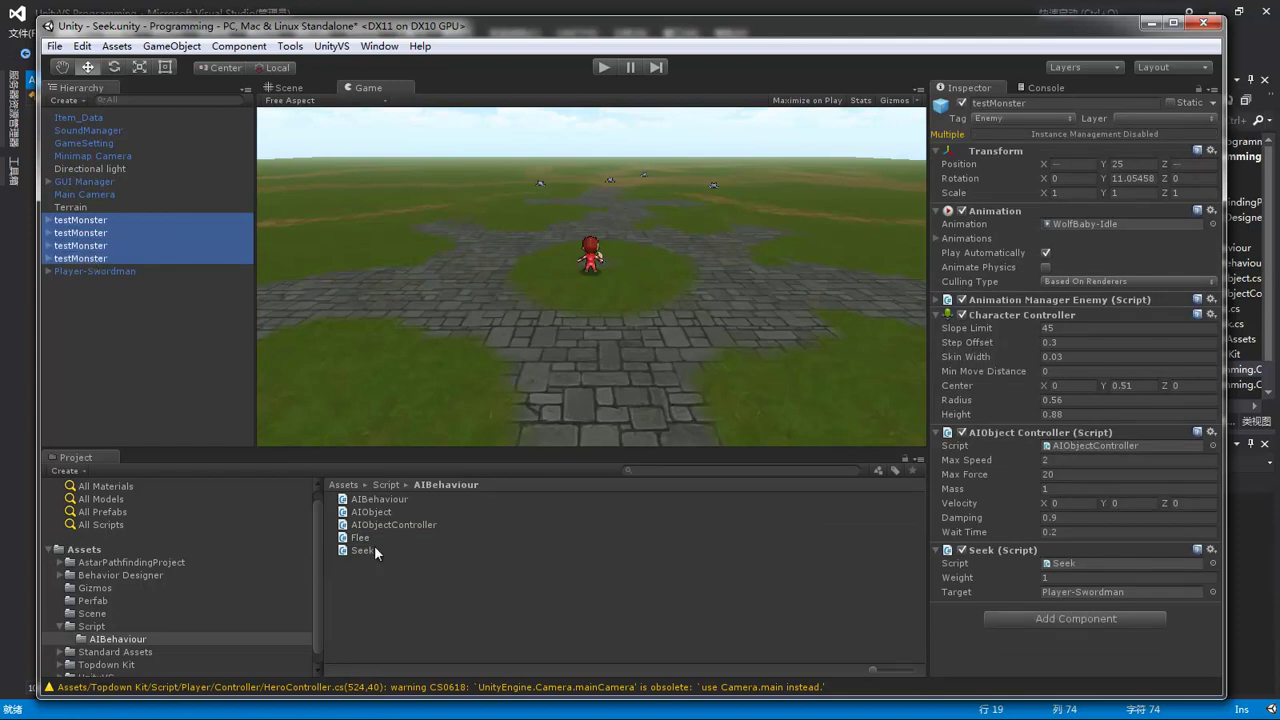
{"action": "left_click_drag", "start_coordinate": [362, 540], "coordinate": [1144, 566]}
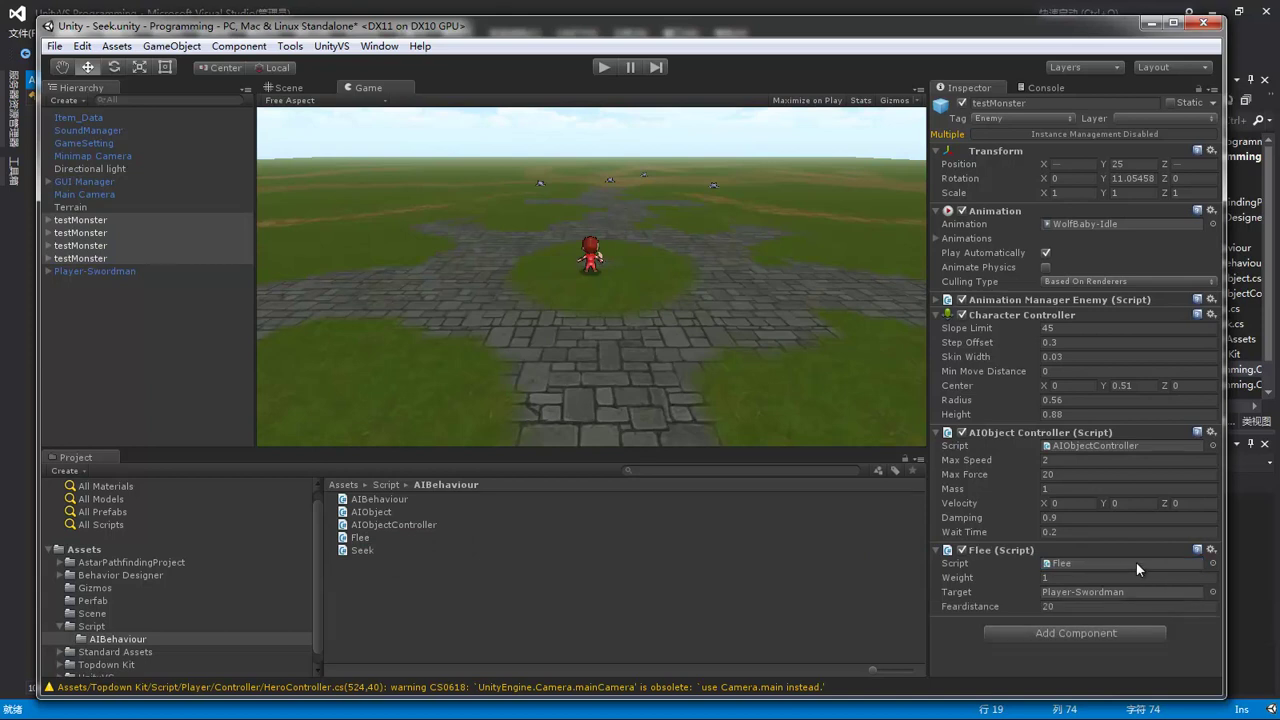
{"action": "left_click", "coordinate": [287, 88]}
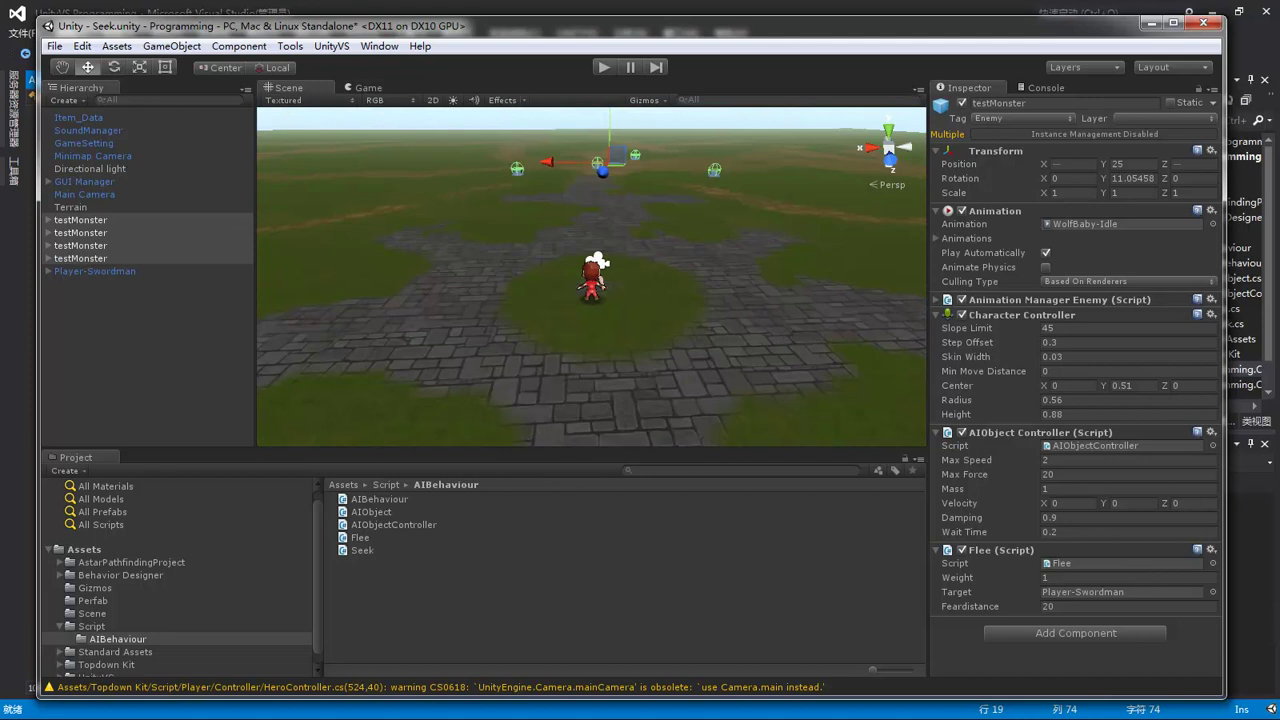
Run Play mode, walk the swordsman up to the wolves to watch them flee, then stop.
{"action": "left_click", "coordinate": [603, 67]}
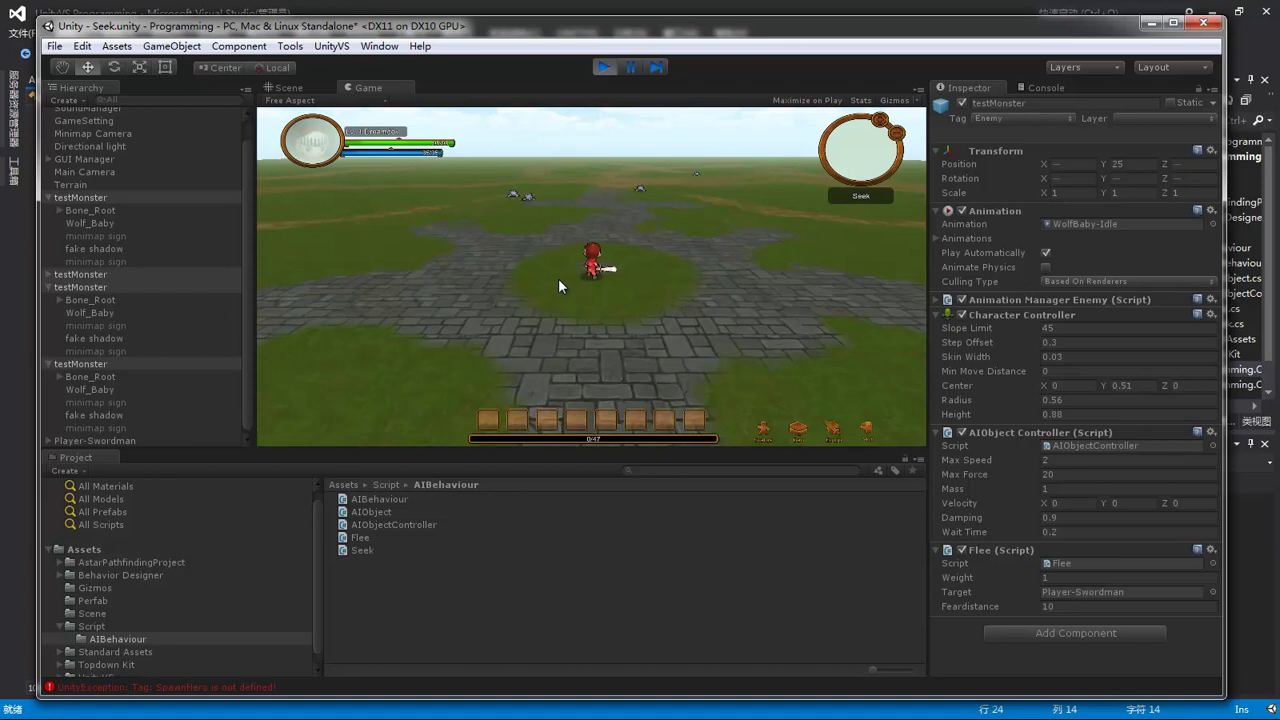
{"action": "left_click", "coordinate": [536, 253]}
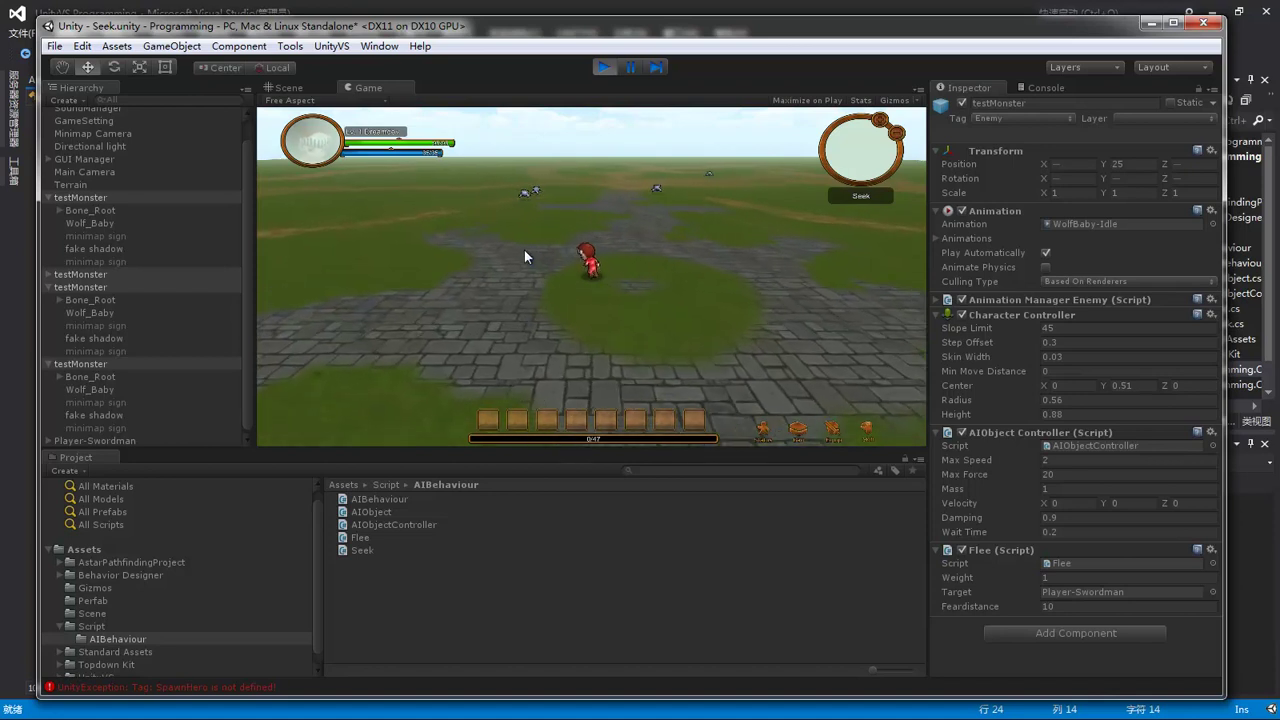
{"action": "left_click", "coordinate": [610, 247]}
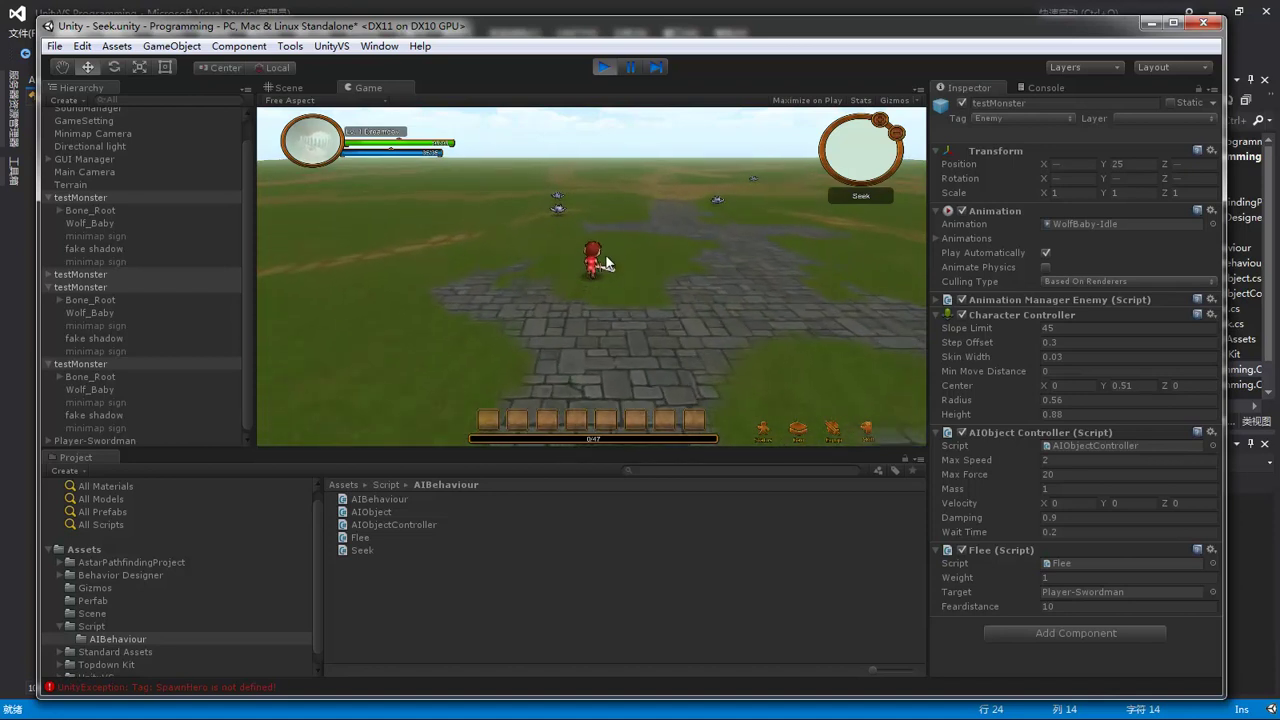
{"action": "left_click", "coordinate": [530, 277]}
{"action": "left_click", "coordinate": [674, 244]}
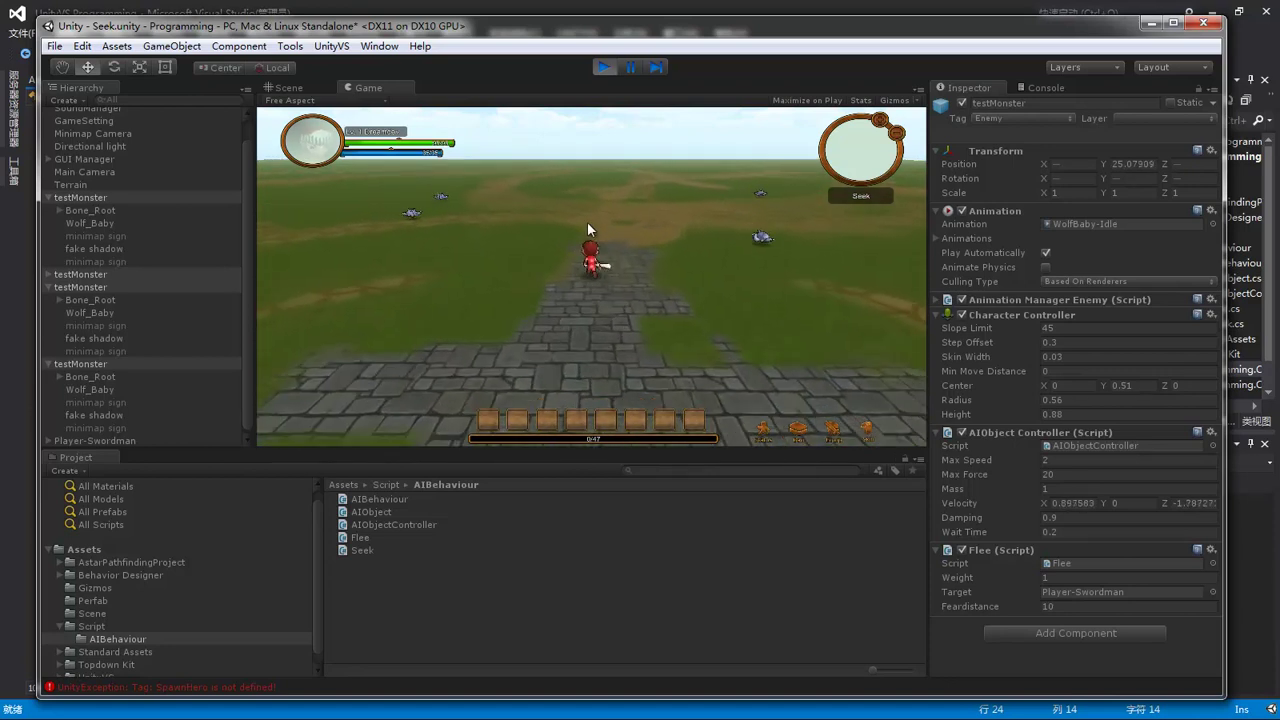
{"action": "left_click", "coordinate": [685, 240]}
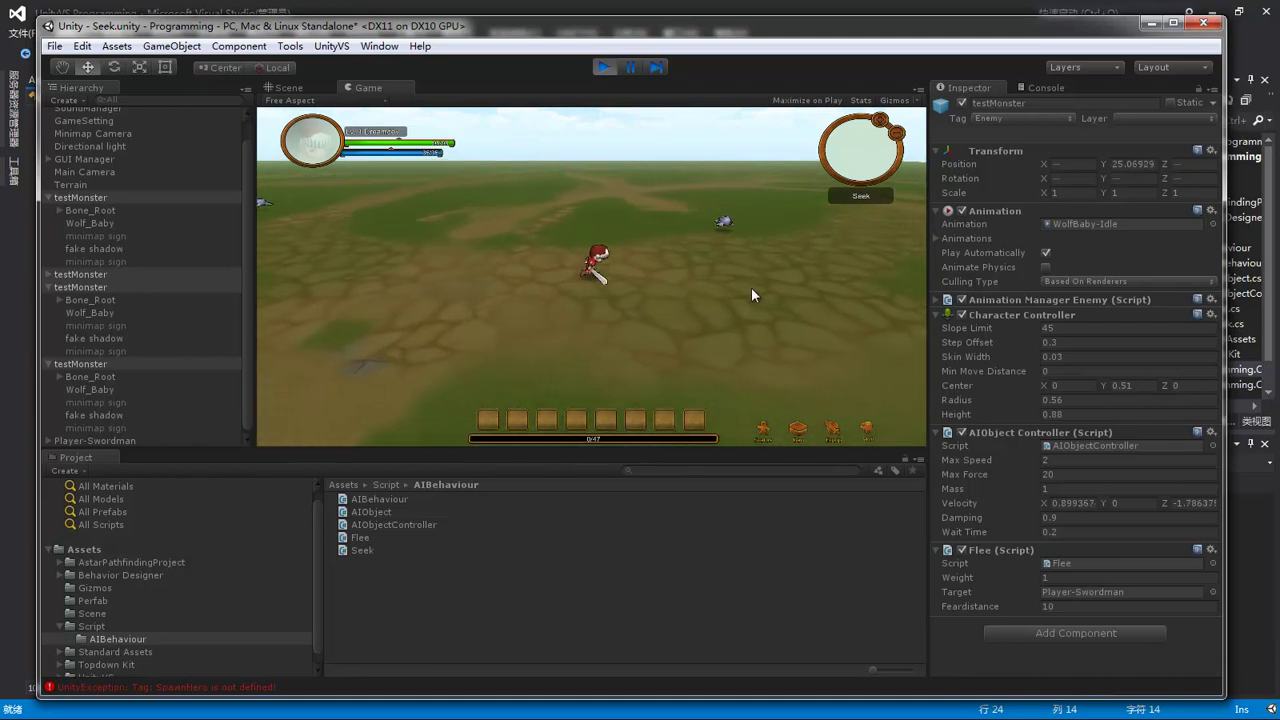
{"action": "left_click", "coordinate": [588, 228]}
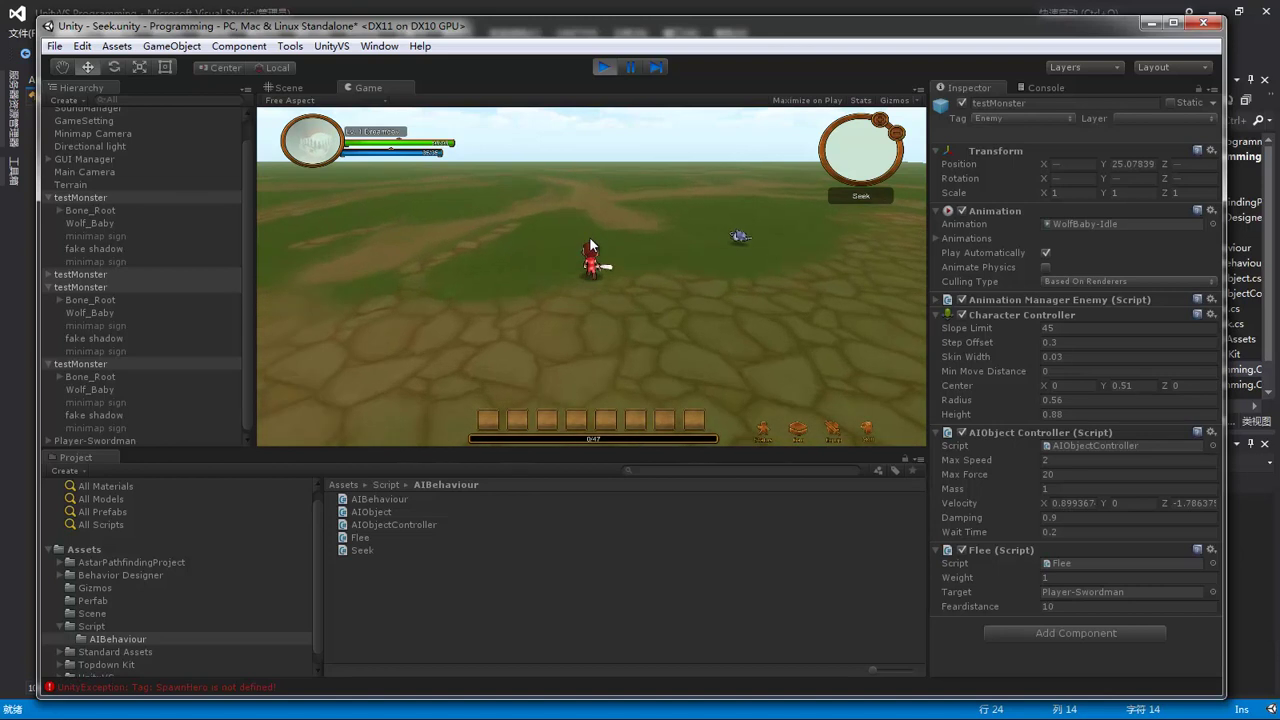
{"action": "left_click", "coordinate": [416, 310]}
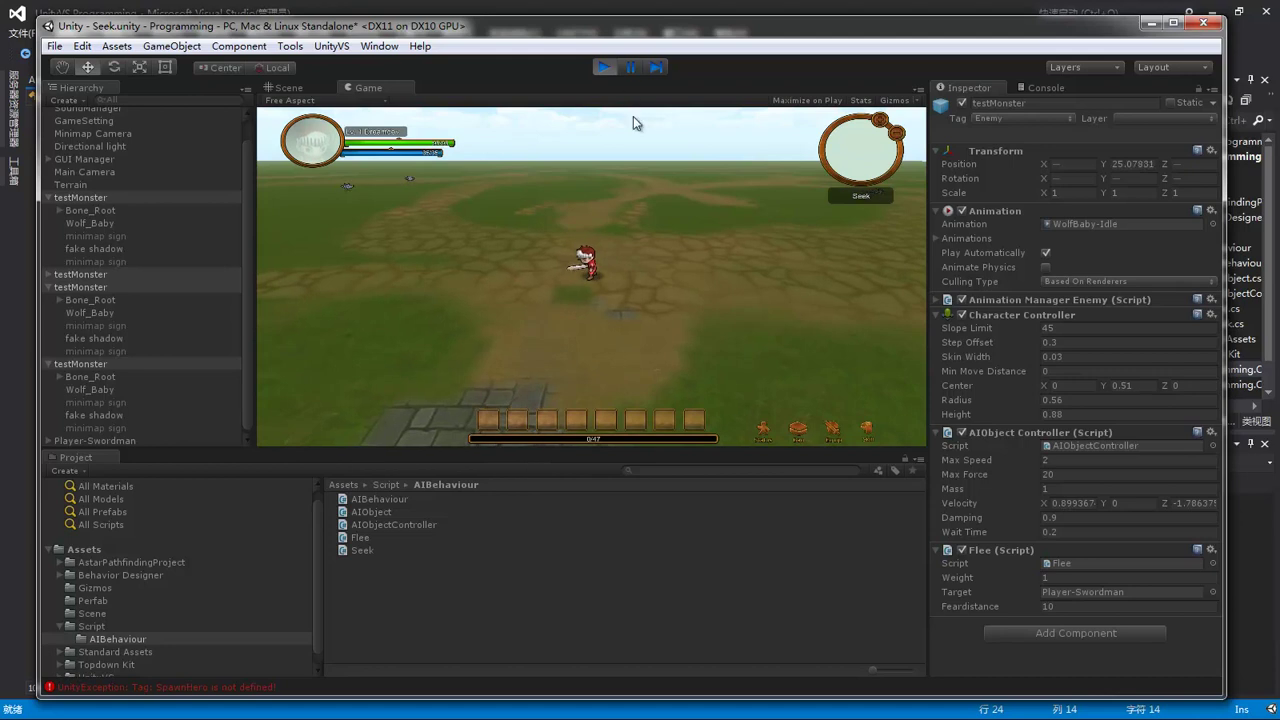
{"action": "left_click", "coordinate": [605, 66]}
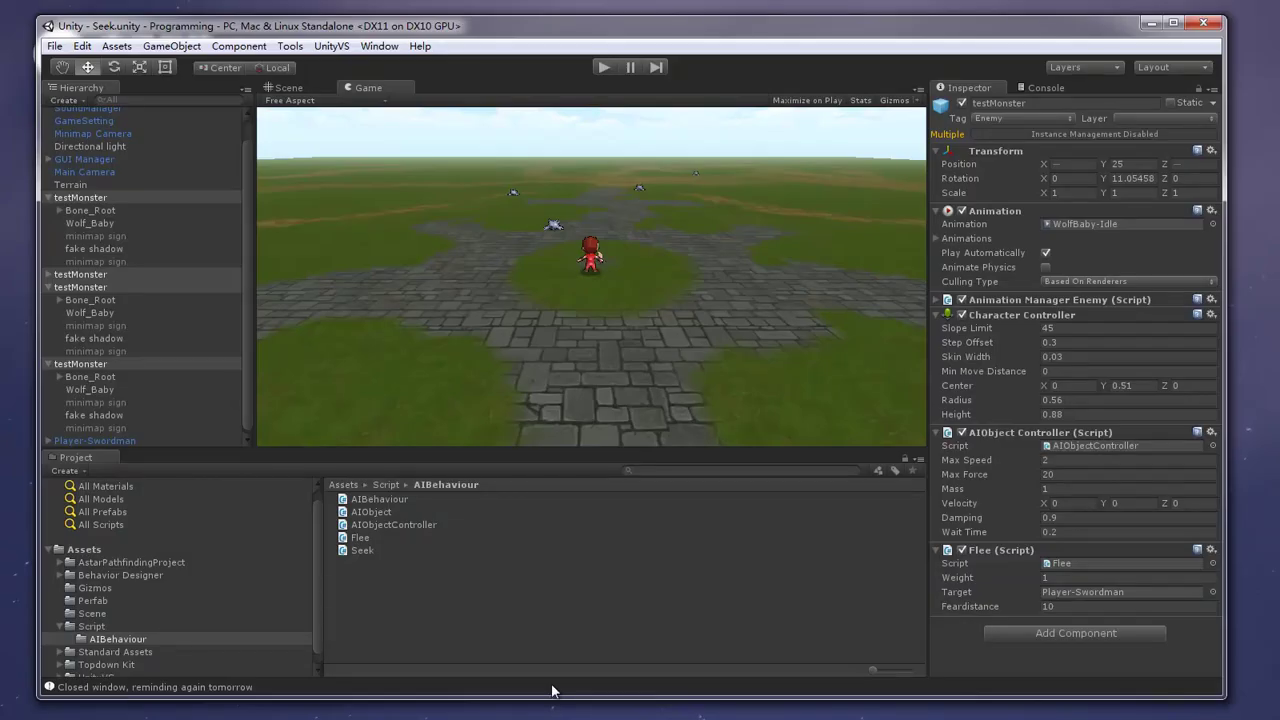
Add a C# script called Arrive to the AIBehaviour folder and open it for editing.
{"action": "right_click", "coordinate": [360, 597]}
{"action": "mouse_move", "coordinate": [560, 350]}
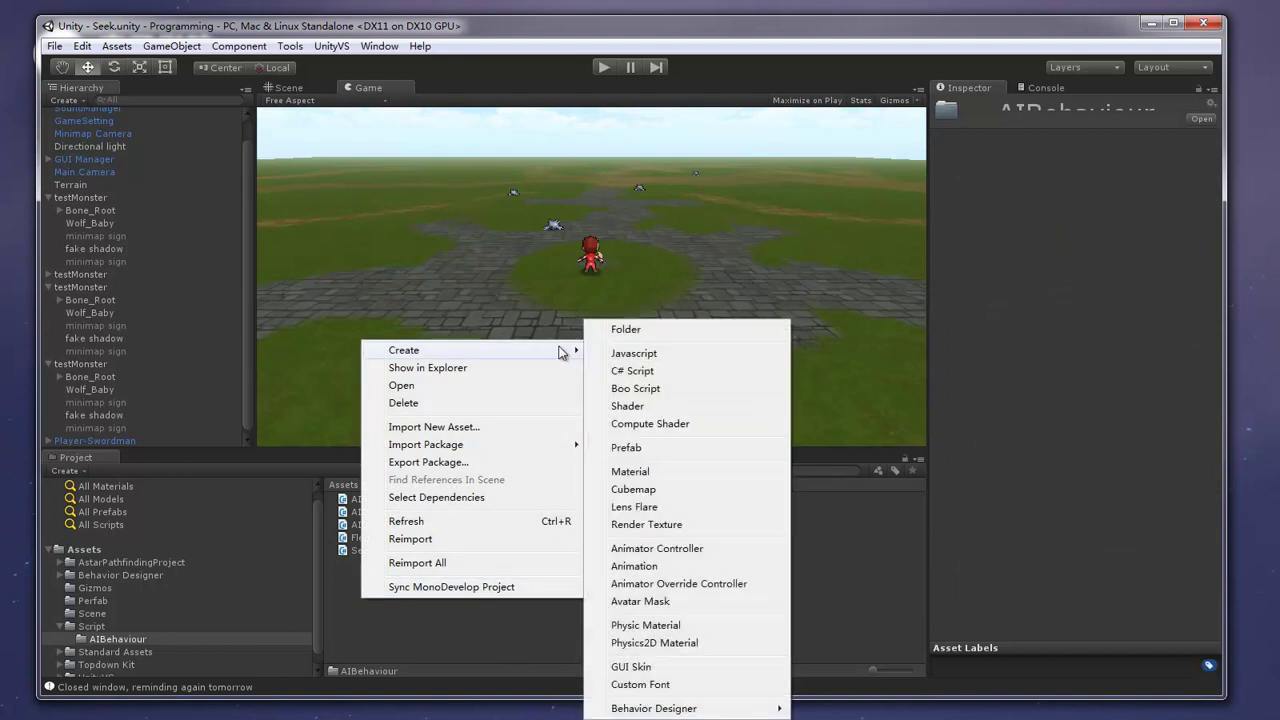
{"action": "left_click", "coordinate": [638, 368]}
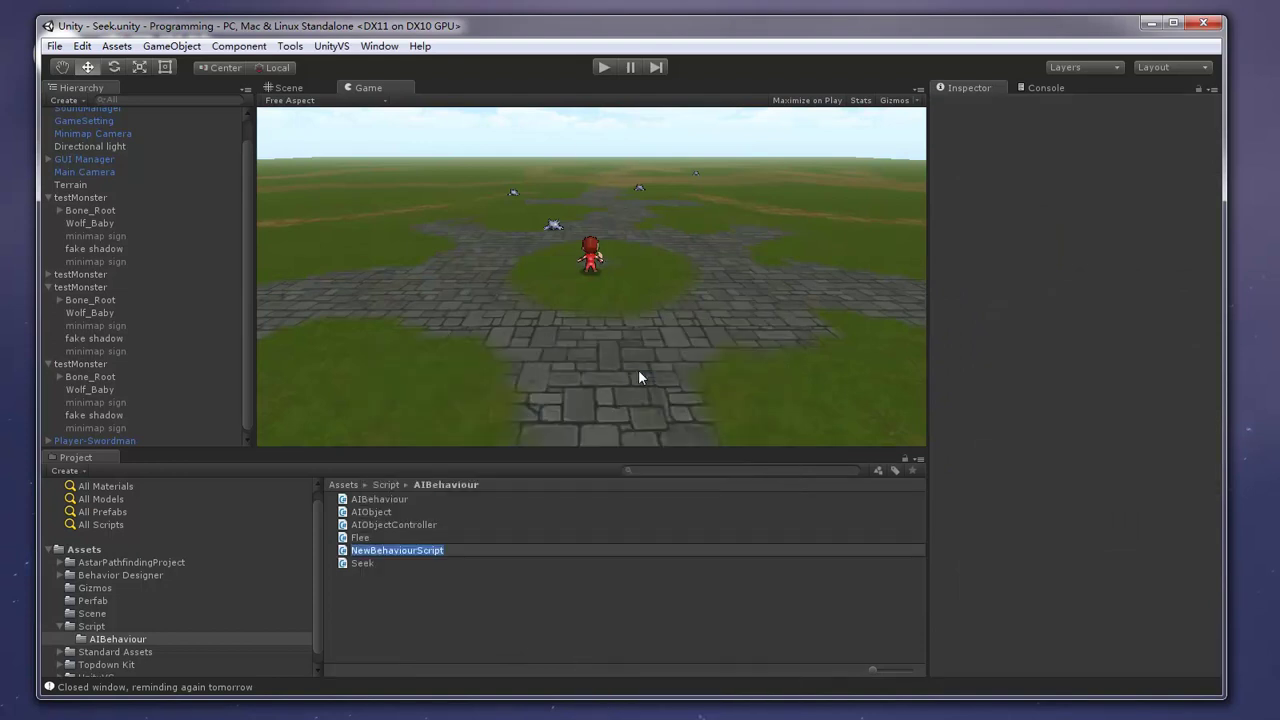
{"action": "type", "text": "Arrive"}
{"action": "key", "text": "Return"}
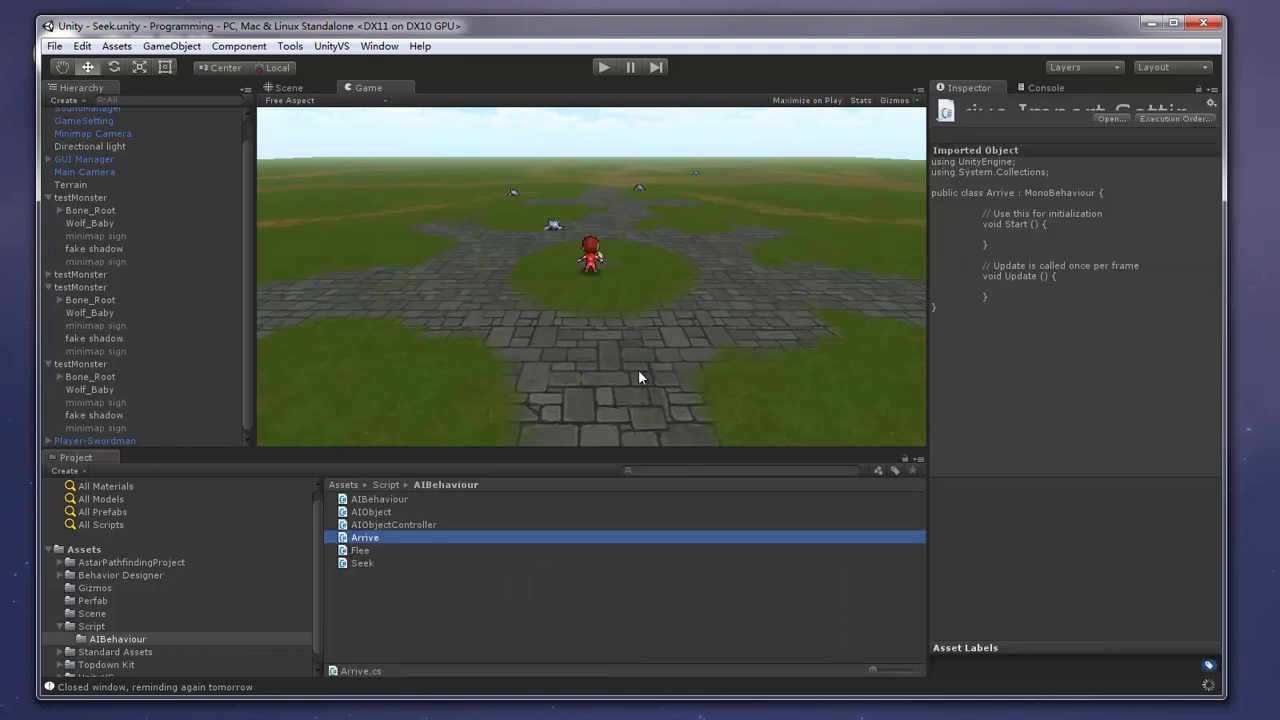
{"action": "key", "text": "Return"}
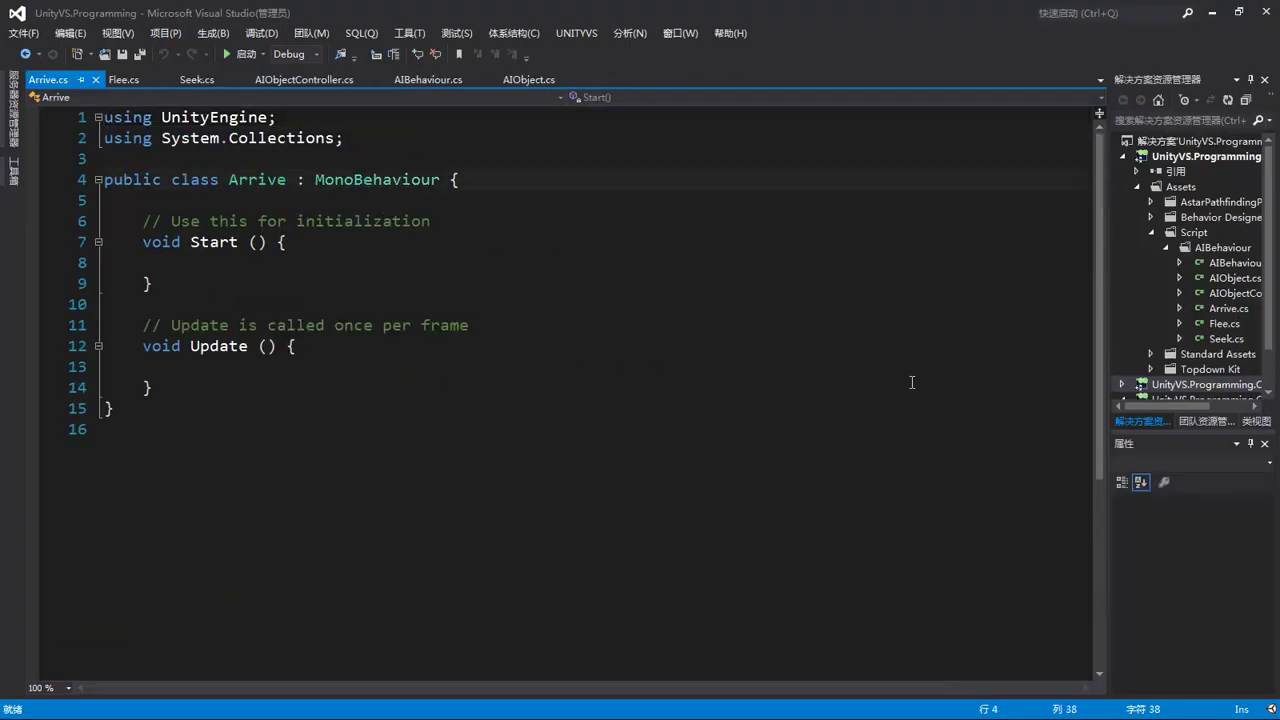
Change Arrive's base class from MonoBehaviour to AIBehaviour.
{"action": "double_click", "coordinate": [388, 179]}
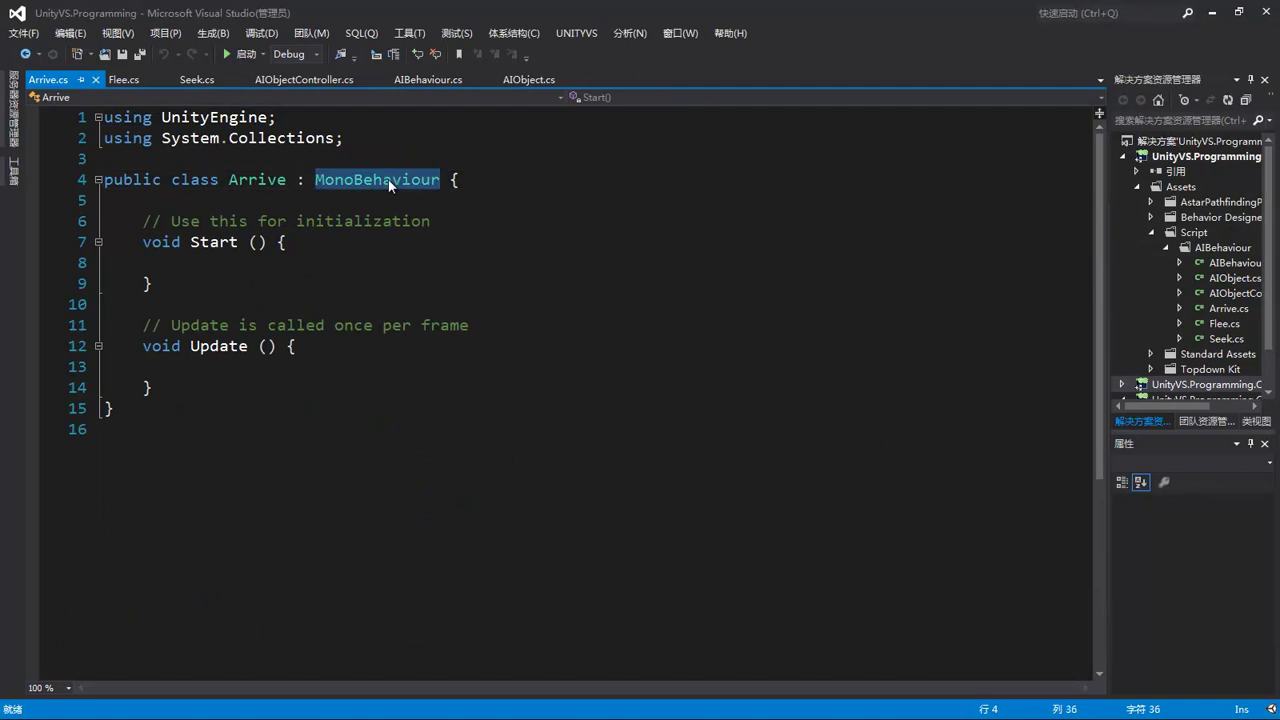
{"action": "key", "text": "Delete"}
{"action": "type", "text": ": Ai"}
{"action": "key", "text": "Tab"}
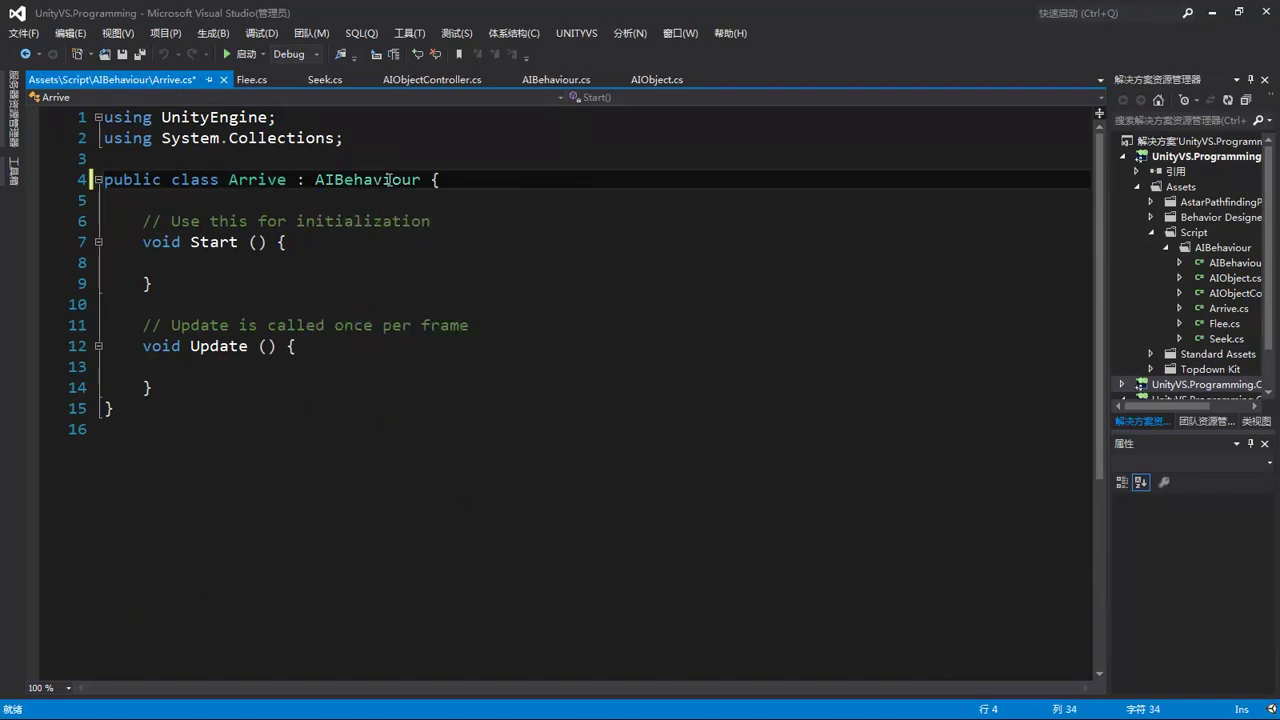
Declare public GameObject target and public float slowDistance fields in the class.
{"action": "left_click", "coordinate": [369, 194]}
{"action": "key", "text": "Return"}
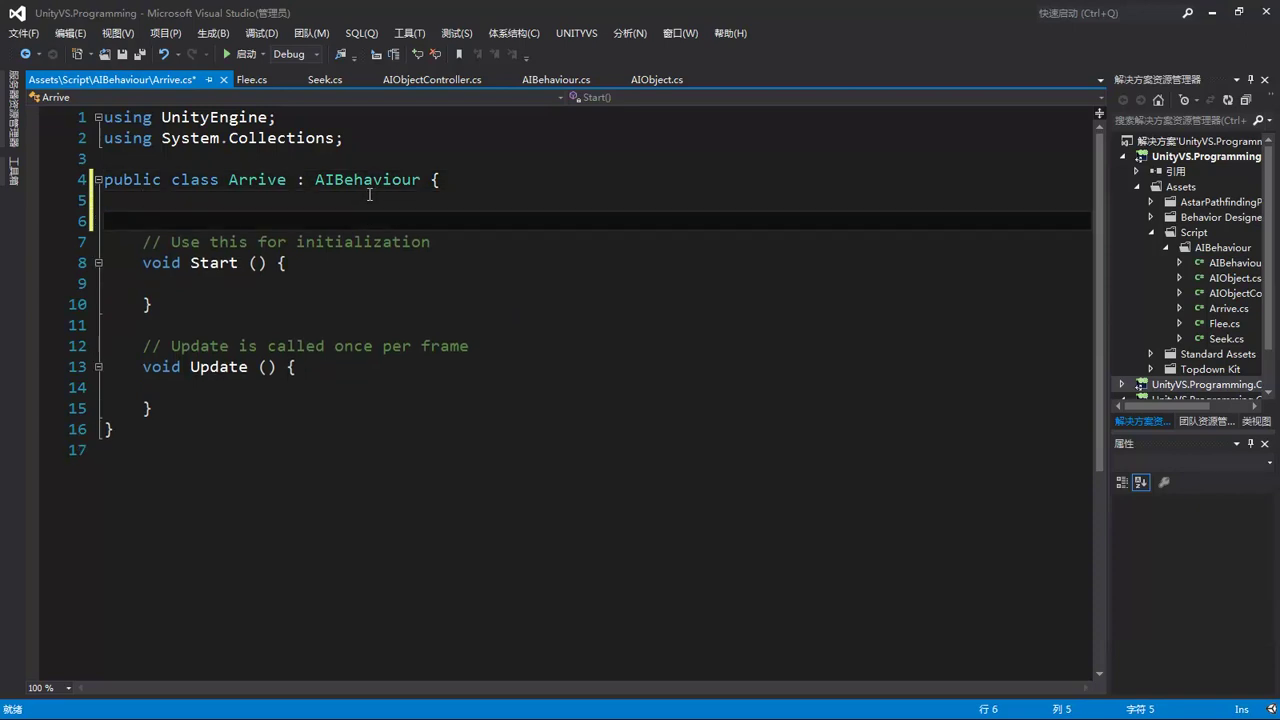
{"action": "type", "text": "public ga"}
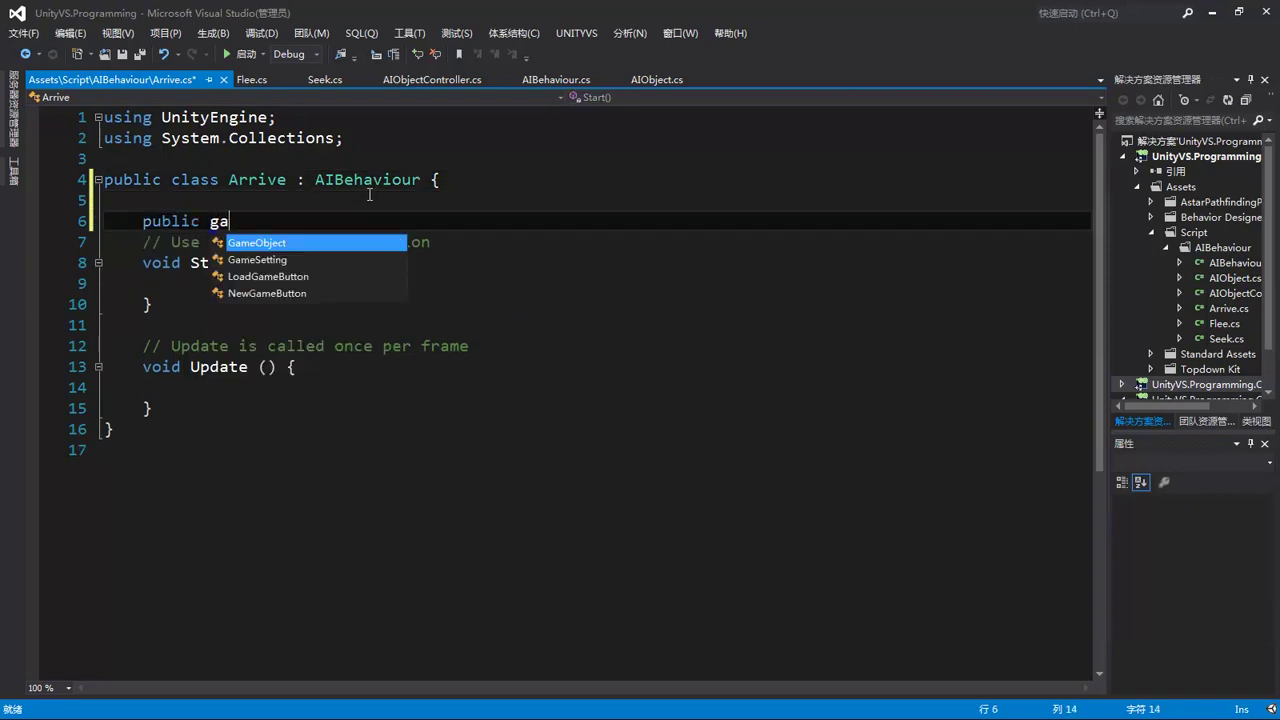
{"action": "type", "text": " target;"}
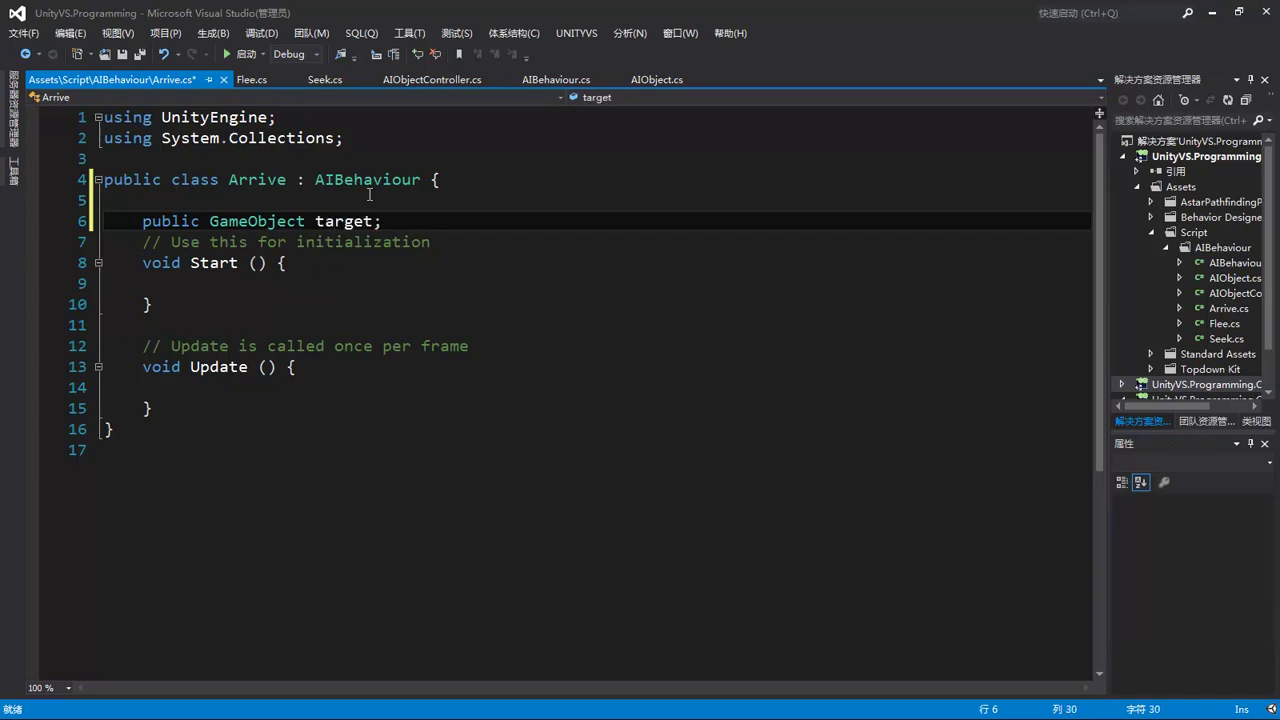
{"action": "key", "text": "Return"}
{"action": "key", "text": "Return"}
{"action": "type", "text": "public "}
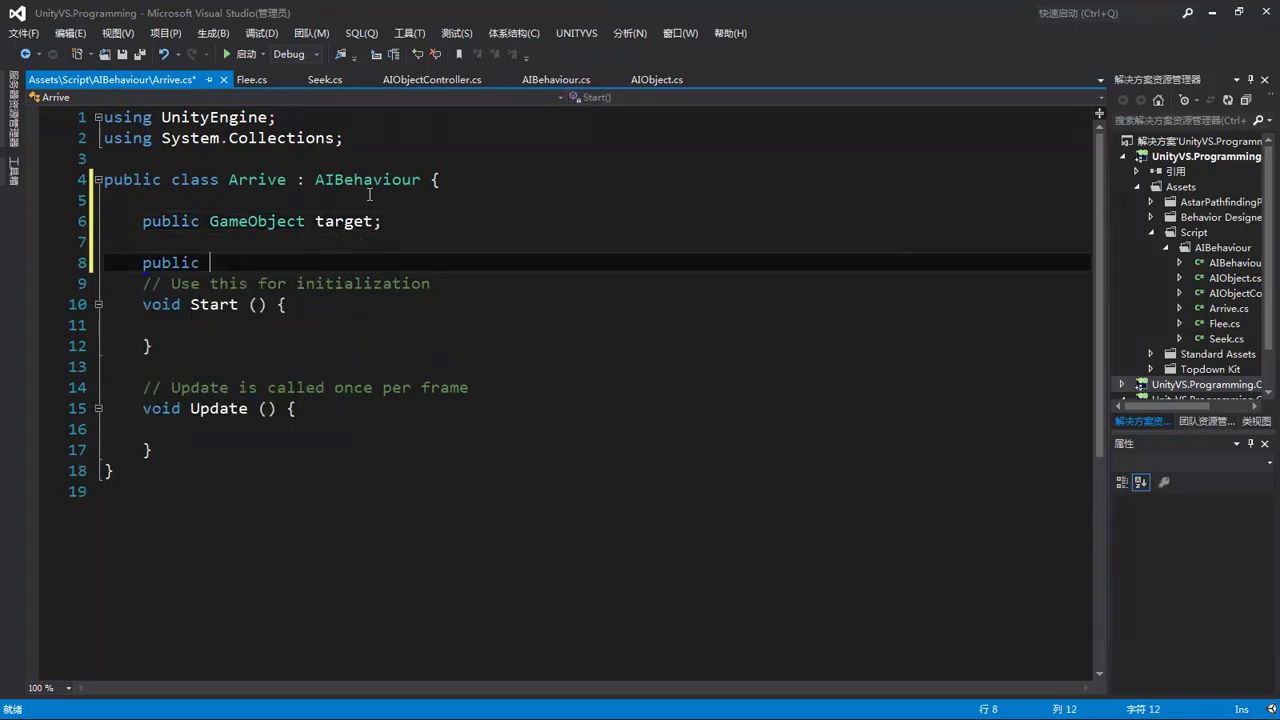
{"action": "type", "text": "float slowDistance;"}
Add a base.Start call inside the Start method.
{"action": "left_click", "coordinate": [262, 318]}
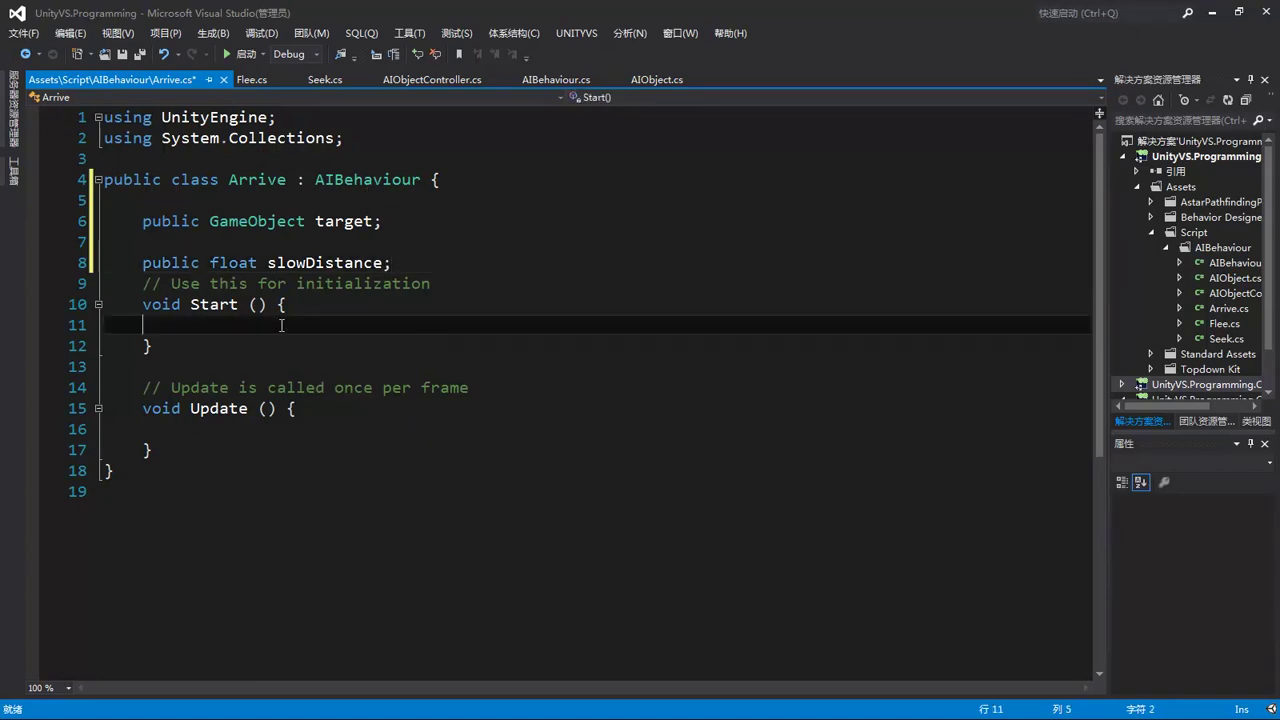
{"action": "type", "text": "b"}
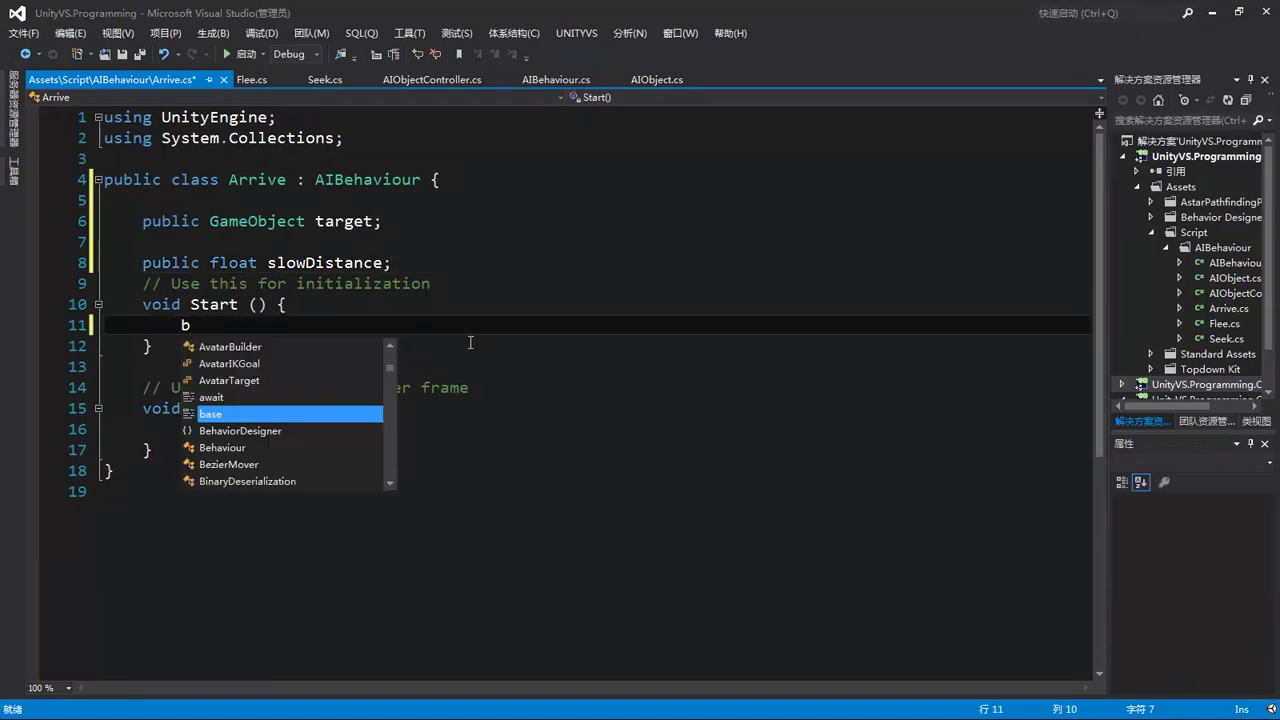
{"action": "type", "text": "ase.S"}
{"action": "key", "text": "Tab"}
Finish base.Start(); and replace the Update method with an override stub for Force.
{"action": "type", "text": "();"}
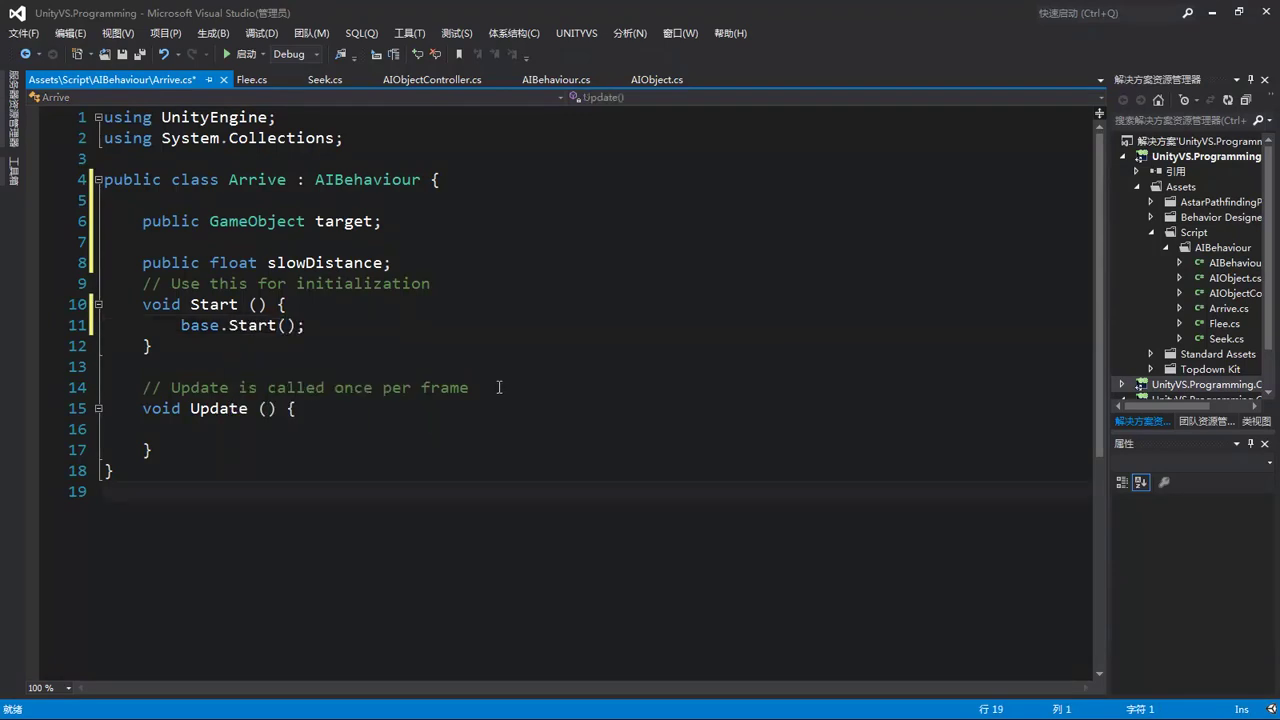
{"action": "left_click_drag", "start_coordinate": [186, 451], "coordinate": [144, 396]}
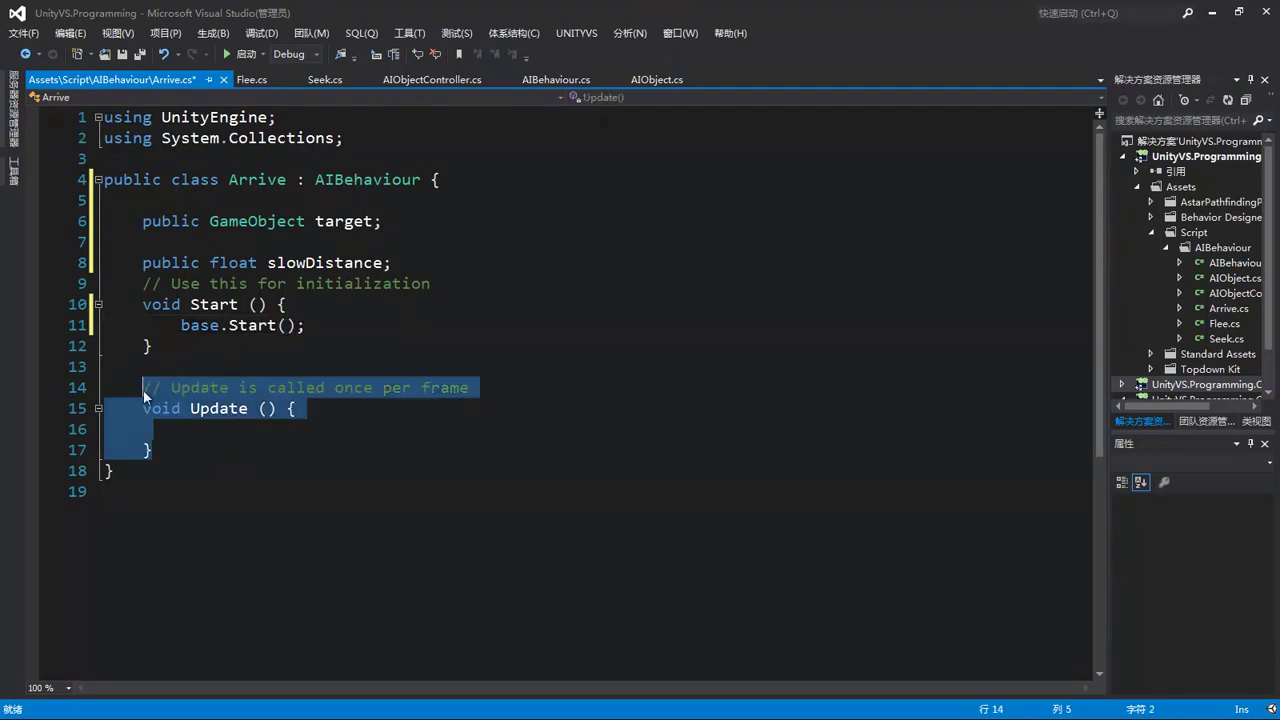
{"action": "key", "text": "Delete"}
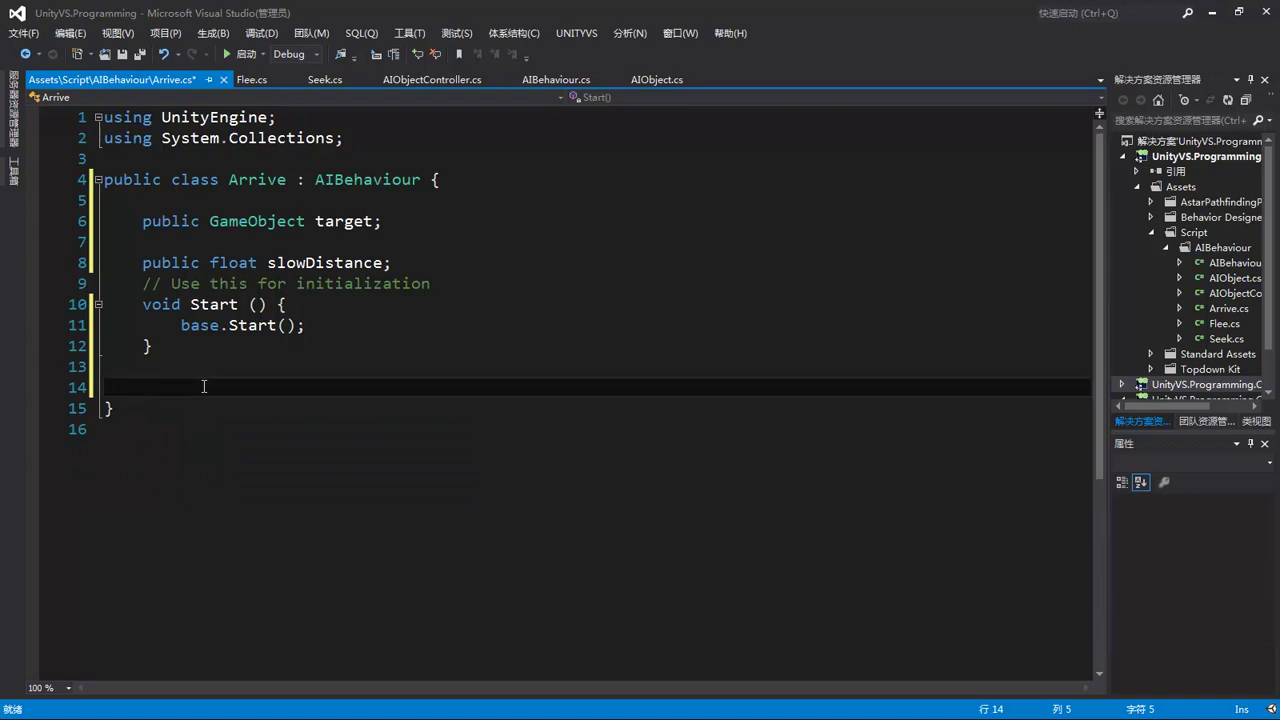
{"action": "type", "text": "public ov"}
{"action": "key", "text": "Tab"}
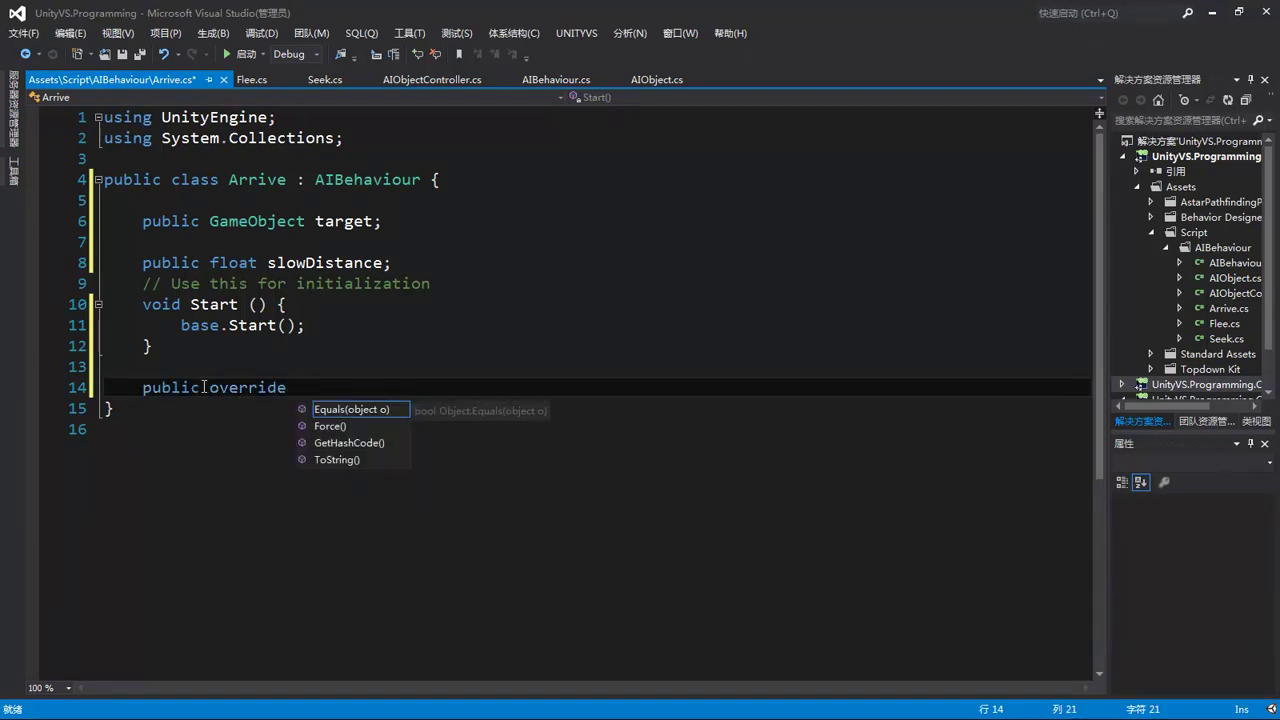
{"action": "key", "text": "Down"}
{"action": "key", "text": "Return"}
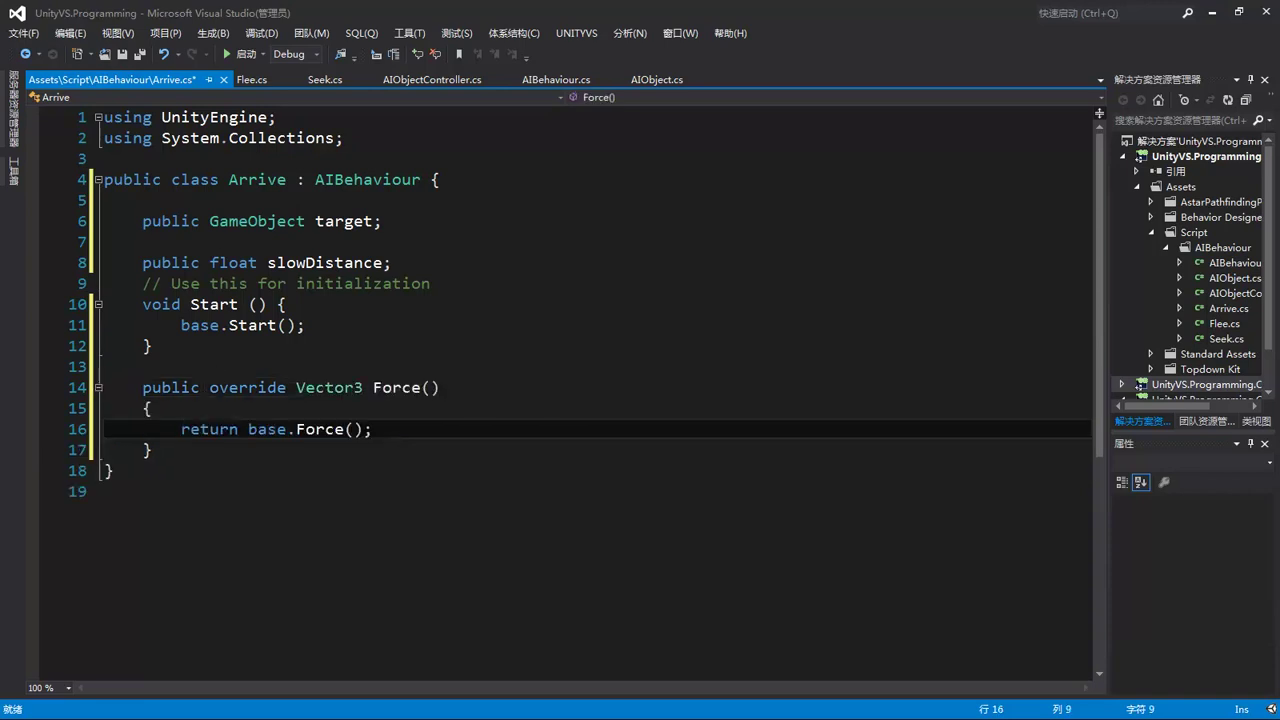
In Force, declare Vector3 toTarget = target.transform.position - transform.position.
{"action": "left_click", "coordinate": [211, 406]}
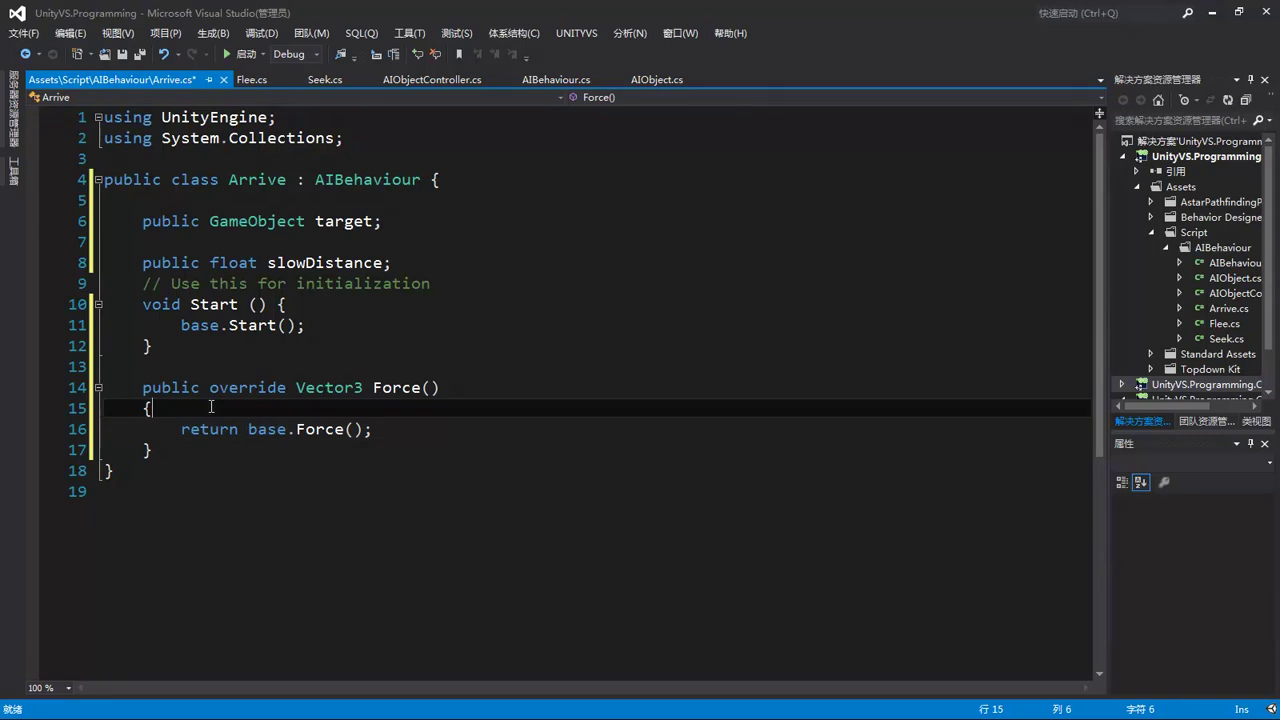
{"action": "key", "text": "Return"}
{"action": "type", "text": "v"}
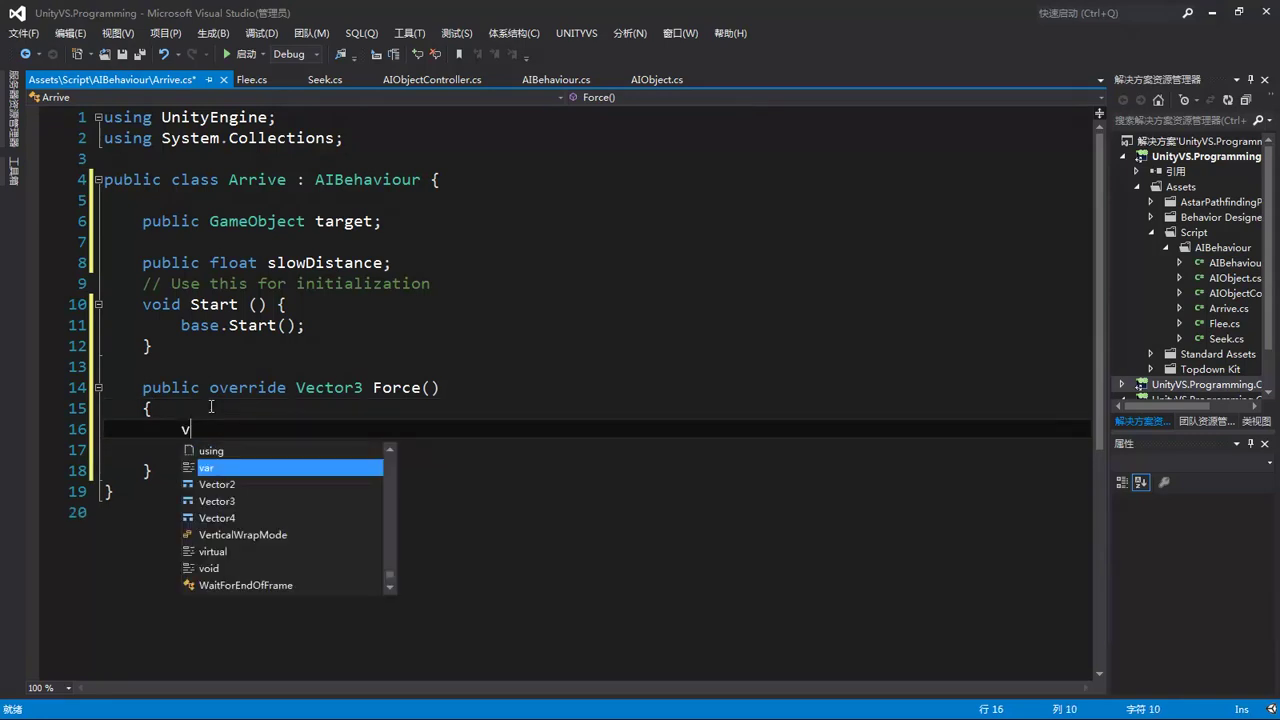
{"action": "key", "text": "Down"}
{"action": "key", "text": "Down"}
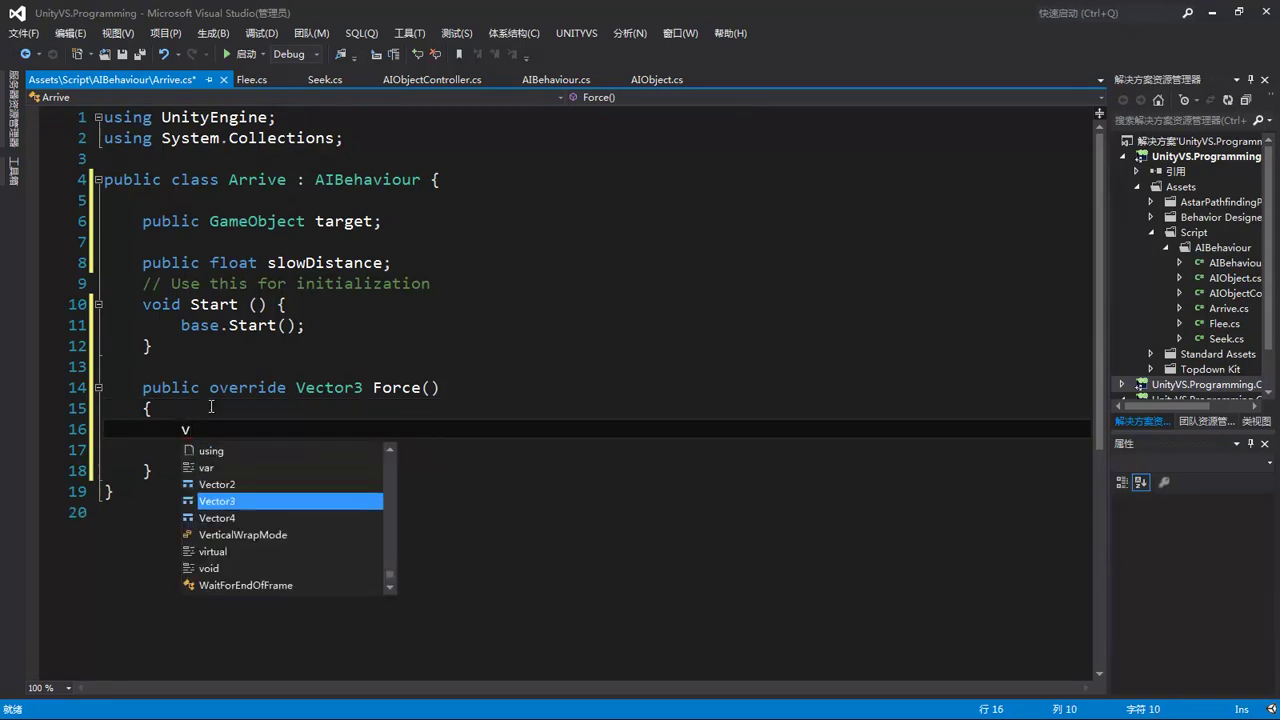
{"action": "key", "text": "space"}
{"action": "type", "text": "toTarget = "}
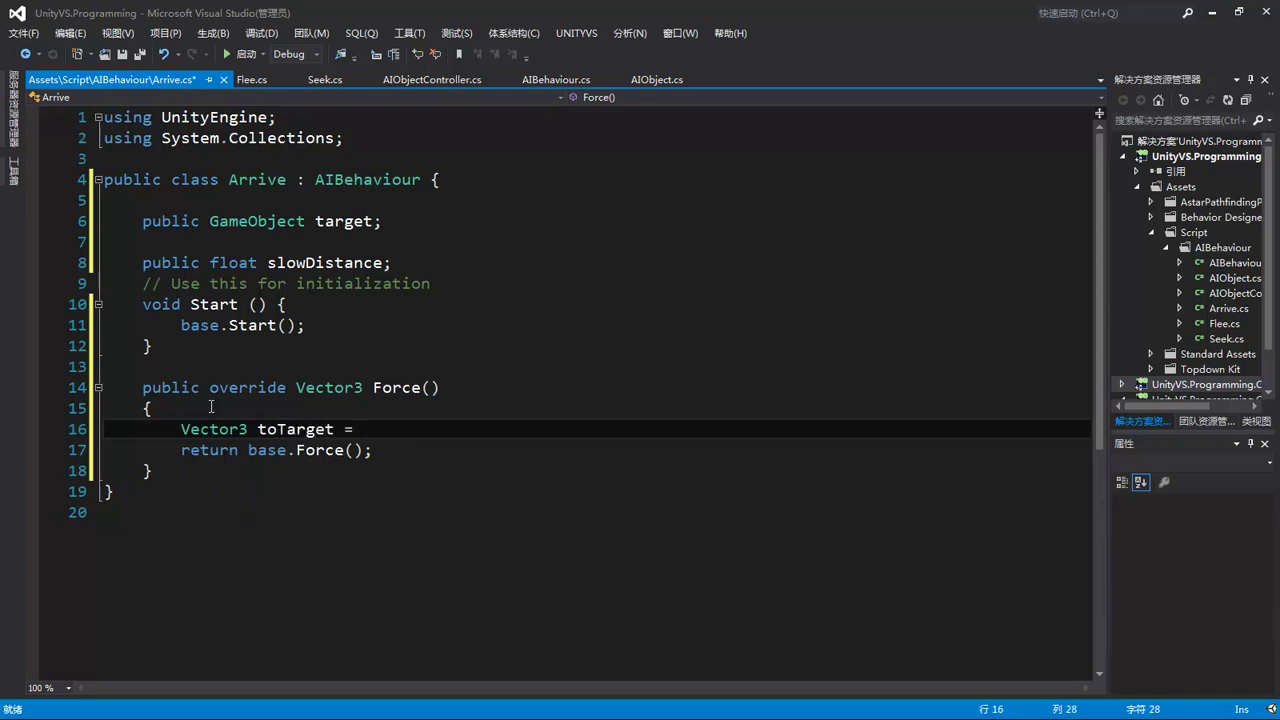
{"action": "type", "text": "tar"}
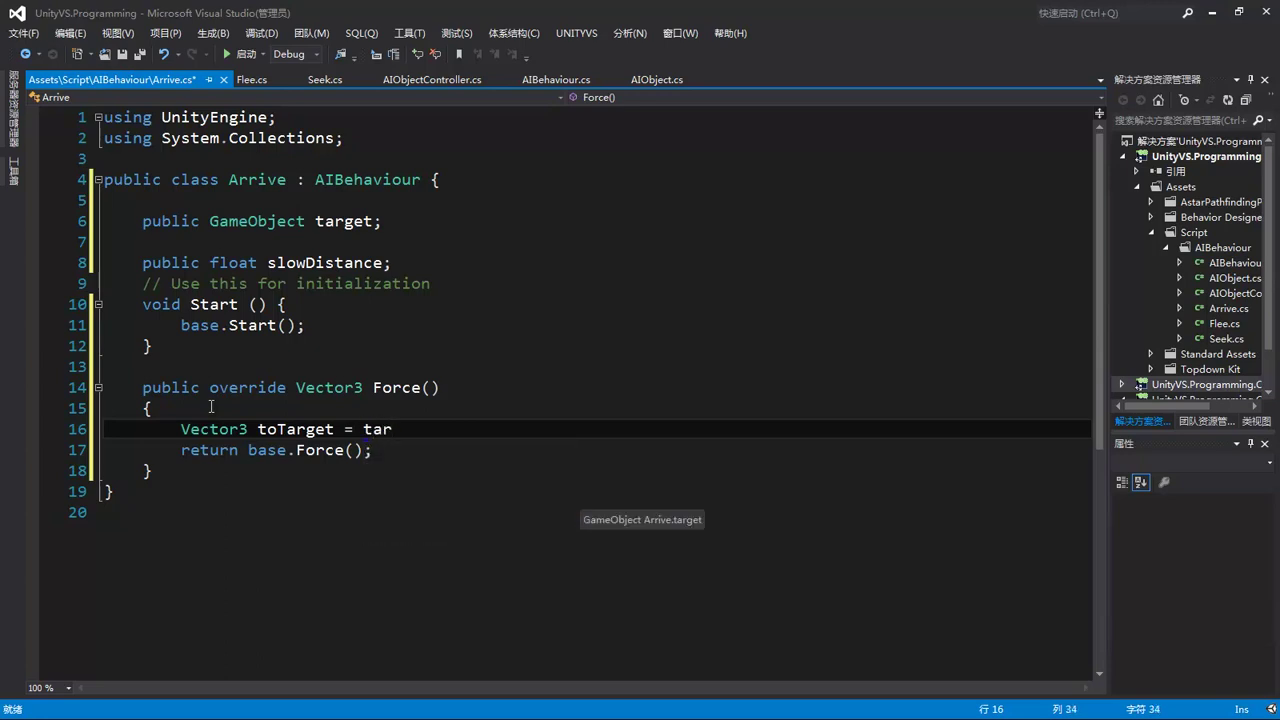
{"action": "type", "text": "get.tran"}
{"action": "key", "text": "Tab"}
{"action": "type", "text": ".po"}
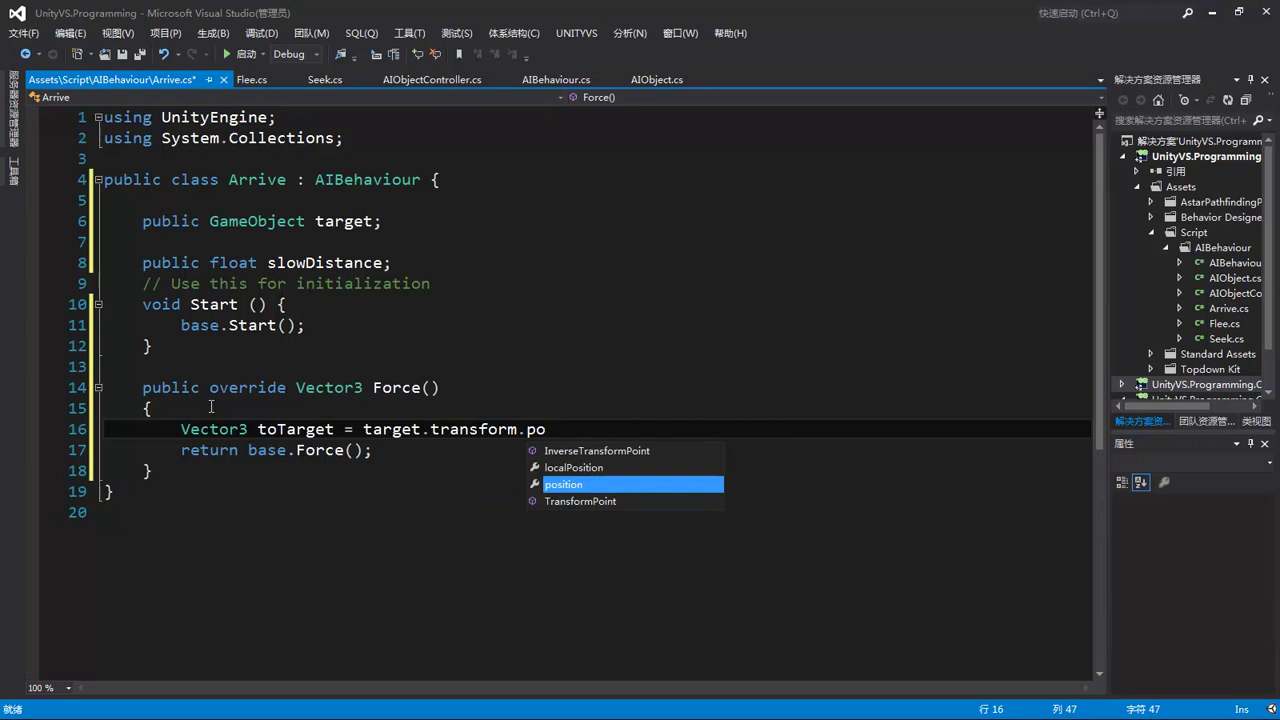
{"action": "key", "text": "Tab"}
{"action": "type", "text": "- "}
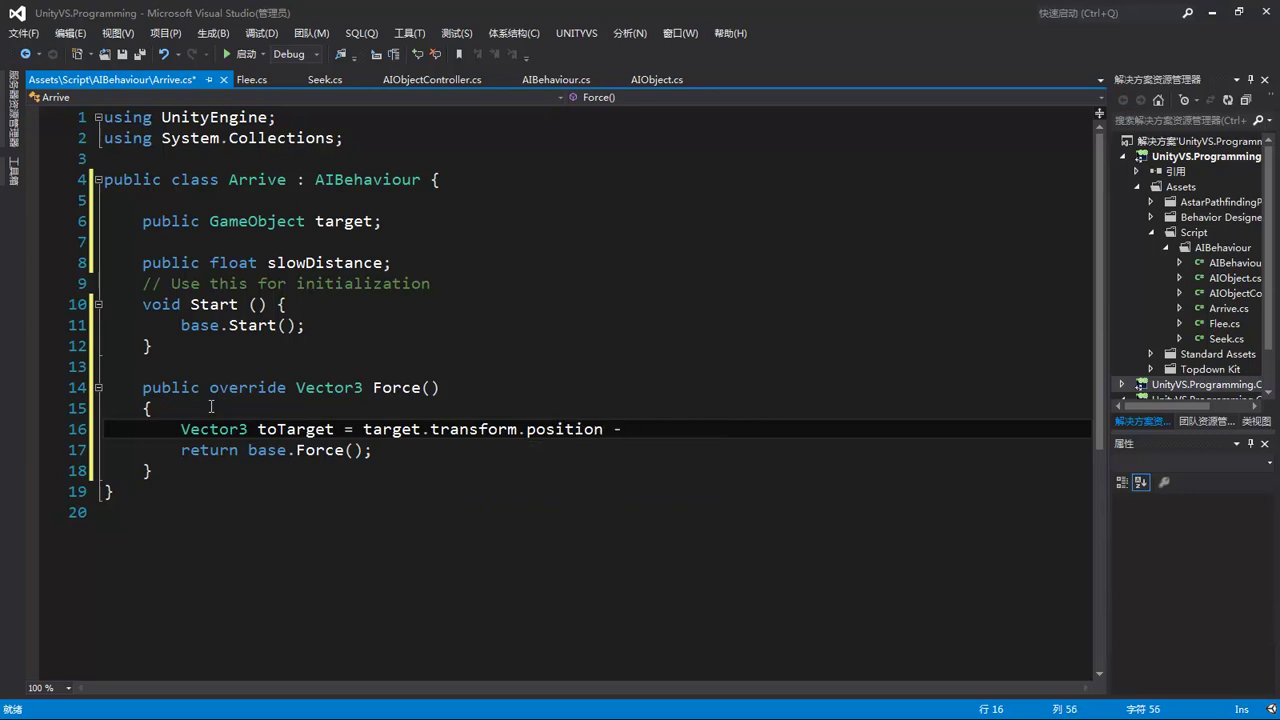
{"action": "type", "text": "tran"}
{"action": "key", "text": "Tab"}
{"action": "type", "text": ".po"}
{"action": "key", "text": "Tab"}
Add toTarget.y = 0; and float distance = toTarget.magnitude; below the toTarget line.
{"action": "type", "text": ";"}
{"action": "key", "text": "Return"}
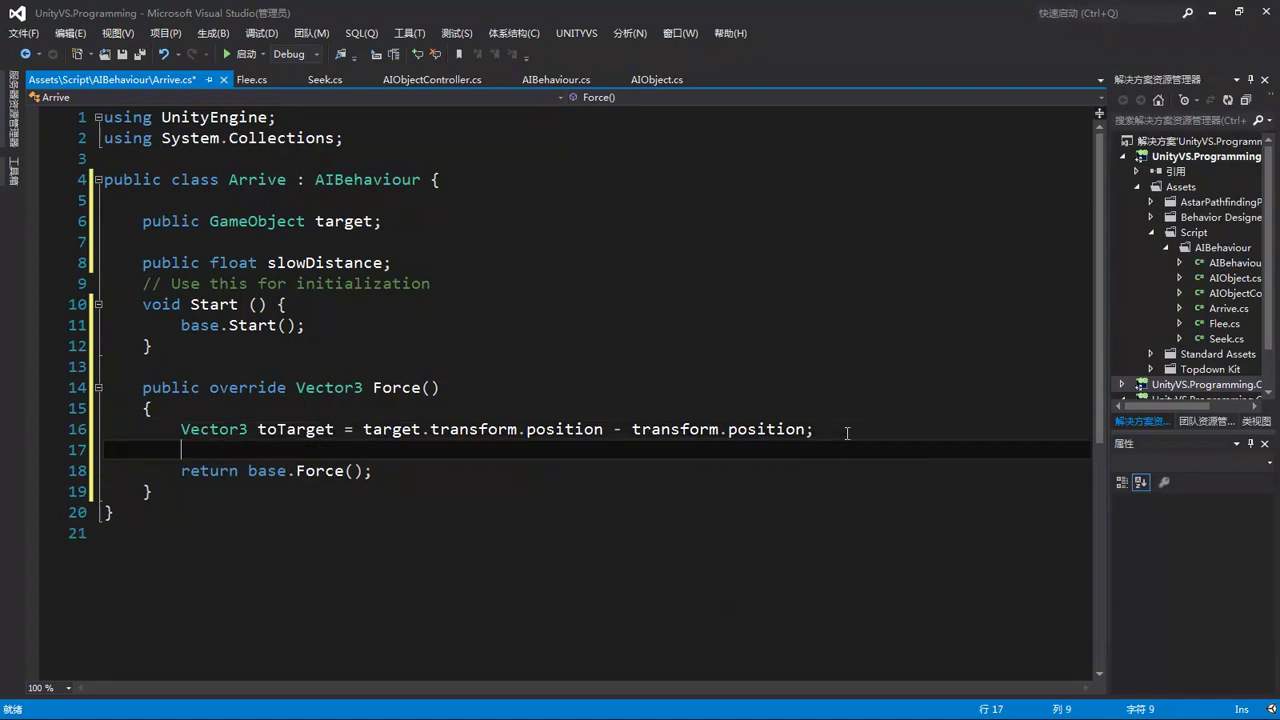
{"action": "type", "text": "to"}
{"action": "key", "text": "Tab"}
{"action": "type", "text": ".y "}
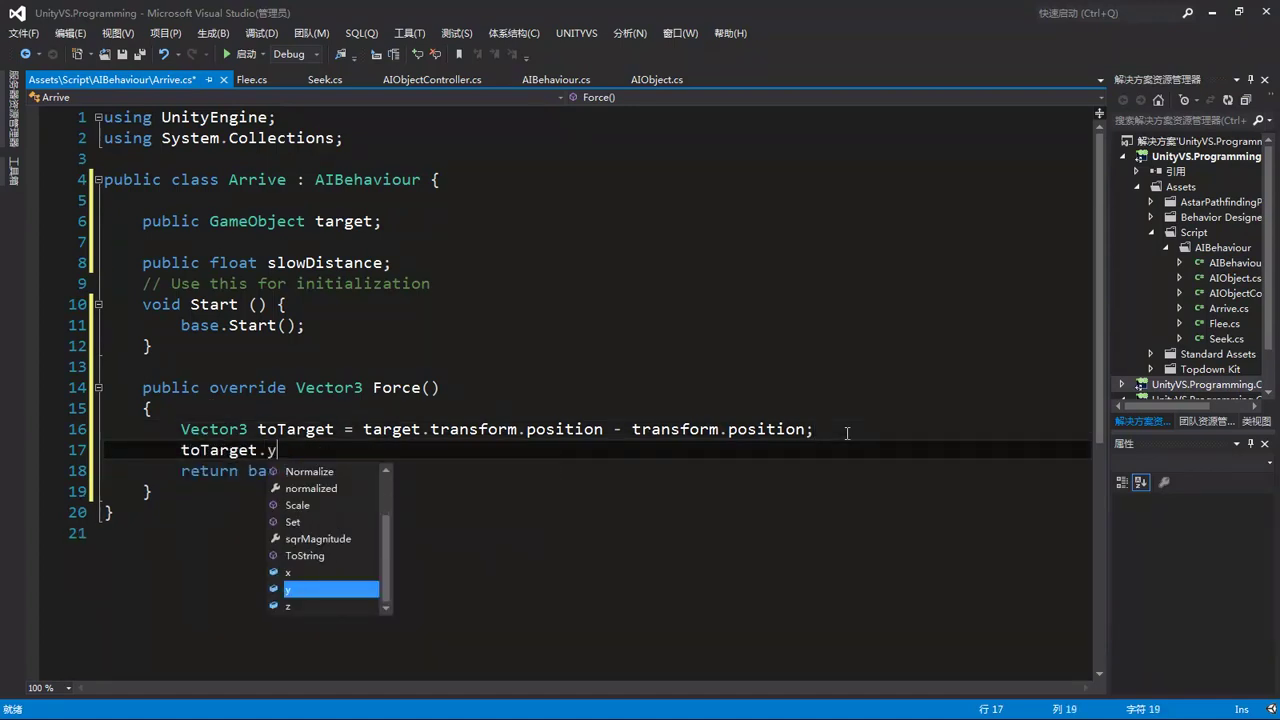
{"action": "type", "text": "= 0;"}
{"action": "key", "text": "Return"}
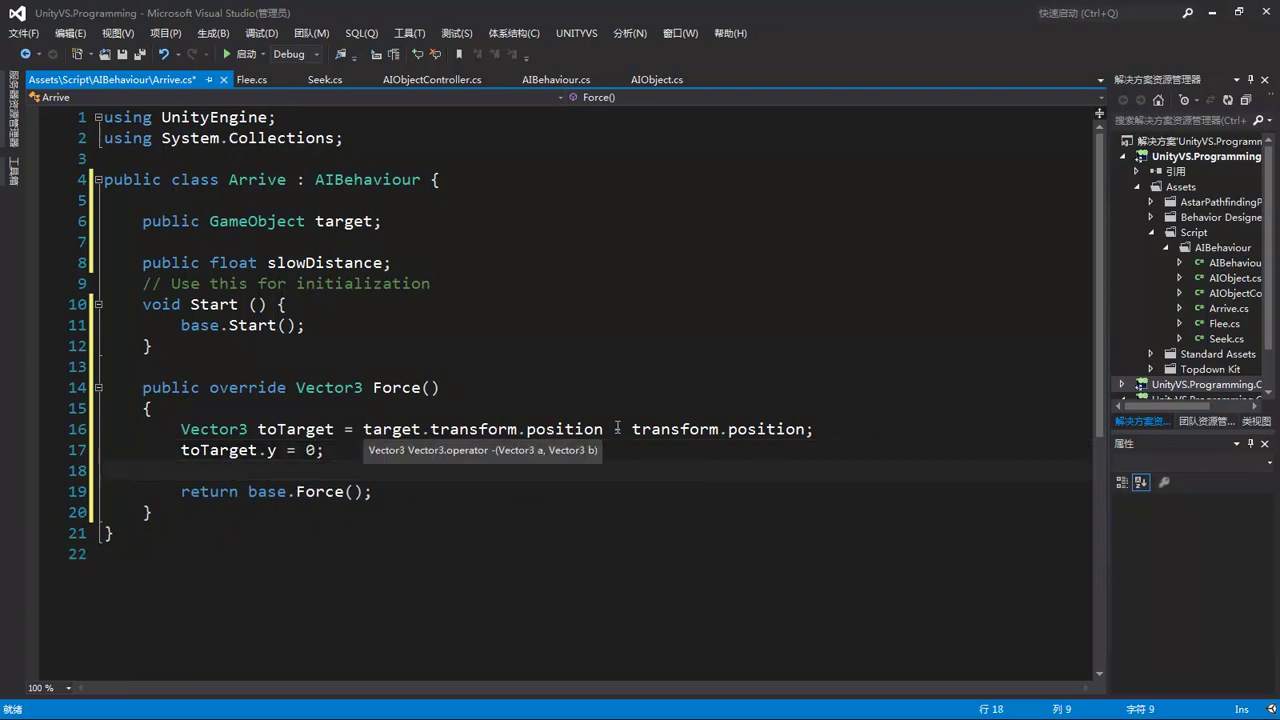
{"action": "type", "text": "float distance = toTarget"}
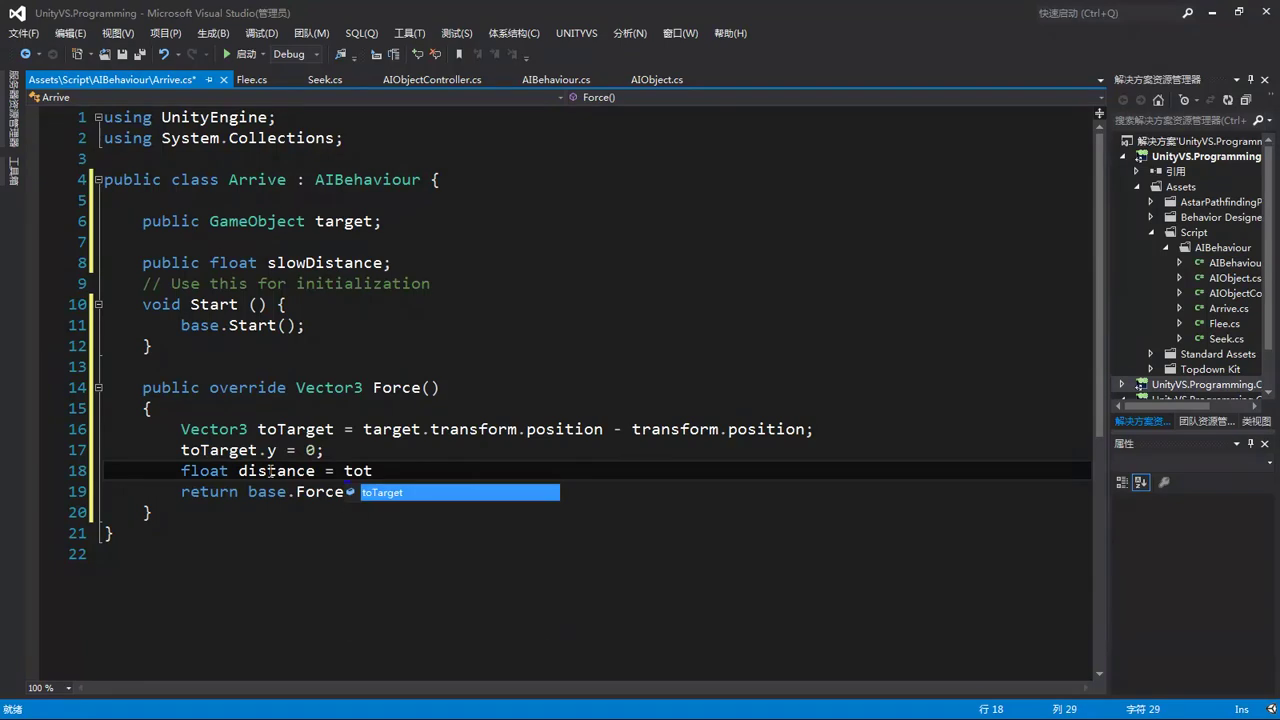
{"action": "type", "text": ".ma"}
{"action": "key", "text": "Tab"}
{"action": "type", "text": ";"}
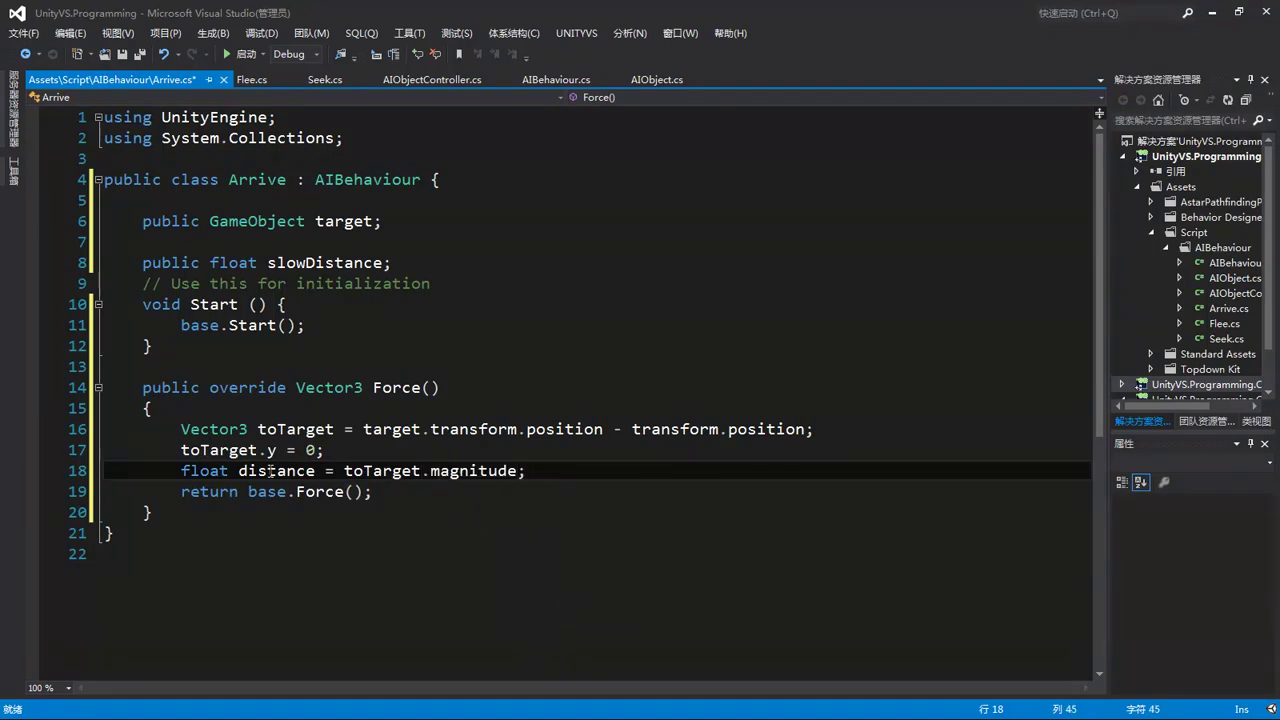
{"action": "key", "text": "Return"}
Open an empty if (distance > slowDistance) { } block.
{"action": "type", "text": "if()"}
{"action": "key", "text": "Left"}
{"action": "type", "text": "di"}
{"action": "key", "text": "Tab"}
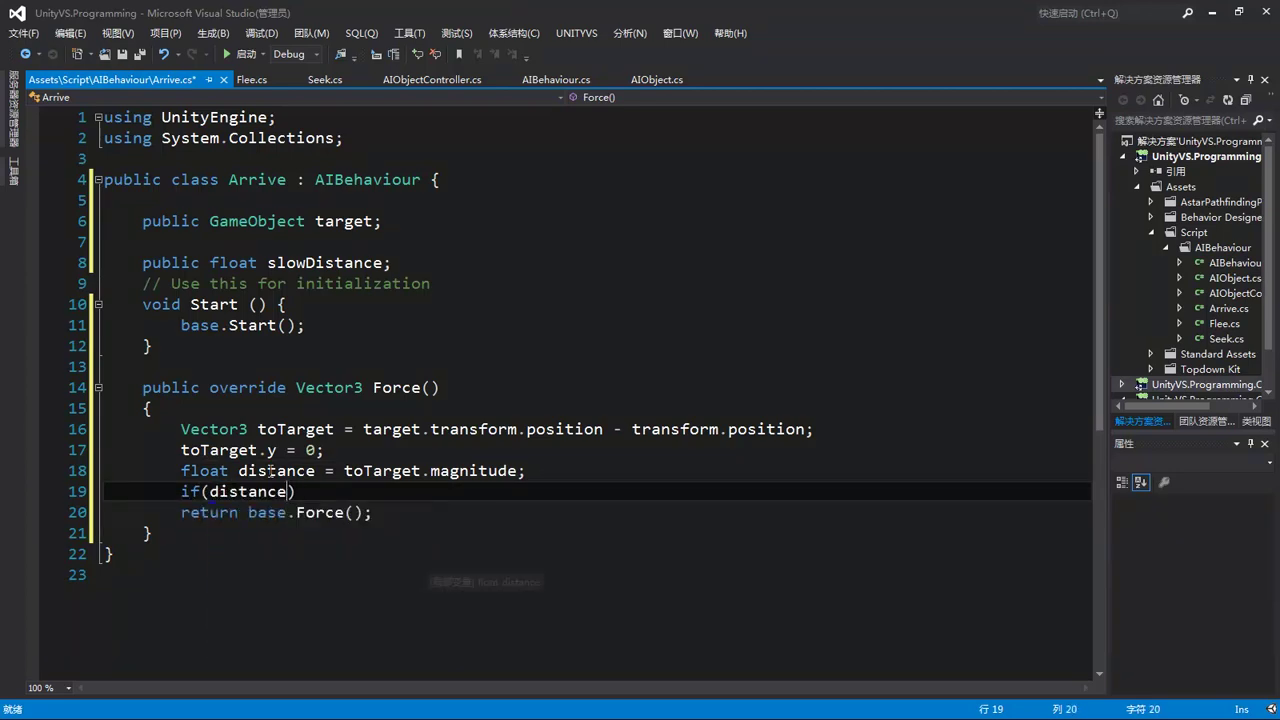
{"action": "type", "text": "> sl"}
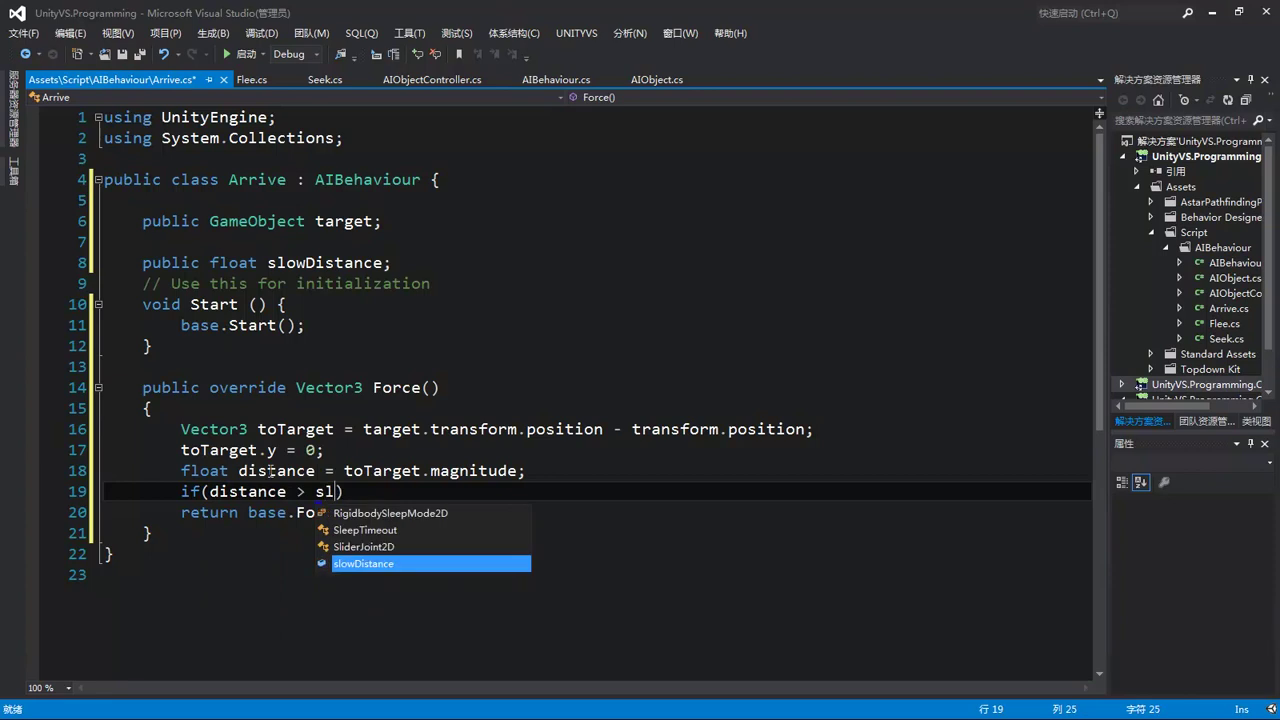
{"action": "key", "text": "Tab"}
{"action": "key", "text": "Right"}
{"action": "type", "text": "{"}
{"action": "key", "text": "Return"}
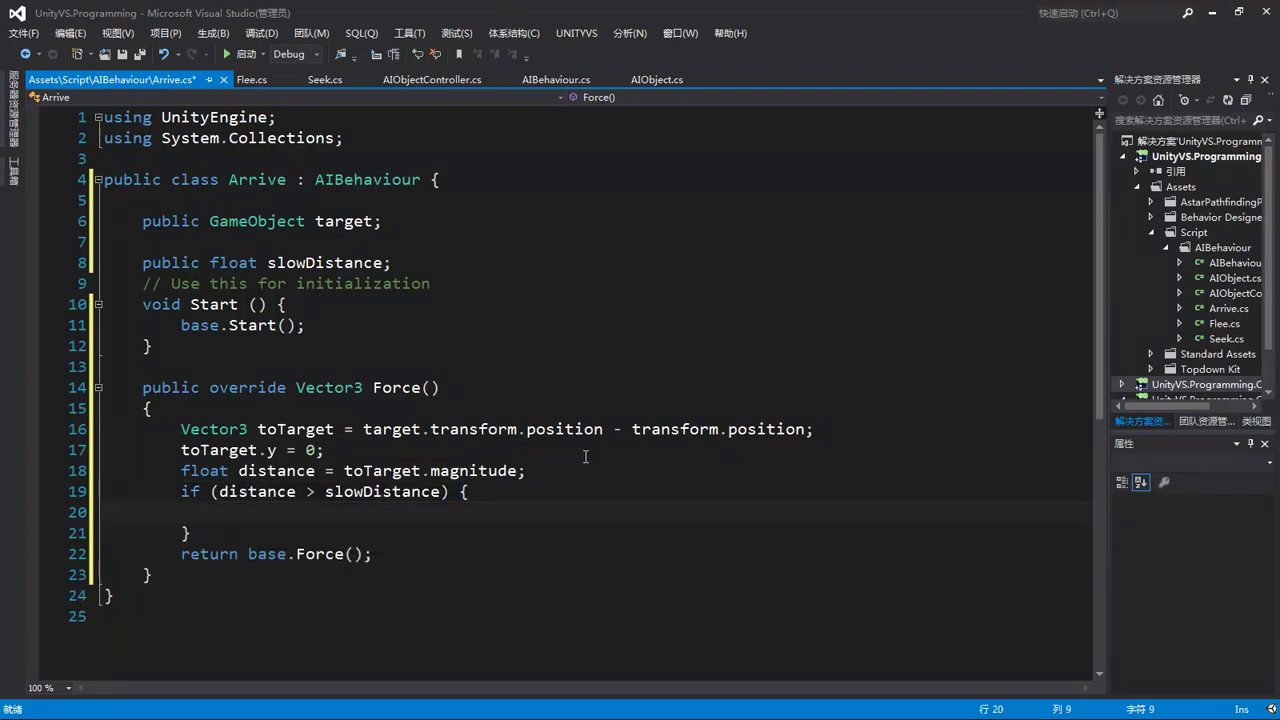
Declare Vector3 temp = Vector3.zero; above the if check and save the script.
{"action": "left_click", "coordinate": [541, 471]}
{"action": "key", "text": "Return"}
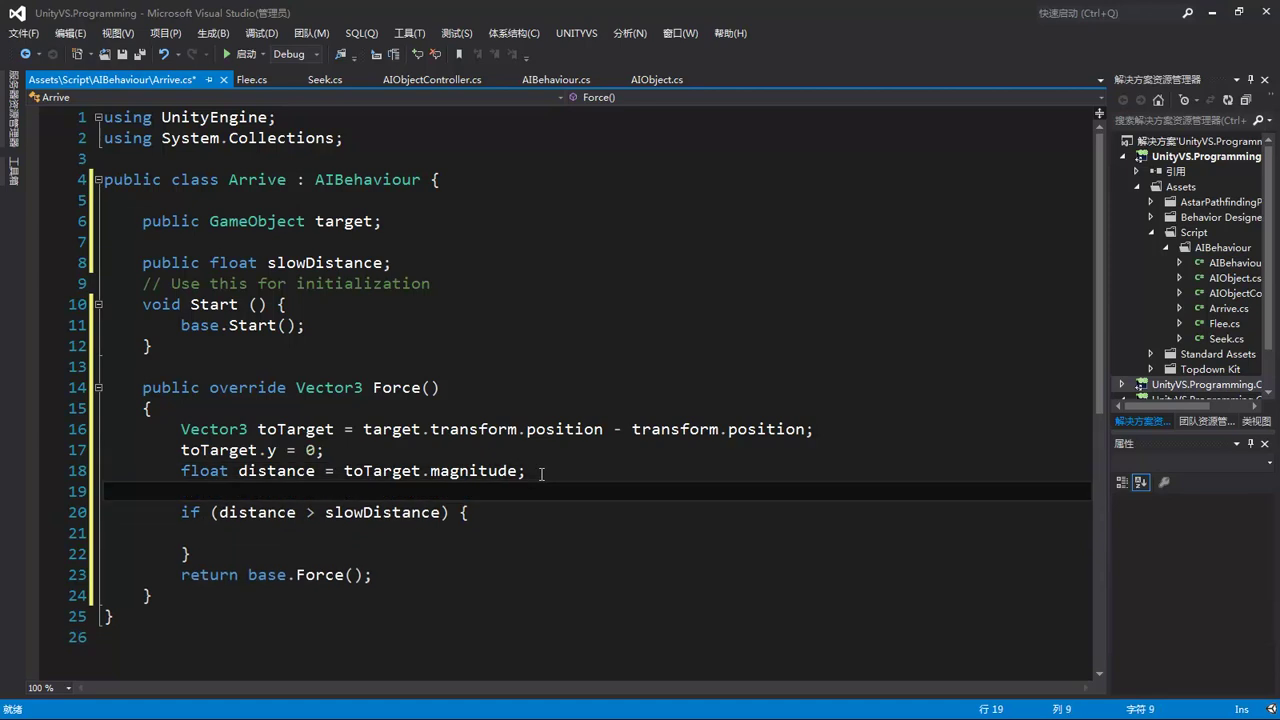
{"action": "type", "text": "ve"}
{"action": "key", "text": "Tab"}
{"action": "type", "text": "temp"}
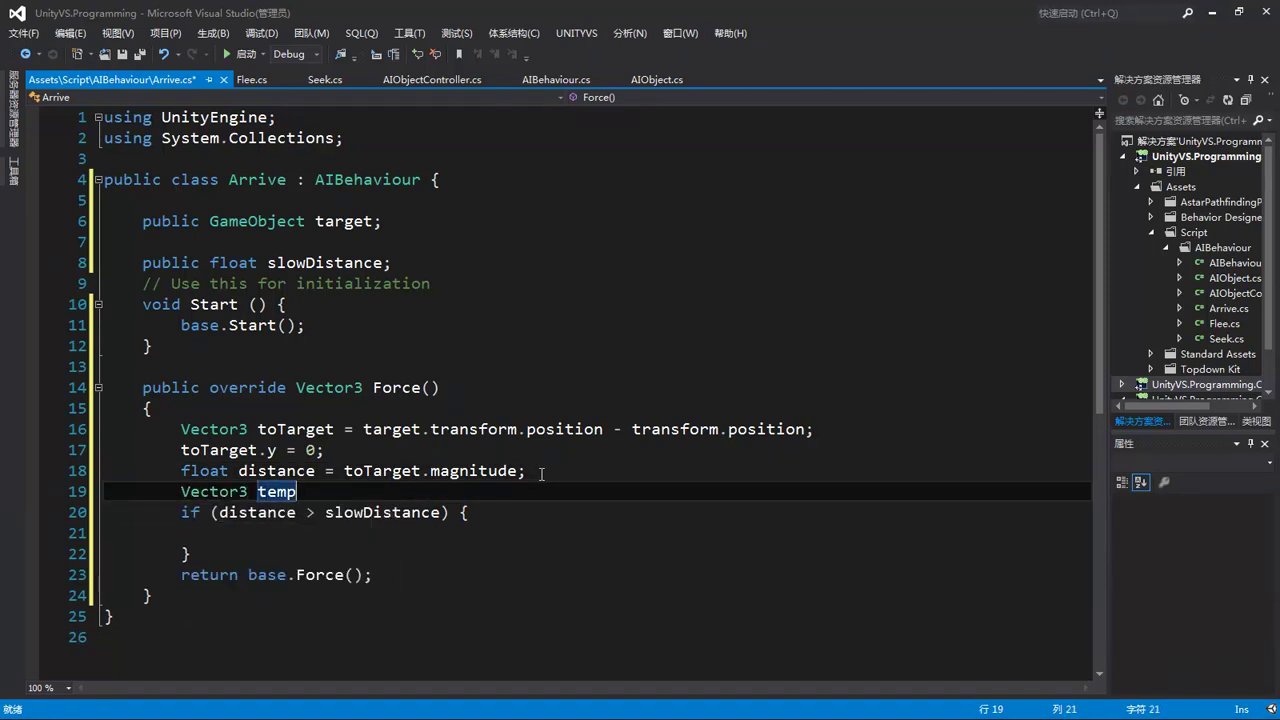
{"action": "type", "text": " = ve"}
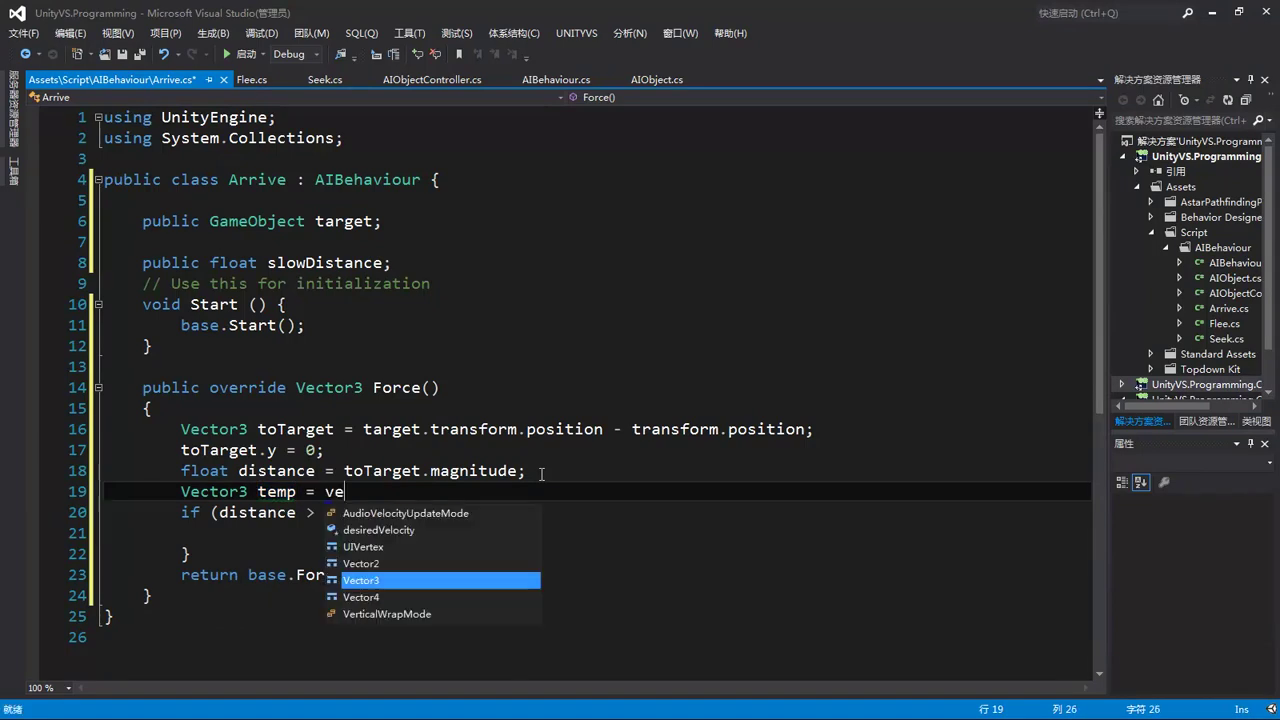
{"action": "type", "text": ".z"}
{"action": "key", "text": "Tab"}
{"action": "type", "text": ";"}
{"action": "key", "text": "ctrl+s"}
In the if block, set desiredVelocity = toTarget.normalized * maxSpeed.
{"action": "scroll", "coordinate": [243, 346], "scroll_direction": "down", "scroll_amount": 3}
{"action": "left_click", "coordinate": [243, 346]}
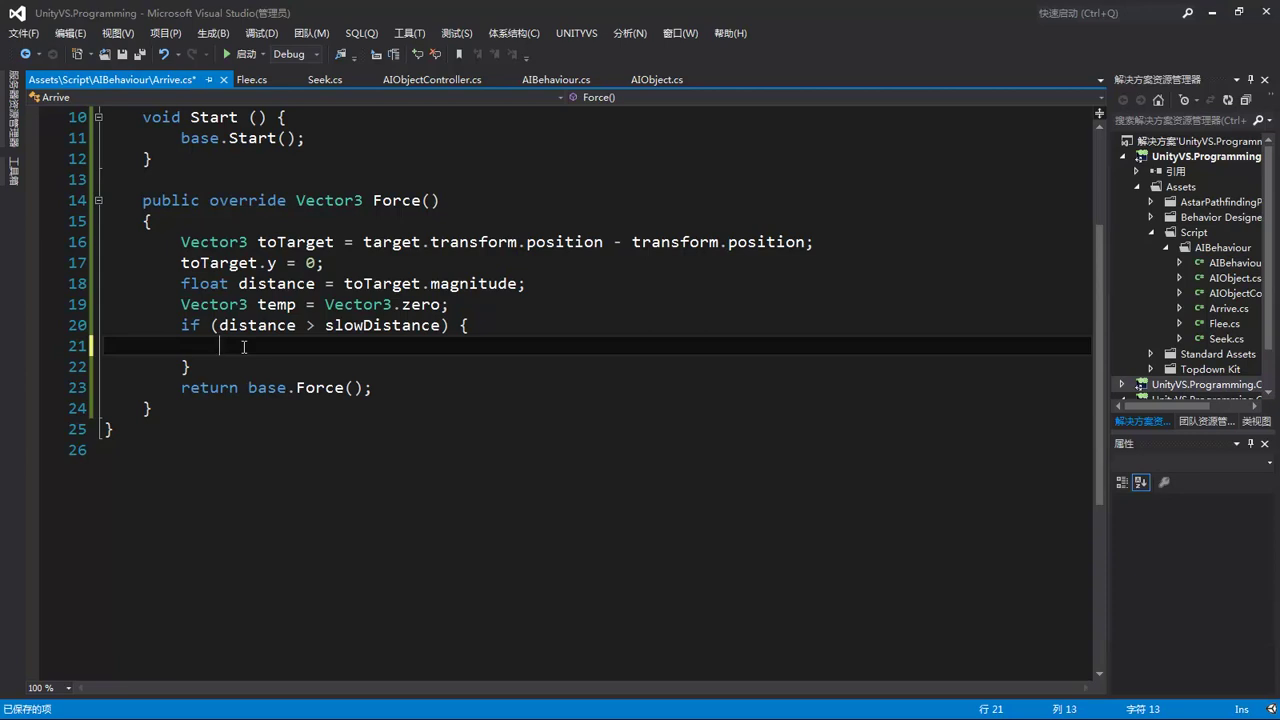
{"action": "type", "text": "desiredVelocity"}
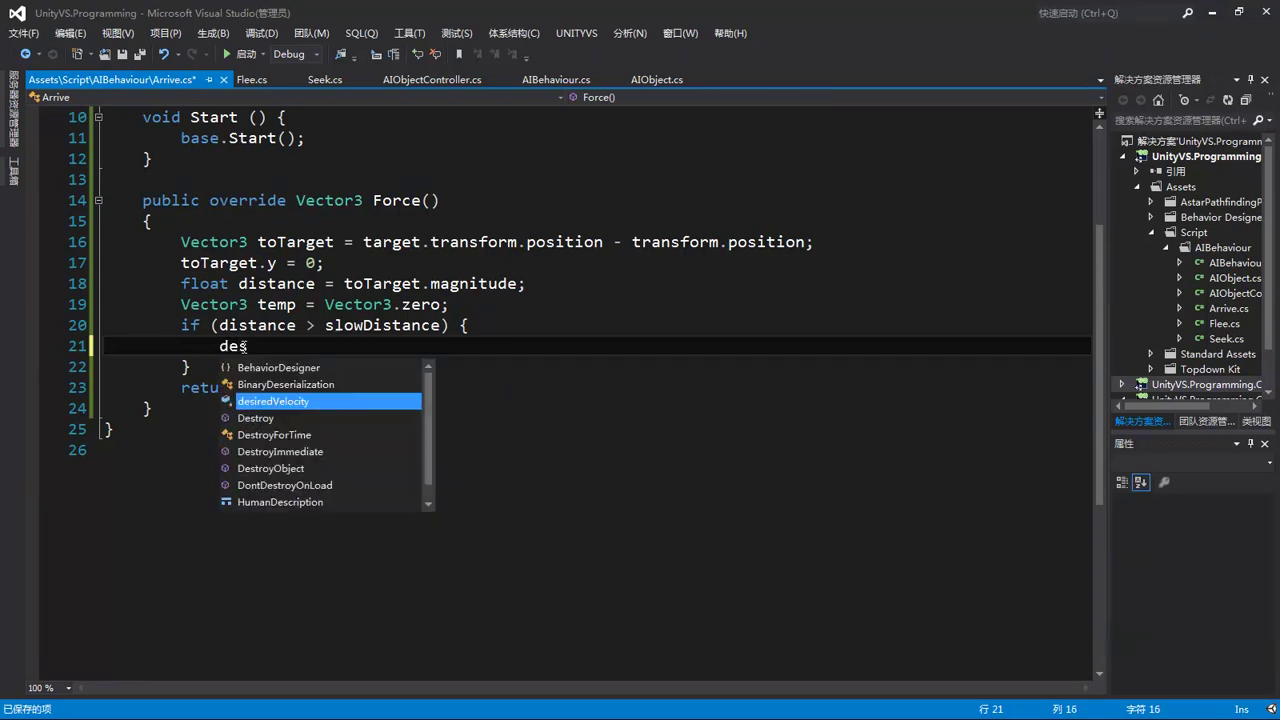
{"action": "key", "text": "Tab"}
{"action": "type", "text": "= to"}
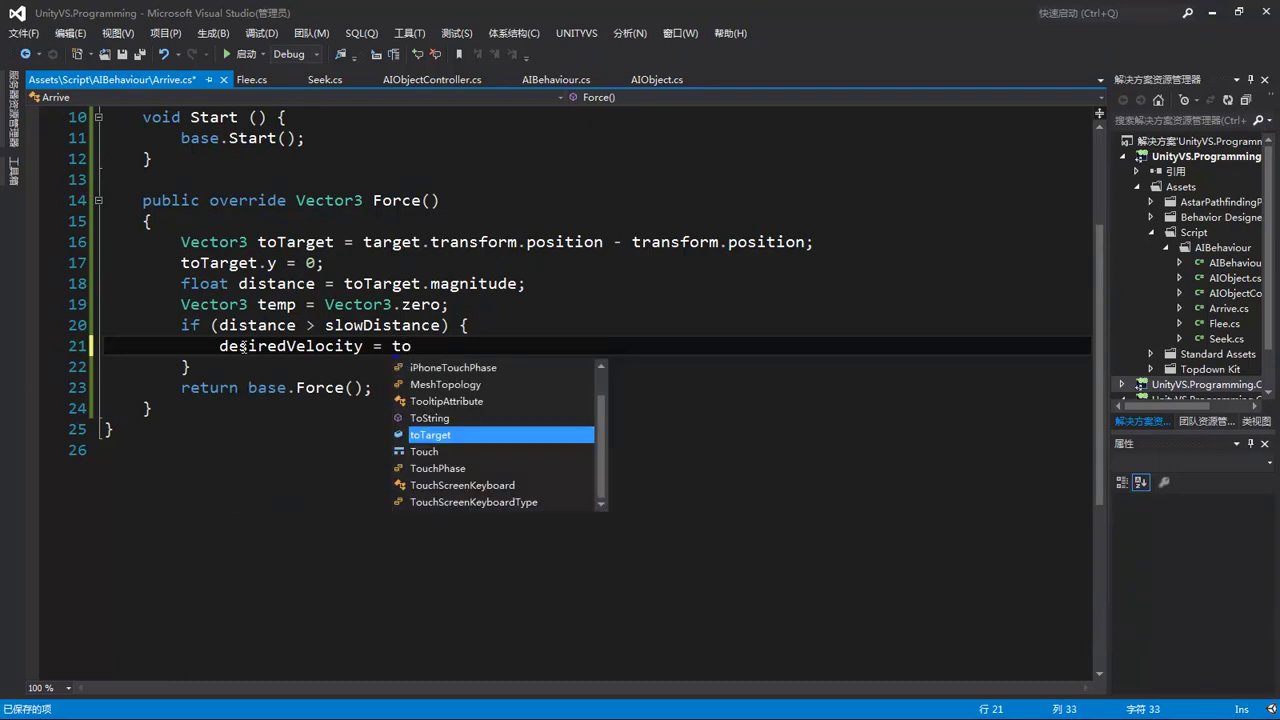
{"action": "key", "text": "Tab"}
{"action": "type", "text": ".n"}
{"action": "key", "text": "Tab"}
{"action": "type", "text": "* ma"}
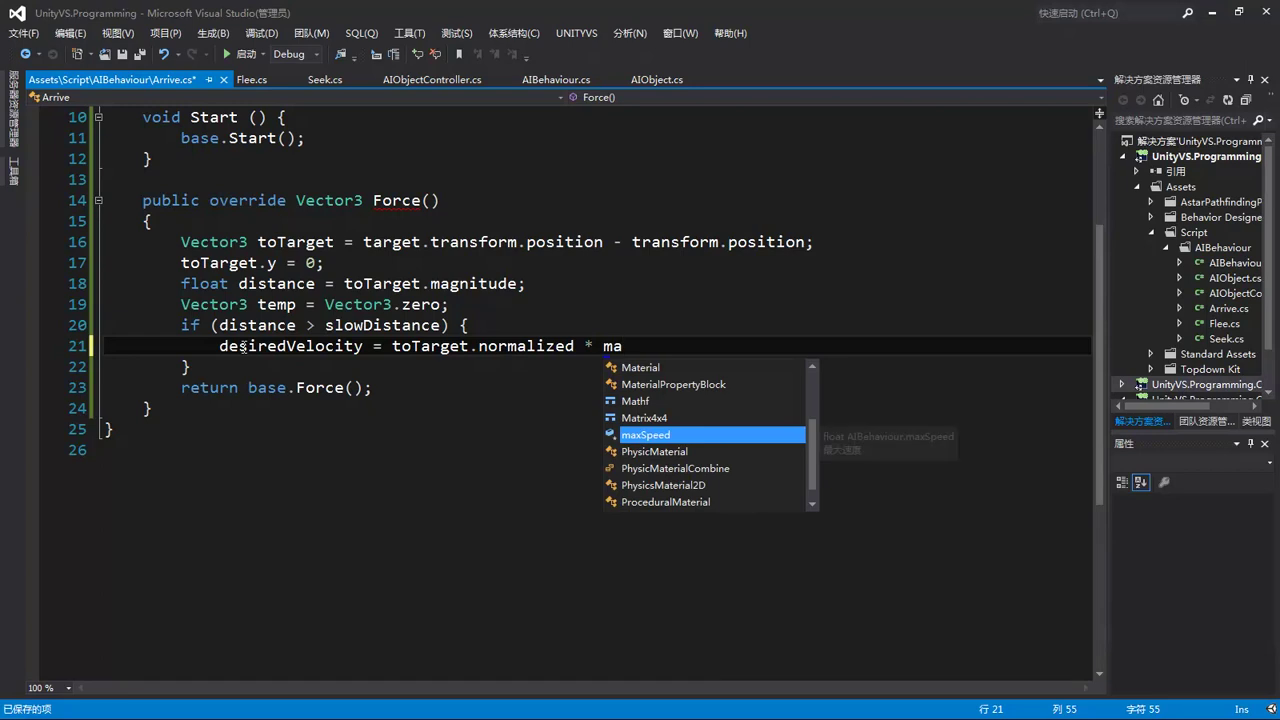
{"action": "key", "text": "Tab"}
{"action": "type", "text": ";"}
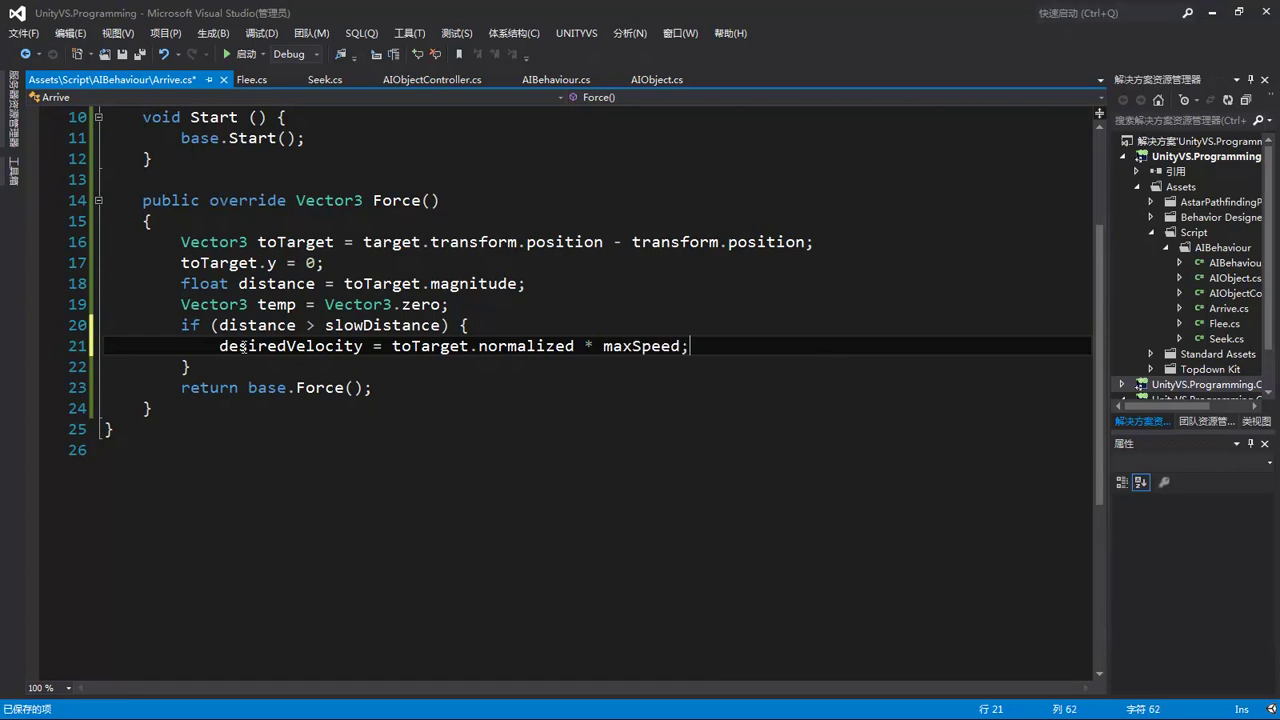
Add temp = desiredVelocity - aiObject.velocity; inside the if block.
{"action": "key", "text": "Return"}
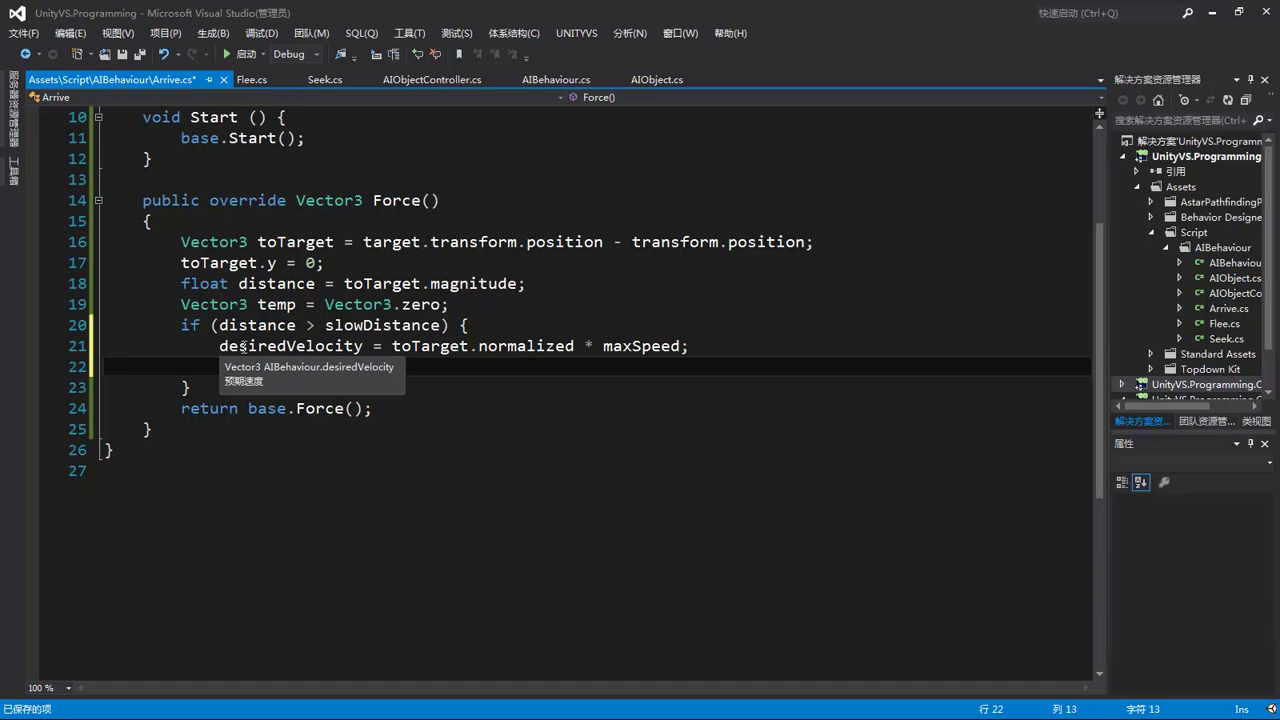
{"action": "type", "text": "t"}
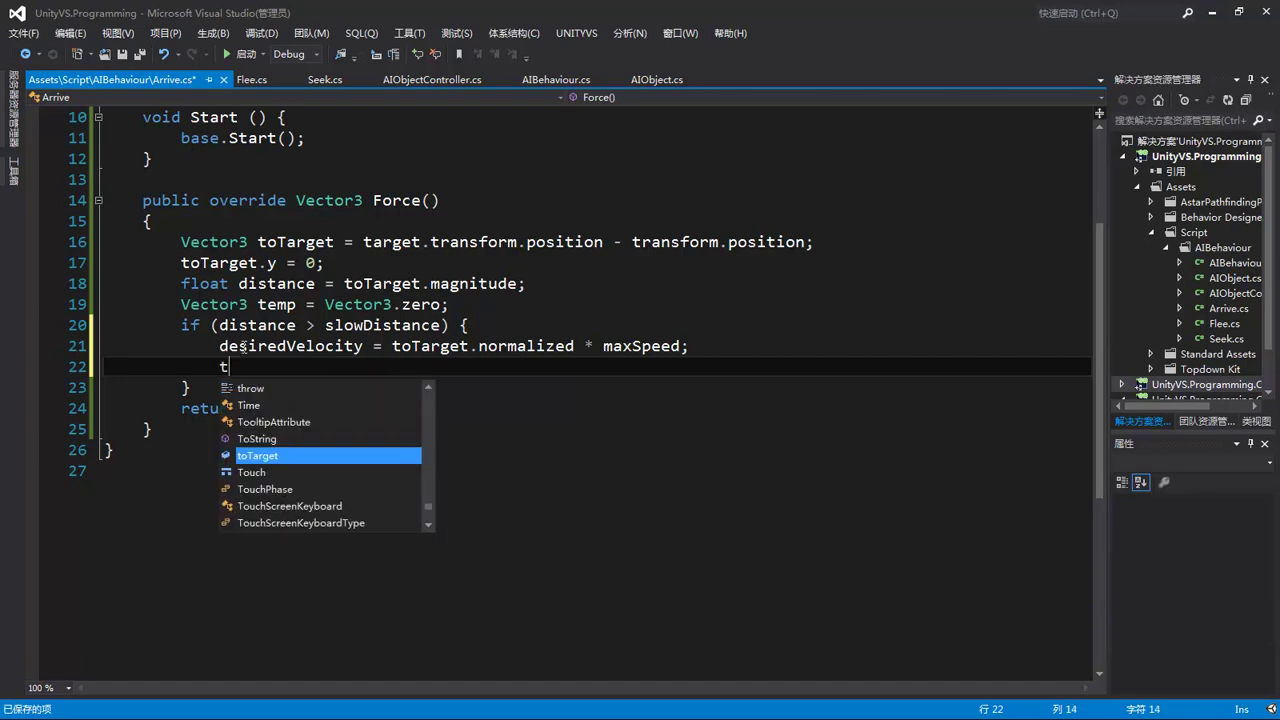
{"action": "type", "text": "emp = des"}
{"action": "key", "text": "Tab"}
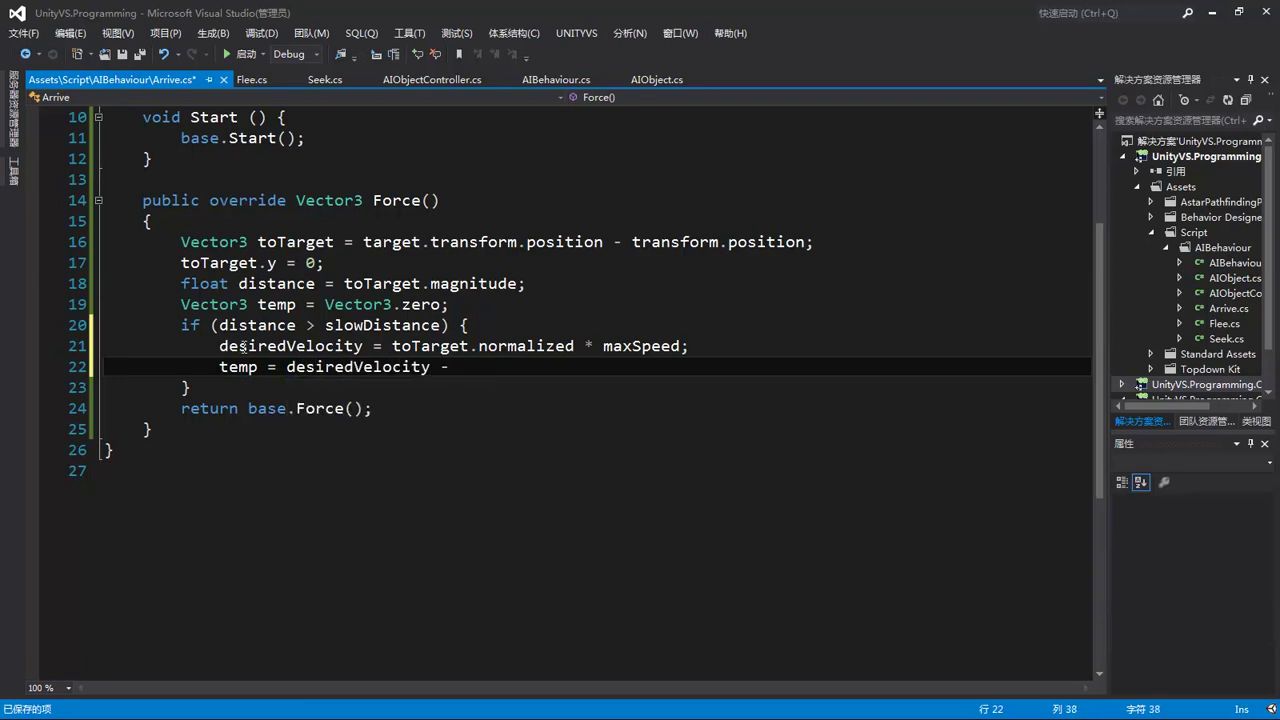
{"action": "type", "text": "ai"}
{"action": "key", "text": "Tab"}
{"action": "type", "text": "."}
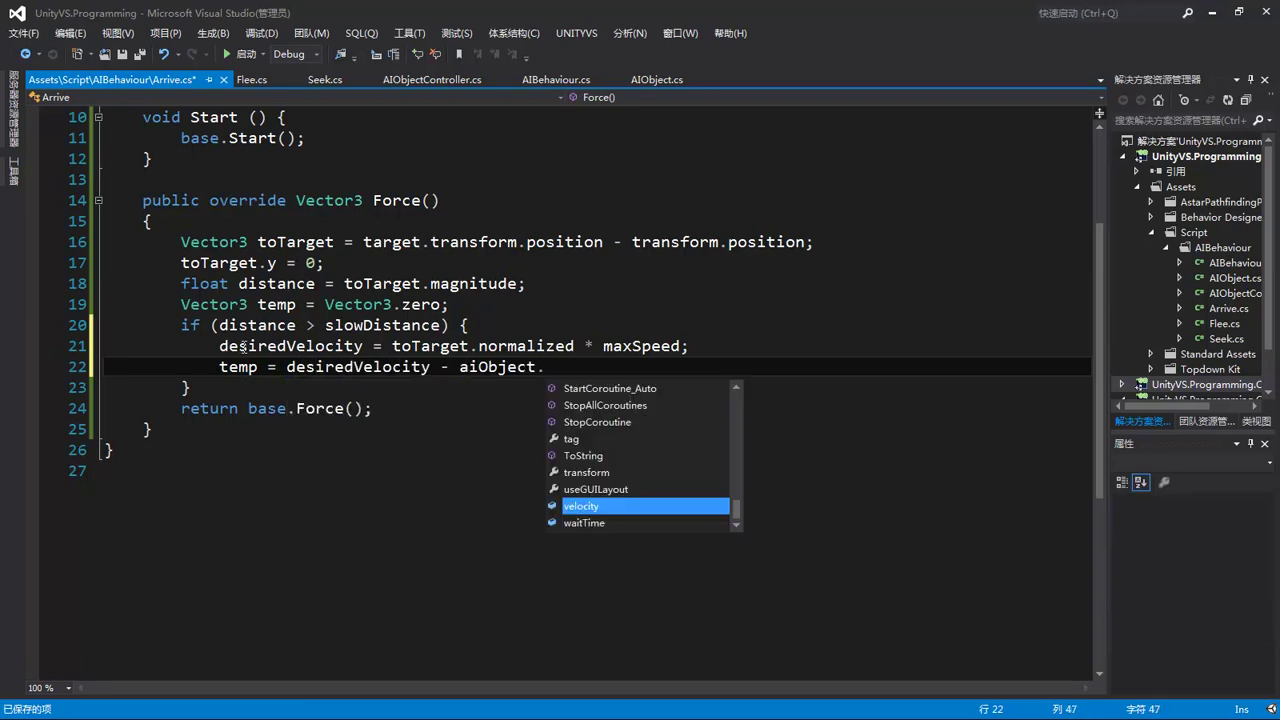
{"action": "key", "text": "Tab"}
{"action": "type", "text": ";"}
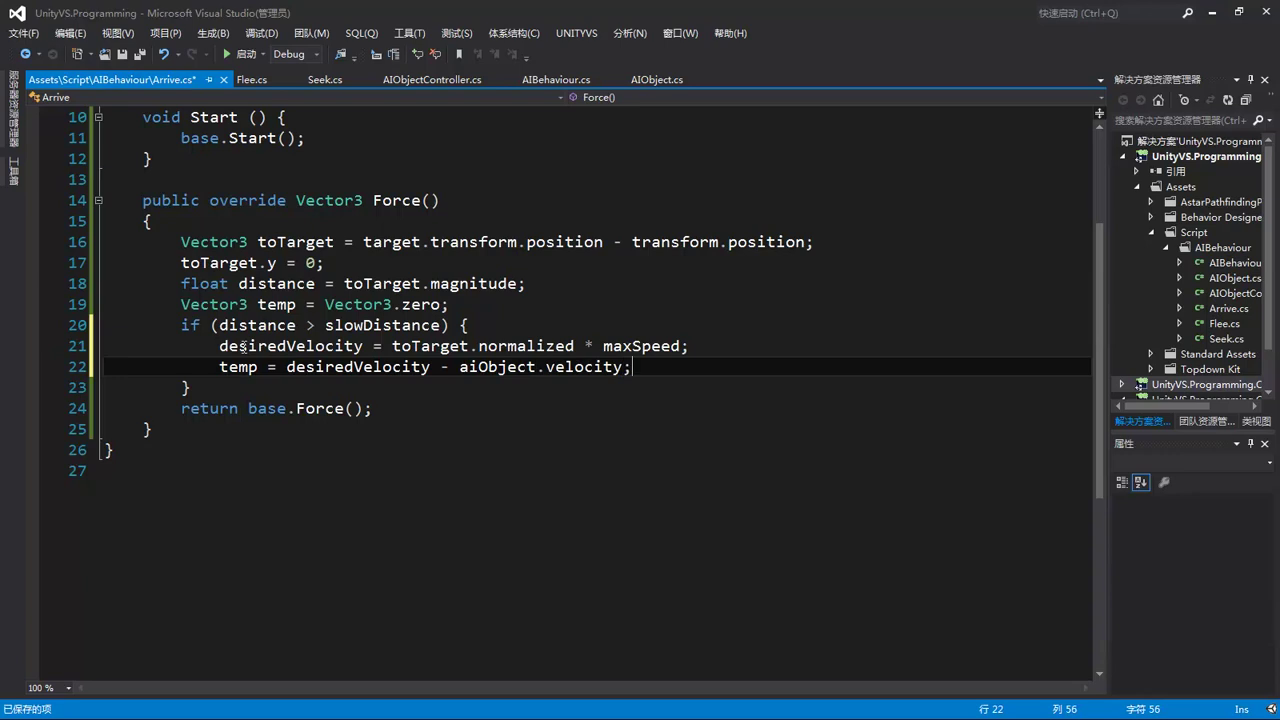
Add an else branch setting desiredVelocity from toTarget minus aiObject.velocity.
{"action": "key", "text": "Down"}
{"action": "scroll", "coordinate": [679, 453], "scroll_direction": "down", "scroll_amount": 1}
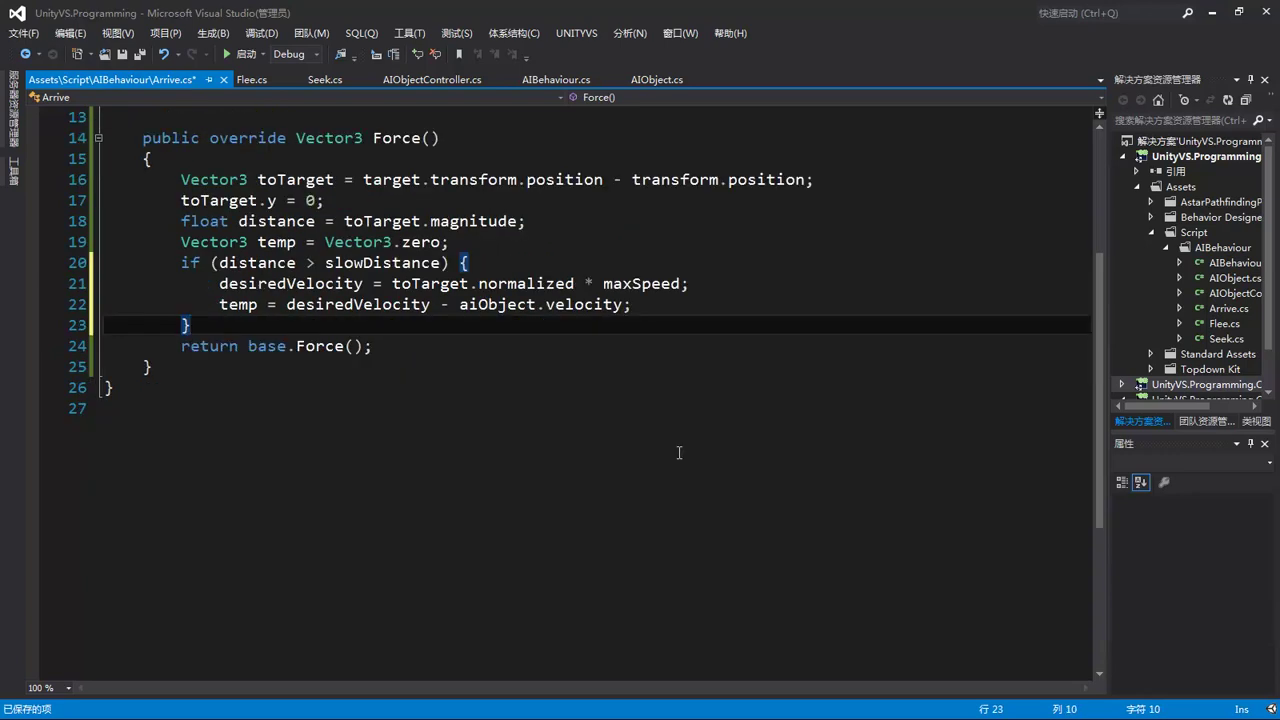
{"action": "type", "text": "else "}
{"action": "type", "text": "{"}
{"action": "key", "text": "Return"}
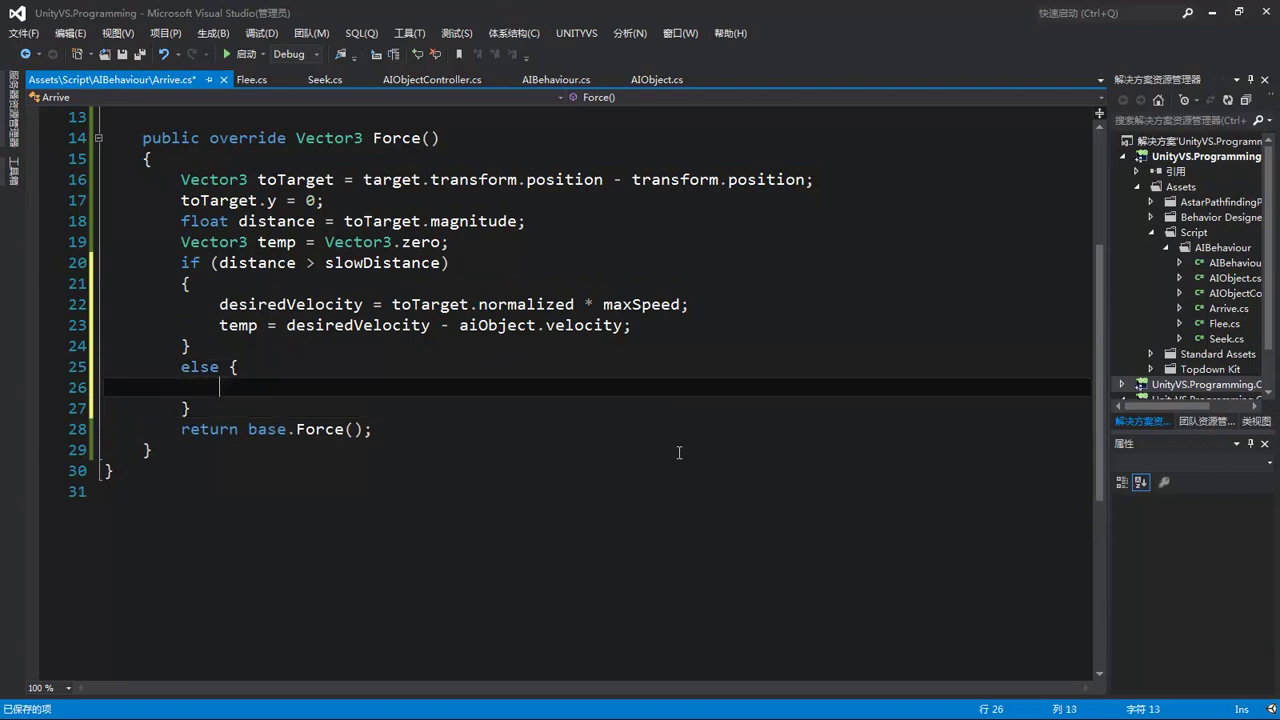
{"action": "type", "text": "dVelocity = to"}
{"action": "key", "text": "Tab"}
{"action": "type", "text": "- ai"}
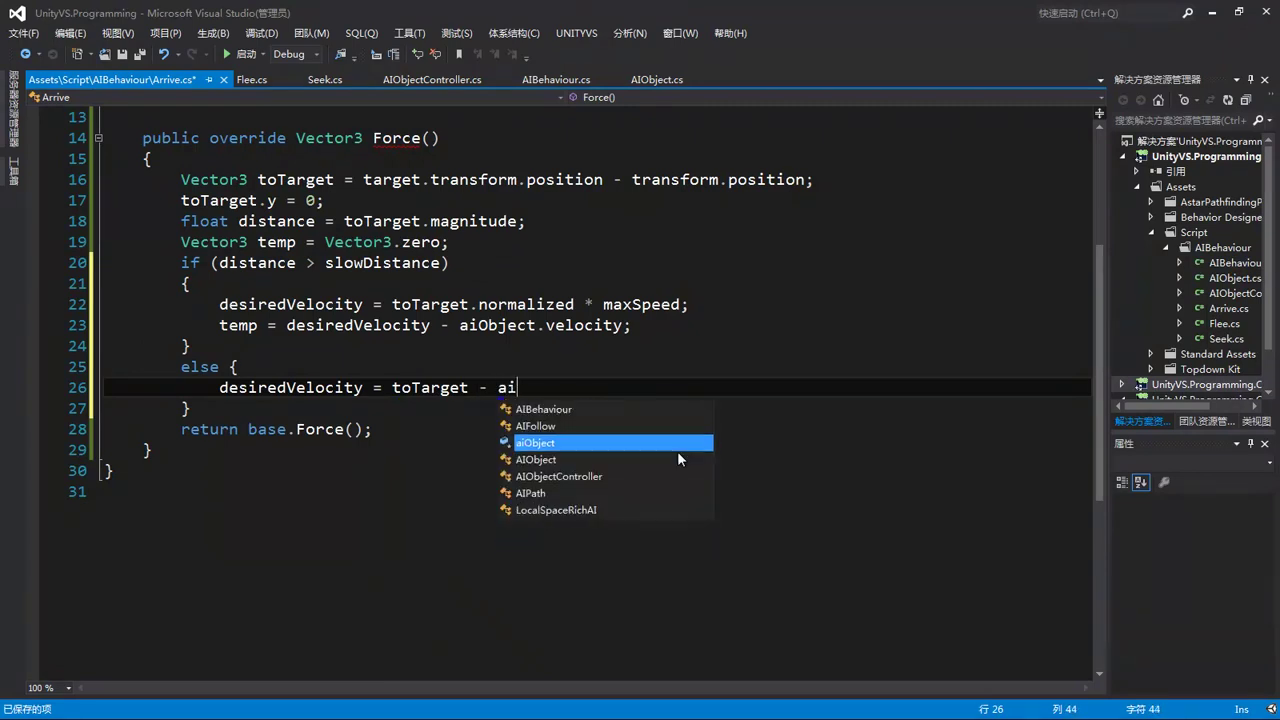
{"action": "key", "text": "Tab"}
{"action": "type", "text": "."}
{"action": "key", "text": "Tab"}
{"action": "type", "text": ";"}
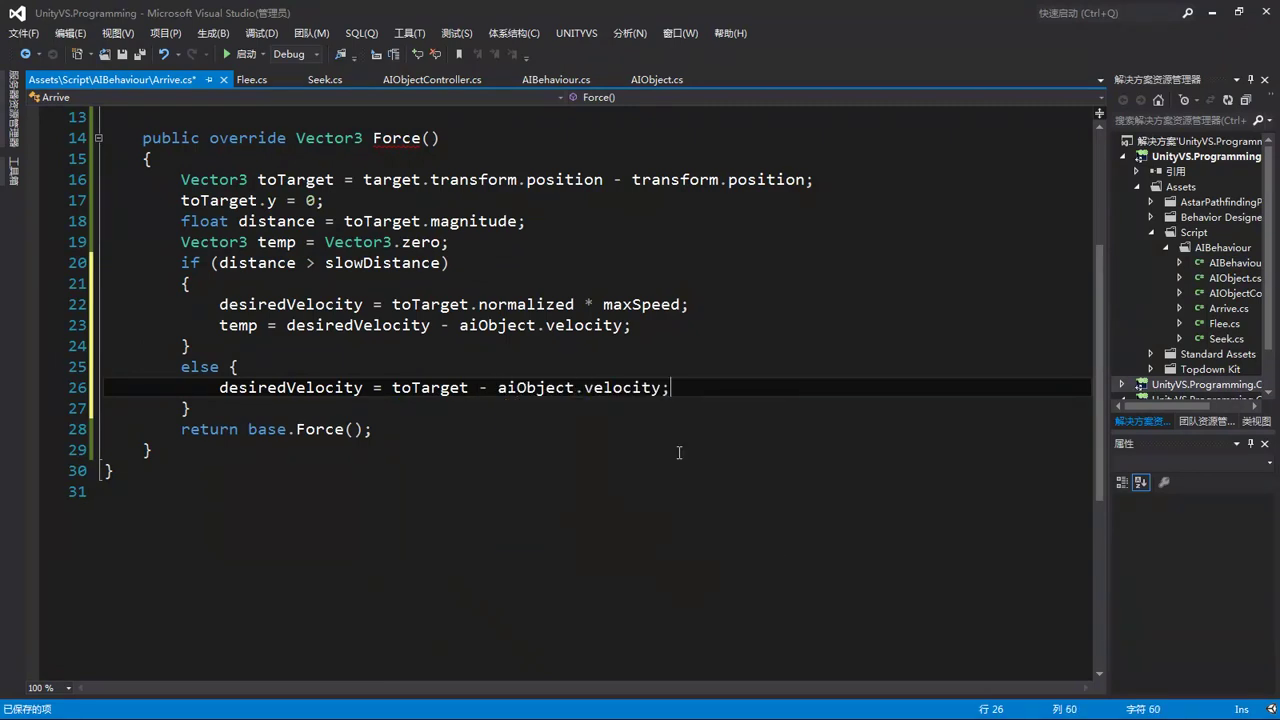
Set temp = desiredVelocity - aiObject.velocity in the else branch and save.
{"action": "key", "text": "Return"}
{"action": "type", "text": "te"}
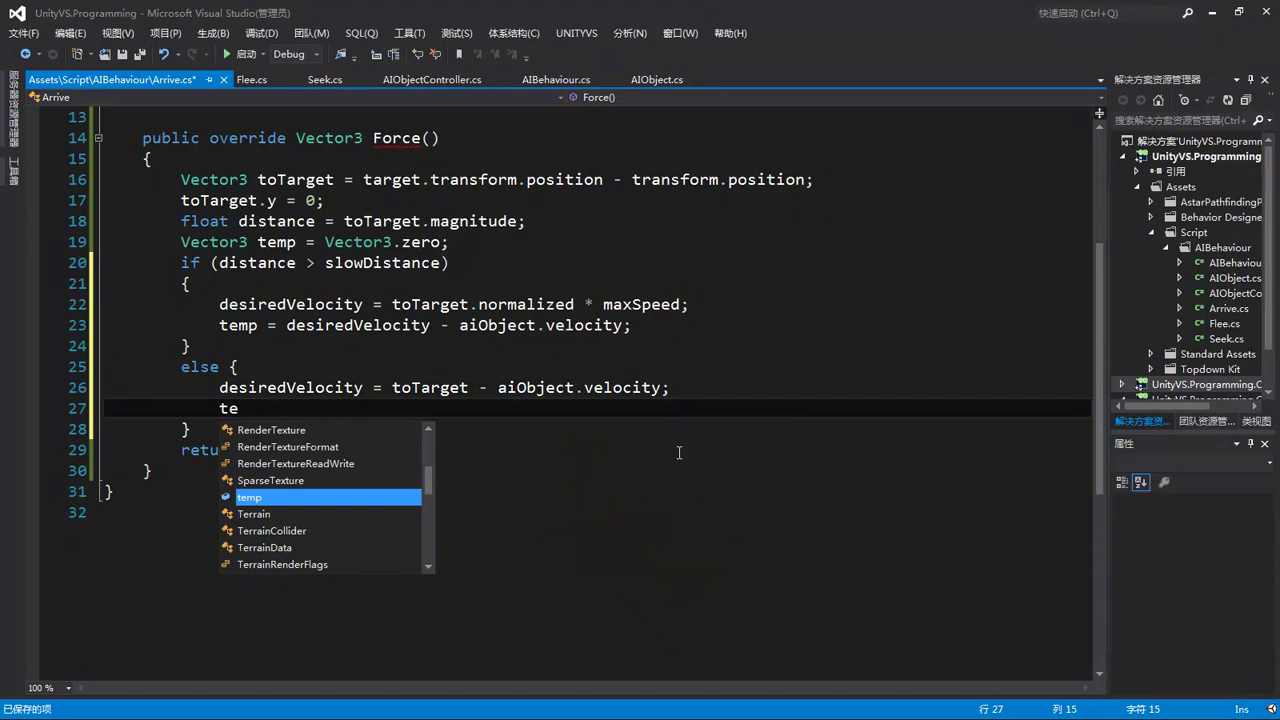
{"action": "key", "text": "Tab"}
{"action": "type", "text": "= de"}
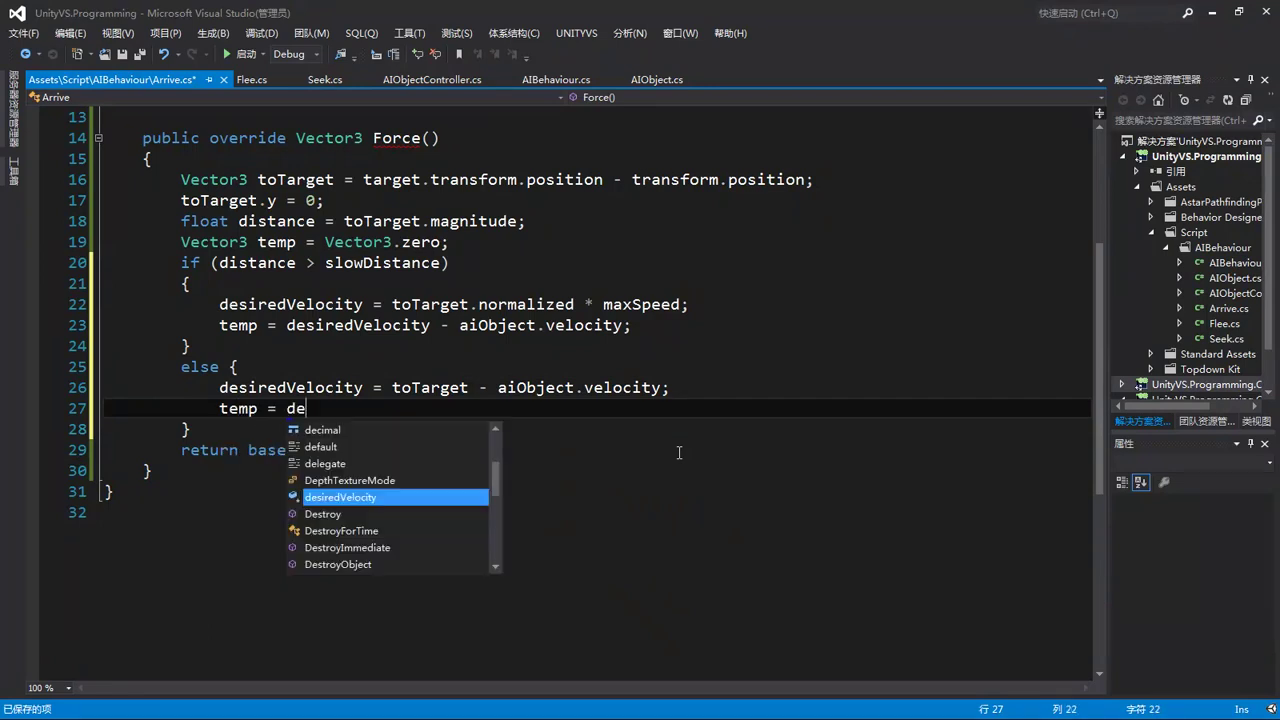
{"action": "type", "text": "s"}
{"action": "key", "text": "Tab"}
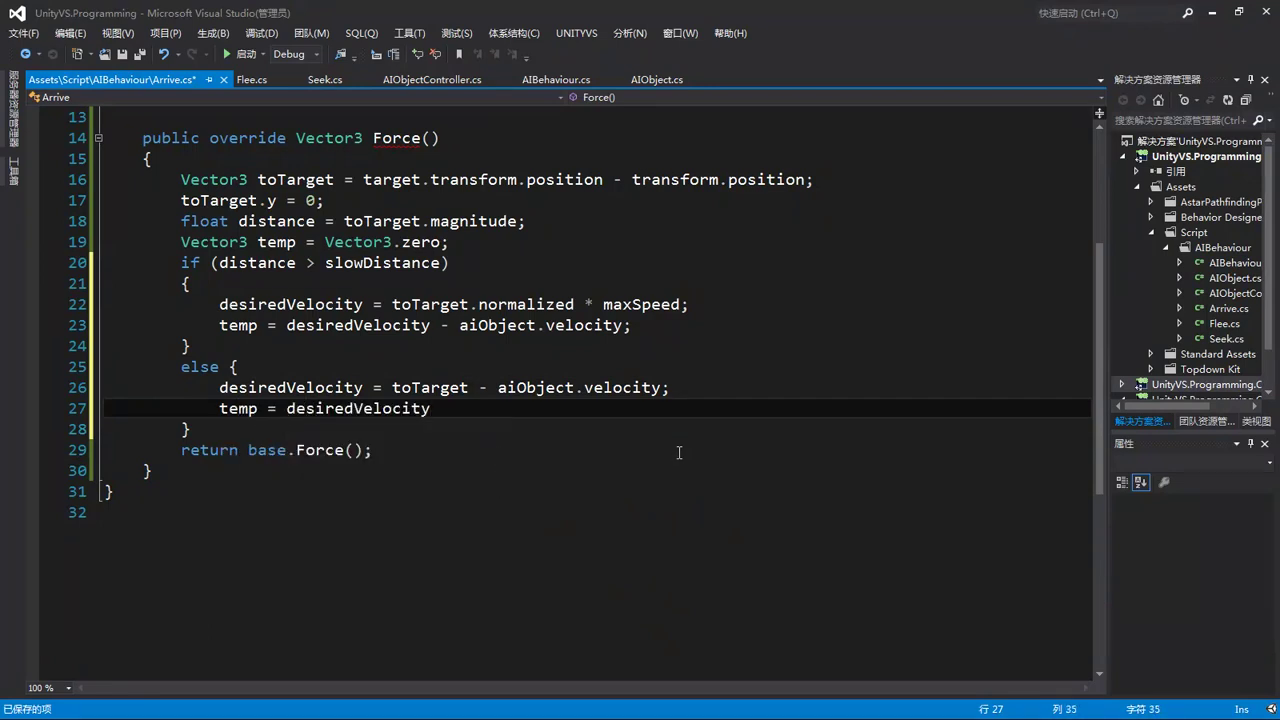
{"action": "type", "text": " - ai"}
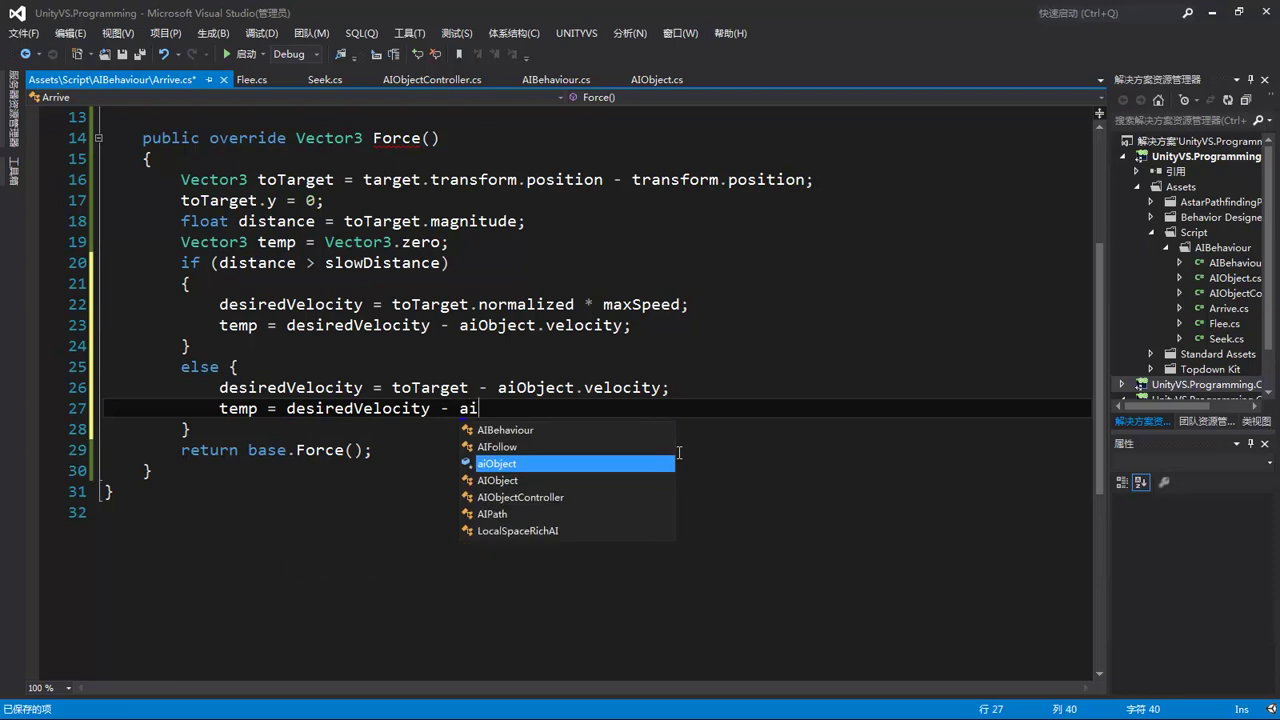
{"action": "key", "text": "Tab"}
{"action": "type", "text": "."}
{"action": "key", "text": "Tab"}
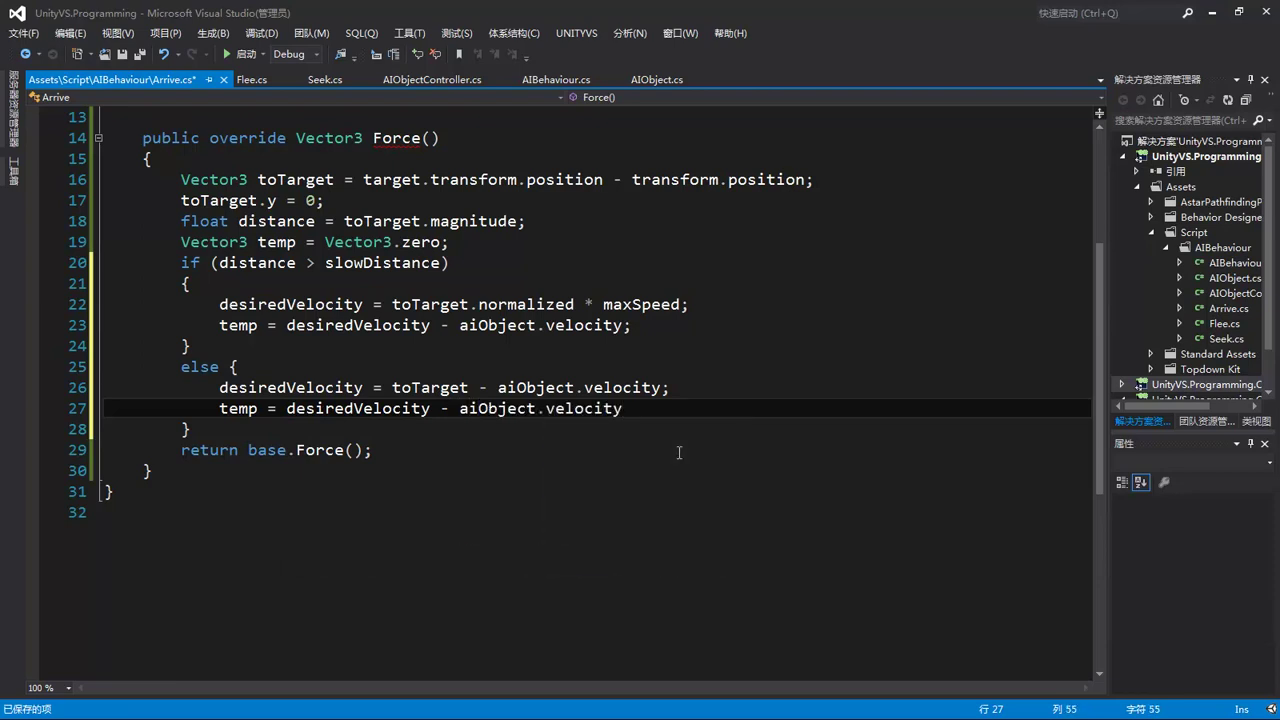
{"action": "type", "text": ";"}
{"action": "key", "text": "ctrl+s"}
Make Force return temp instead of base.Force() and add blank lines after it.
{"action": "left_click_drag", "start_coordinate": [366, 450], "coordinate": [247, 451]}
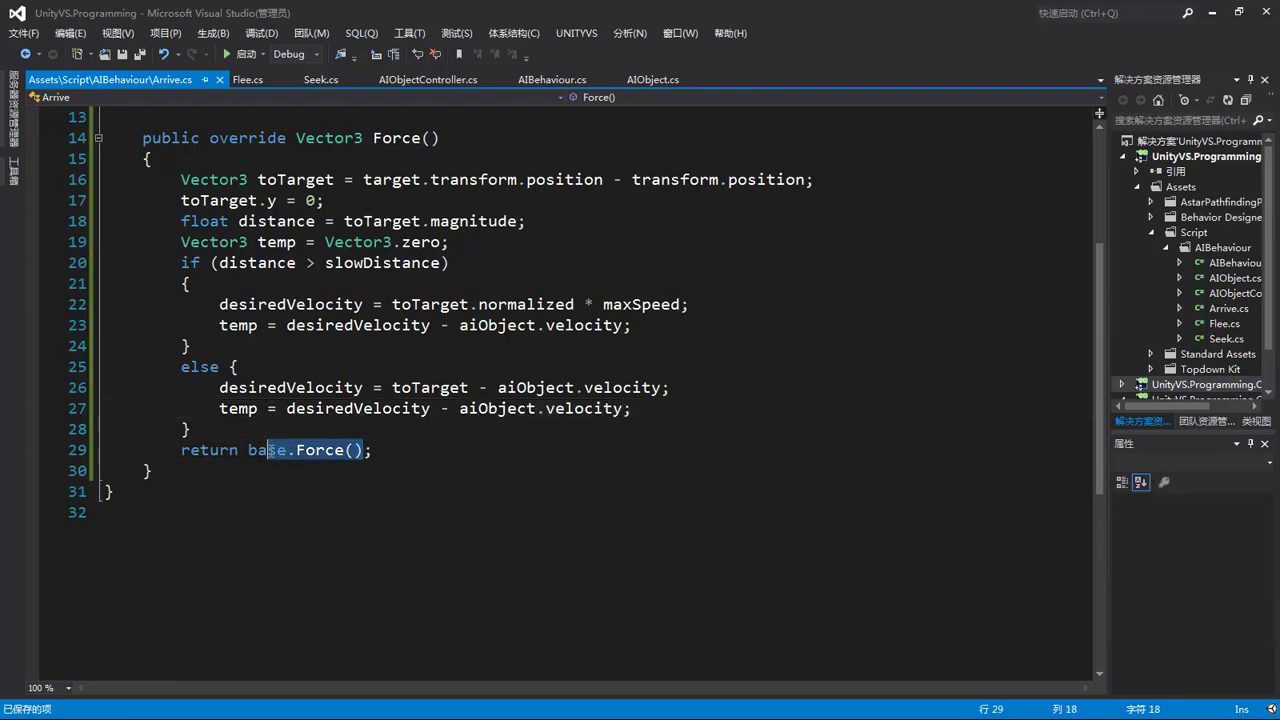
{"action": "type", "text": "tem;"}
{"action": "key", "text": "Tab"}
{"action": "left_click", "coordinate": [226, 476]}
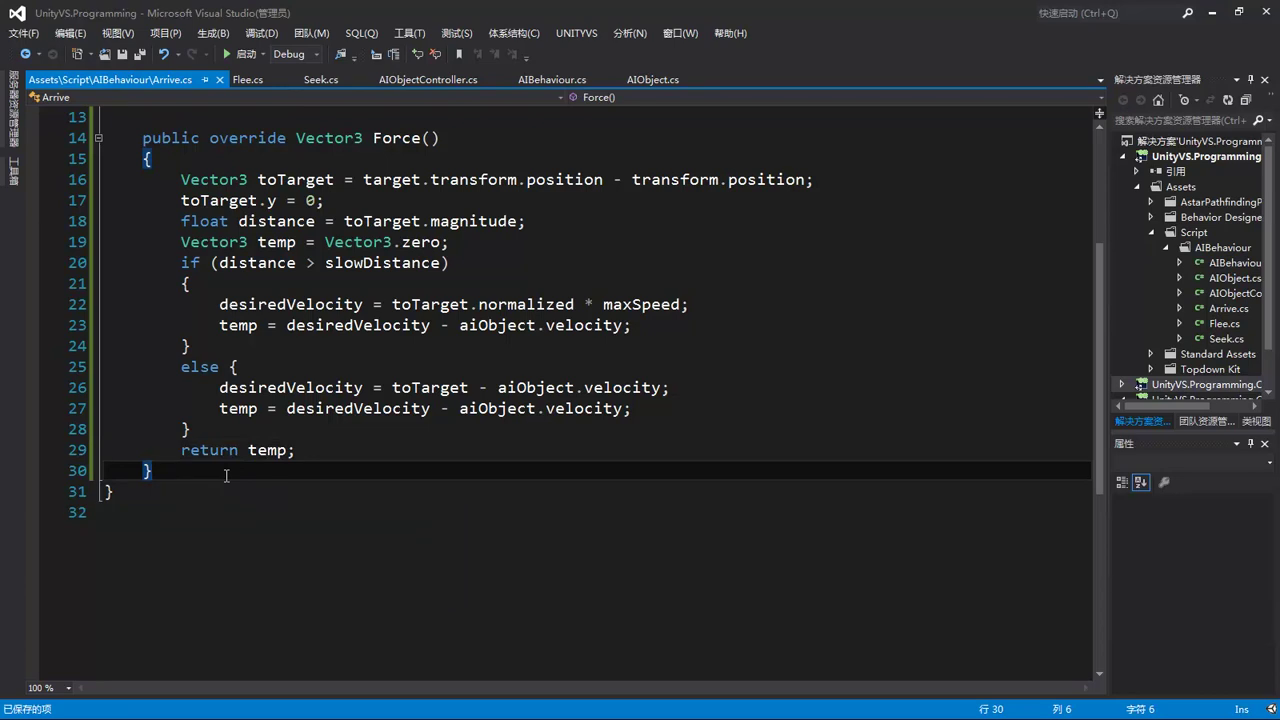
{"action": "key", "text": "Return"}
{"action": "key", "text": "Return"}
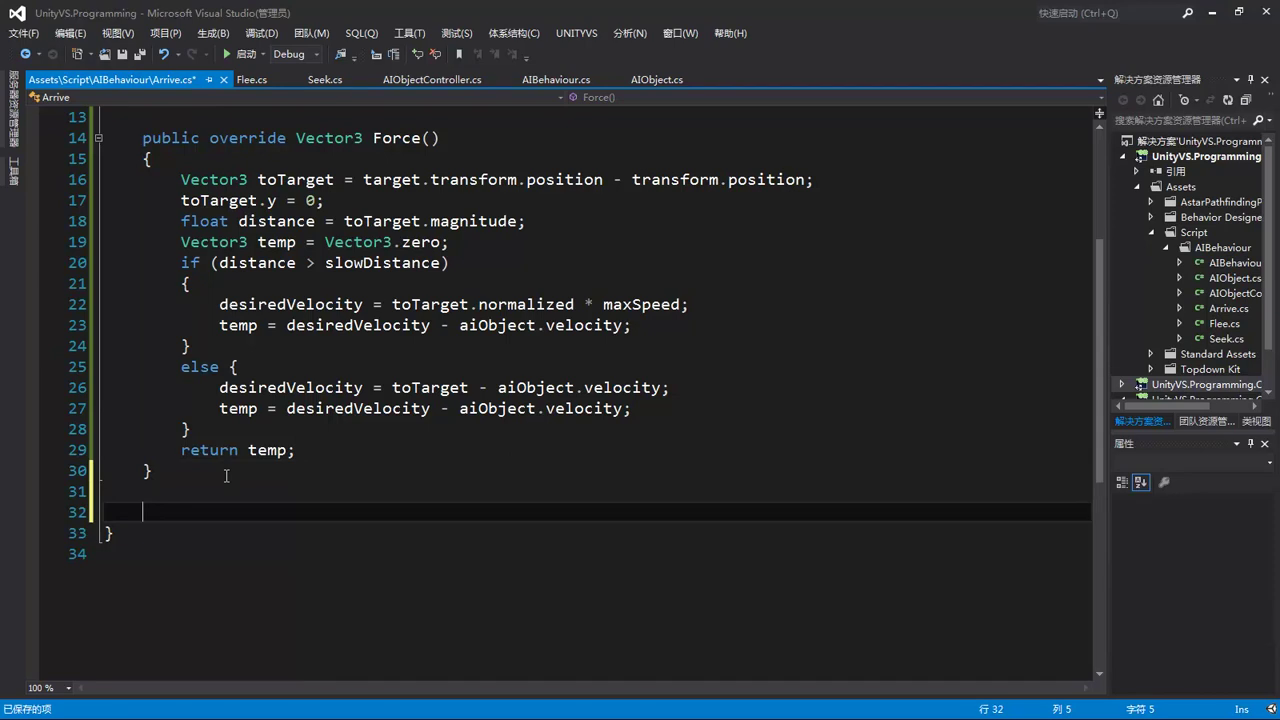
Add a void OnDrawGizmos() method containing a Gizmos.DrawWireSphere call.
{"action": "type", "text": "v"}
{"action": "key", "text": "BackSpace"}
{"action": "key", "text": "BackSpace"}
{"action": "type", "text": "void OnDrawGizmos() {"}
{"action": "key", "text": "Return"}
{"action": "key", "text": "Up"}
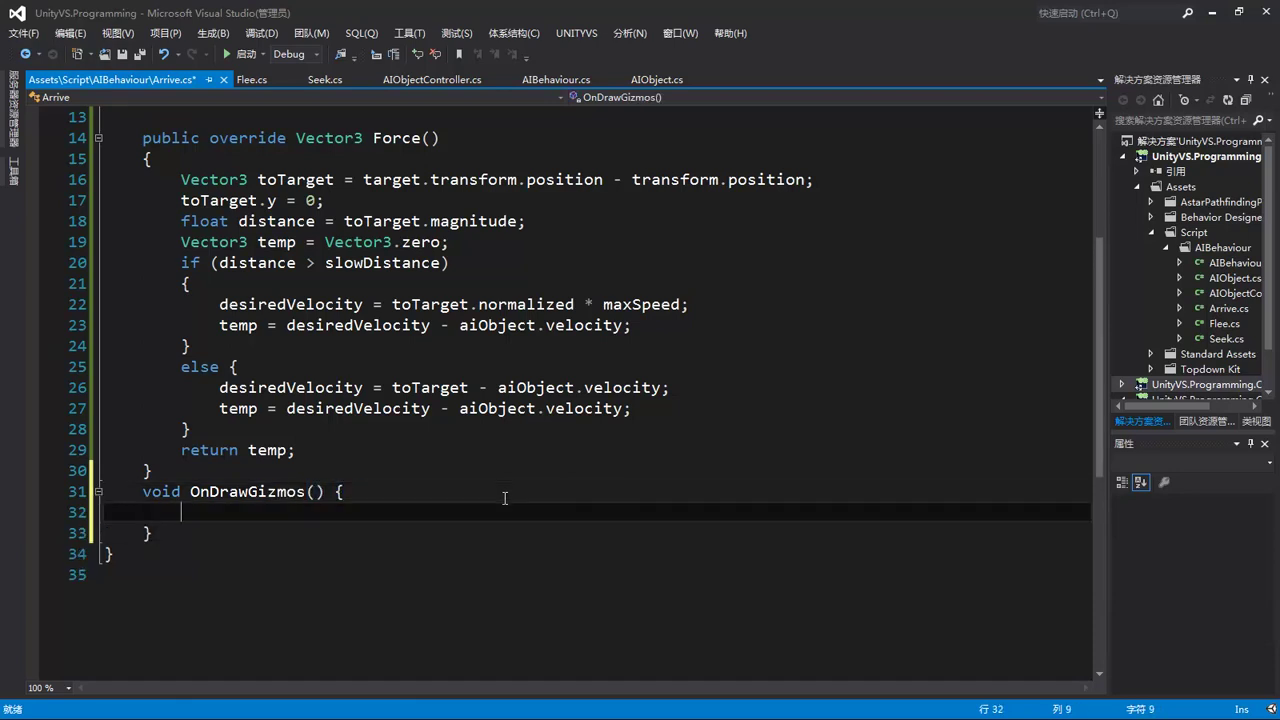
{"action": "type", "text": "giz"}
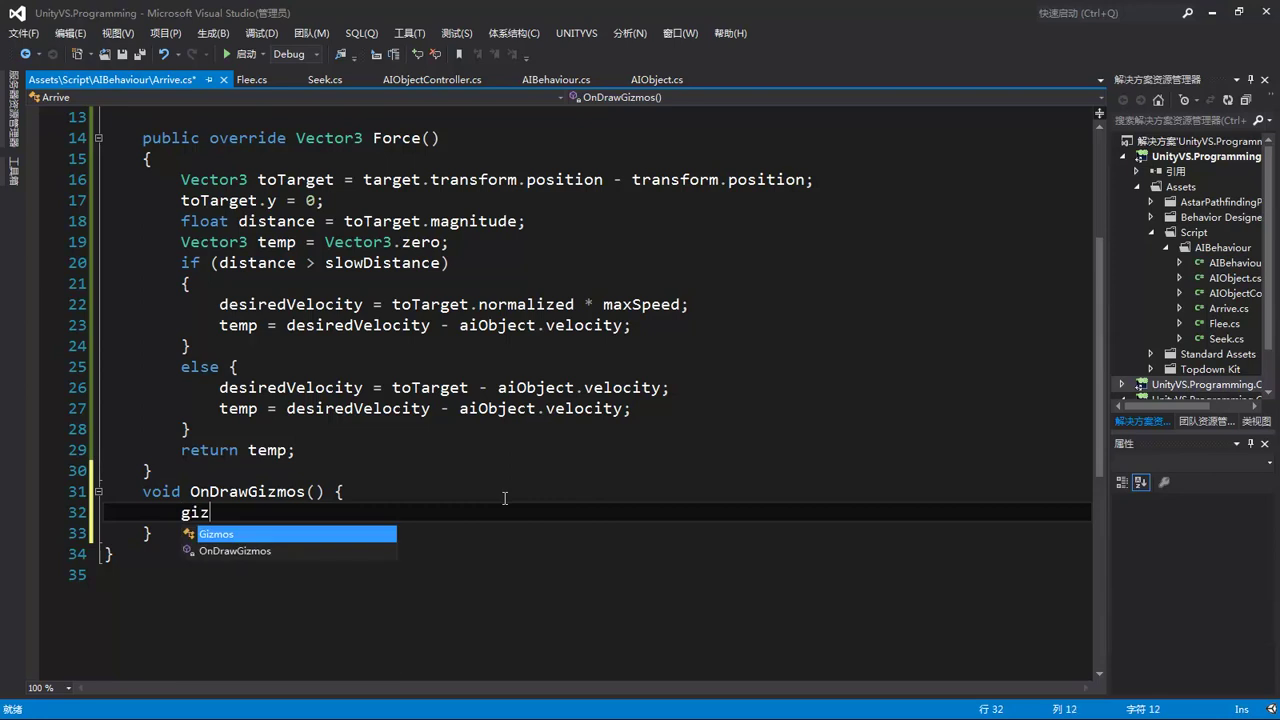
{"action": "key", "text": "Tab"}
{"action": "type", "text": ".d"}
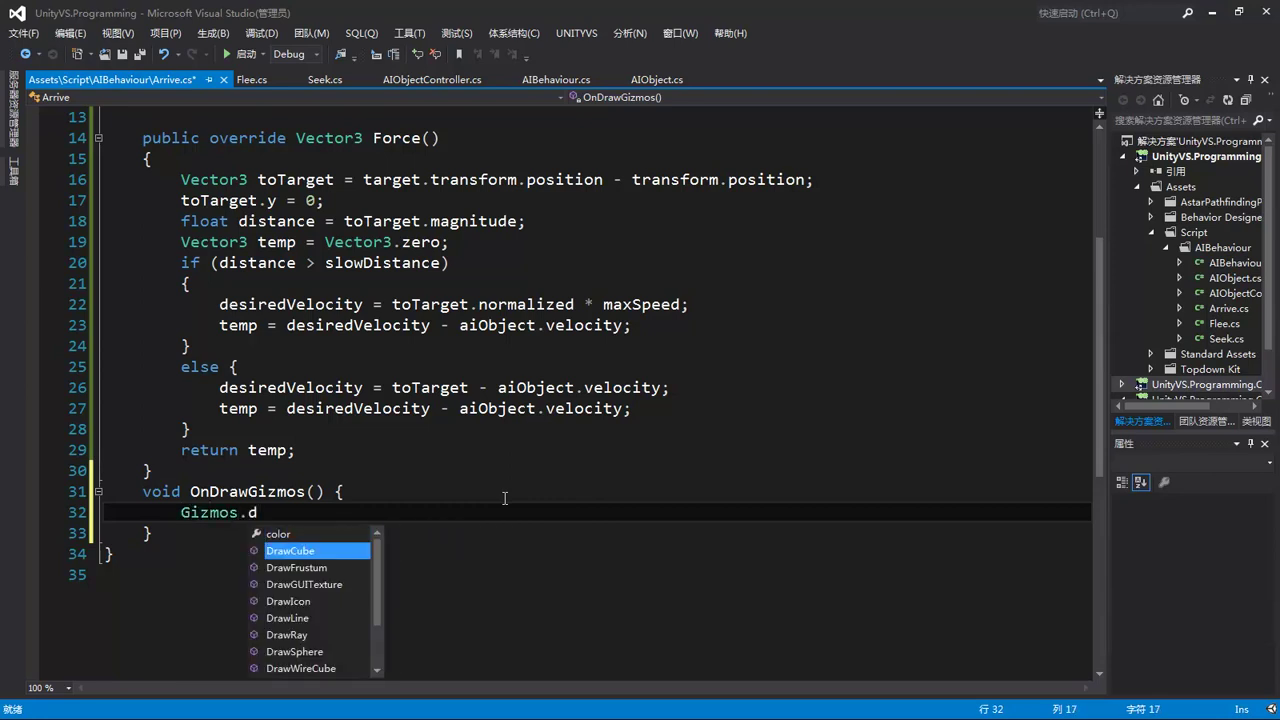
{"action": "type", "text": "raw"}
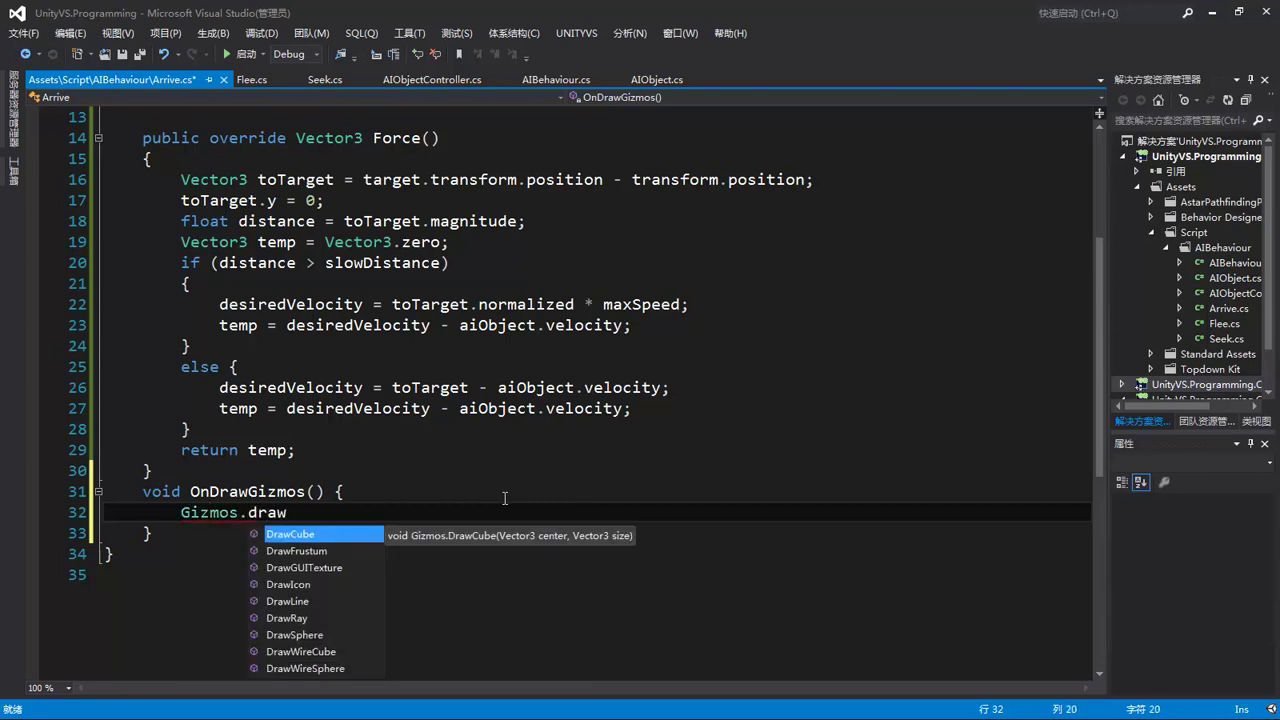
{"action": "type", "text": "wi"}
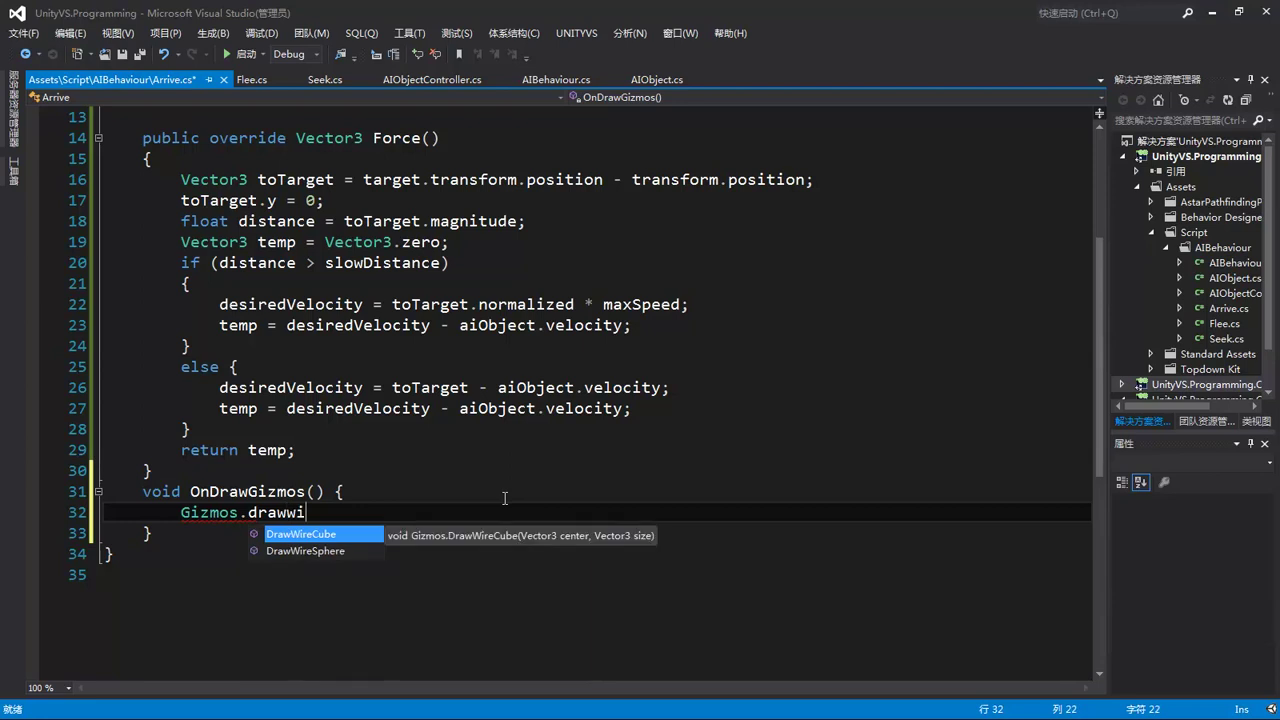
{"action": "key", "text": "Down"}
{"action": "key", "text": "Tab"}
{"action": "type", "text": "()"}
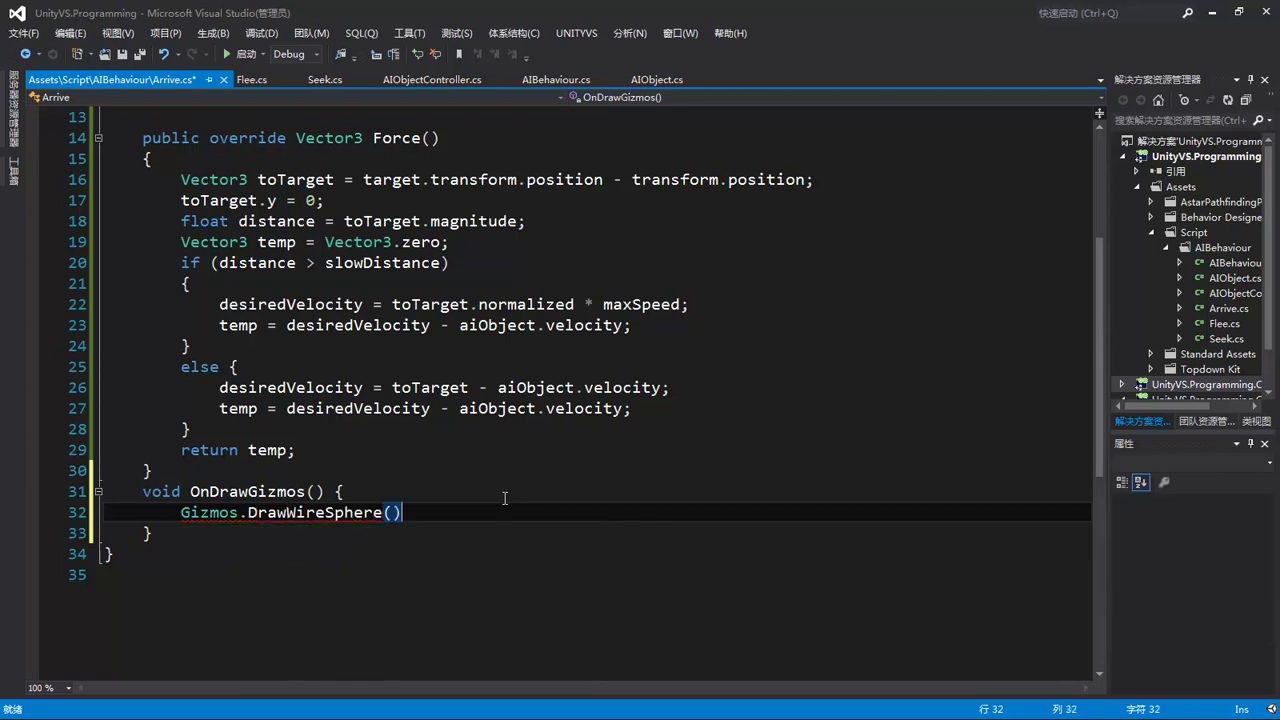
{"action": "type", "text": ";"}
{"action": "key", "text": "Left"}
{"action": "key", "text": "Left"}
Pass target.transform.position and slowDistance as the sphere's centre and radius, then save.
{"action": "type", "text": "tar"}
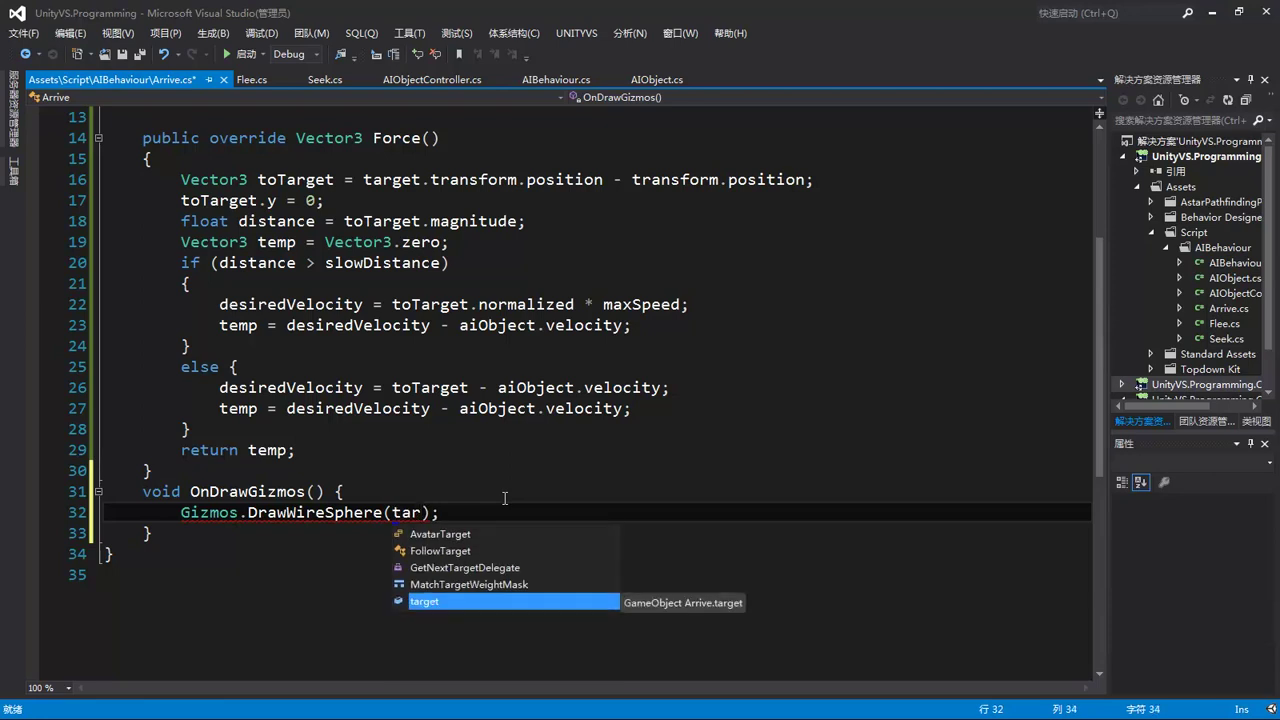
{"action": "key", "text": "Tab"}
{"action": "type", "text": ".tr"}
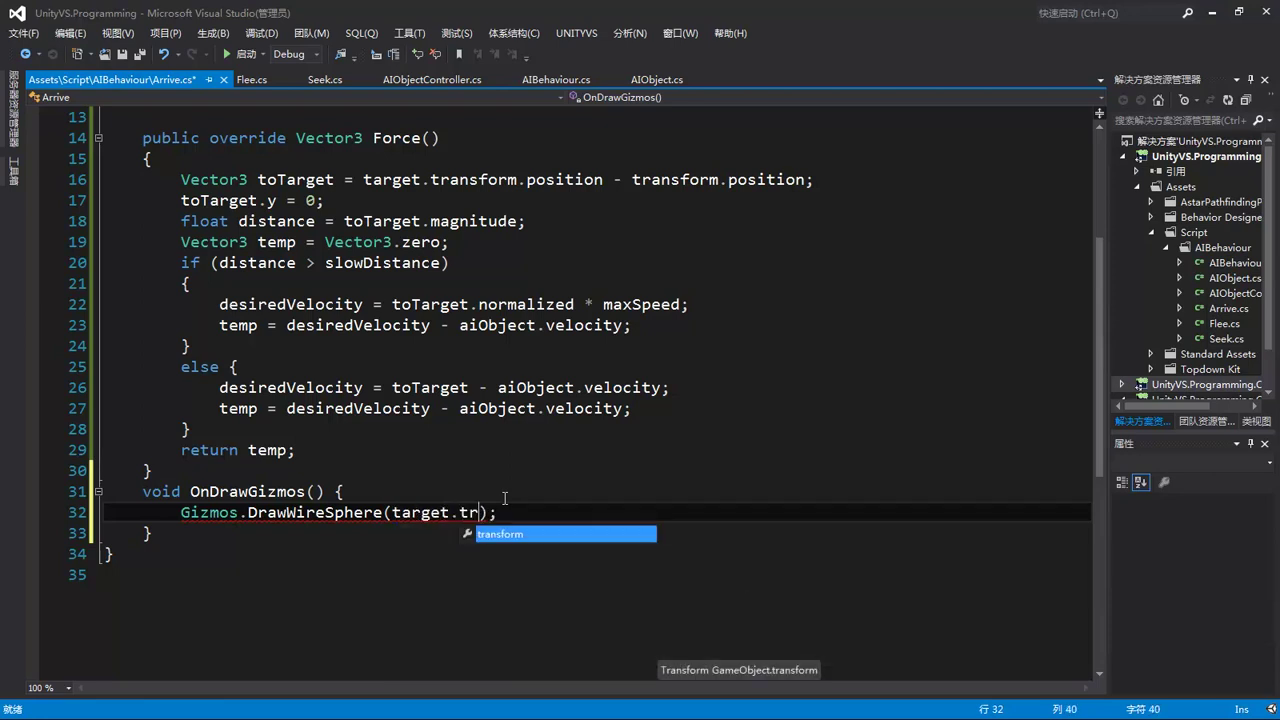
{"action": "key", "text": "Tab"}
{"action": "type", "text": ".po"}
{"action": "key", "text": "Tab"}
{"action": "type", "text": ", "}
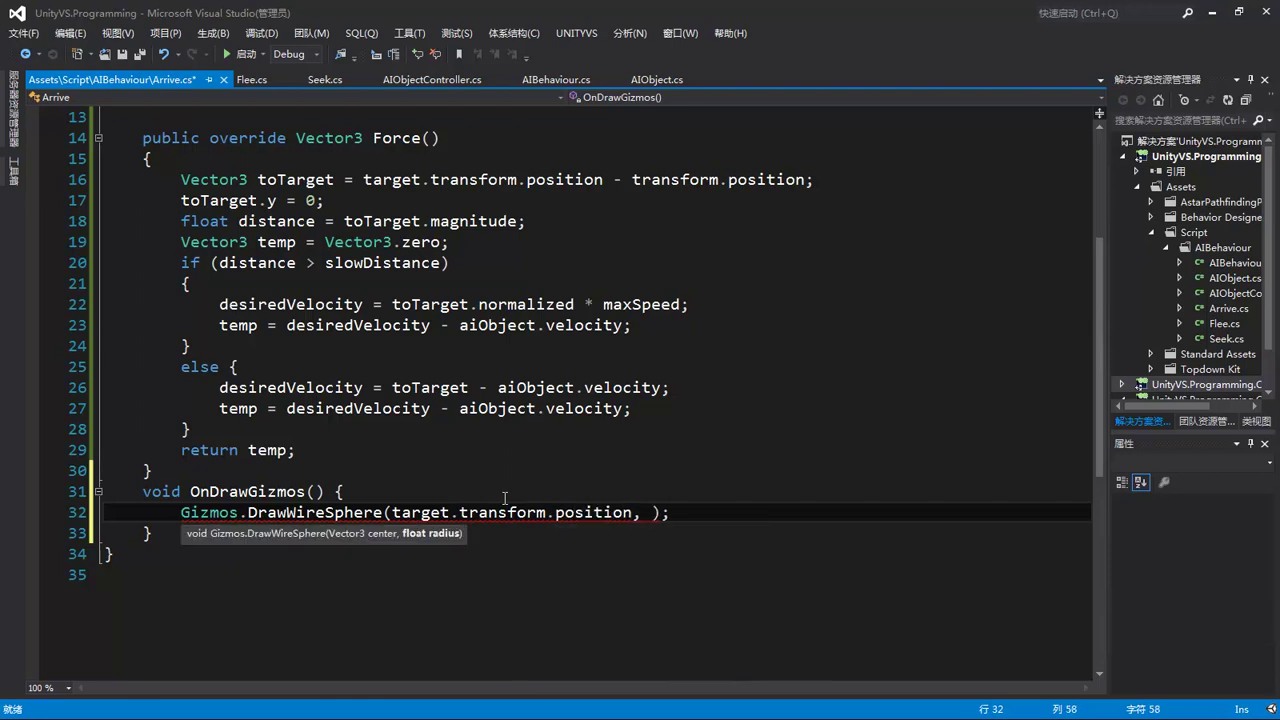
{"action": "type", "text": "d"}
{"action": "key", "text": "BackSpace"}
{"action": "type", "text": "s"}
{"action": "key", "text": "Tab"}
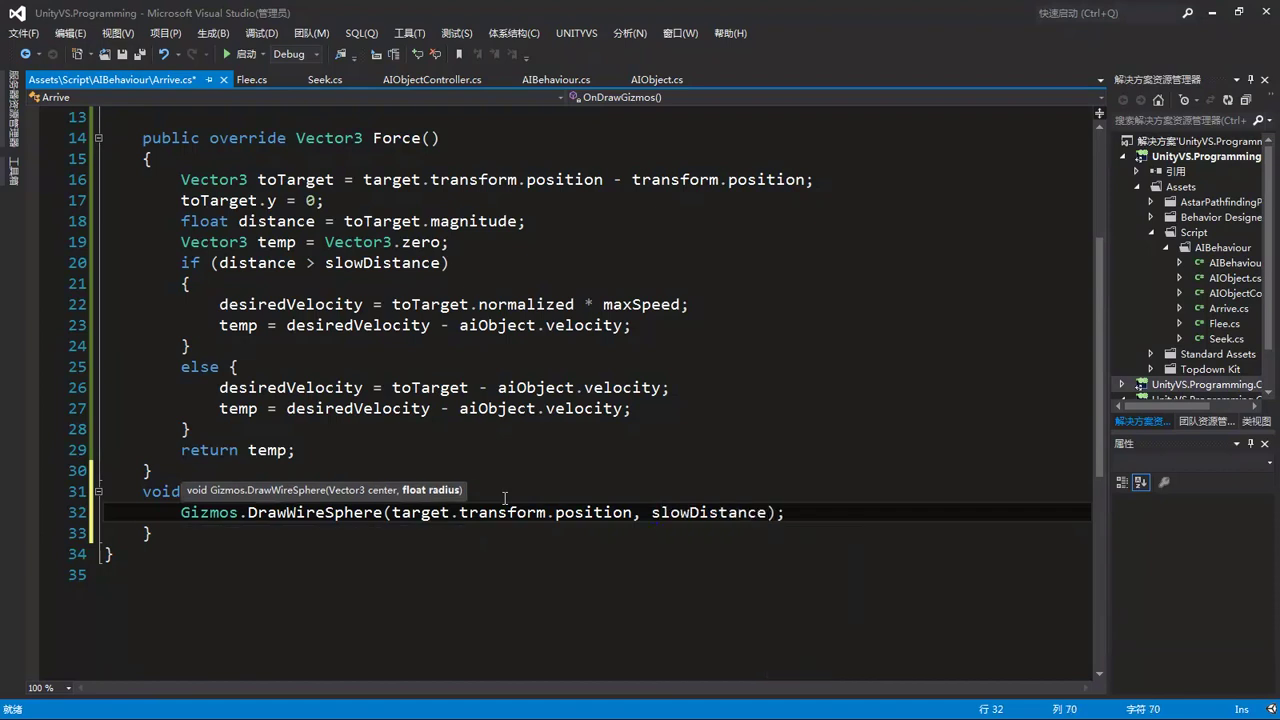
{"action": "key", "text": "ctrl+s"}
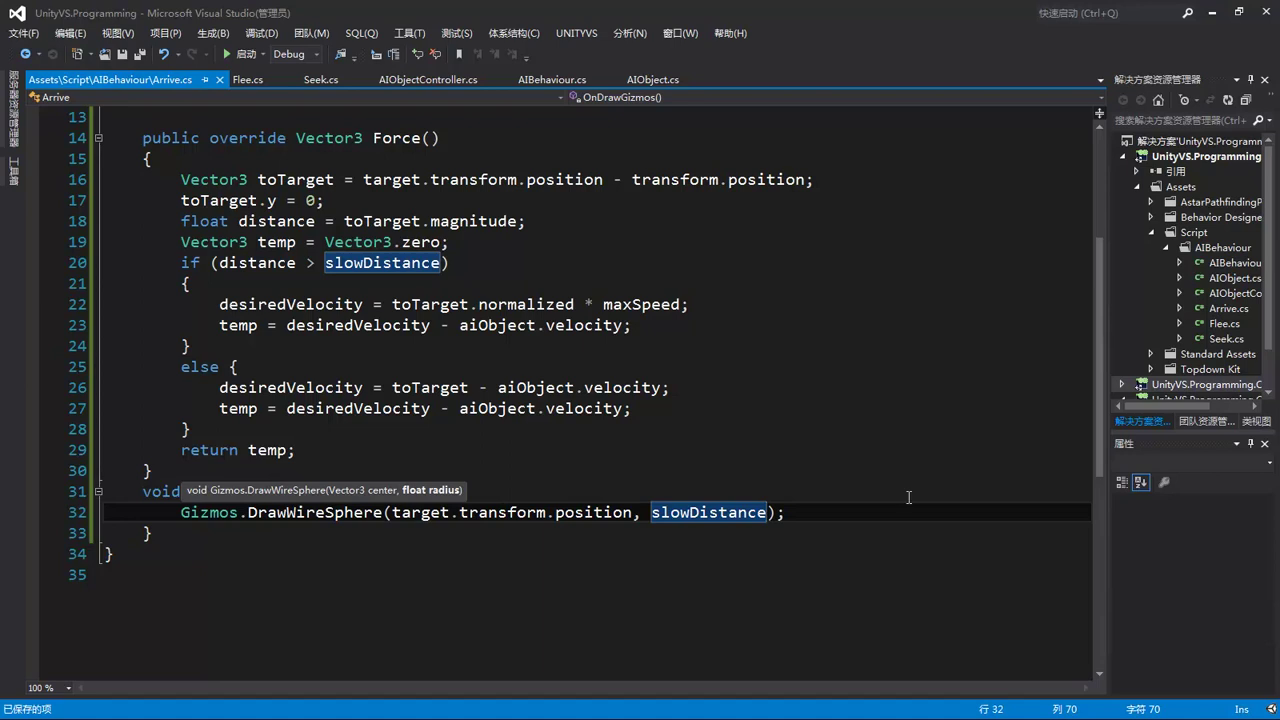
{"action": "key", "text": "Up"}
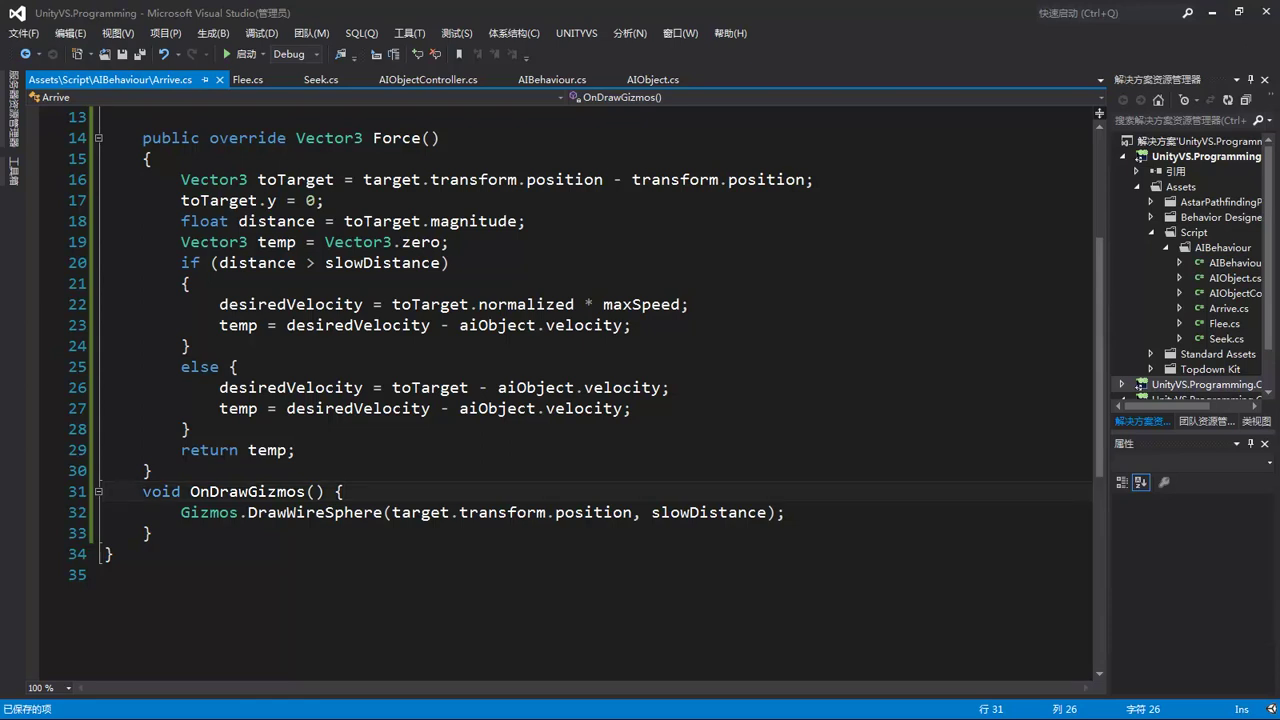
Replace Flee with Arrive on all four testMonsters and set Slow Distance to 10.
{"action": "key", "text": "alt+Tab"}
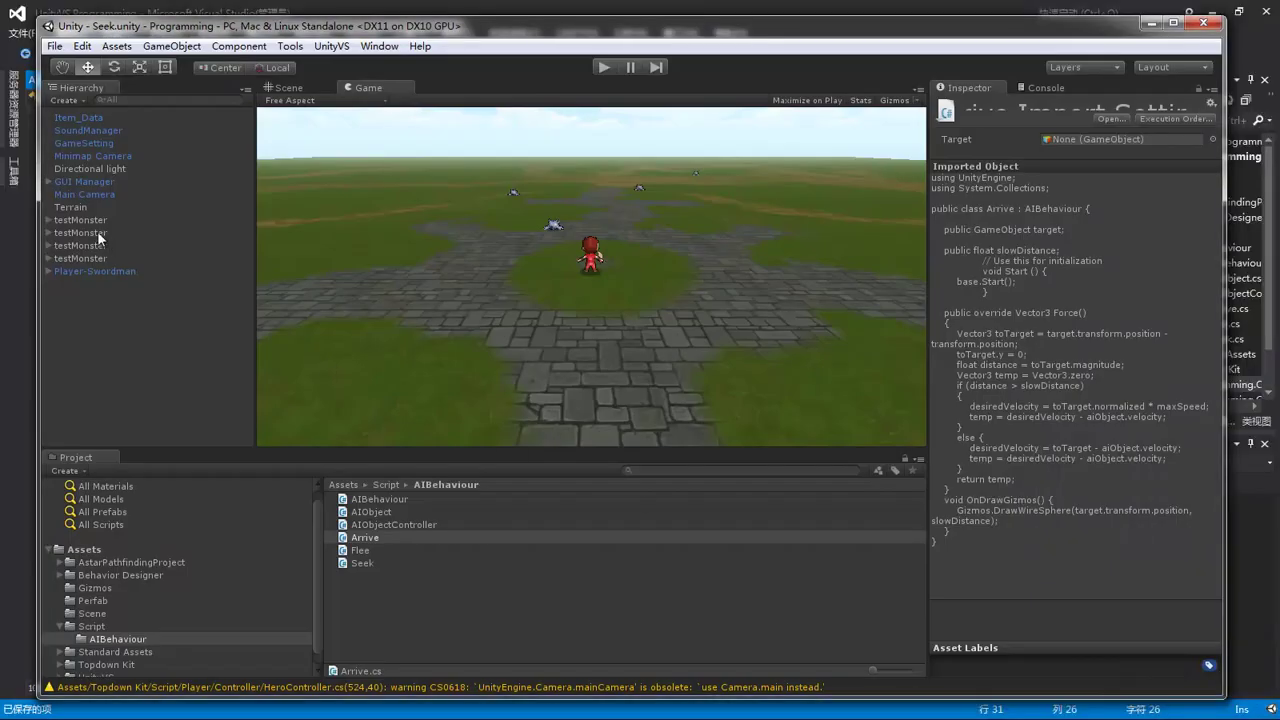
{"action": "left_click", "coordinate": [90, 219]}
{"action": "left_click", "coordinate": [93, 254], "text": "shift"}
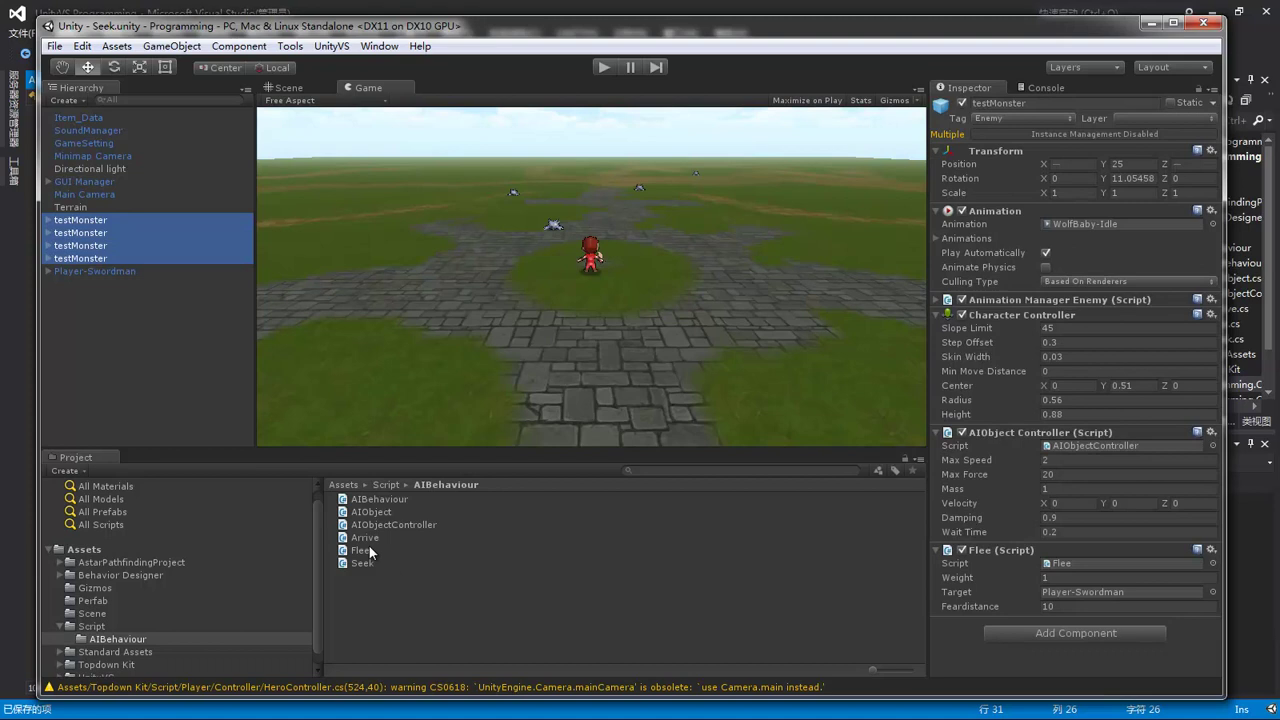
{"action": "left_click_drag", "start_coordinate": [370, 552], "coordinate": [1108, 568]}
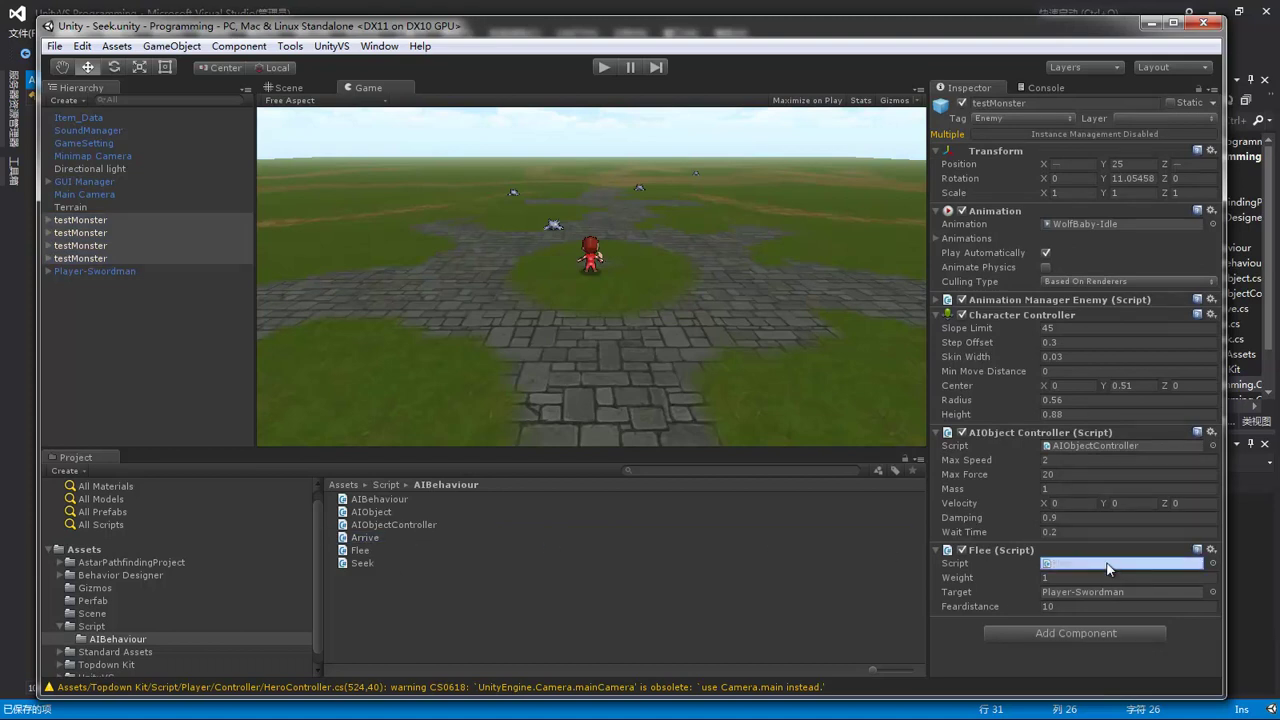
{"action": "left_click", "coordinate": [1060, 607]}
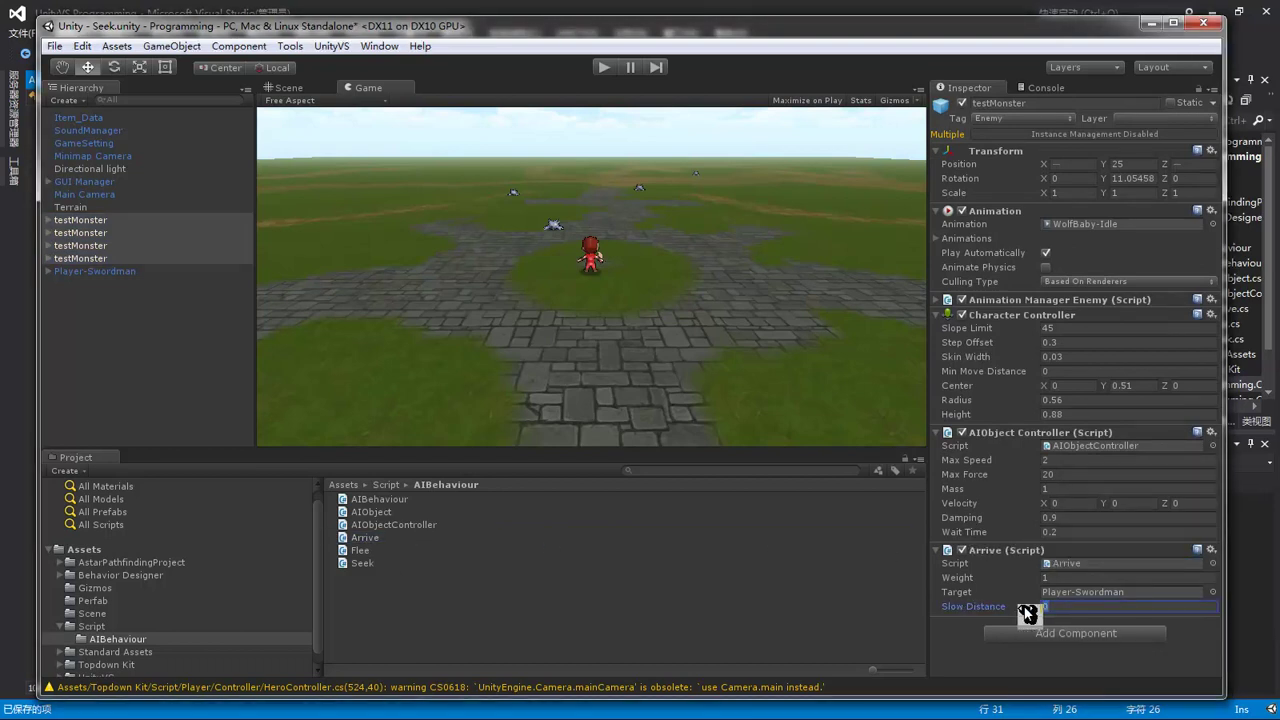
{"action": "type", "text": "10"}
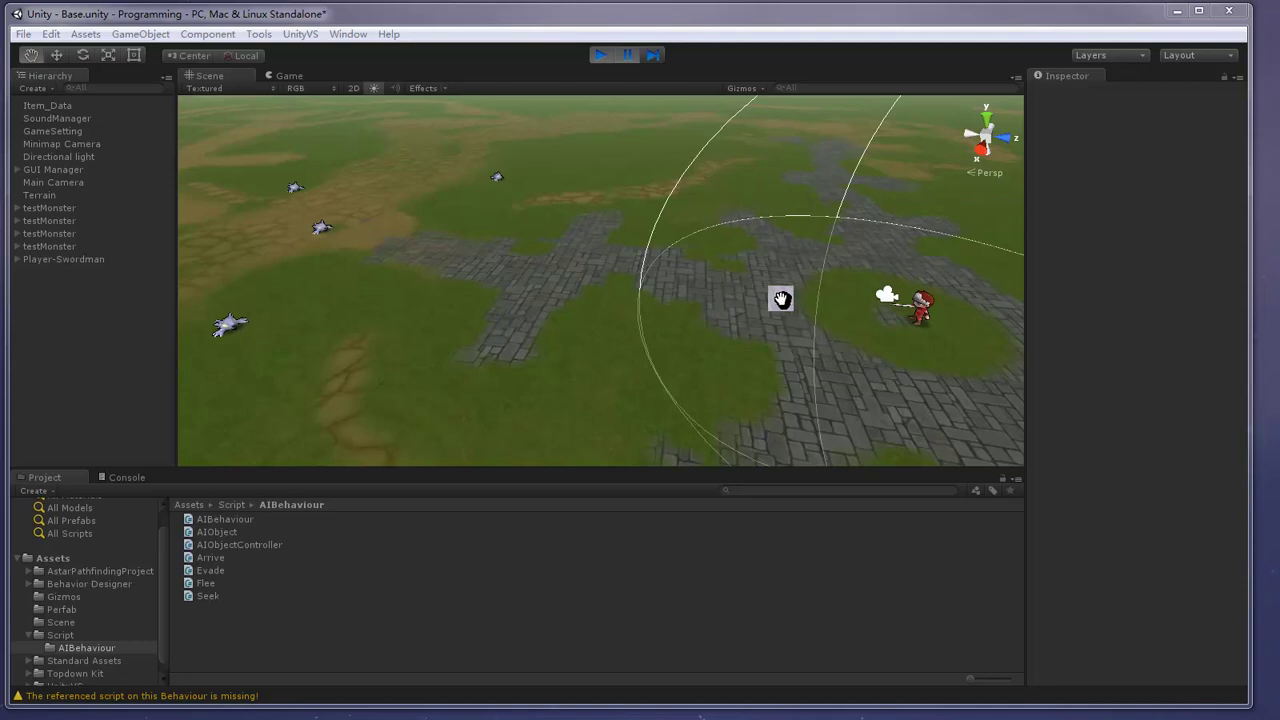
Play the scene, follow the monsters around the player in the Scene view, then stop.
{"action": "left_click", "coordinate": [625, 57]}
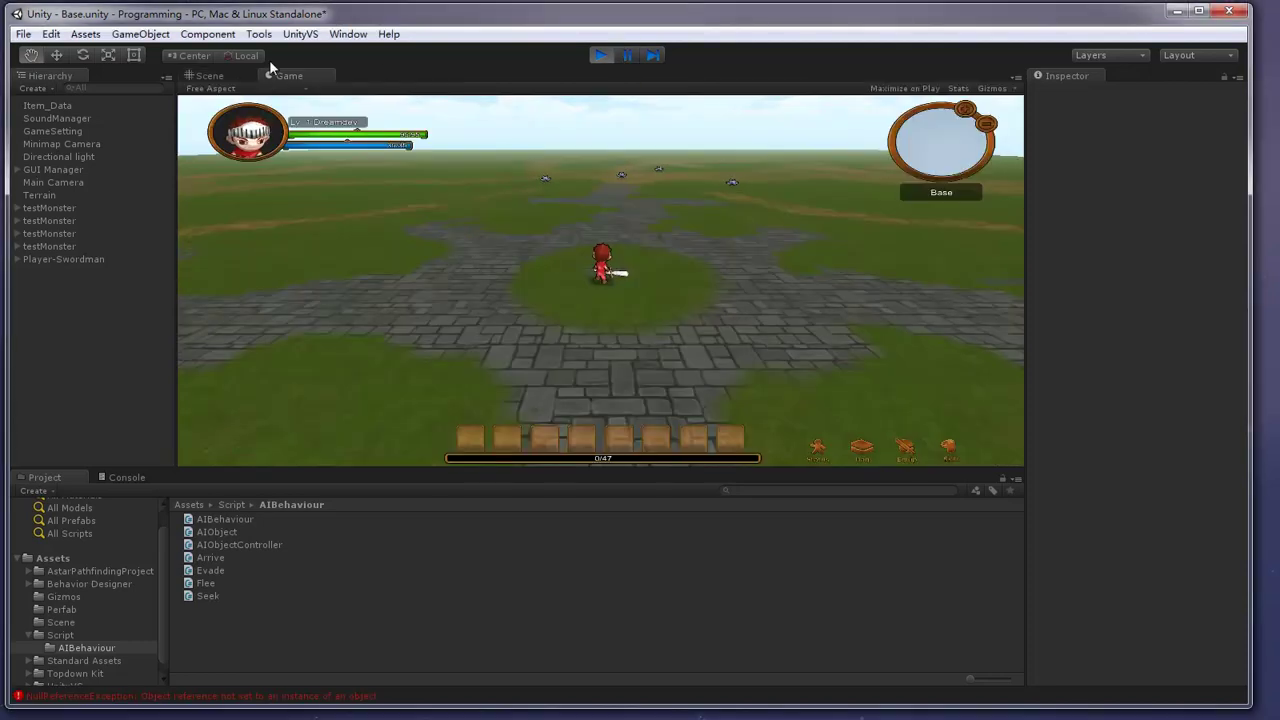
{"action": "left_click", "coordinate": [210, 77]}
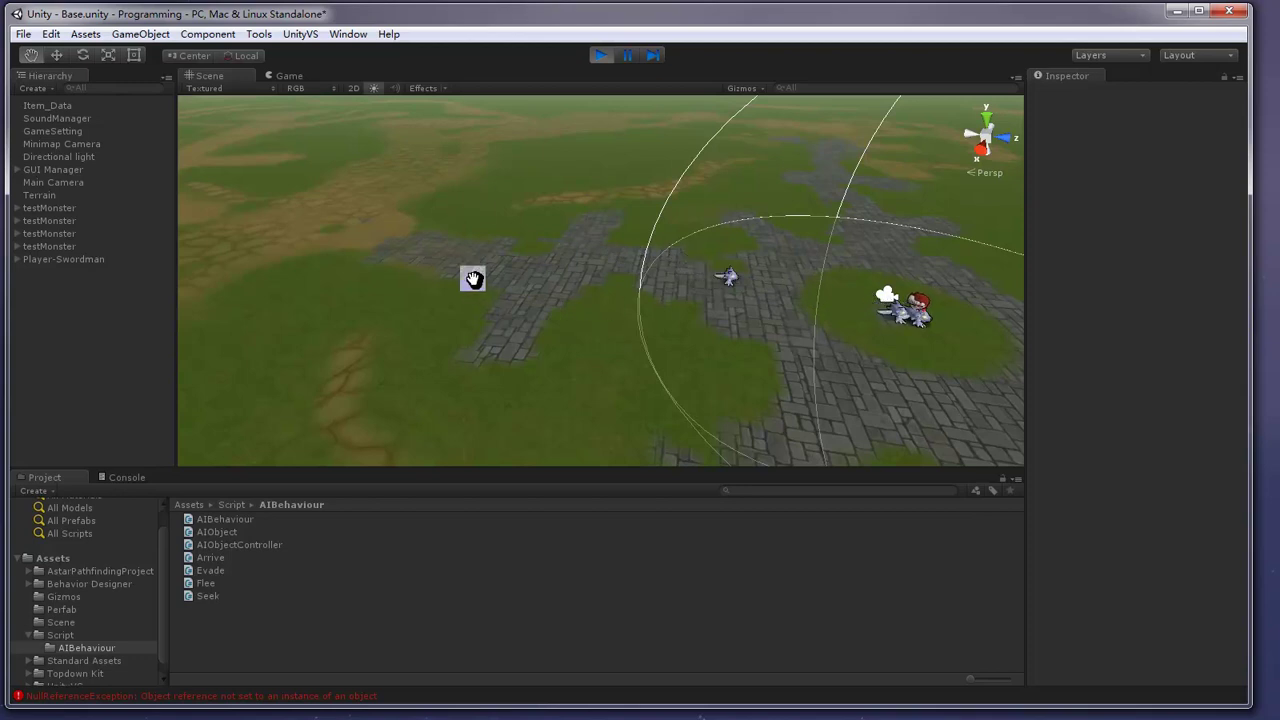
{"action": "mouse_move", "coordinate": [857, 366]}
{"action": "left_mouse_down"}
{"action": "mouse_move", "coordinate": [598, 330]}
{"action": "mouse_move", "coordinate": [691, 341]}
{"action": "left_mouse_up"}
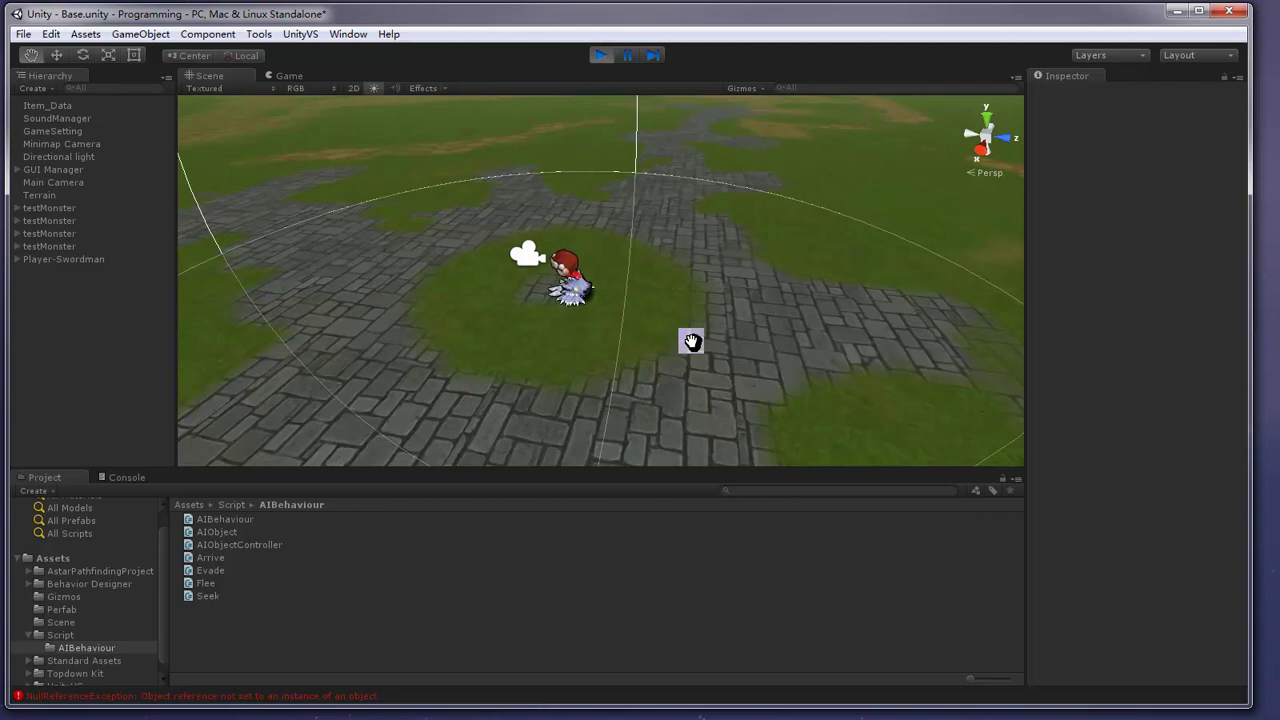
{"action": "left_click", "coordinate": [601, 55]}
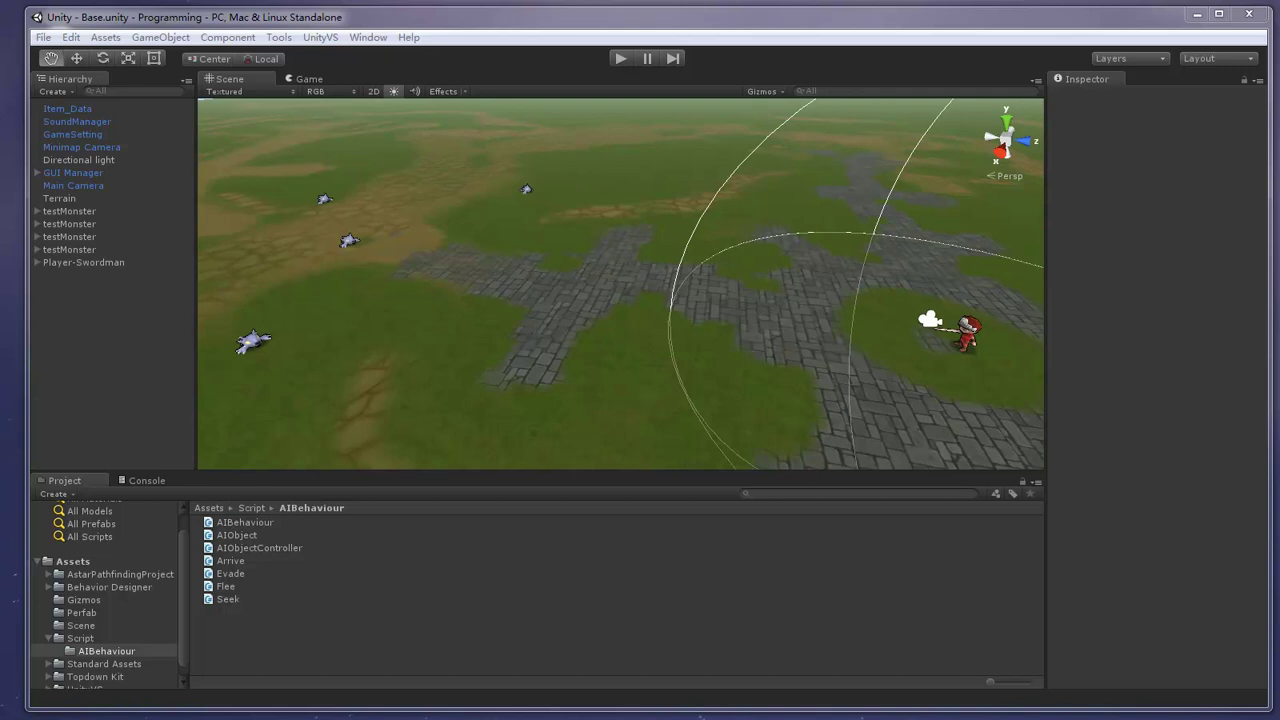
Create a new C# script named Persuit in the AIBehaviour folder and open it.
{"action": "right_click", "coordinate": [250, 635]}
{"action": "mouse_move", "coordinate": [300, 374]}
{"action": "left_click", "coordinate": [540, 370]}
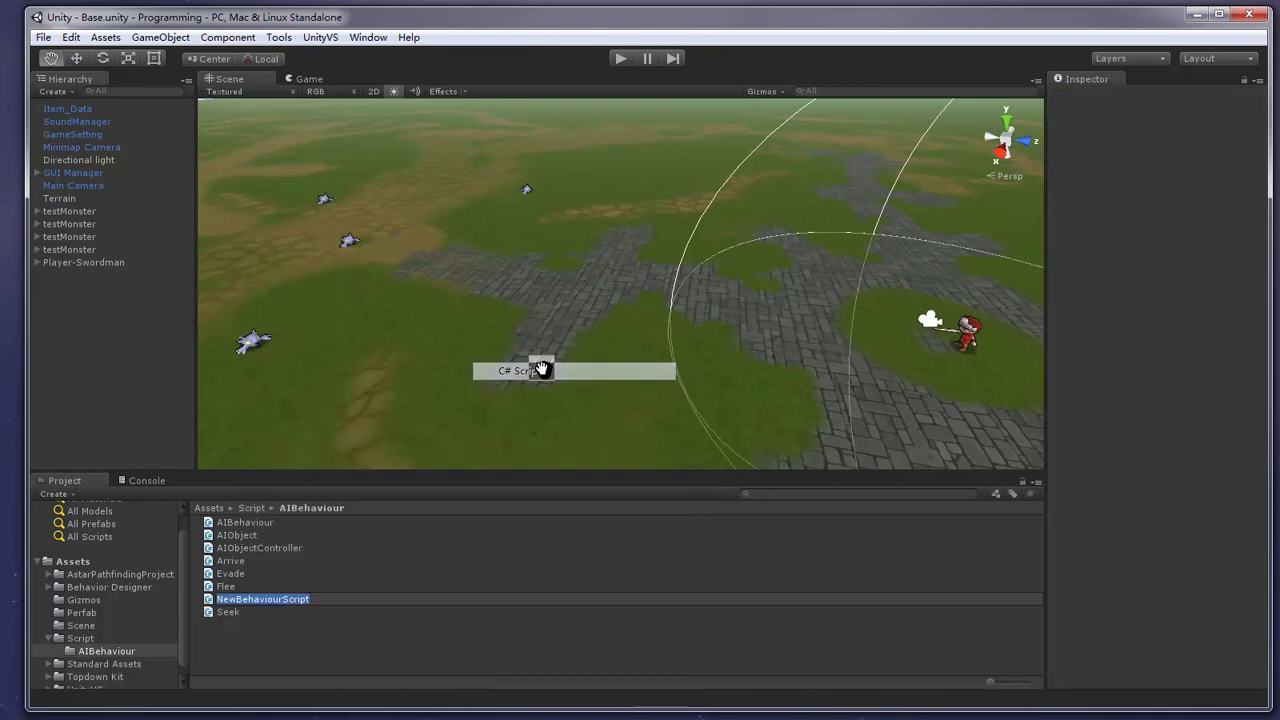
{"action": "type", "text": "P"}
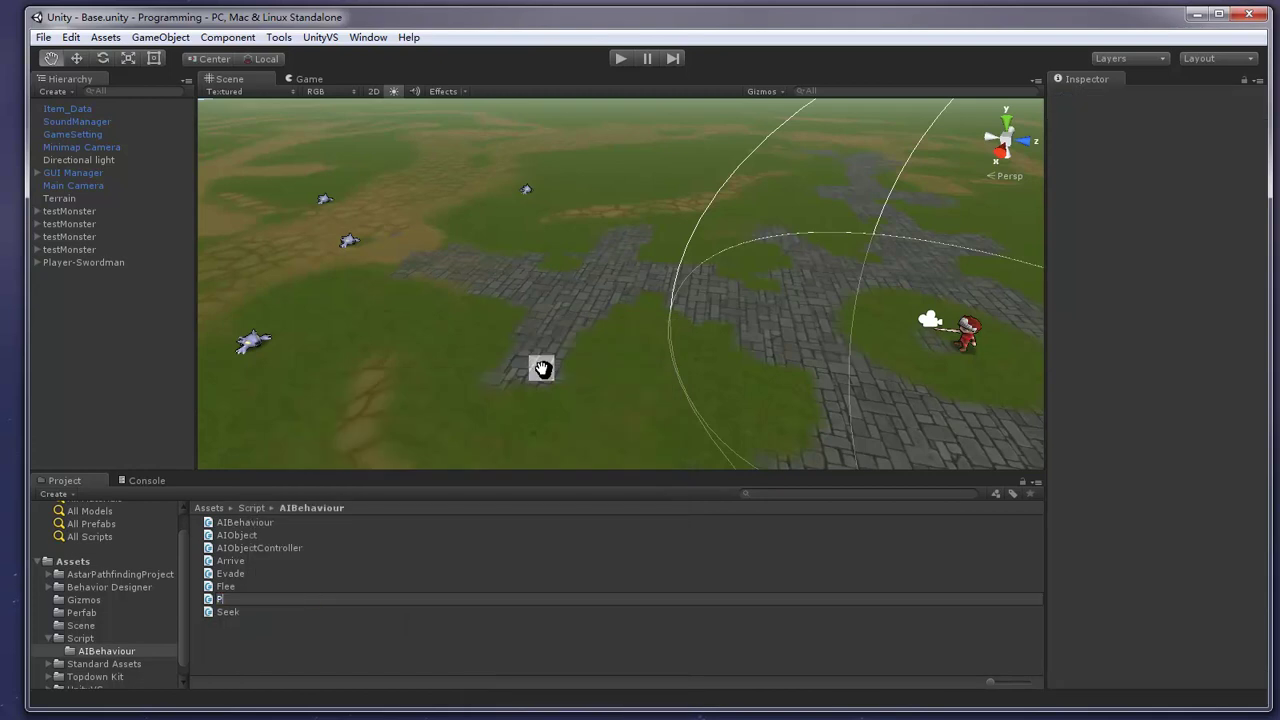
{"action": "type", "text": "ersuit"}
{"action": "key", "text": "Return"}
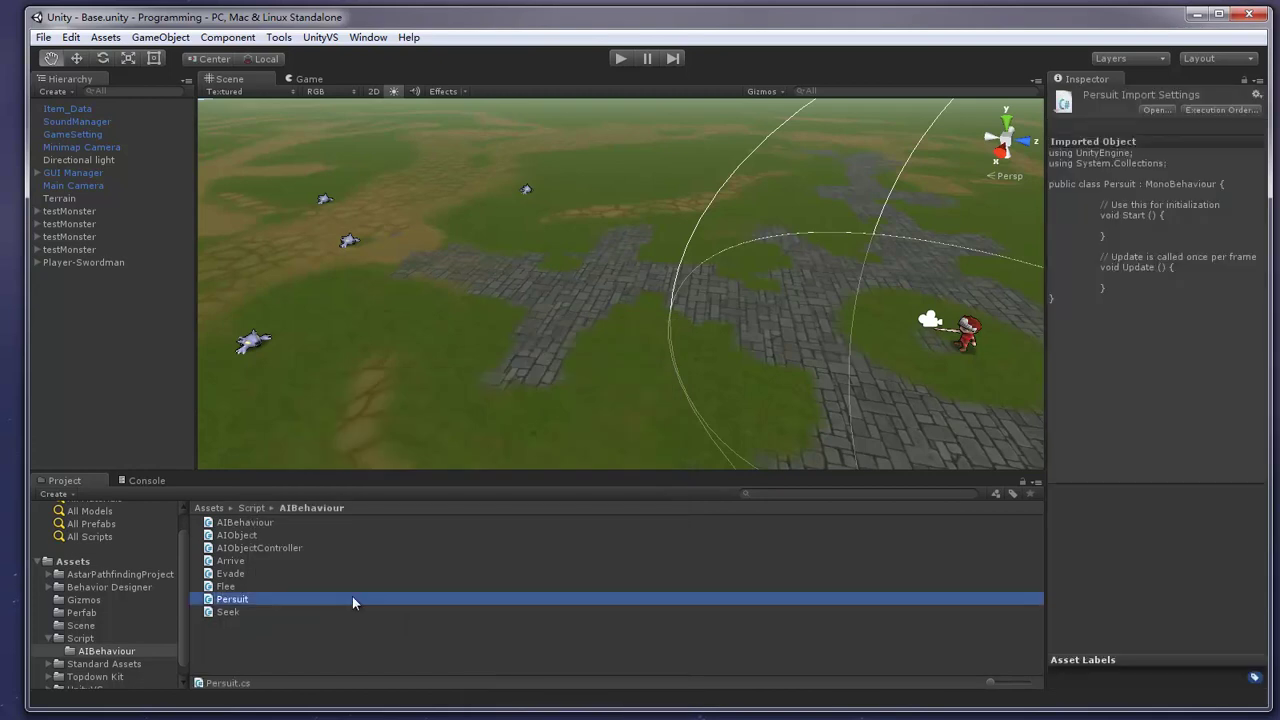
{"action": "double_click", "coordinate": [352, 598]}
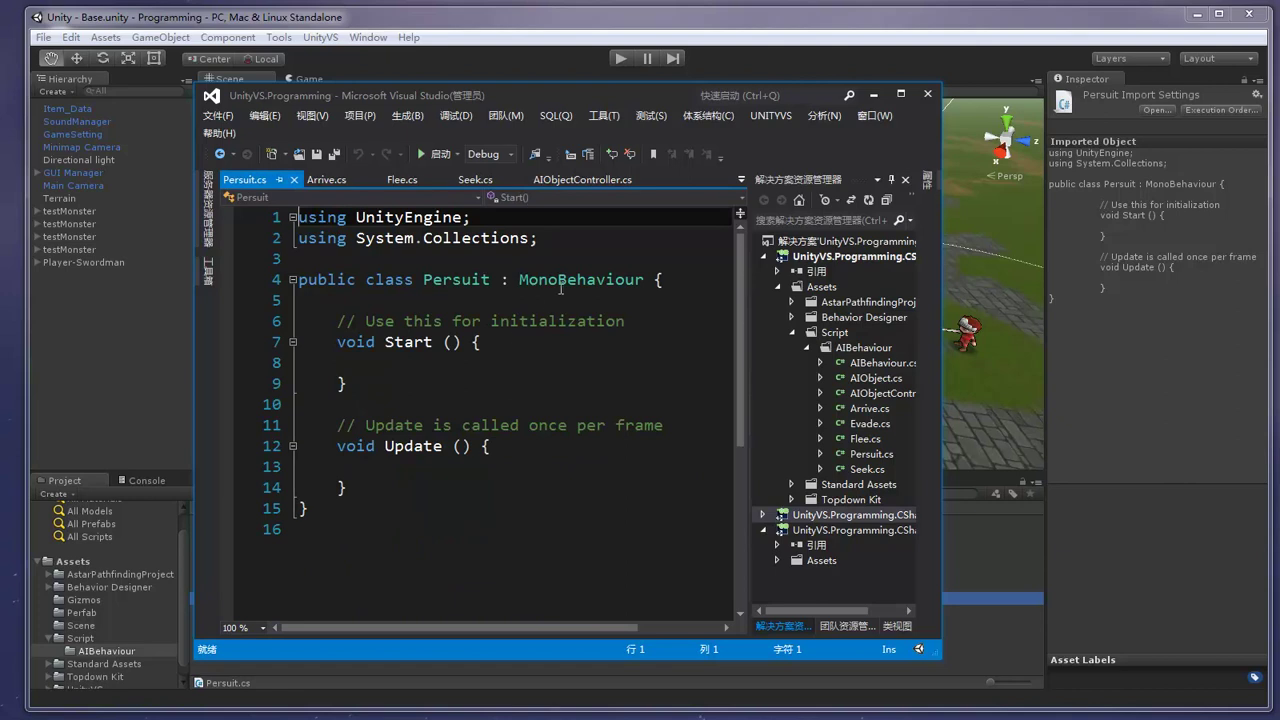
Make Persuit inherit from AIBehaviour and add a 'GameObject target;' field.
{"action": "double_click", "coordinate": [561, 286]}
{"action": "key", "text": "BackSpace"}
{"action": "type", "text": "AI"}
{"action": "key", "text": "Tab"}
{"action": "left_click", "coordinate": [418, 307]}
{"action": "key", "text": "Return"}
{"action": "type", "text": "Ga"}
{"action": "key", "text": "space"}
{"action": "type", "text": "target;"}
Call base.Start(); inside Start and replace the Update method with 'public override'.
{"action": "key", "text": "Down"}
{"action": "key", "text": "Down"}
{"action": "key", "text": "Down"}
{"action": "type", "text": "base.s"}
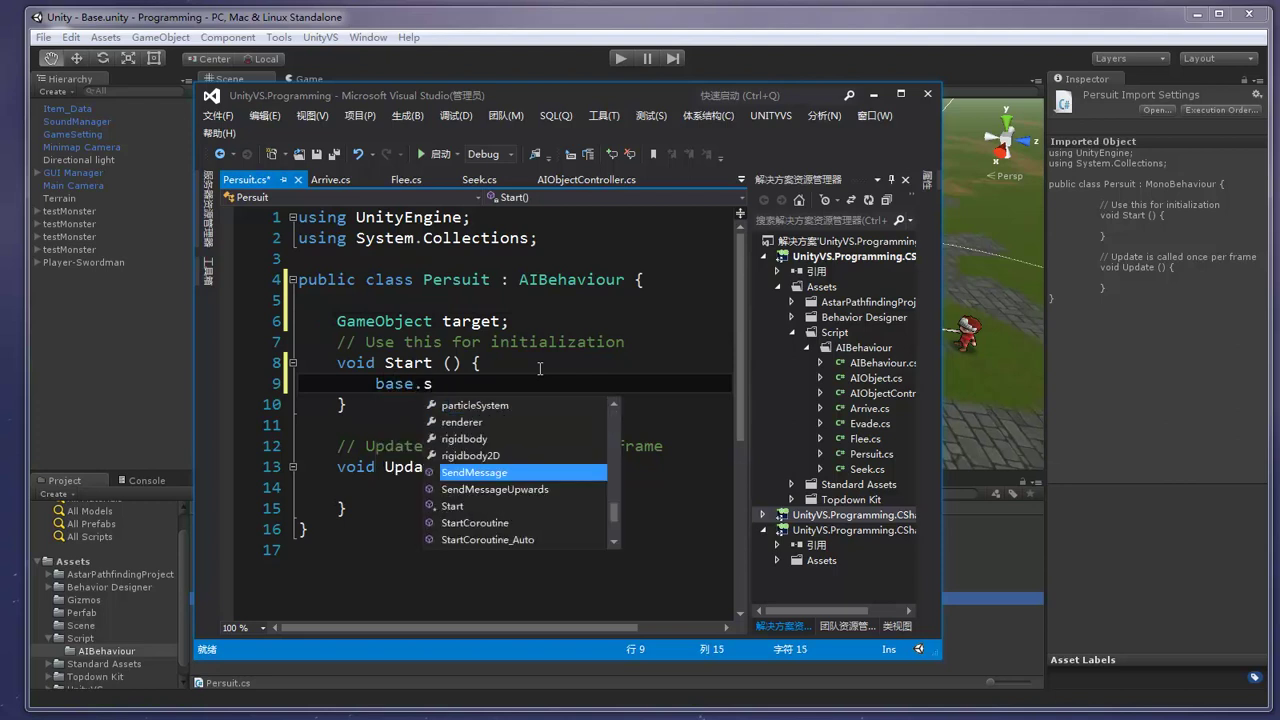
{"action": "type", "text": "t"}
{"action": "key", "text": "Tab"}
{"action": "type", "text": "();"}
{"action": "left_click_drag", "start_coordinate": [347, 509], "coordinate": [338, 452]}
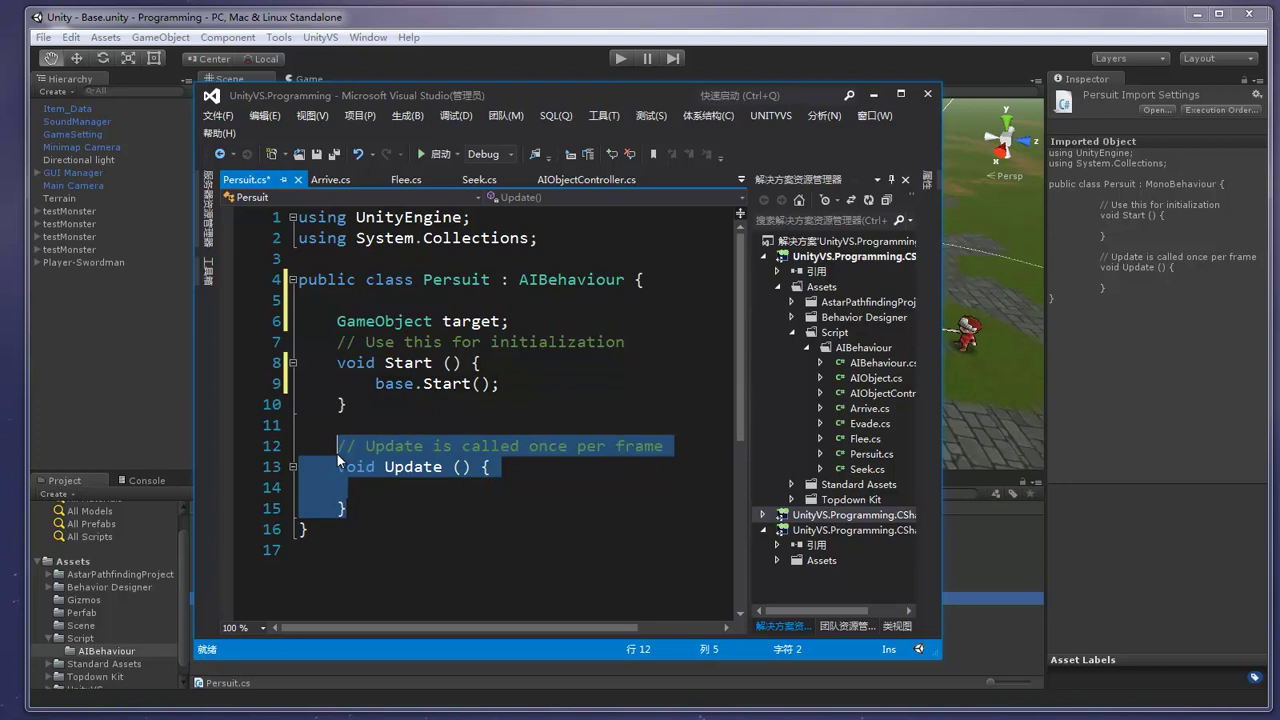
{"action": "type", "text": "public ov"}
{"action": "key", "text": "Tab"}
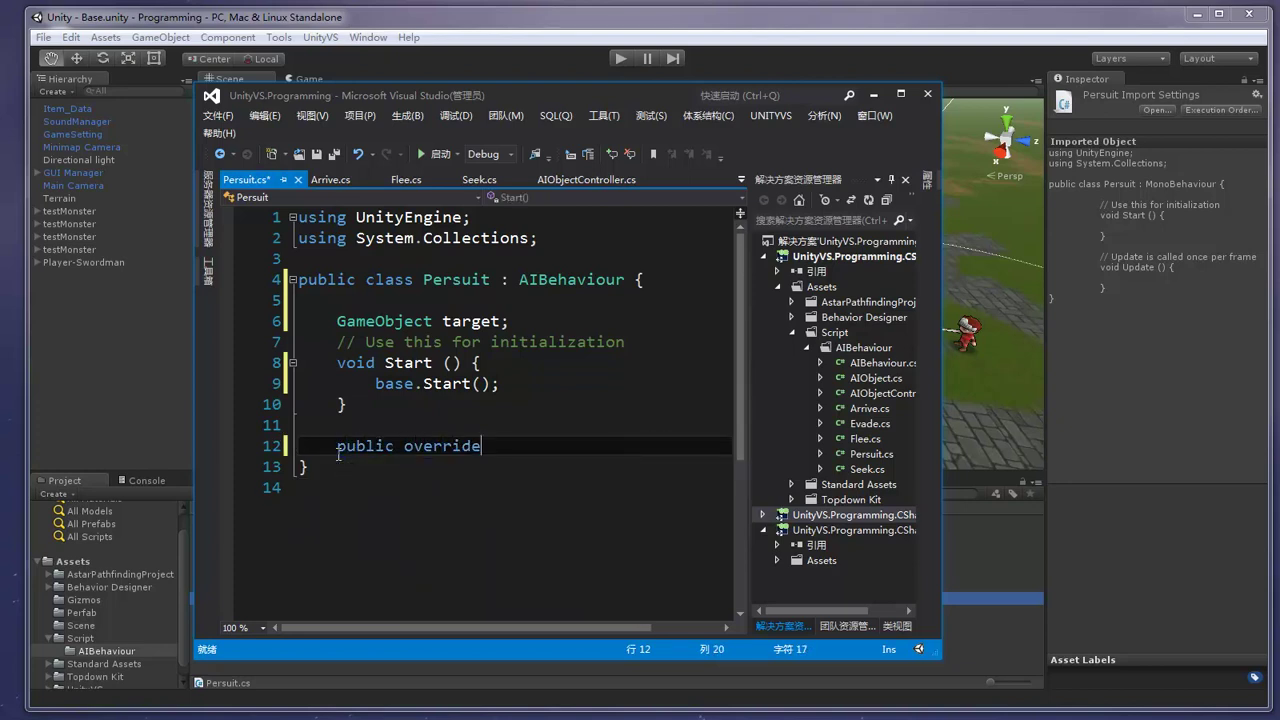
Generate 'public override Vector3 Force()' and begin a Vector3 declaration above its return.
{"action": "key", "text": "Tab"}
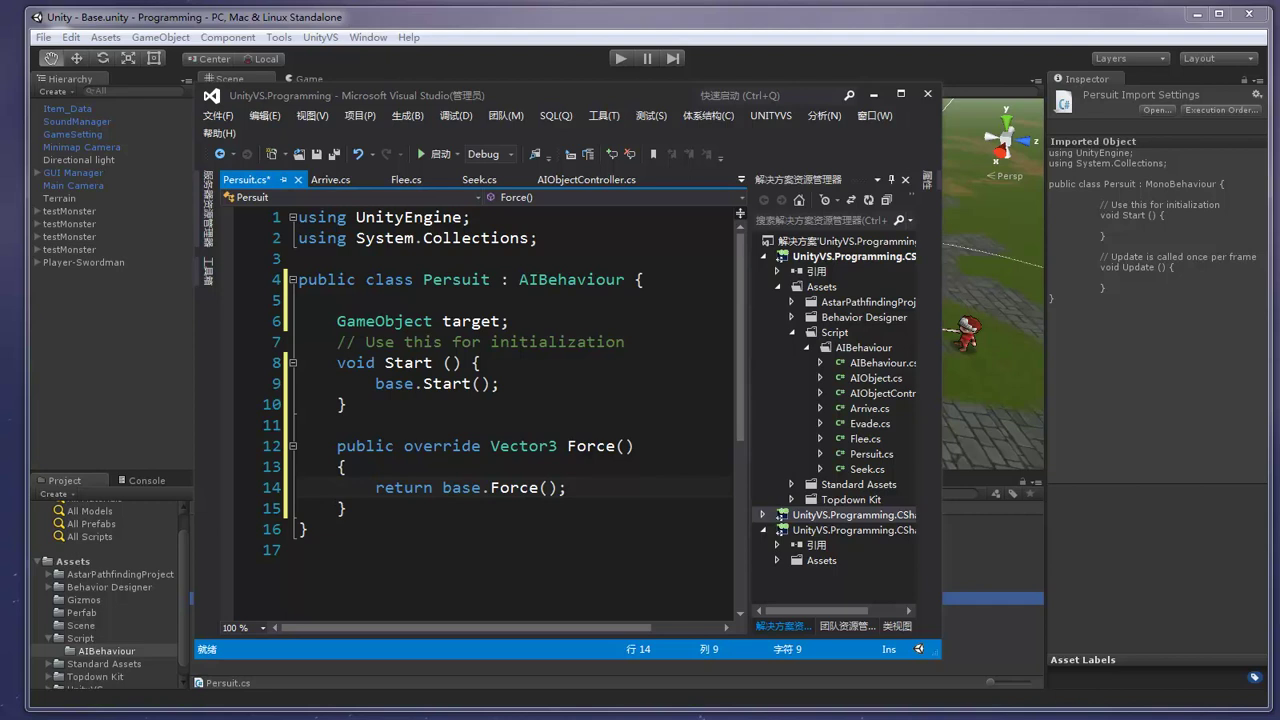
{"action": "key", "text": "ctrl+Return"}
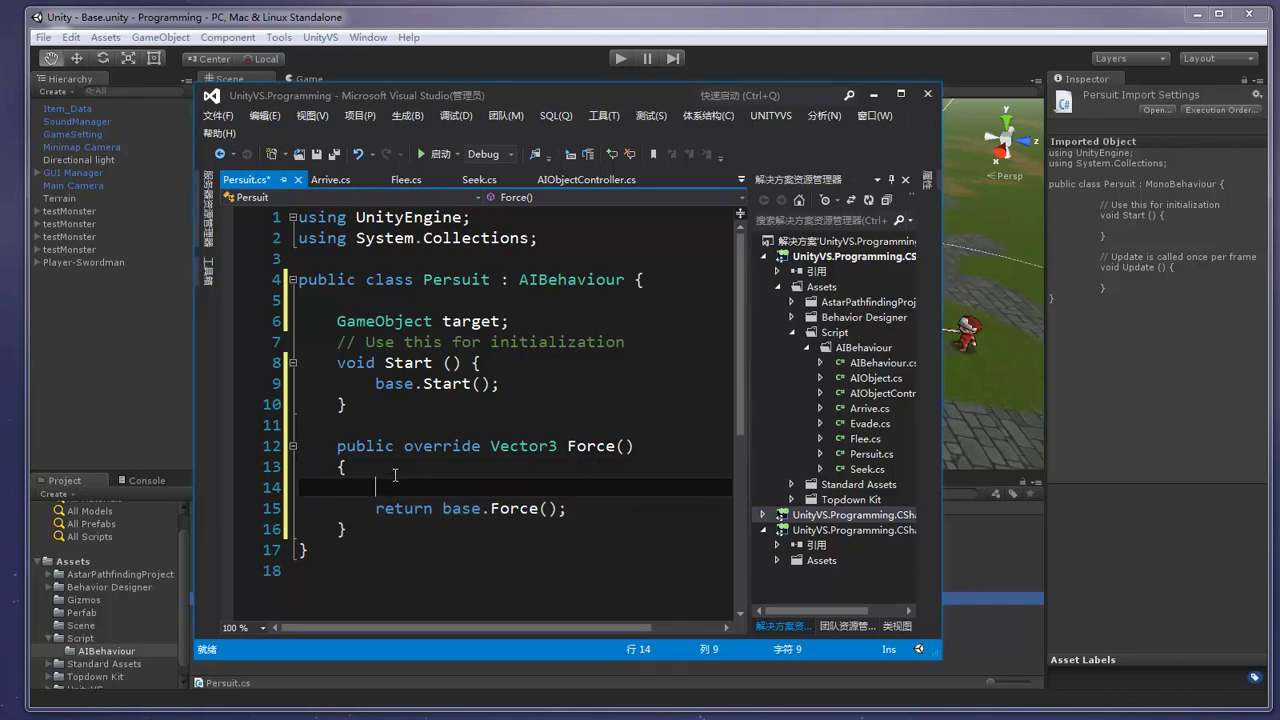
{"action": "type", "text": "V"}
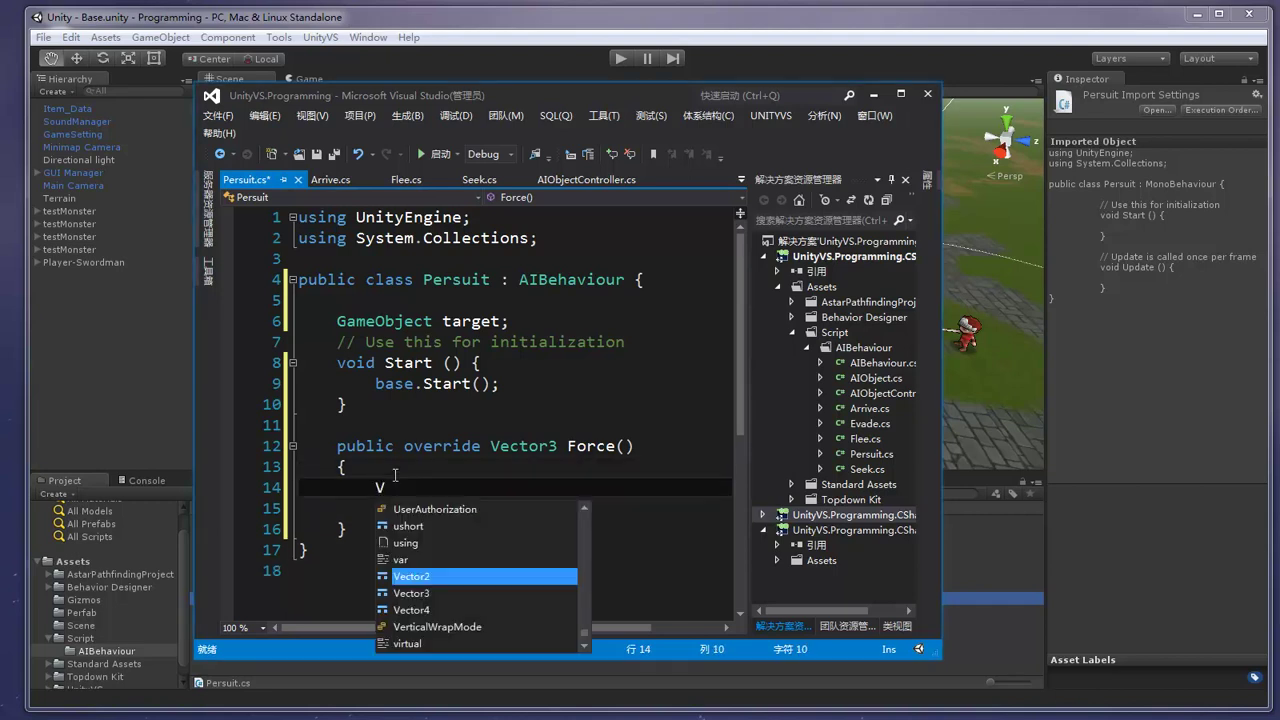
{"action": "type", "text": "e"}
{"action": "key", "text": "Down"}
{"action": "key", "text": "space"}
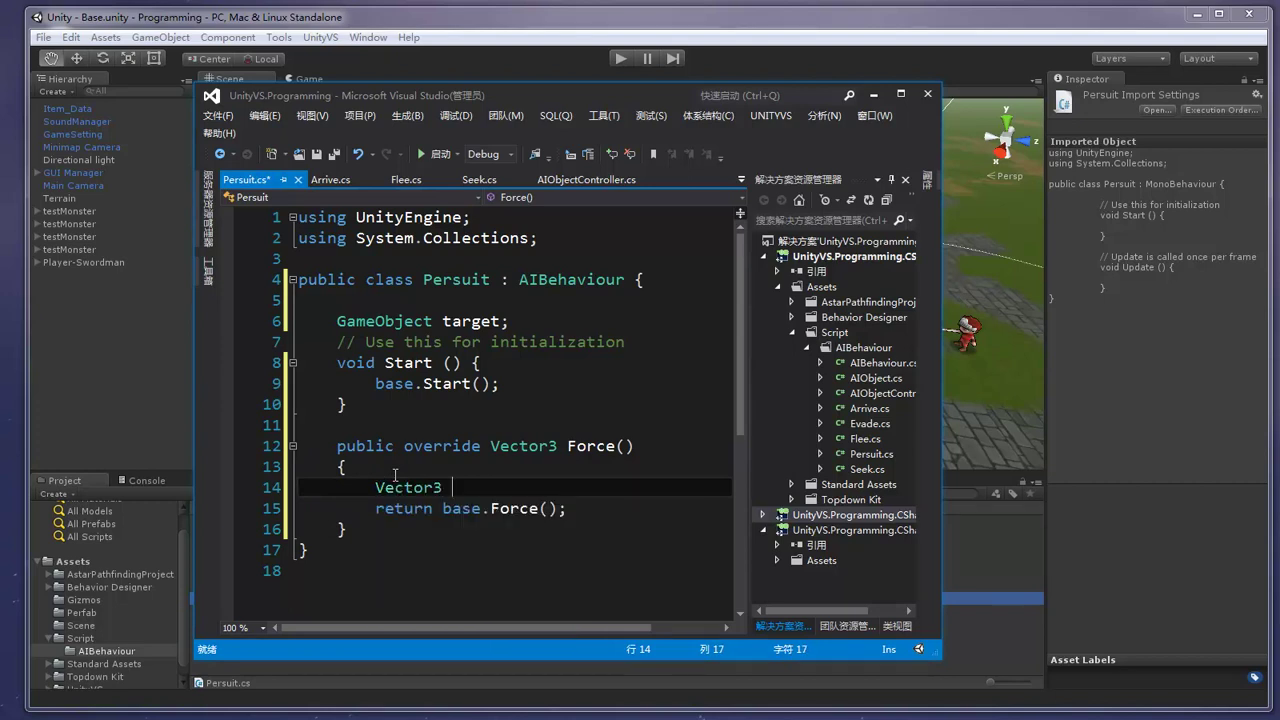
Define toTarget as target.transform.position - transform.position.
{"action": "type", "text": "toTarget = "}
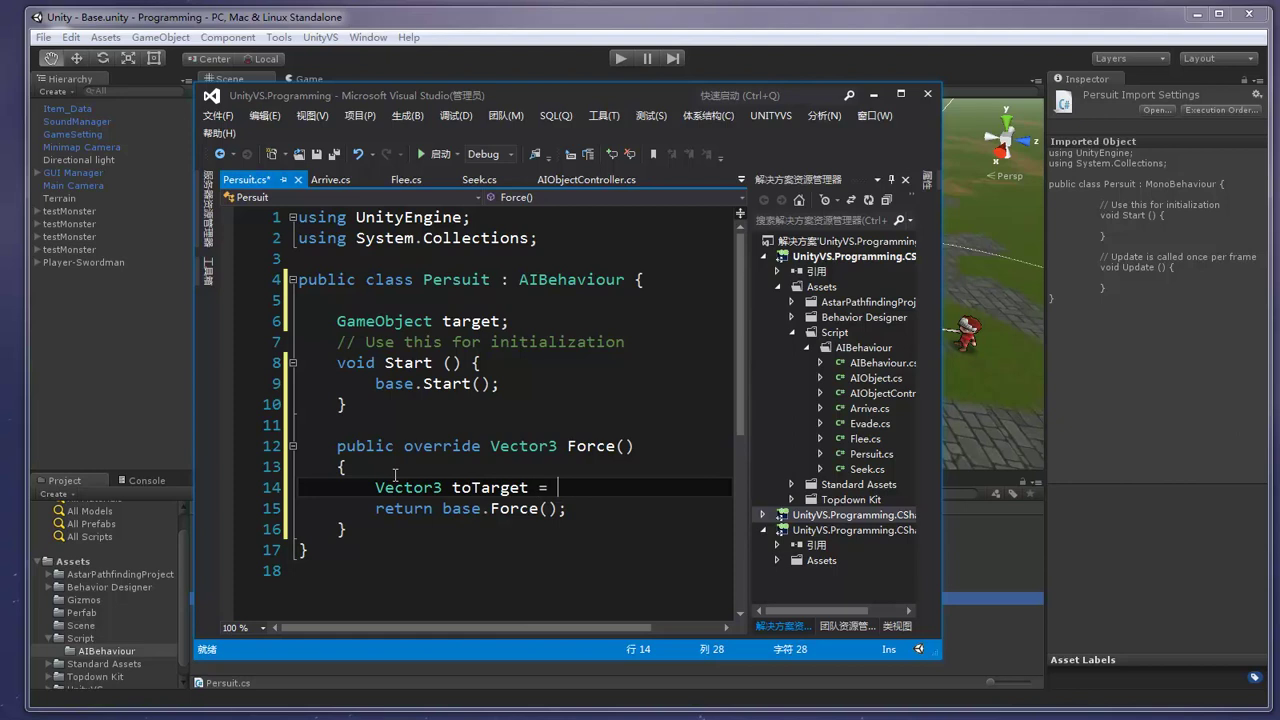
{"action": "type", "text": "tar"}
{"action": "key", "text": "Tab"}
{"action": "type", "text": ".tr"}
{"action": "key", "text": "Tab"}
{"action": "type", "text": ".po"}
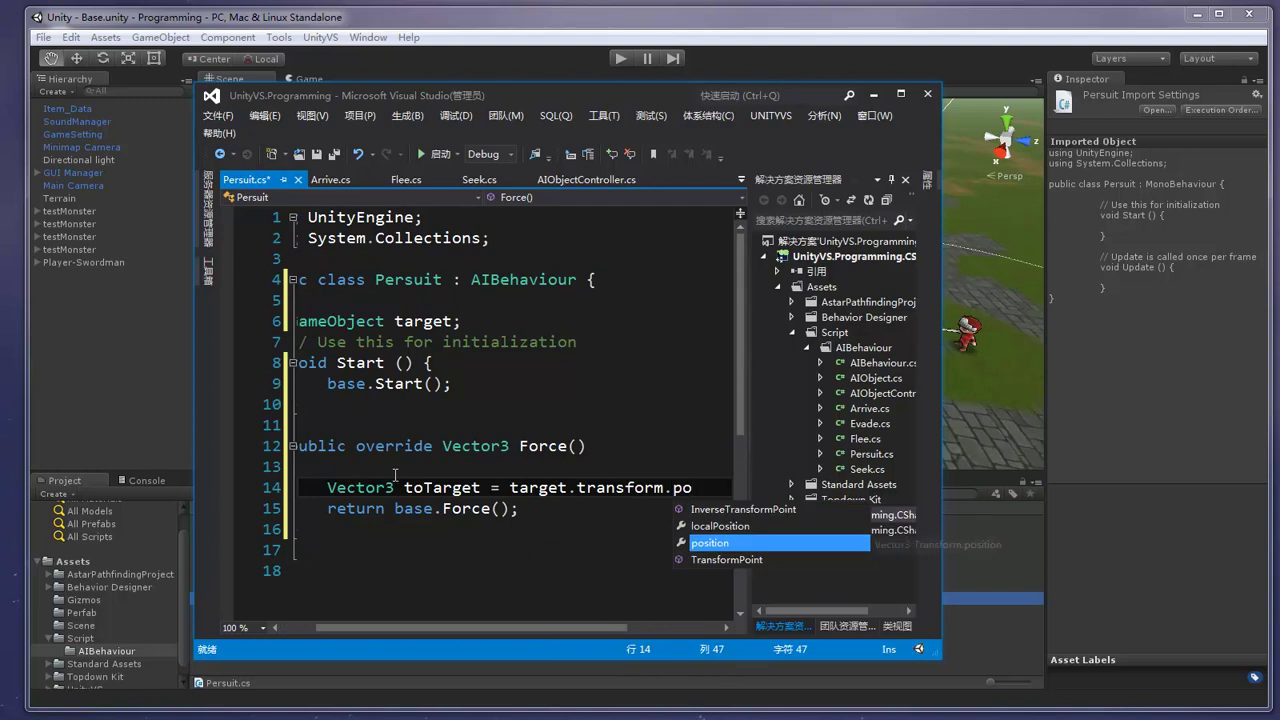
{"action": "key", "text": "Tab"}
{"action": "type", "text": "- "}
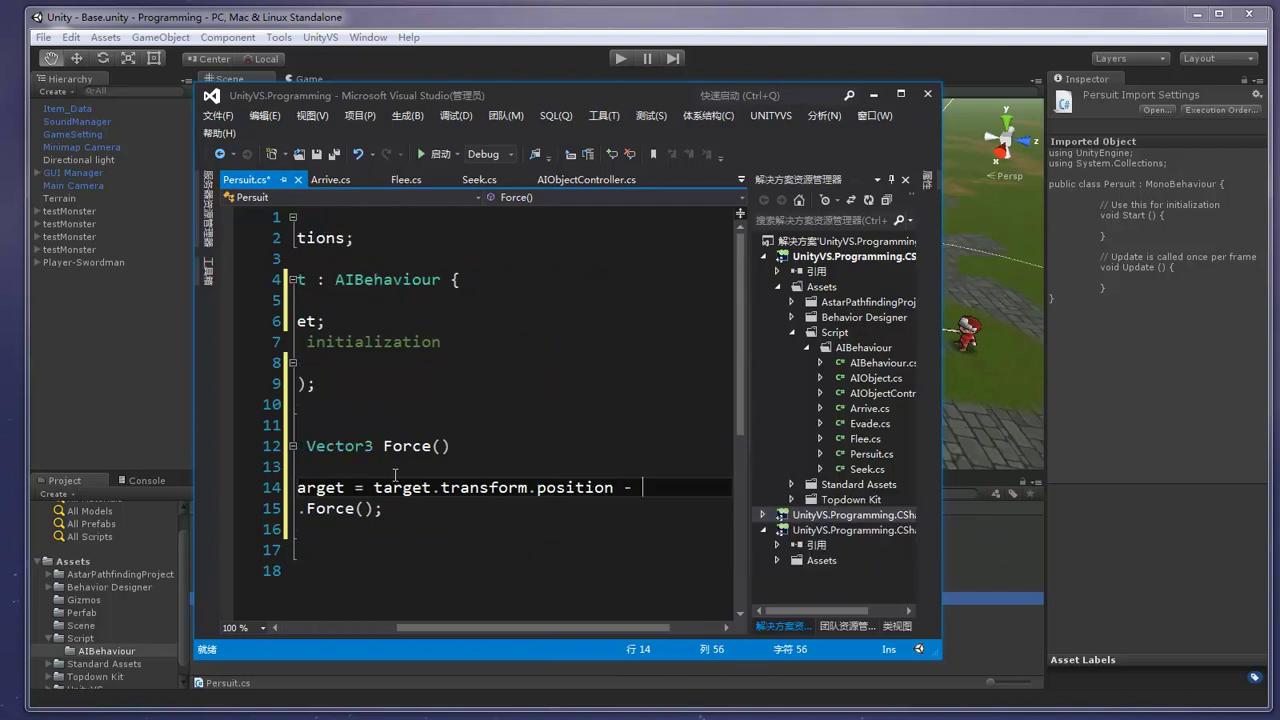
{"action": "type", "text": "tran"}
{"action": "key", "text": "Tab"}
{"action": "type", "text": ".po"}
{"action": "key", "text": "Tab"}
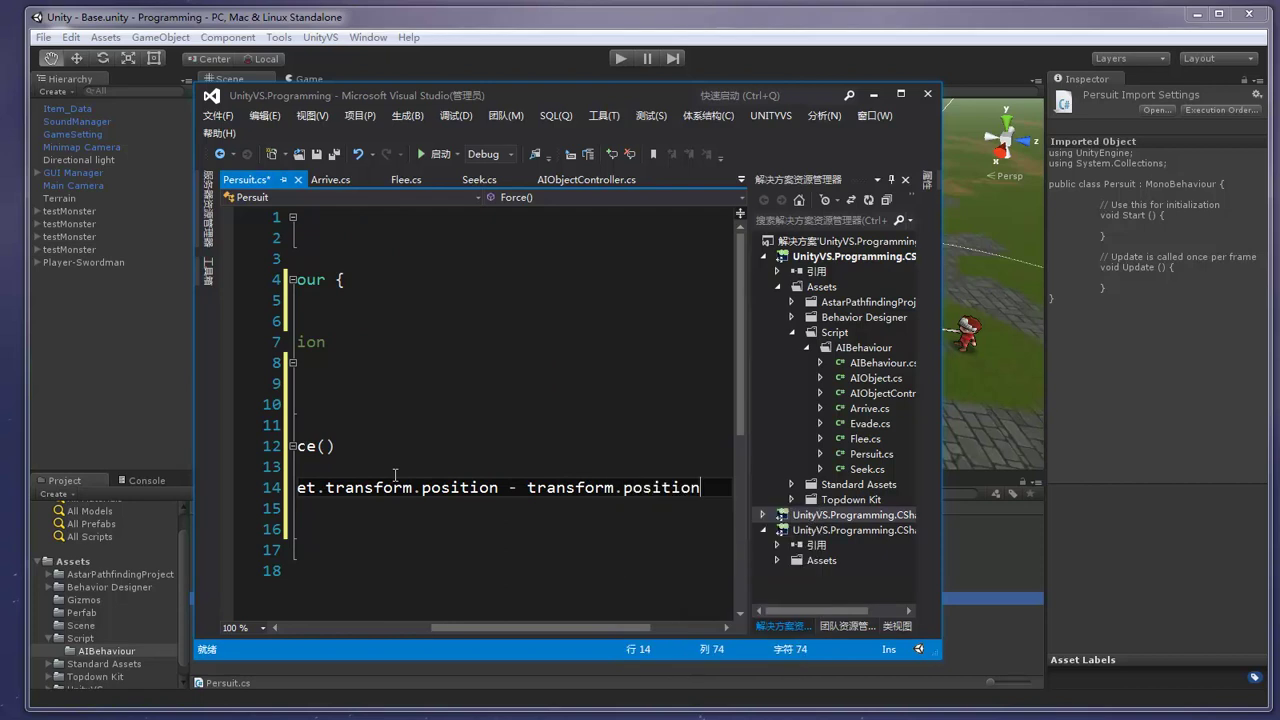
{"action": "key", "text": "Return"}
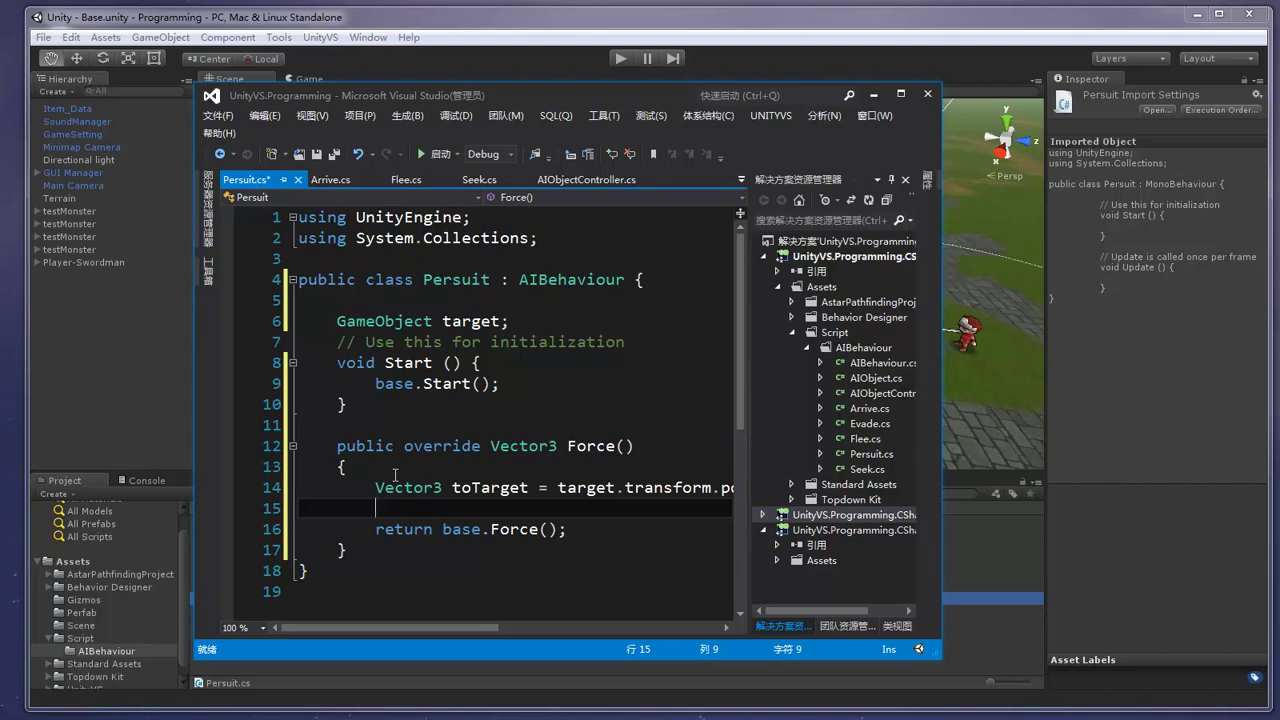
Add 'float relativeDirection = Vector3.Dot(transform.forward, target.transform.forward);' in Force().
{"action": "type", "text": "float relativeDirection"}
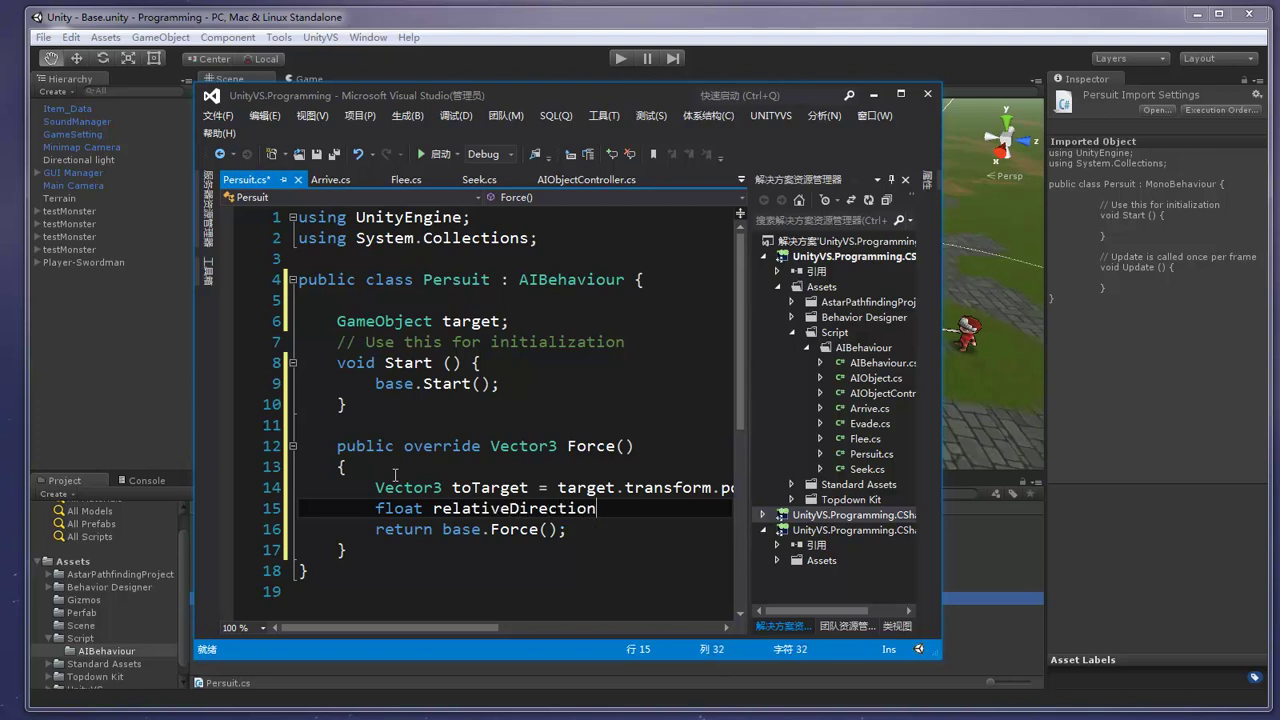
{"action": "type", "text": " = ve"}
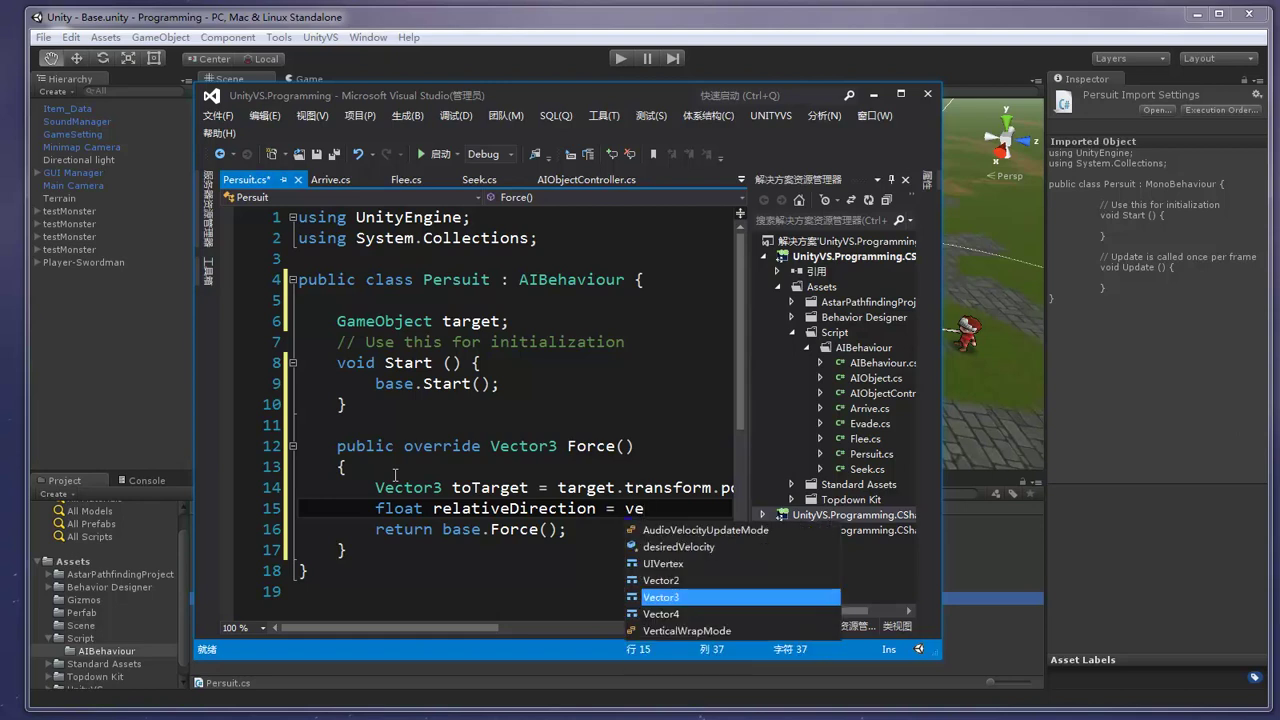
{"action": "key", "text": "Tab"}
{"action": "type", "text": ".d"}
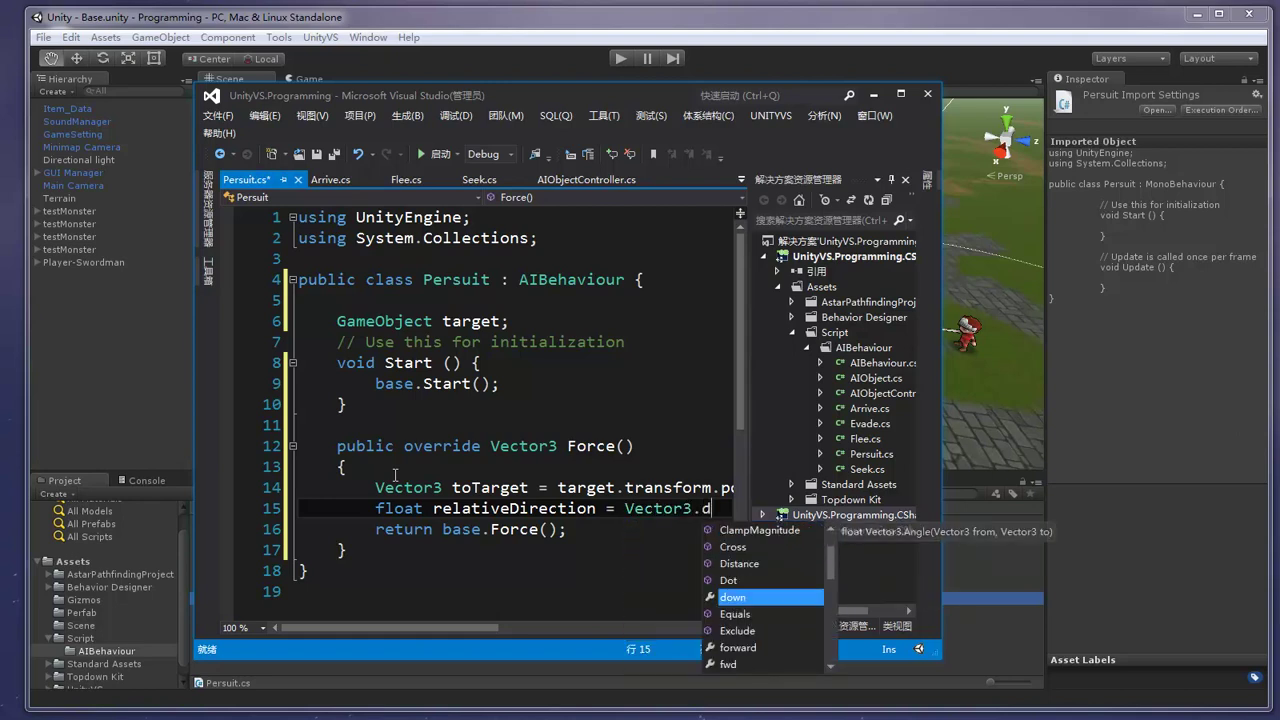
{"action": "type", "text": "o"}
{"action": "key", "text": "Up"}
{"action": "key", "text": "Tab"}
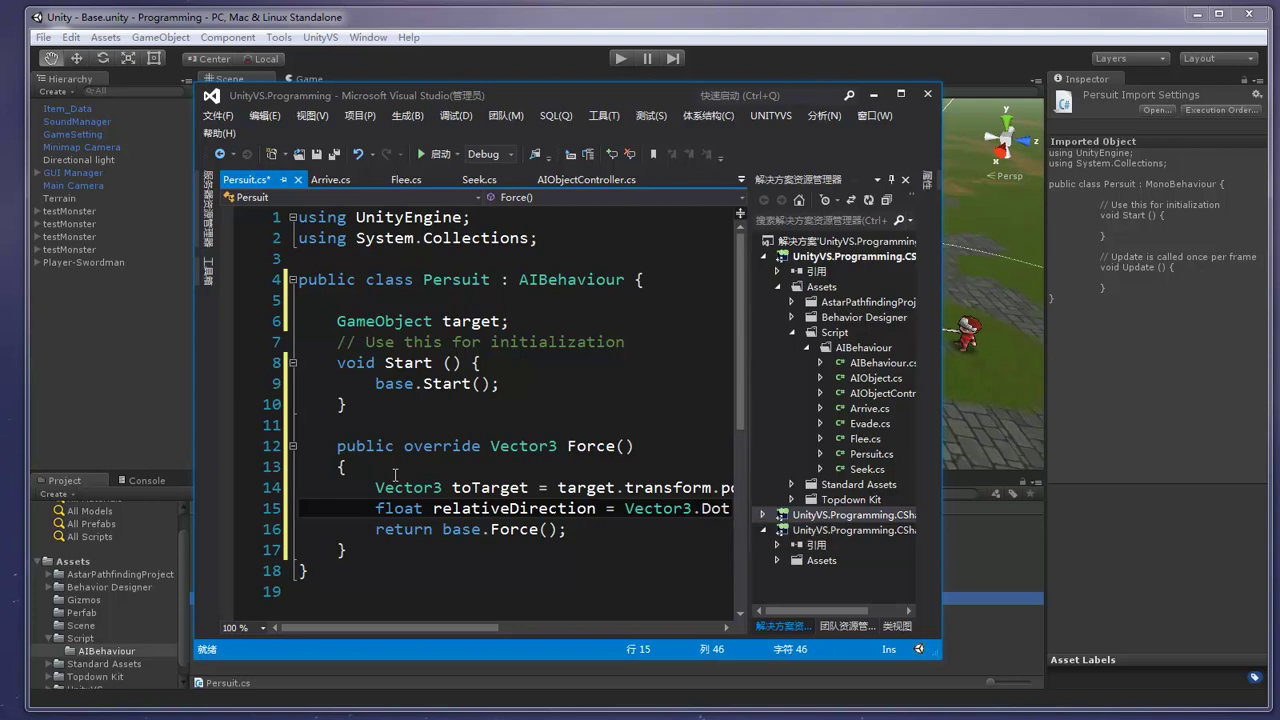
{"action": "type", "text": "();"}
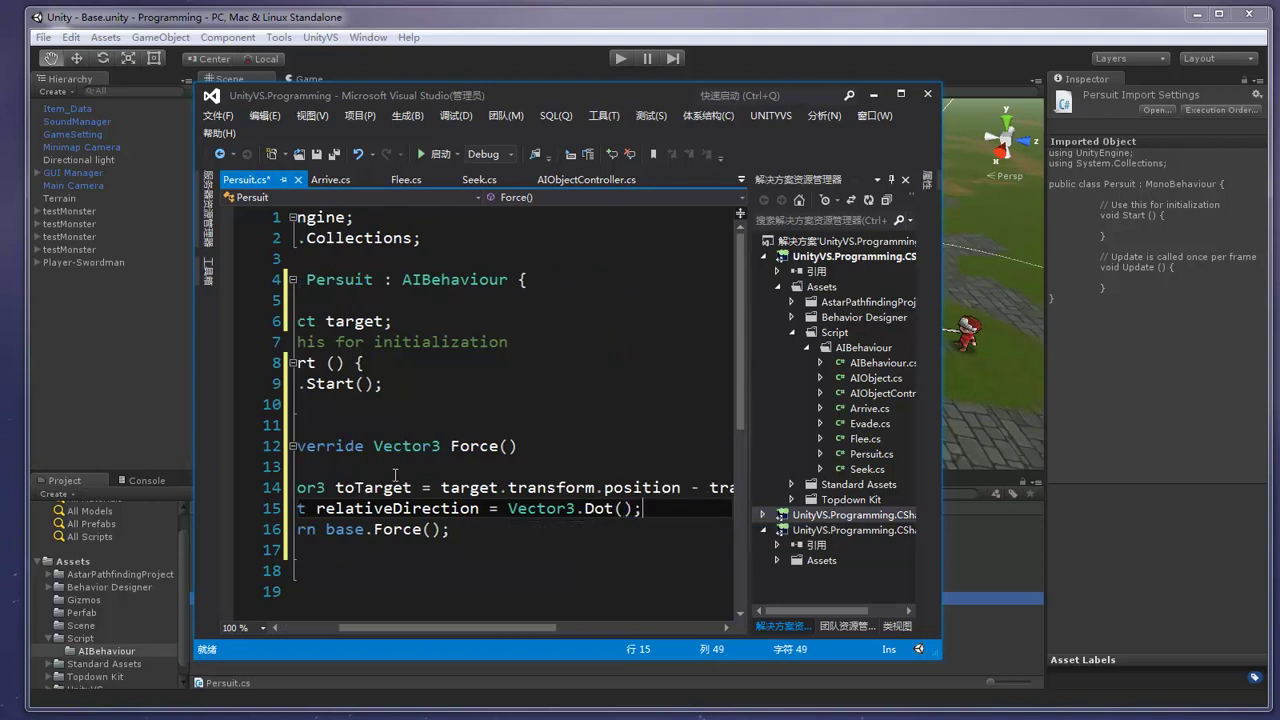
{"action": "type", "text": "tr"}
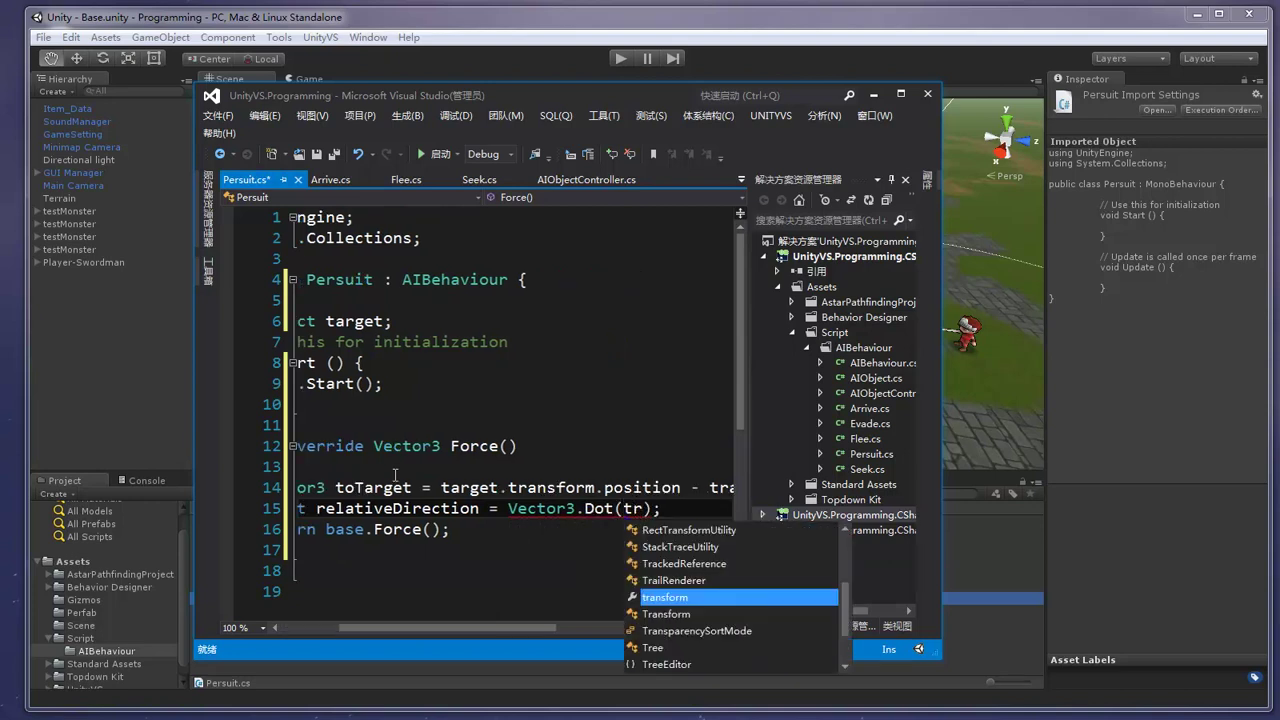
{"action": "key", "text": "Tab"}
{"action": "type", "text": ".forward"}
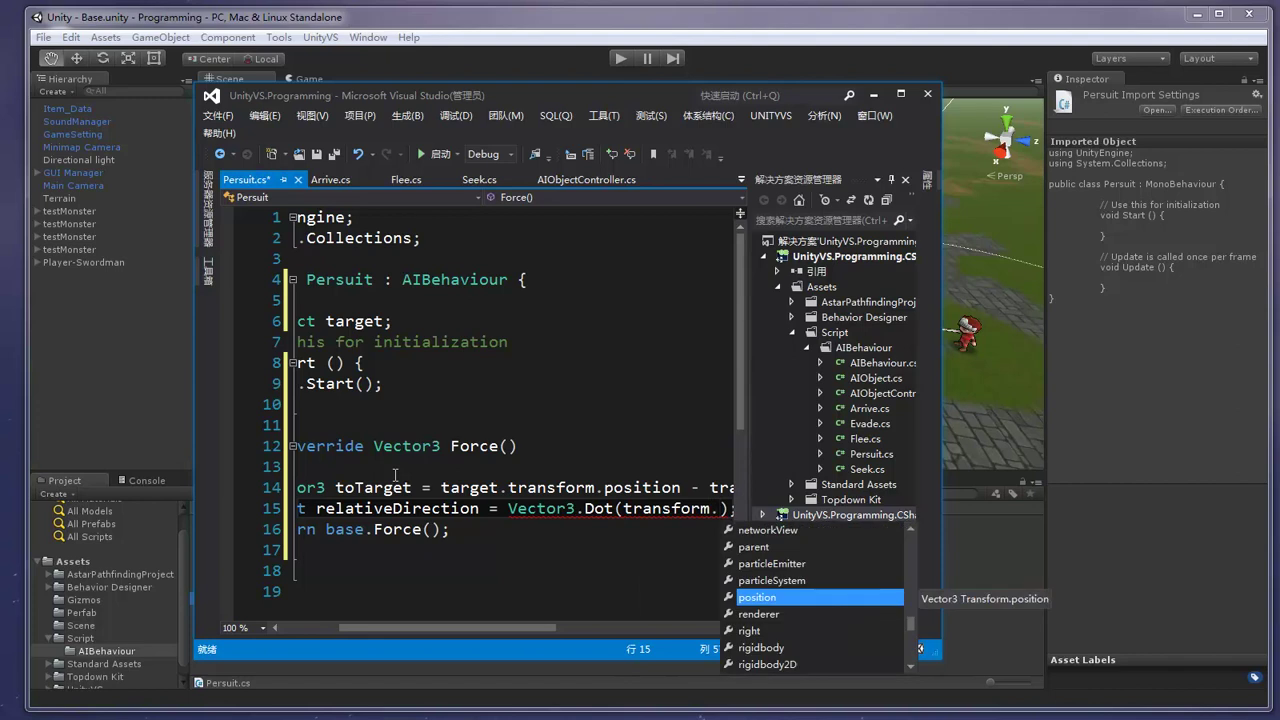
{"action": "type", "text": ", "}
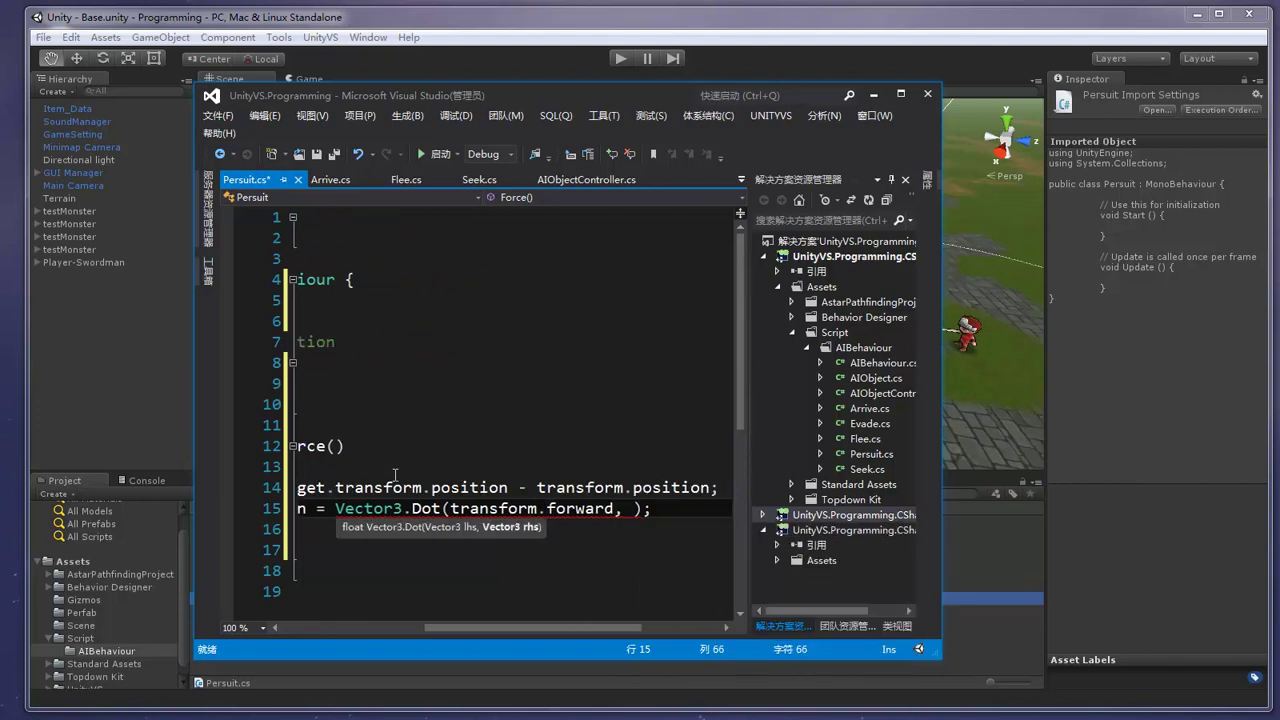
{"action": "type", "text": "tar"}
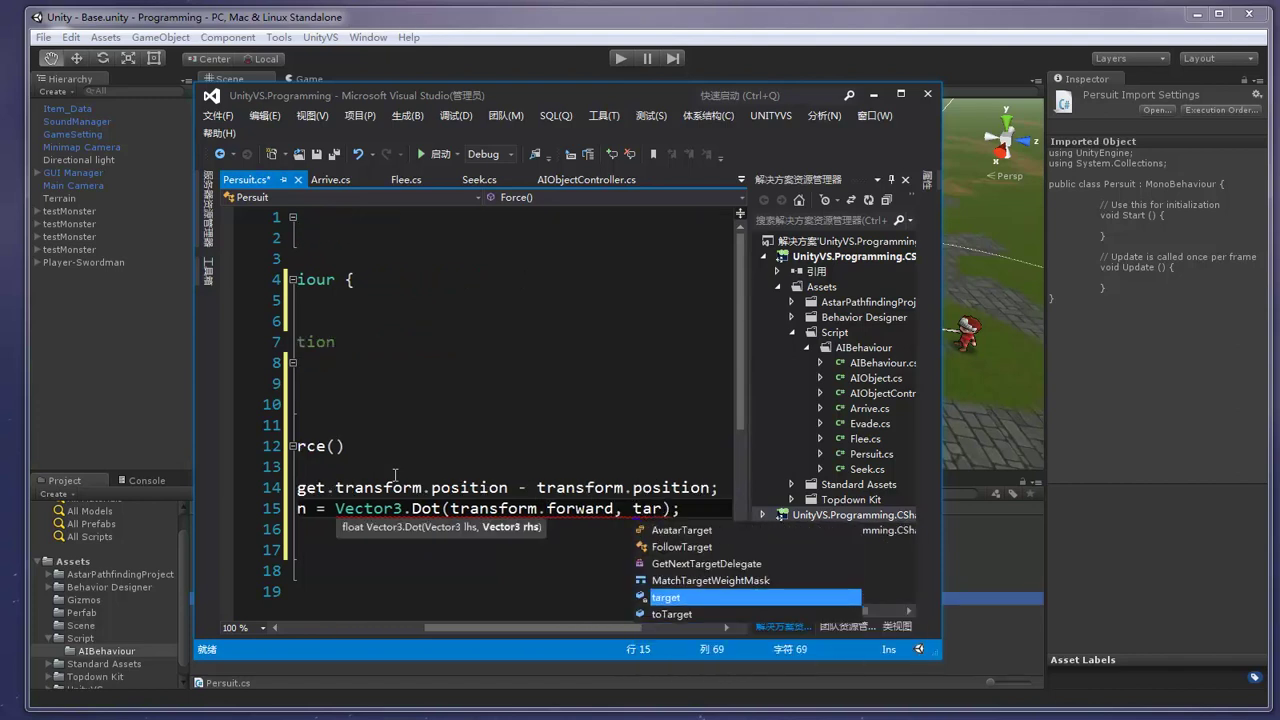
{"action": "key", "text": "Tab"}
{"action": "type", "text": ".tr"}
{"action": "type", "text": "."}
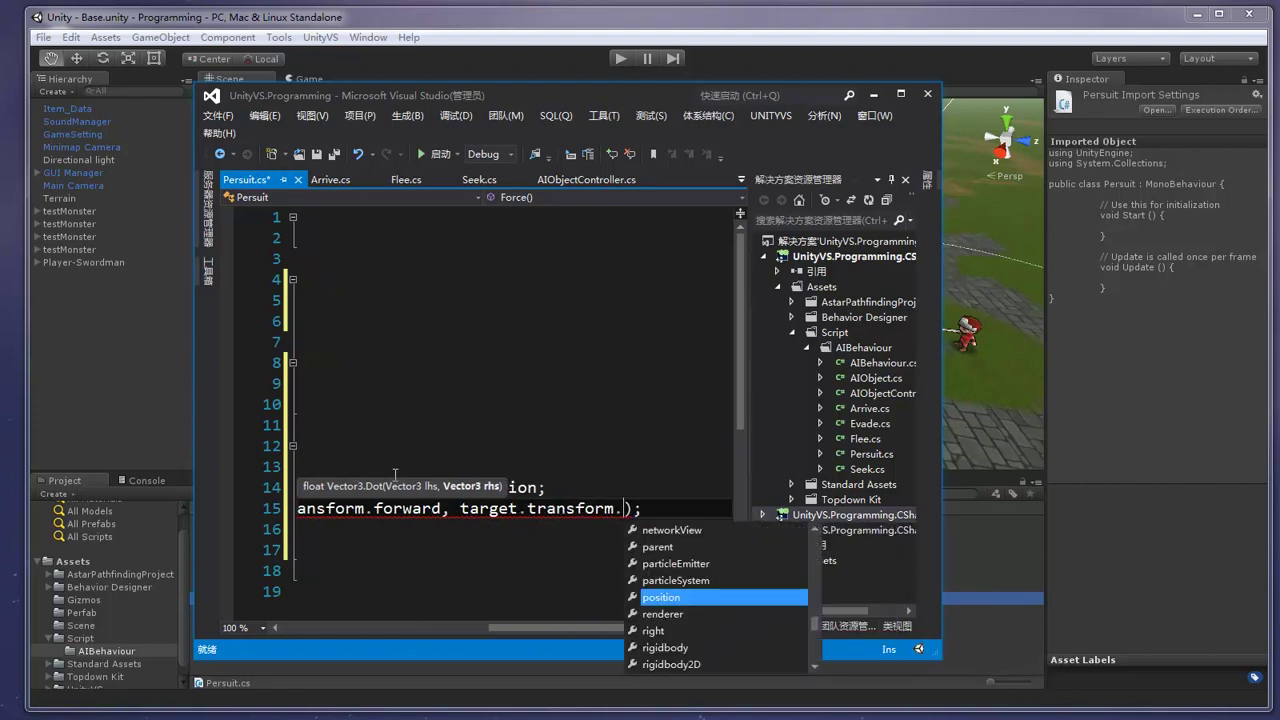
{"action": "type", "text": "f"}
{"action": "key", "text": "Tab"}
On a new line, start an if statement whose condition calls Vector3.Dot.
{"action": "key", "text": "super+Up"}
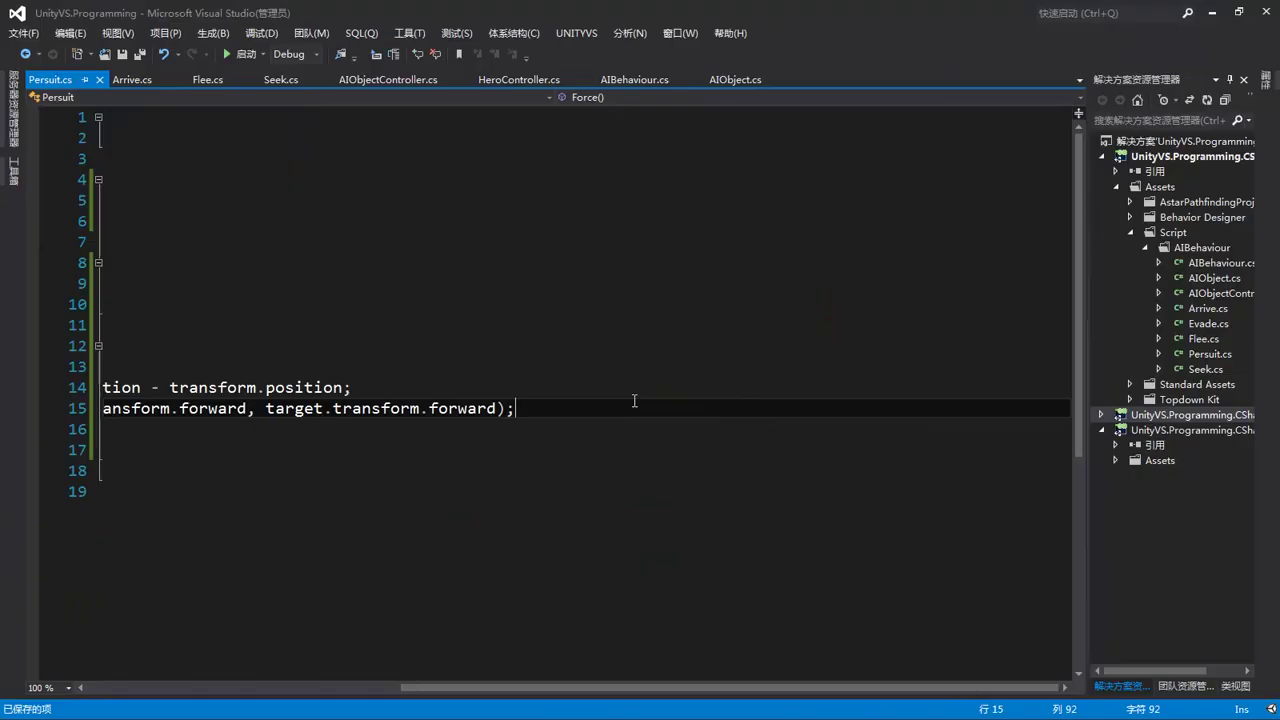
{"action": "key", "text": "Return"}
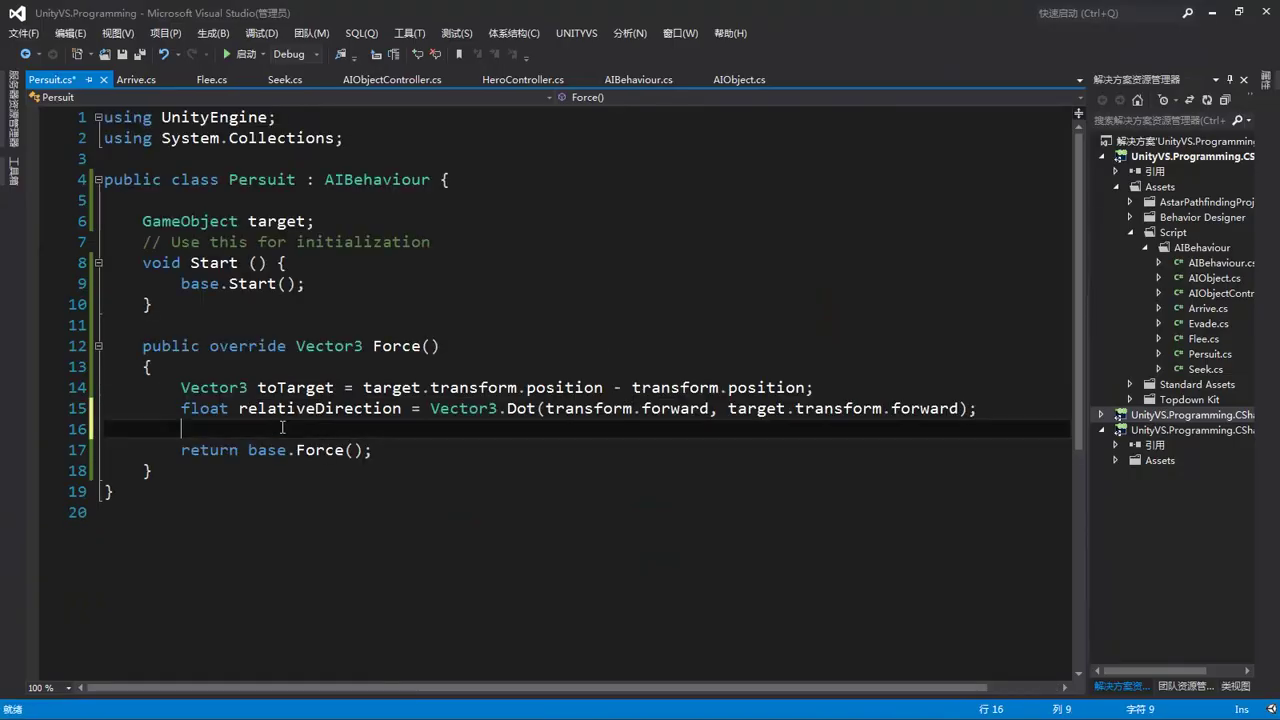
{"action": "type", "text": "if"}
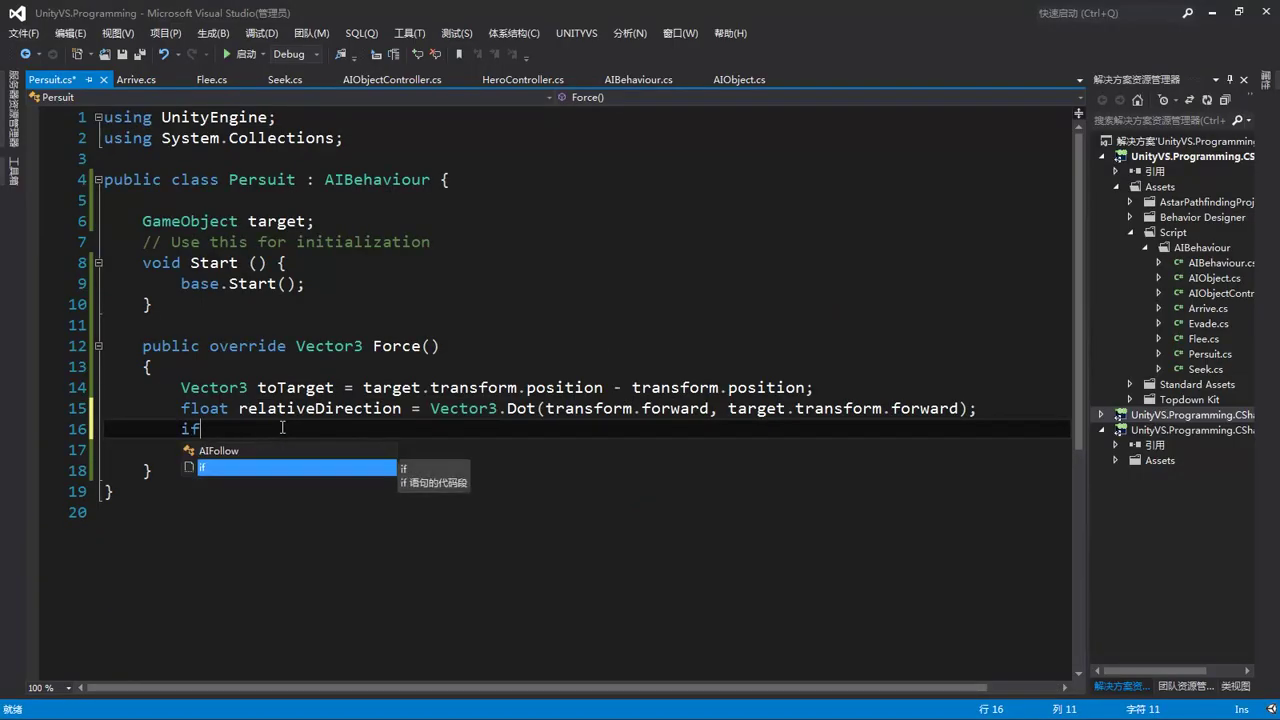
{"action": "type", "text": "()"}
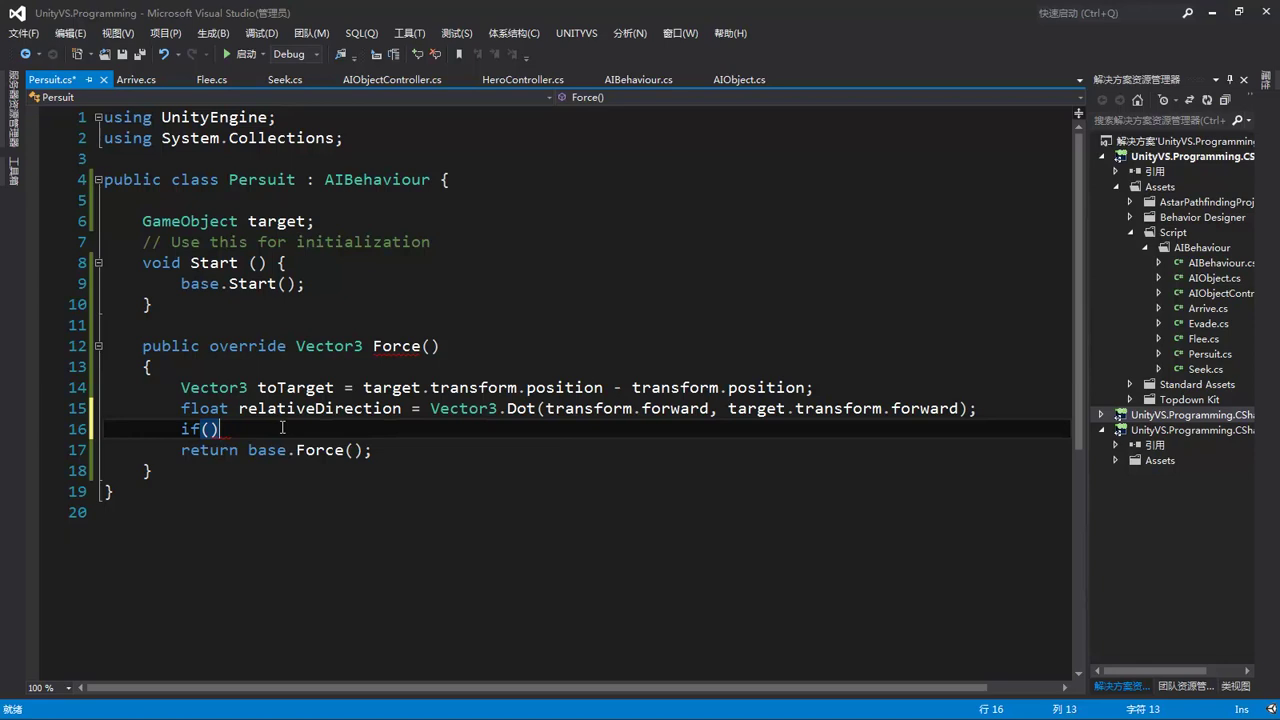
{"action": "key", "text": "Left"}
{"action": "type", "text": "ve"}
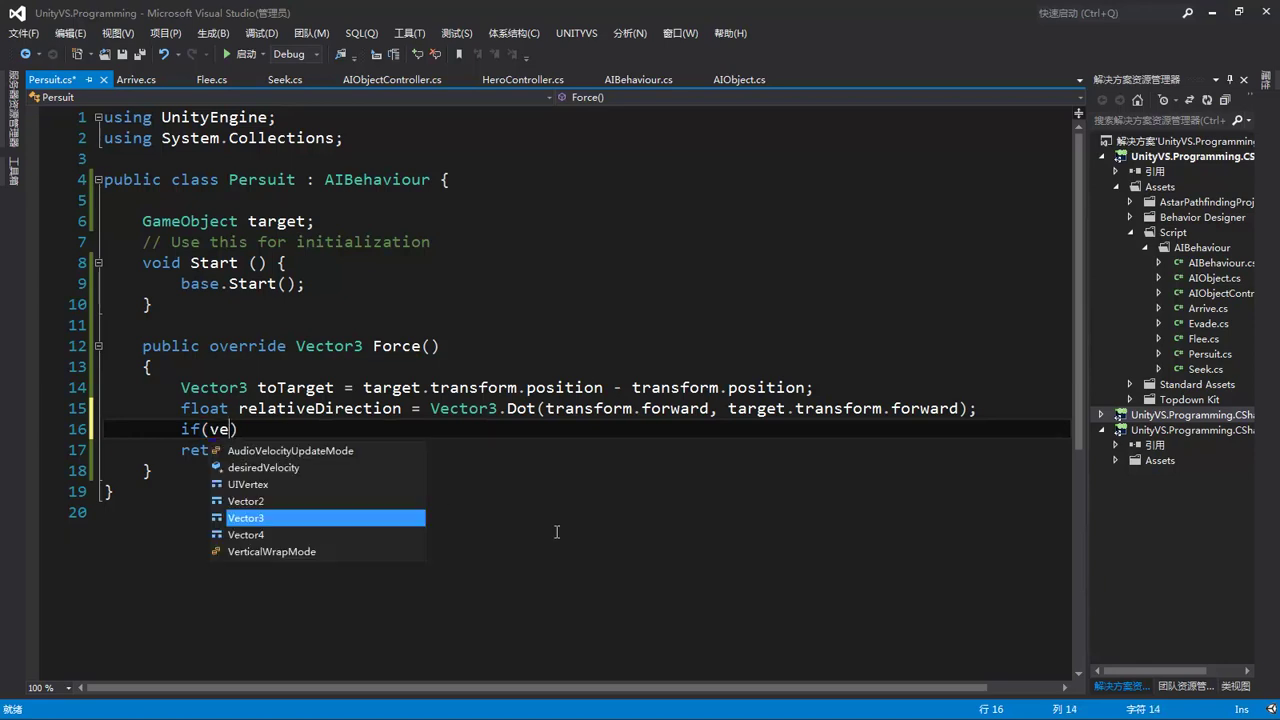
{"action": "type", "text": ".d"}
{"action": "key", "text": "Tab"}
Complete the condition as Dot(toTarget, transform.forward) > 0 && relativeDirection < -0.95f, opening an empty block.
{"action": "type", "text": "("}
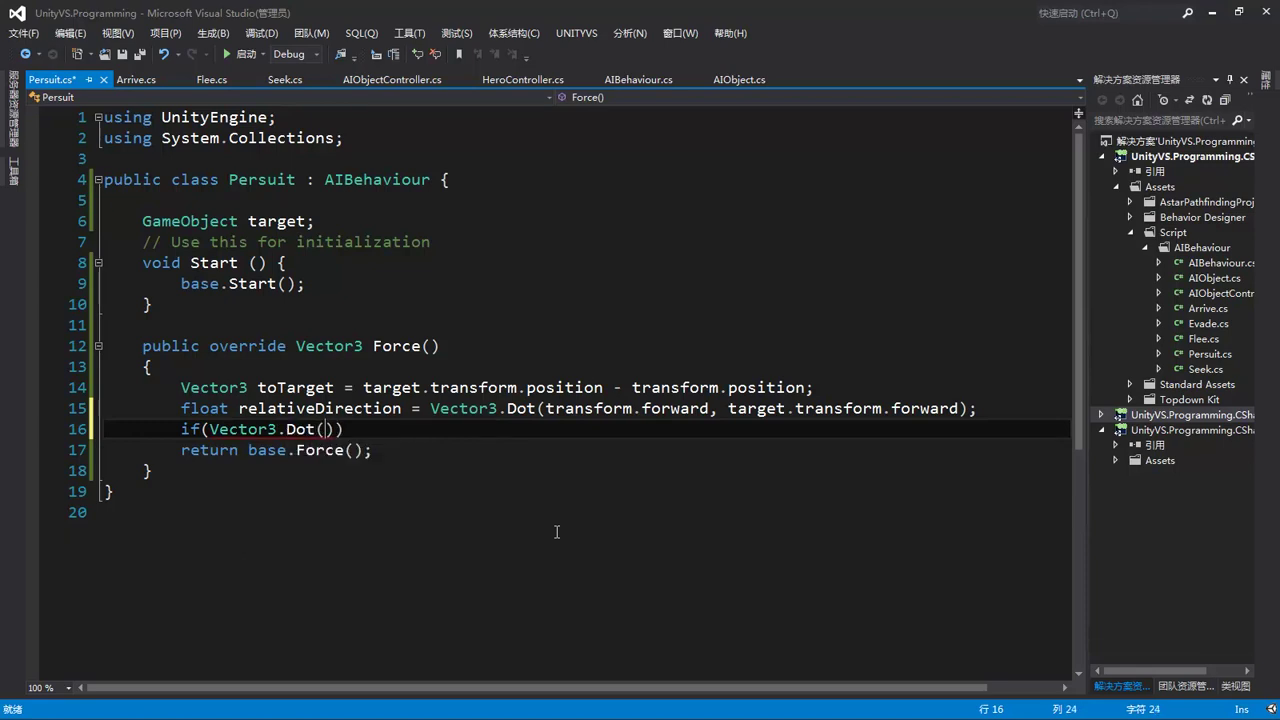
{"action": "type", "text": "toTarget, tr"}
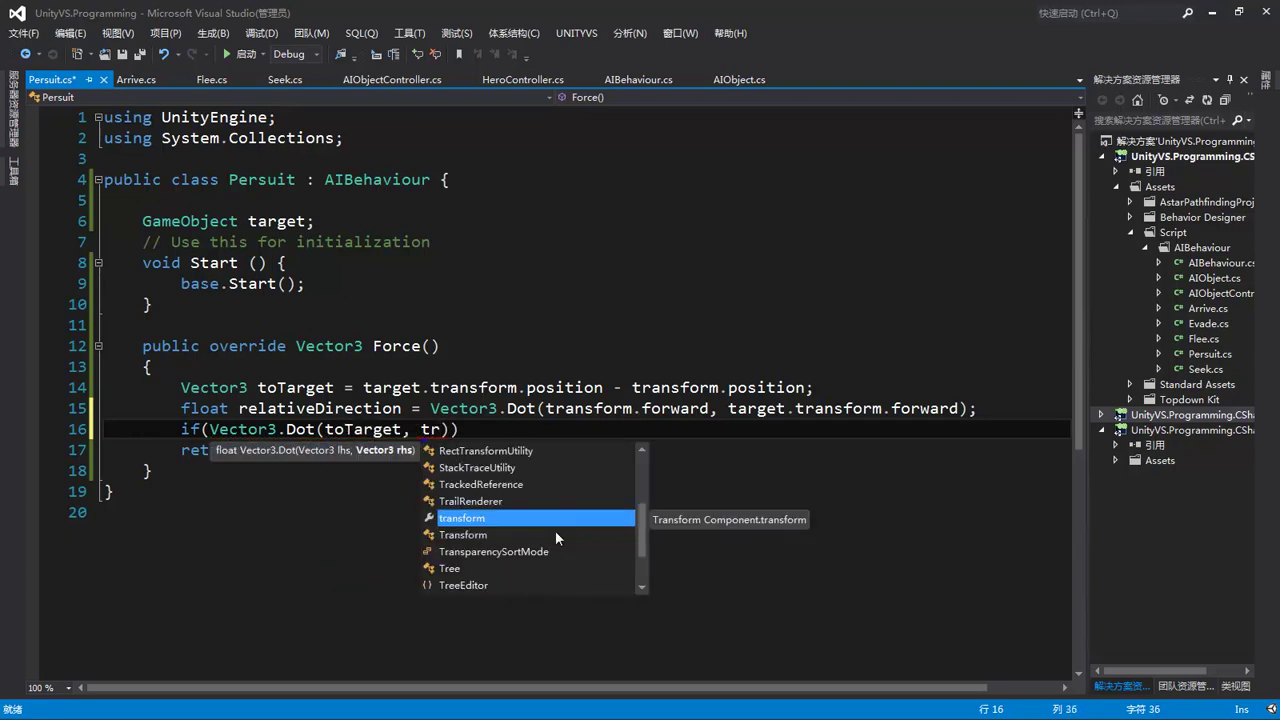
{"action": "key", "text": "Tab"}
{"action": "type", "text": ".f"}
{"action": "key", "text": "Tab"}
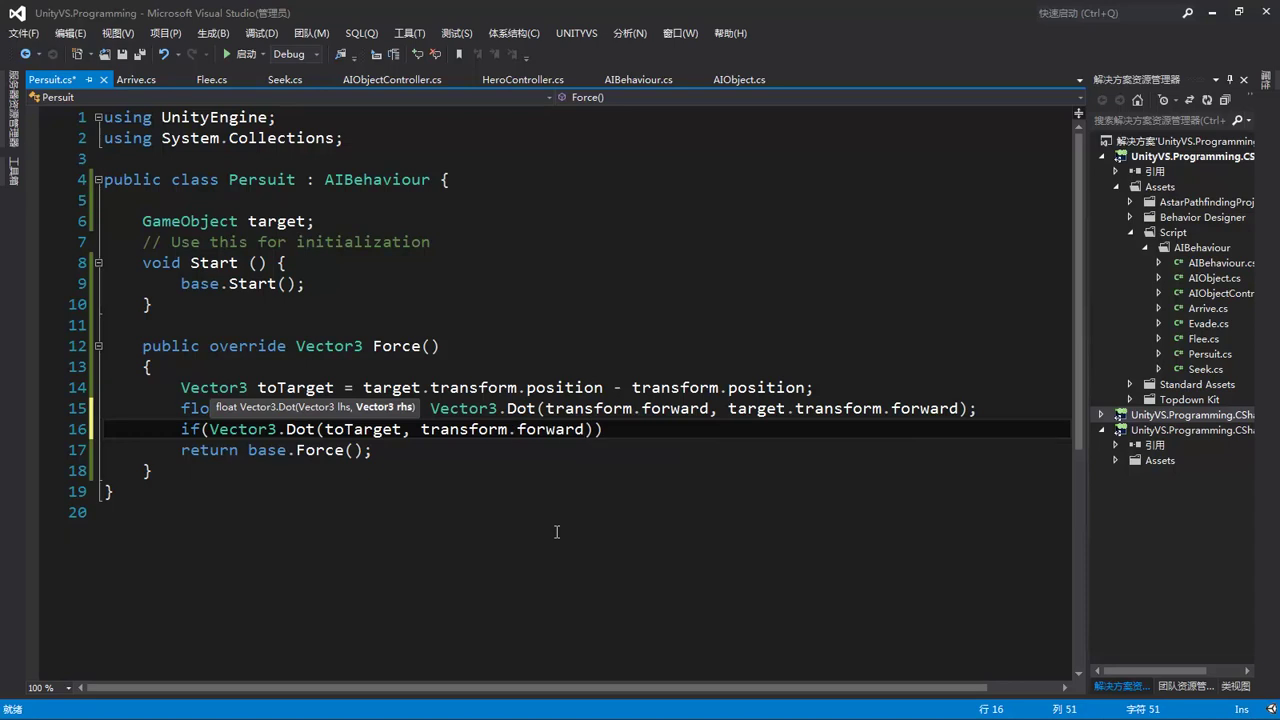
{"action": "type", "text": ") > 0"}
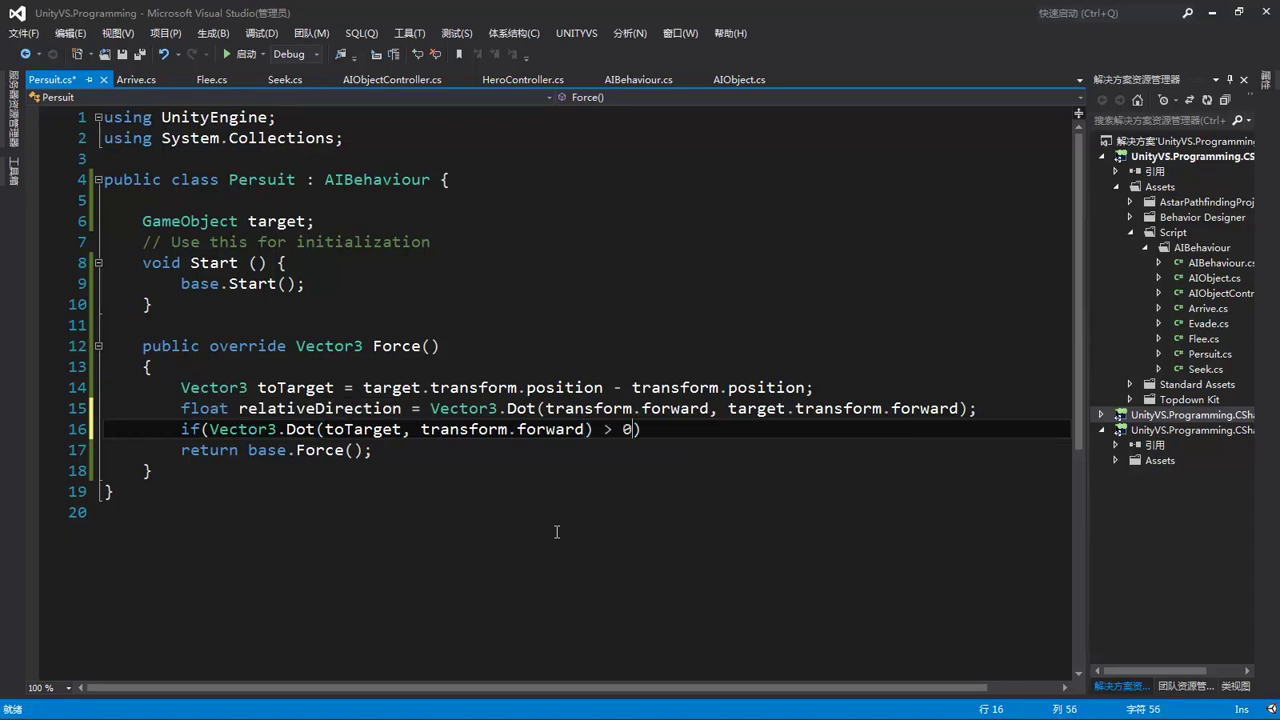
{"action": "type", "text": " && "}
{"action": "type", "text": "re"}
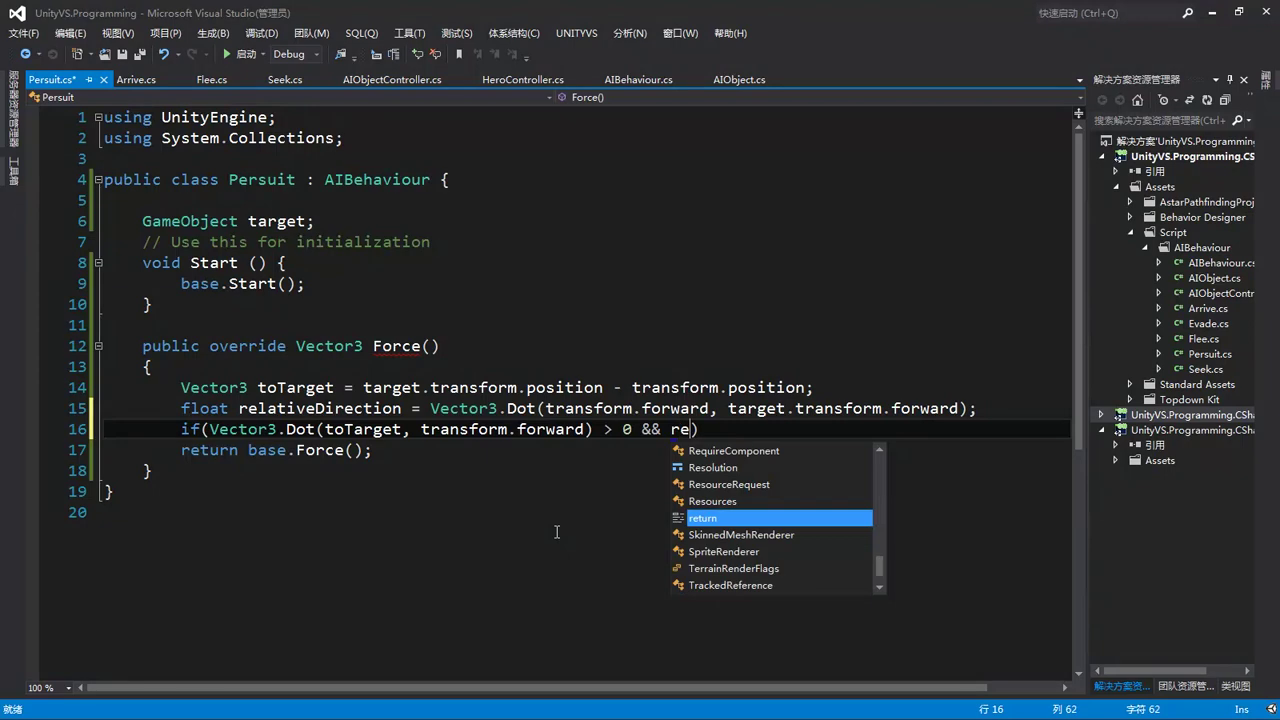
{"action": "type", "text": "l"}
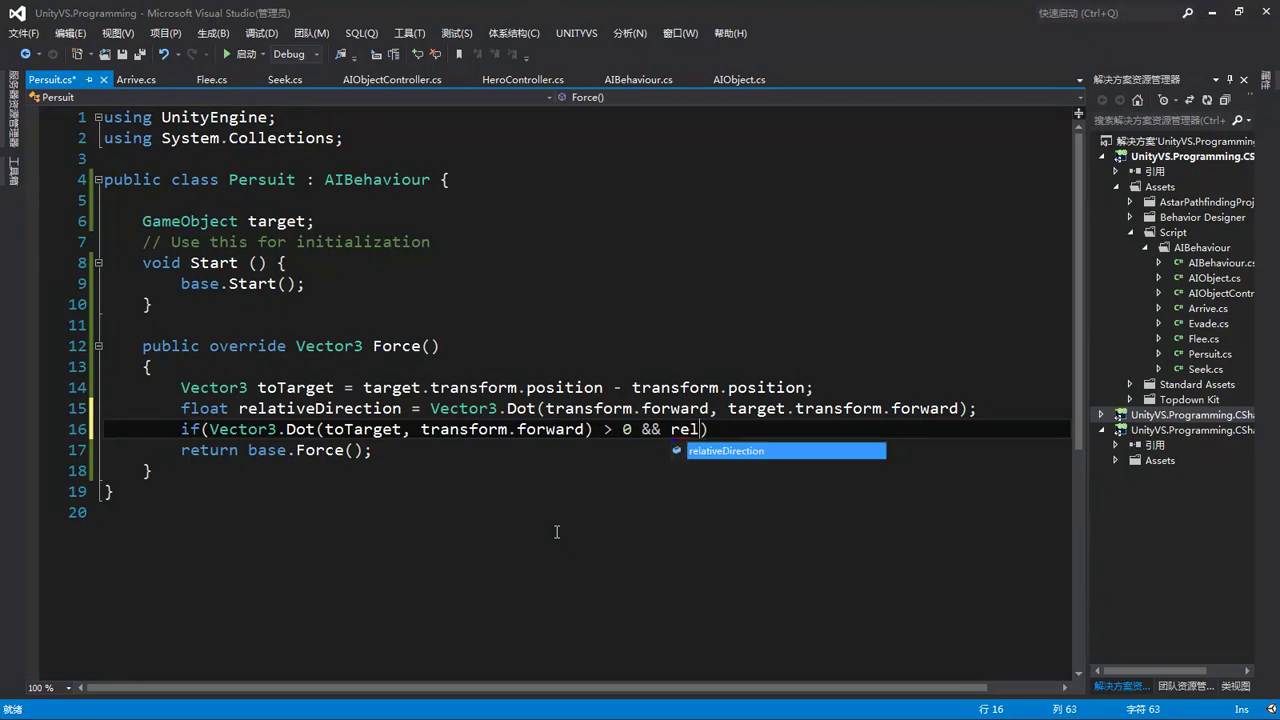
{"action": "key", "text": "Tab"}
{"action": "type", "text": "< -0.95f) {"}
{"action": "key", "text": "Return"}
{"action": "key", "text": "Return"}
Inside the if block, set desiredVelocity to (target.transform.position - transform.position).normalized * maxSpeed.
{"action": "key", "text": "Up"}
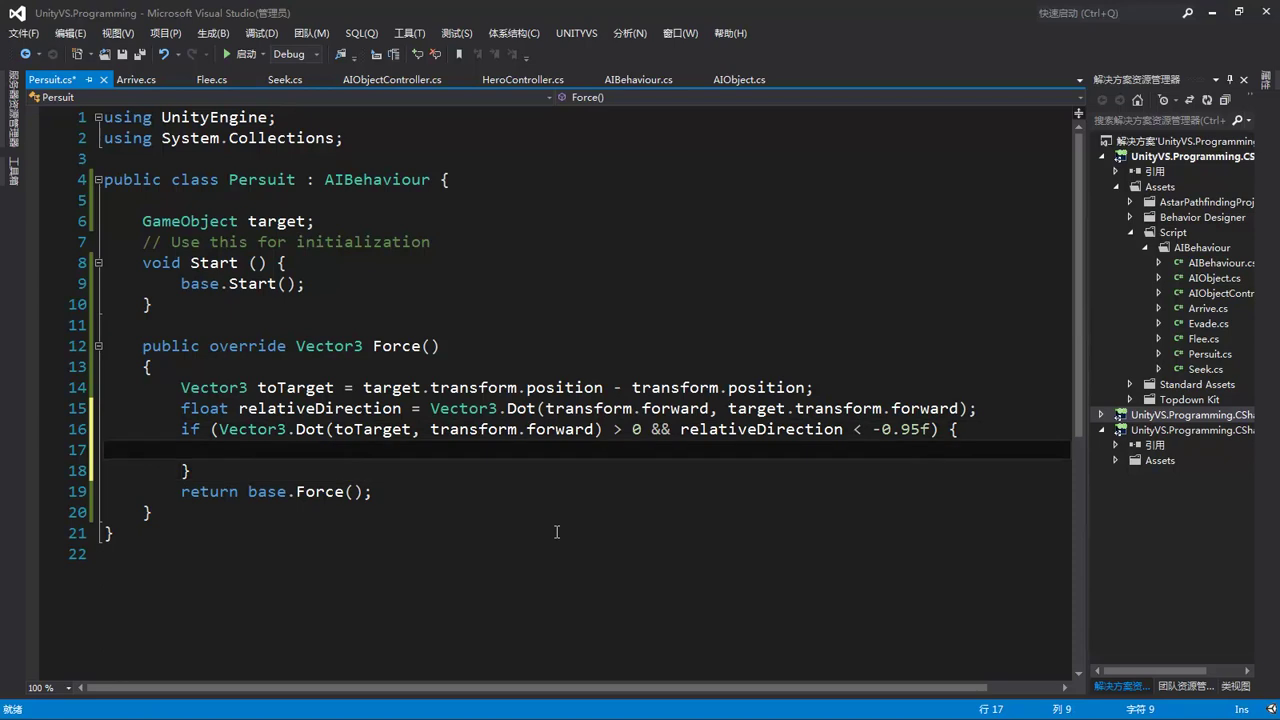
{"action": "left_click_drag", "start_coordinate": [873, 429], "coordinate": [929, 429]}
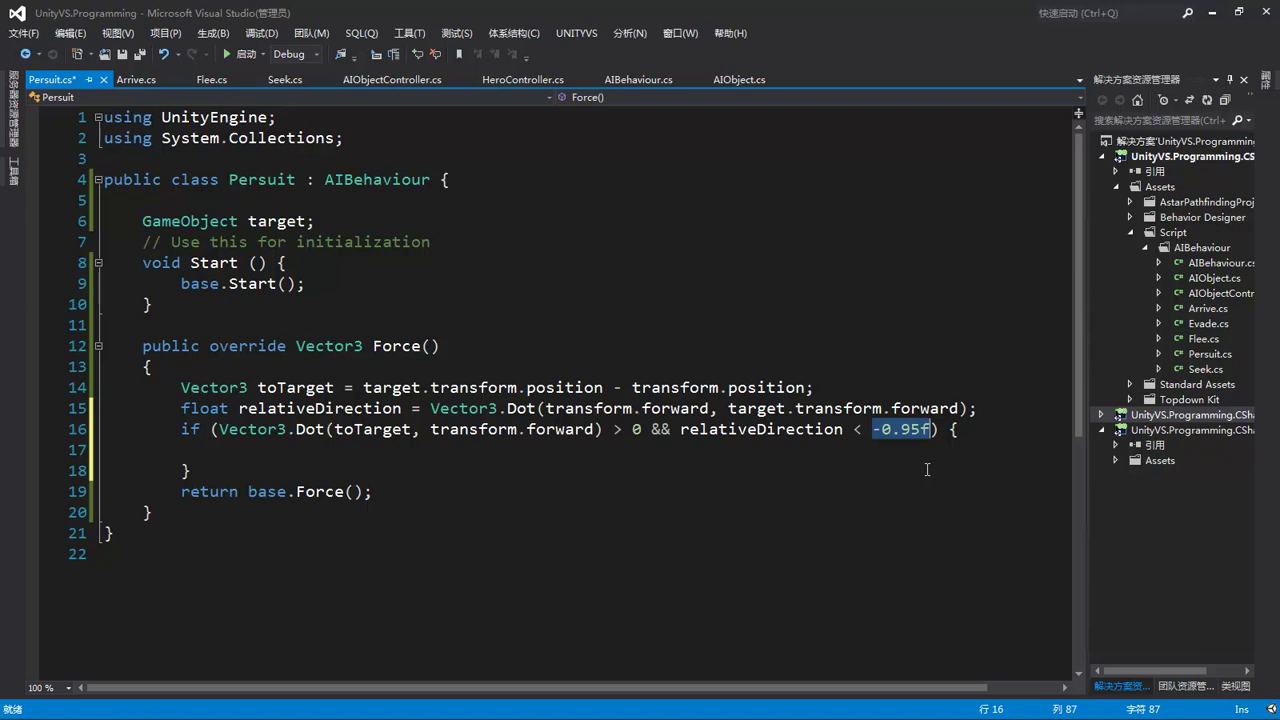
{"action": "left_click", "coordinate": [303, 450]}
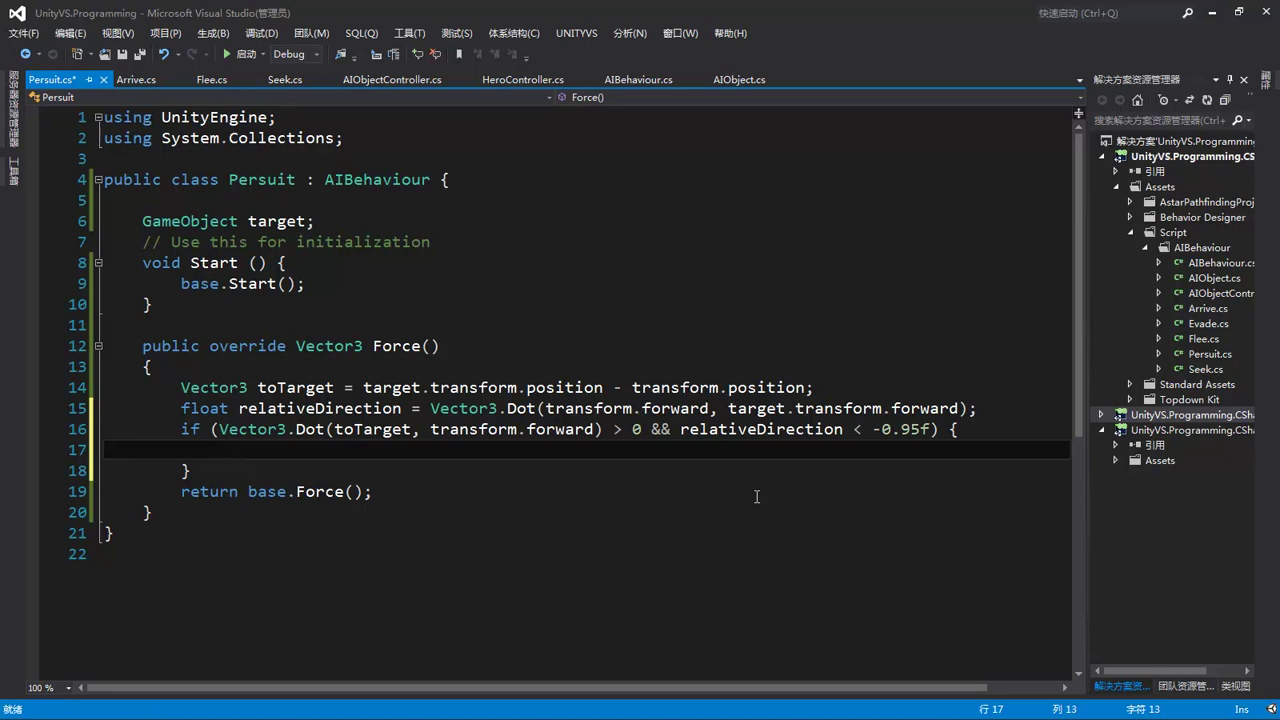
{"action": "type", "text": "desiredVelocity"}
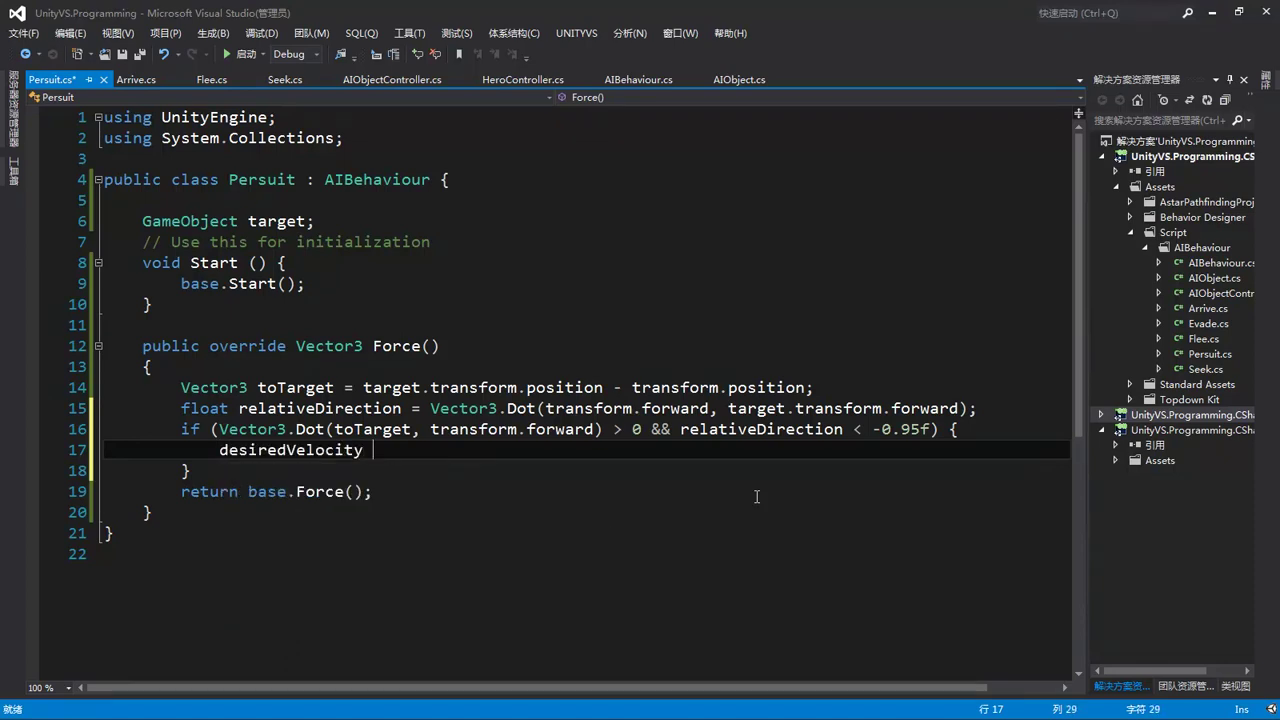
{"action": "type", "text": " = ("}
{"action": "type", "text": "tar"}
{"action": "key", "text": "Tab"}
{"action": "type", "text": ".tr"}
{"action": "key", "text": "Tab"}
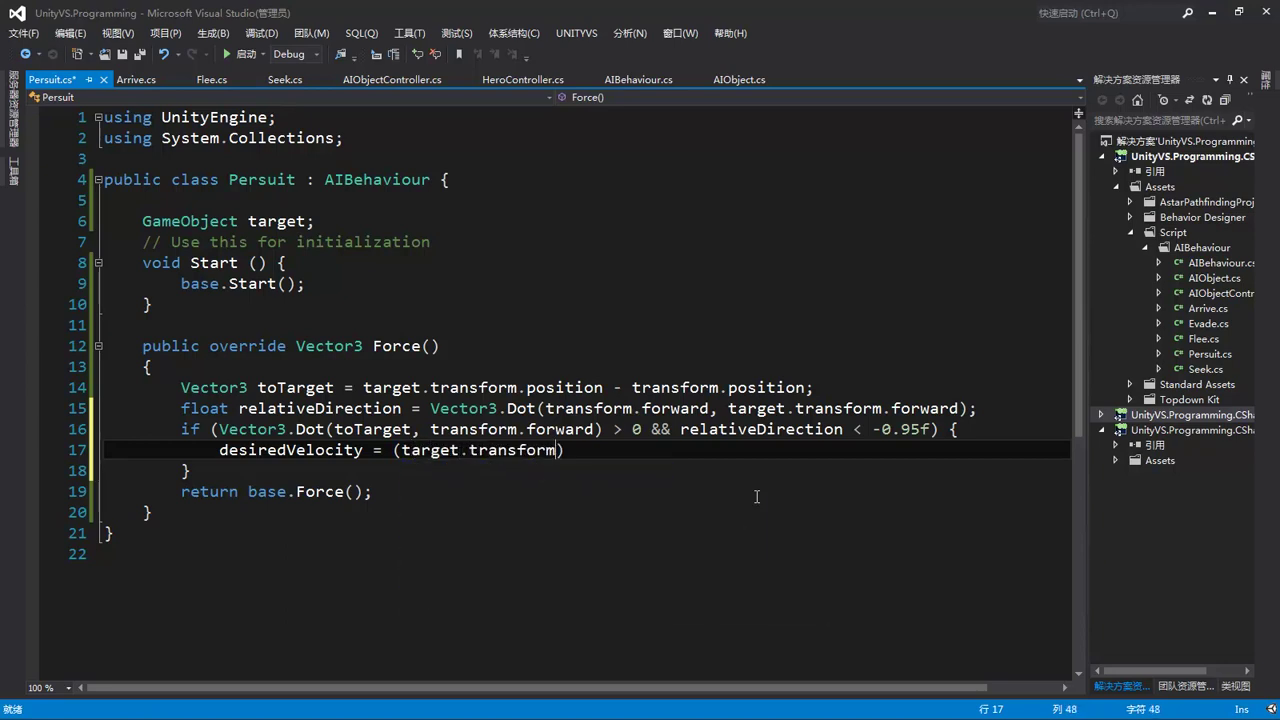
{"action": "type", "text": ".p"}
{"action": "key", "text": "Tab"}
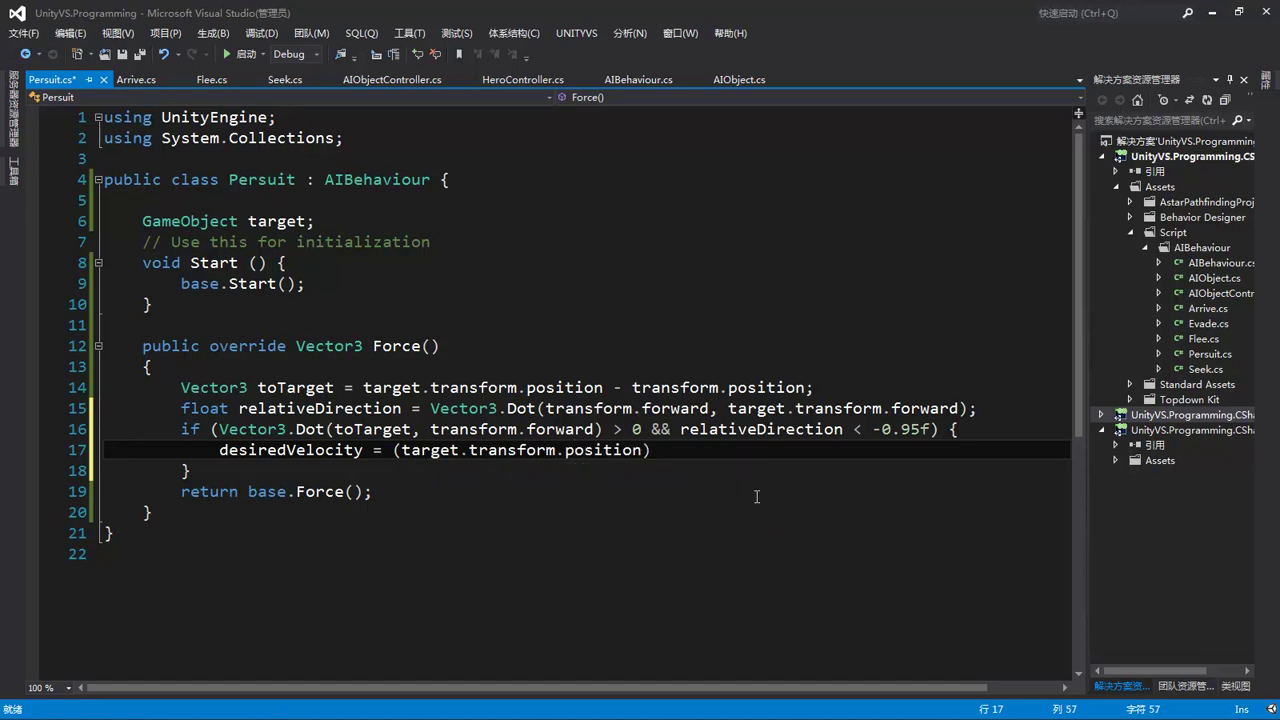
{"action": "type", "text": "- tr"}
{"action": "key", "text": "Tab"}
{"action": "type", "text": ".po"}
{"action": "key", "text": "Tab"}
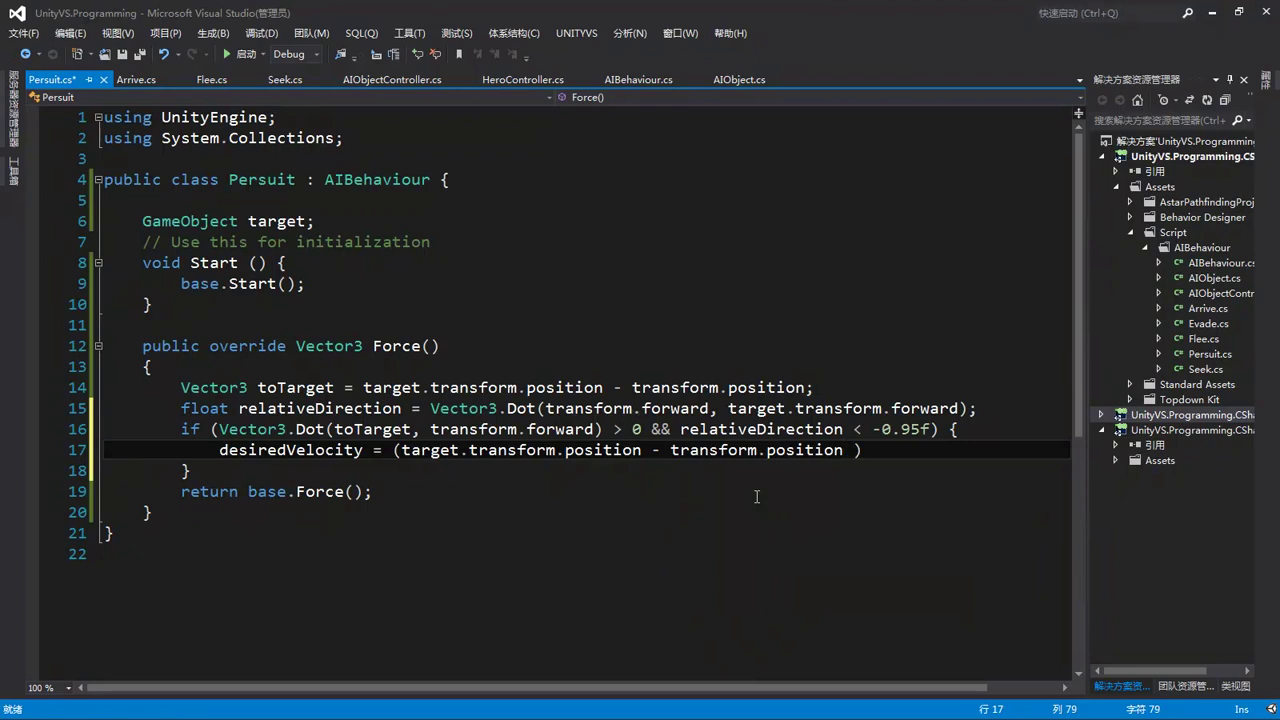
{"action": "key", "text": "BackSpace"}
{"action": "type", "text": ")"}
{"action": "type", "text": ".n"}
{"action": "key", "text": "Tab"}
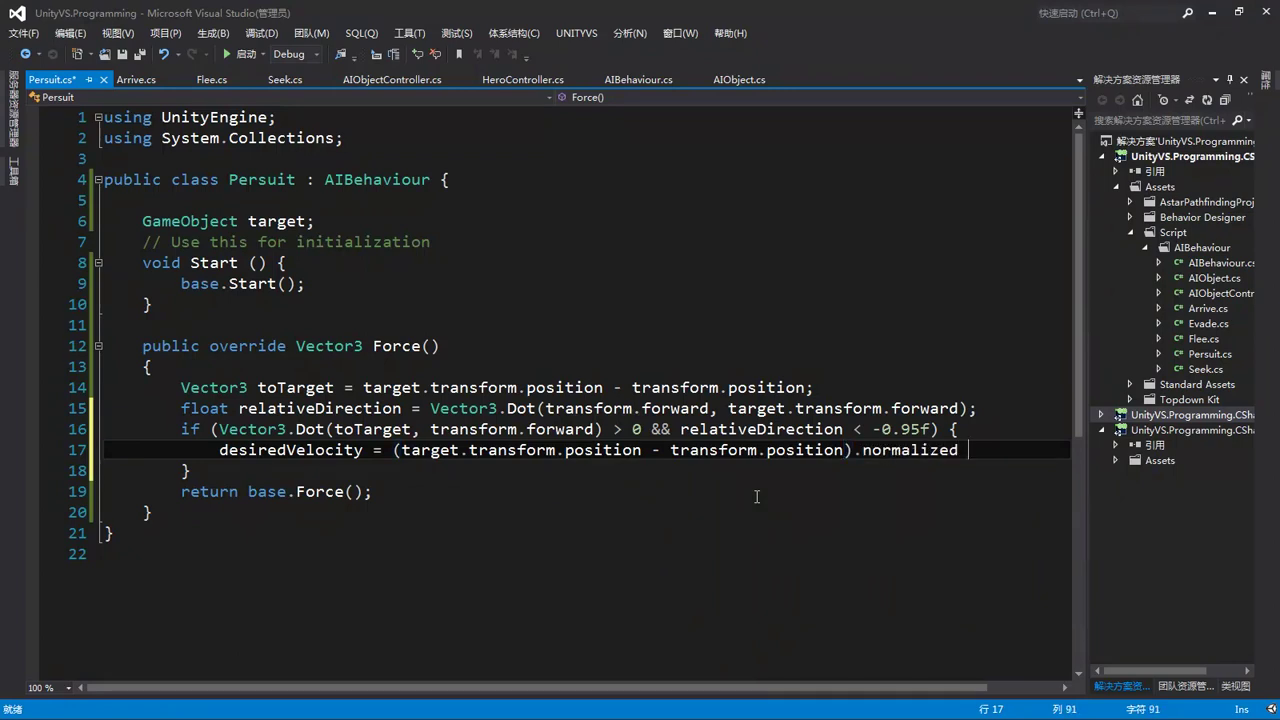
{"action": "type", "text": "* max"}
{"action": "key", "text": "Tab"}
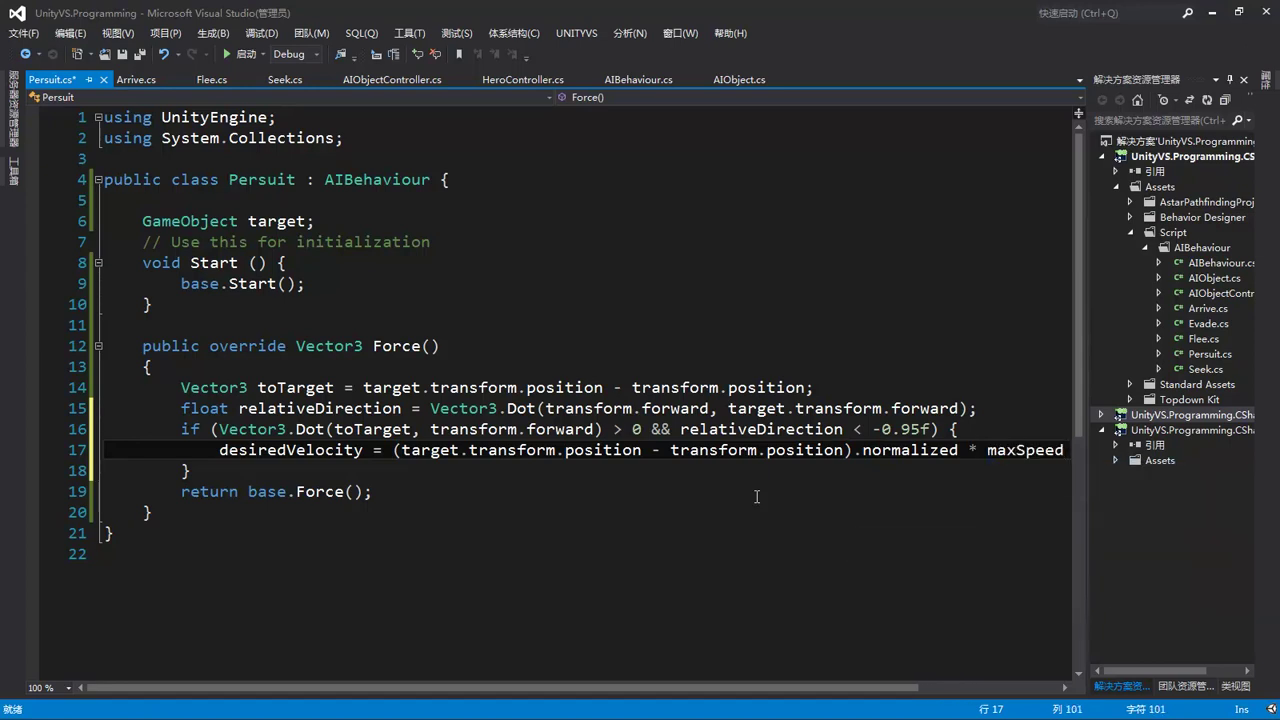
{"action": "type", "text": ";"}
Return desiredVelocity - aiObject.velocity, then add a new line after the if block.
{"action": "key", "text": "Return"}
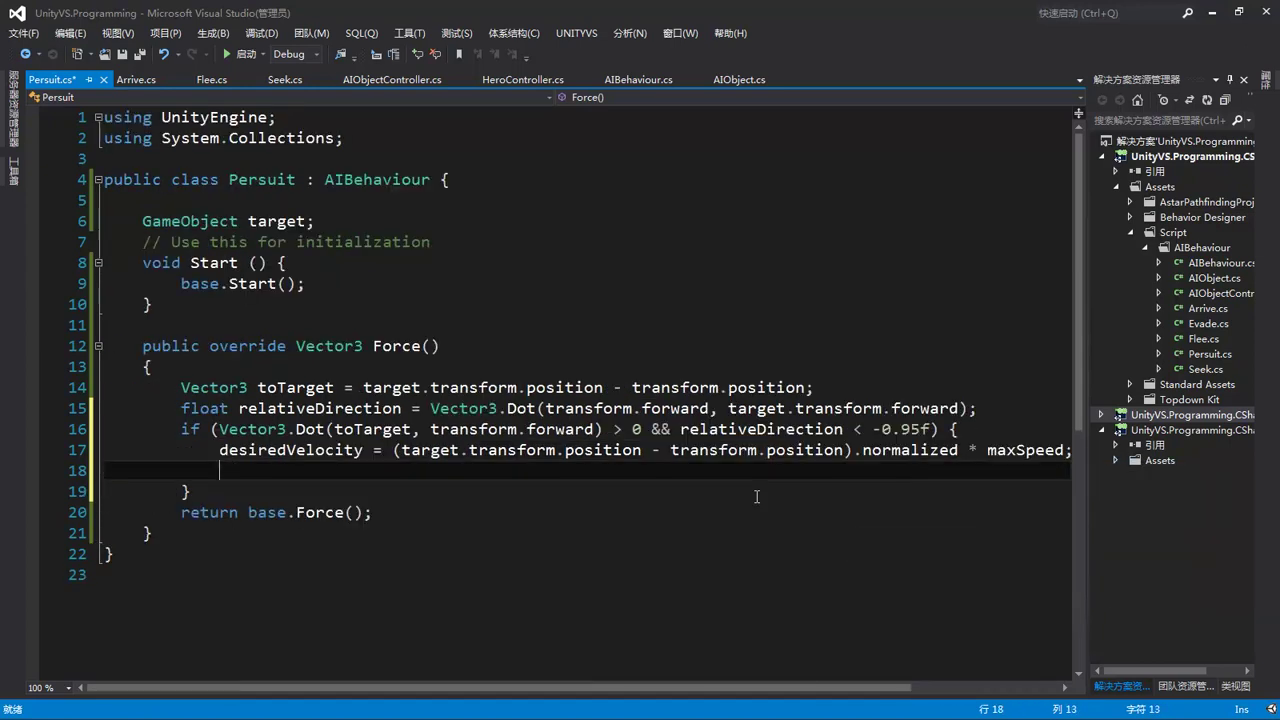
{"action": "type", "text": "re"}
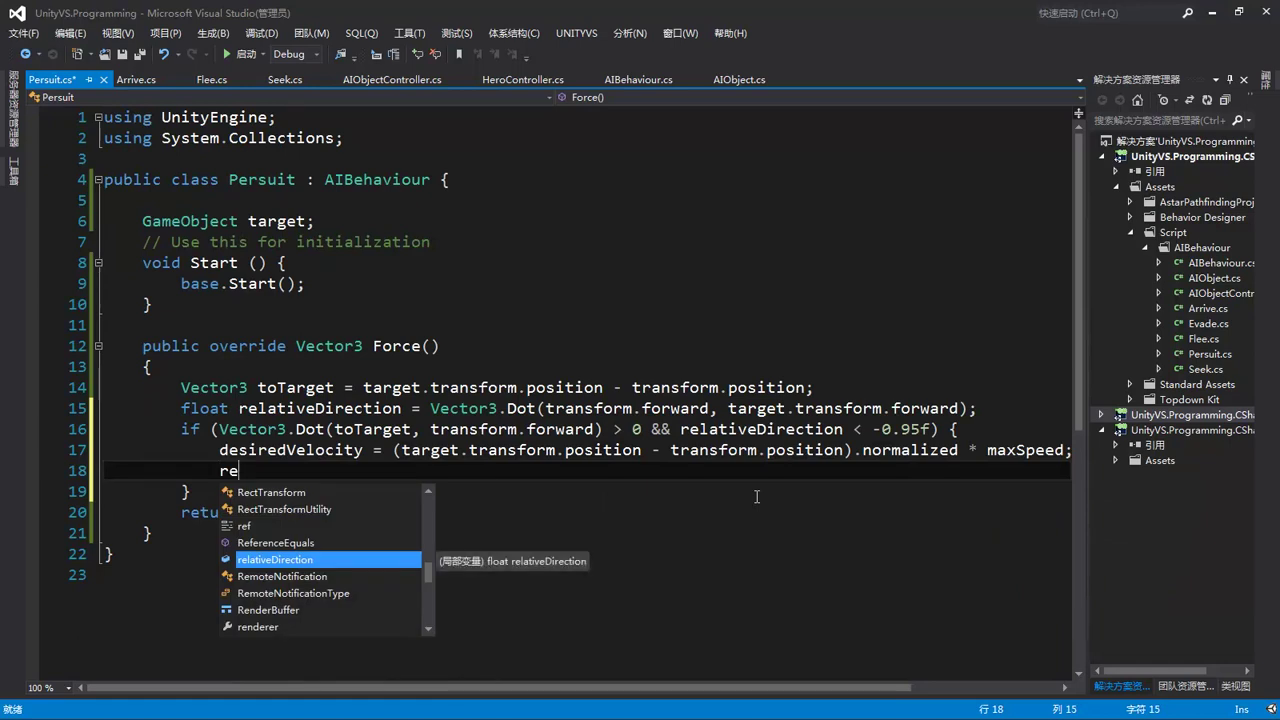
{"action": "type", "text": "t"}
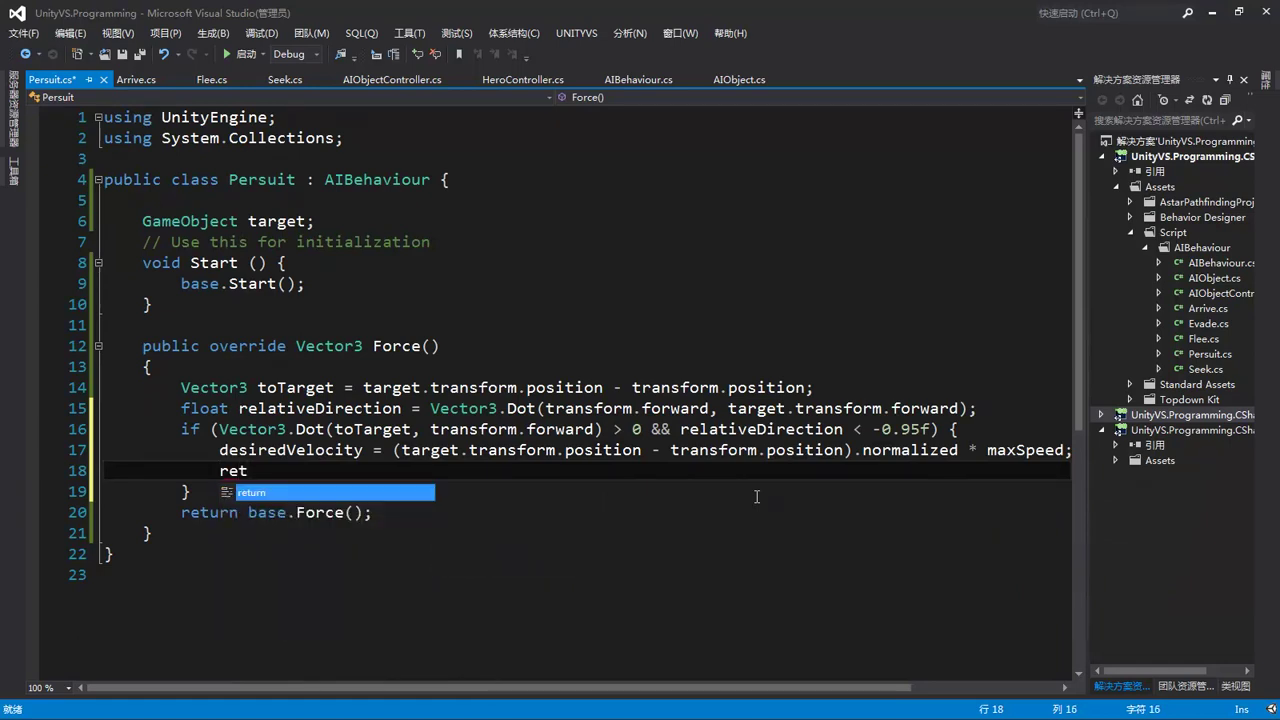
{"action": "key", "text": "Tab"}
{"action": "type", "text": "de"}
{"action": "key", "text": "Tab"}
{"action": "type", "text": "- aio"}
{"action": "key", "text": "Tab"}
{"action": "type", "text": "."}
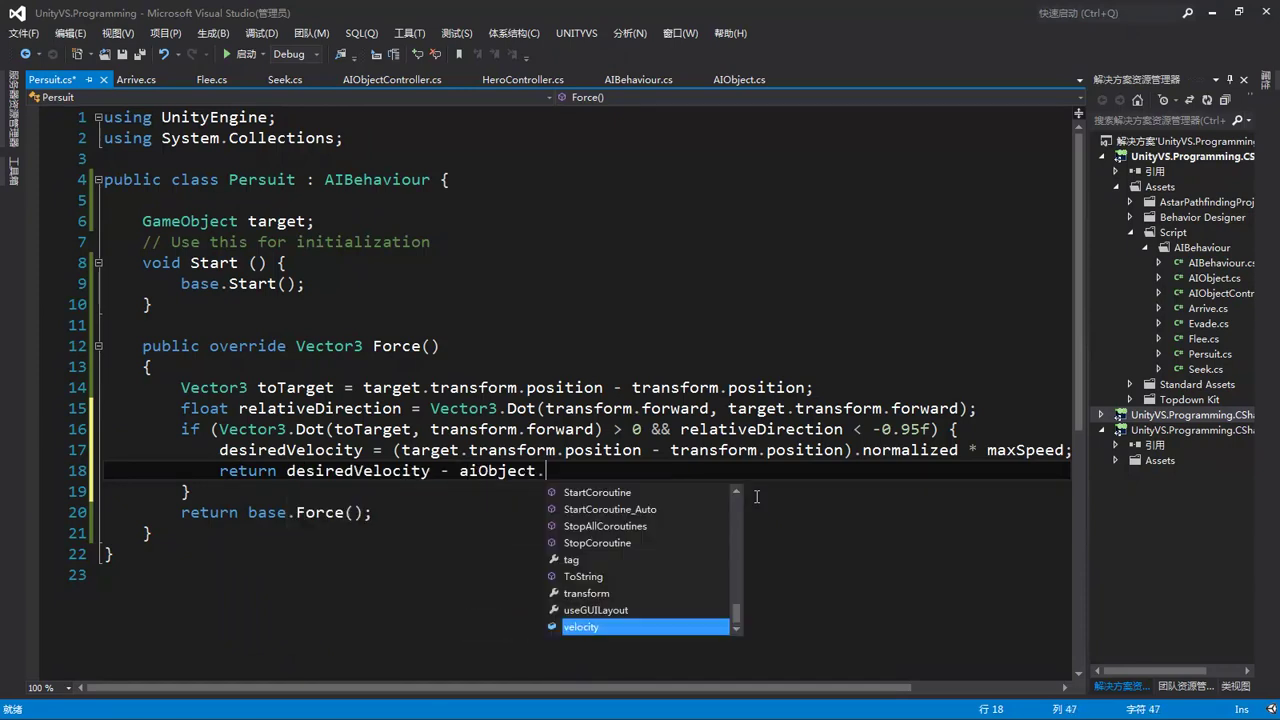
{"action": "type", "text": "v"}
{"action": "key", "text": "Tab"}
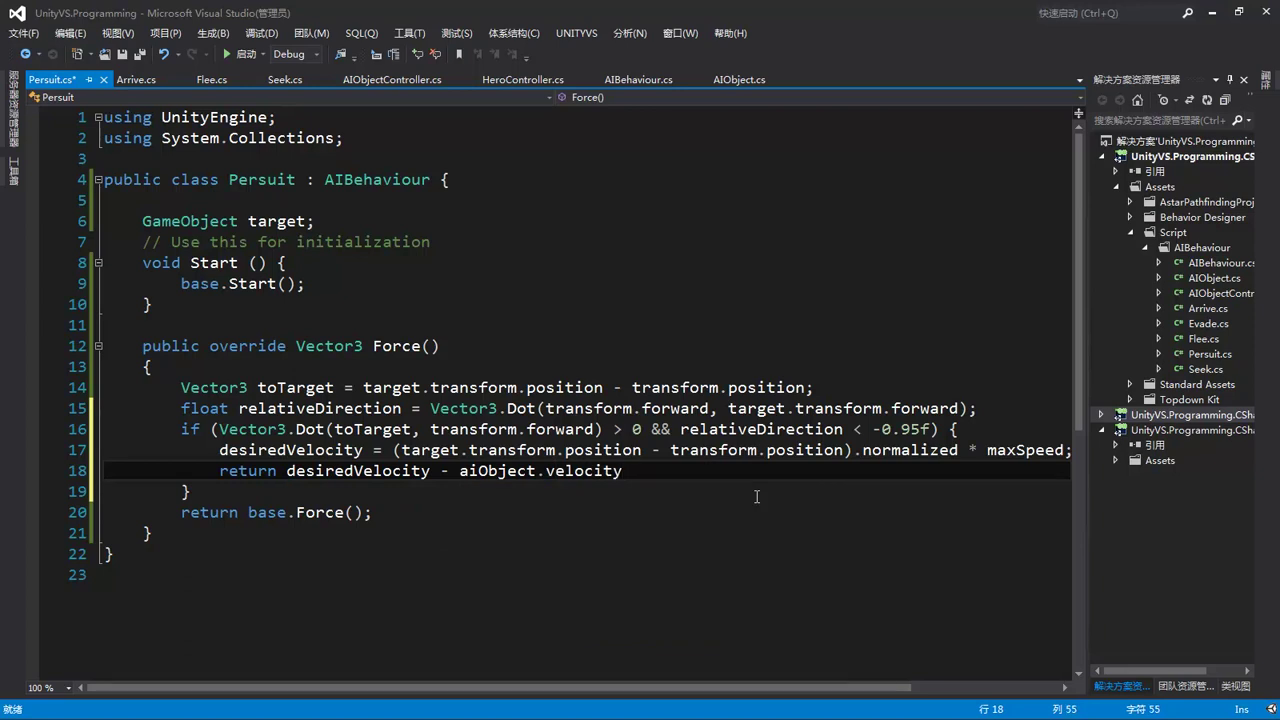
{"action": "type", "text": ";"}
{"action": "left_click", "coordinate": [757, 496]}
{"action": "key", "text": "Return"}
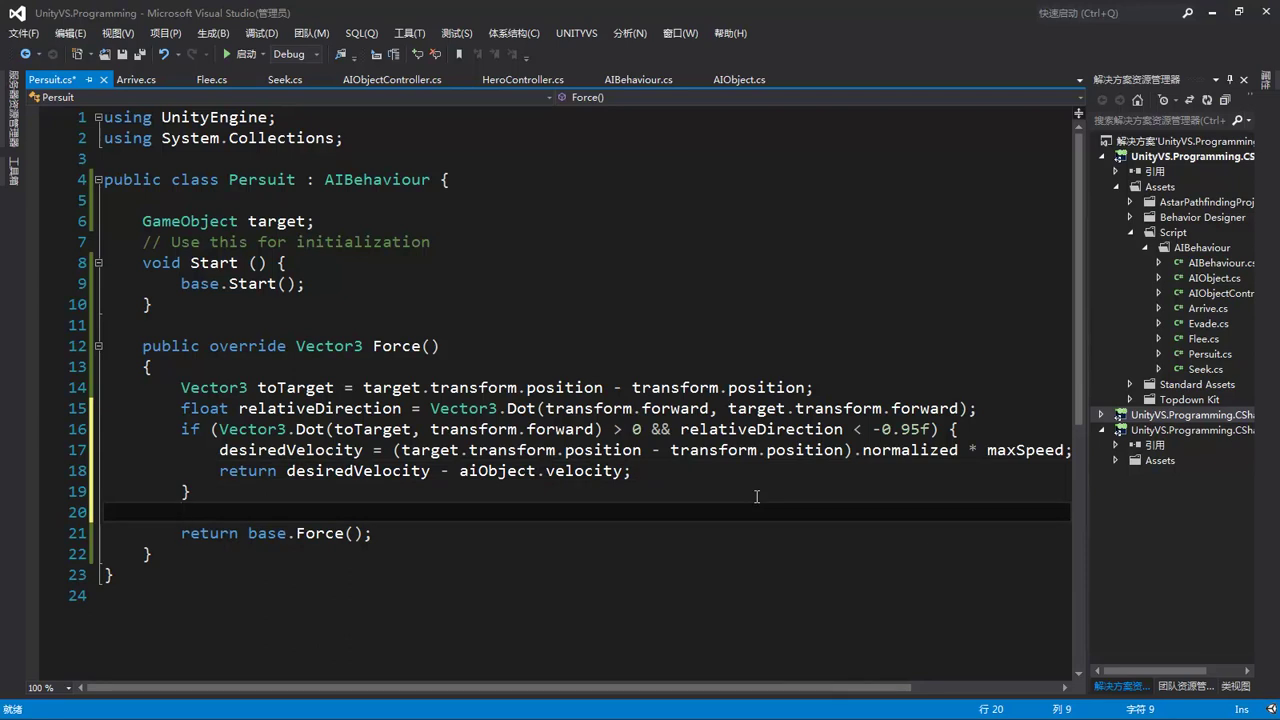
Begin 'float lookaheadTime = toTarget.magnitude / (maxSpeed + target'.
{"action": "type", "text": "float "}
{"action": "type", "text": "lookaheadTime = to"}
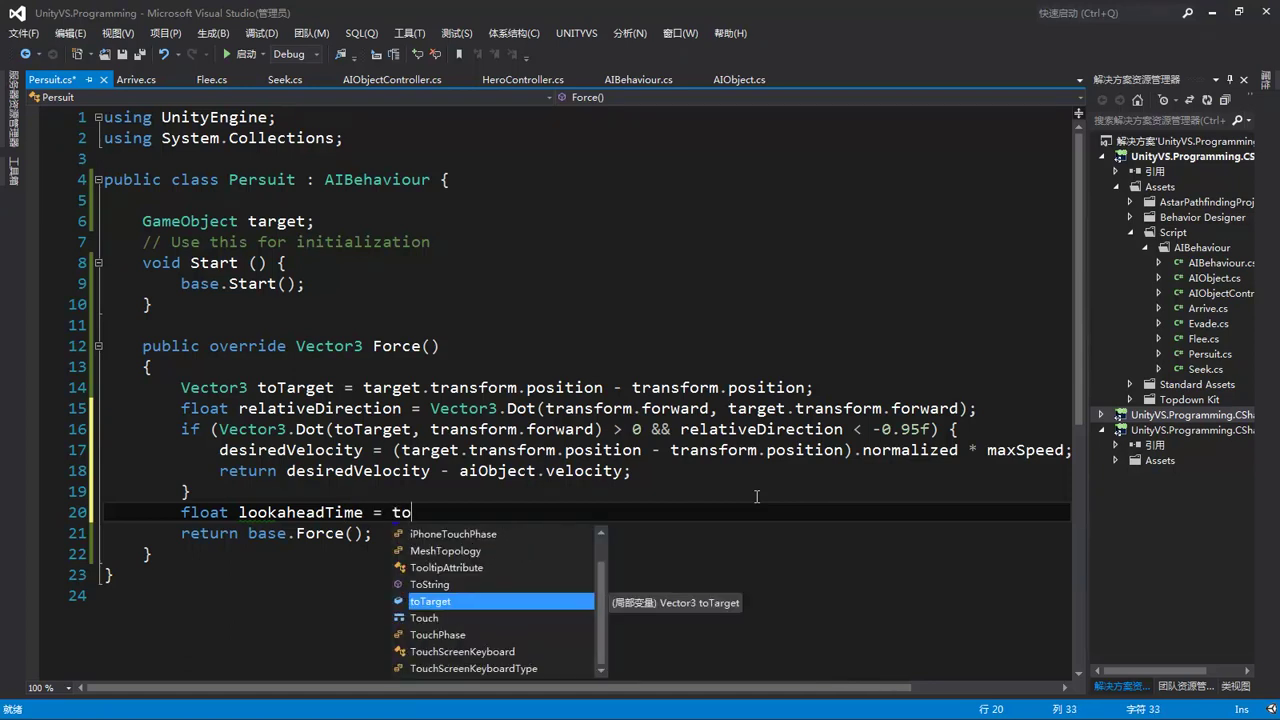
{"action": "key", "text": "Tab"}
{"action": "type", "text": ".m"}
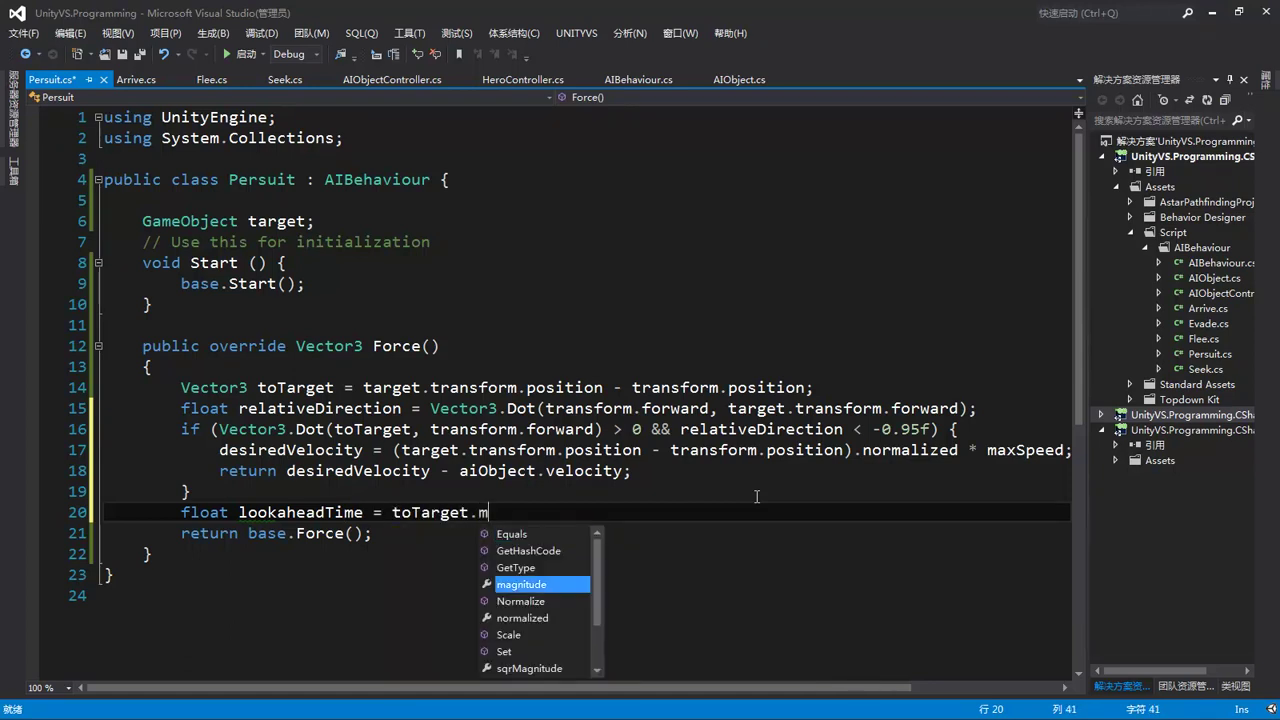
{"action": "type", "text": "a"}
{"action": "key", "text": "Tab"}
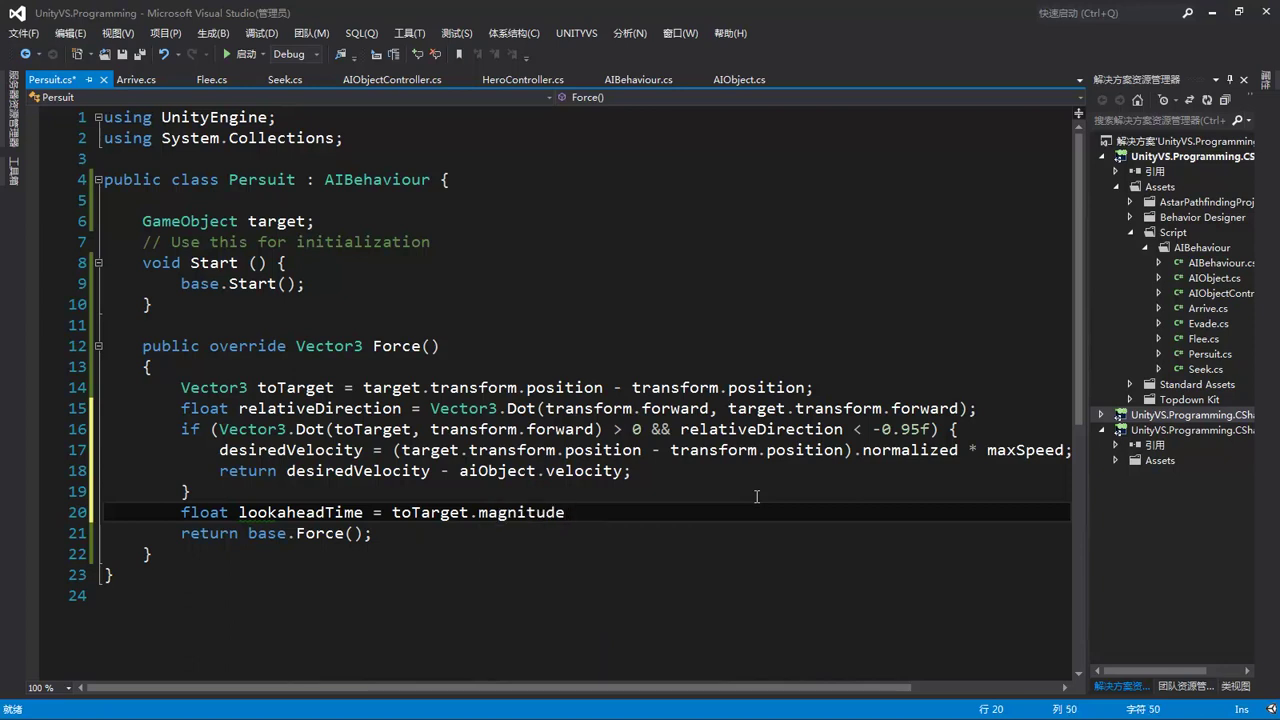
{"action": "type", "text": "(max"}
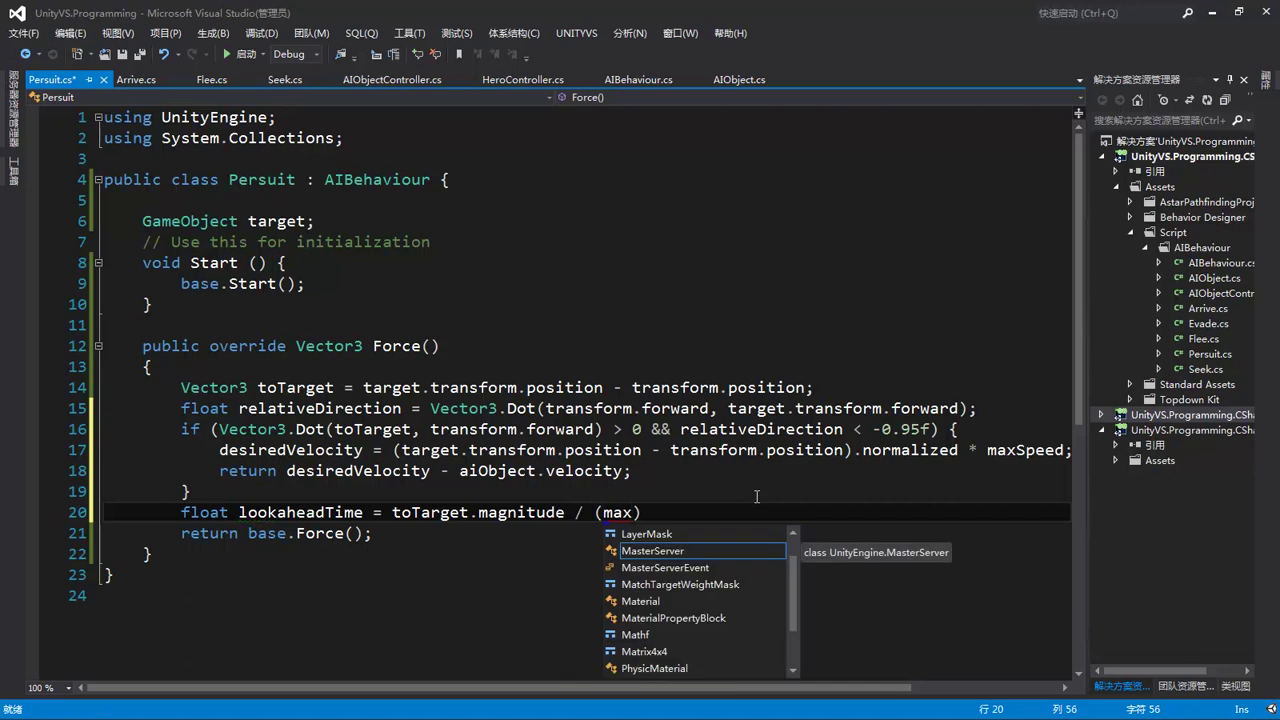
{"action": "type", "text": "Sp"}
{"action": "type", "text": "eed"}
{"action": "type", "text": " + "}
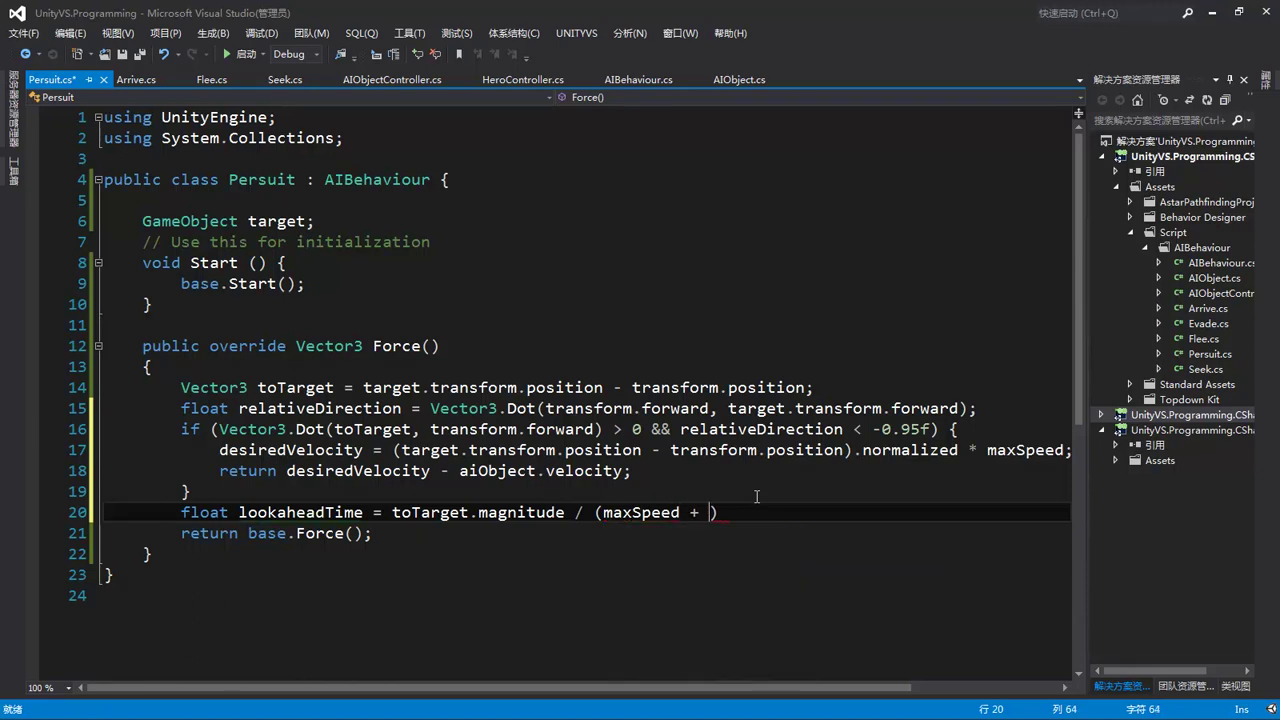
{"action": "type", "text": "tar"}
{"action": "key", "text": "Tab"}
Finish the line with .GetComponent<AIObject>().velocity.magnitude); and start a new line.
{"action": "type", "text": ".get"}
{"action": "key", "text": "Tab"}
{"action": "type", "text": "<>"}
{"action": "type", "text": "aio>"}
{"action": "key", "text": "Tab"}
{"action": "key", "text": "Right"}
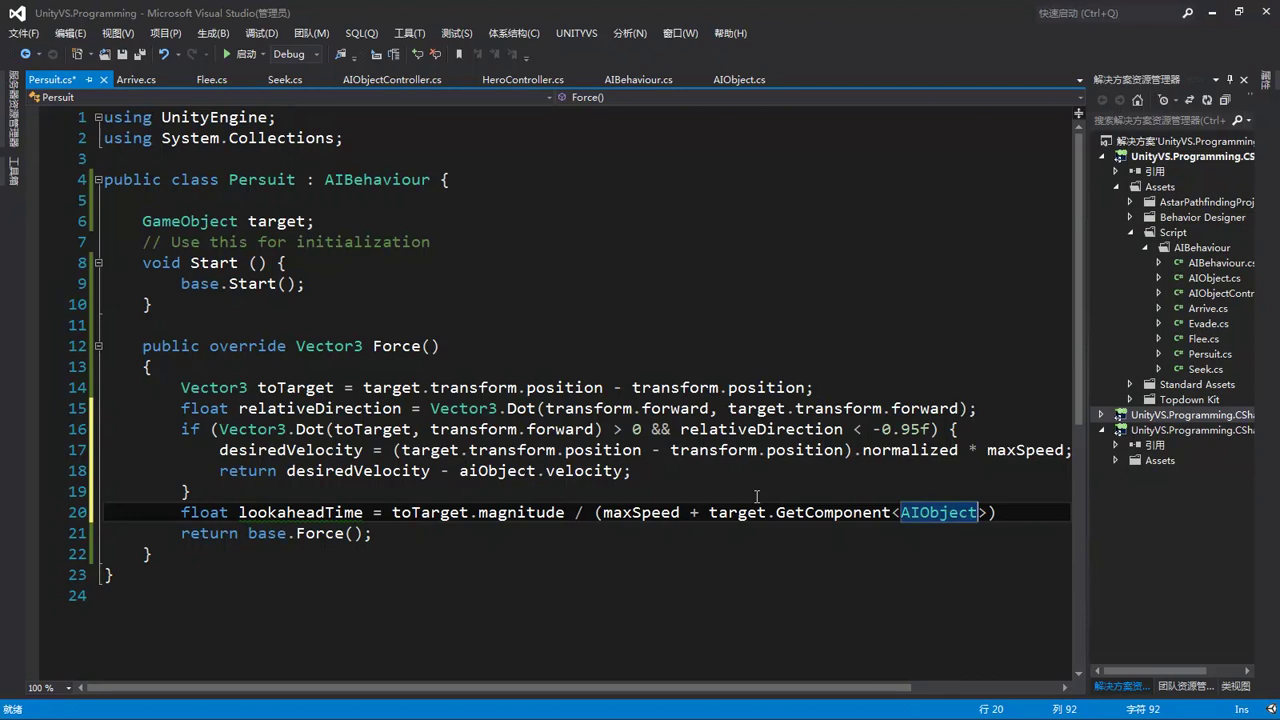
{"action": "type", "text": "()"}
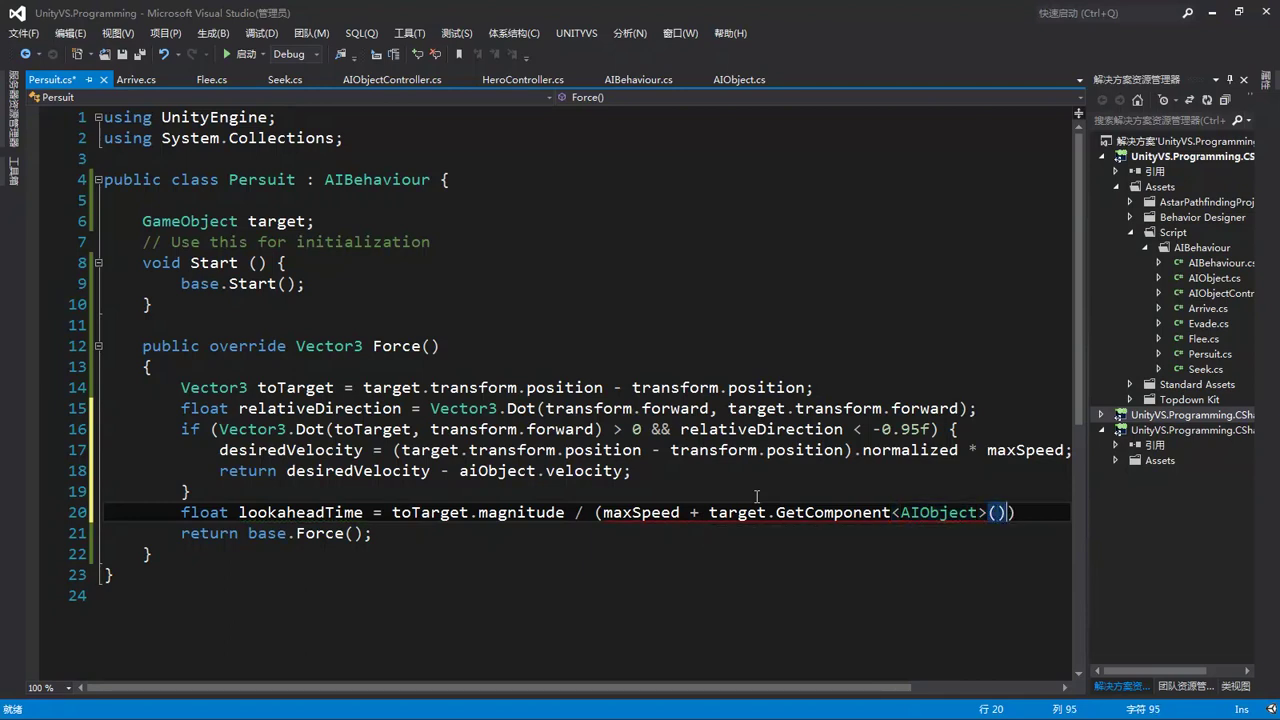
{"action": "type", "text": "."}
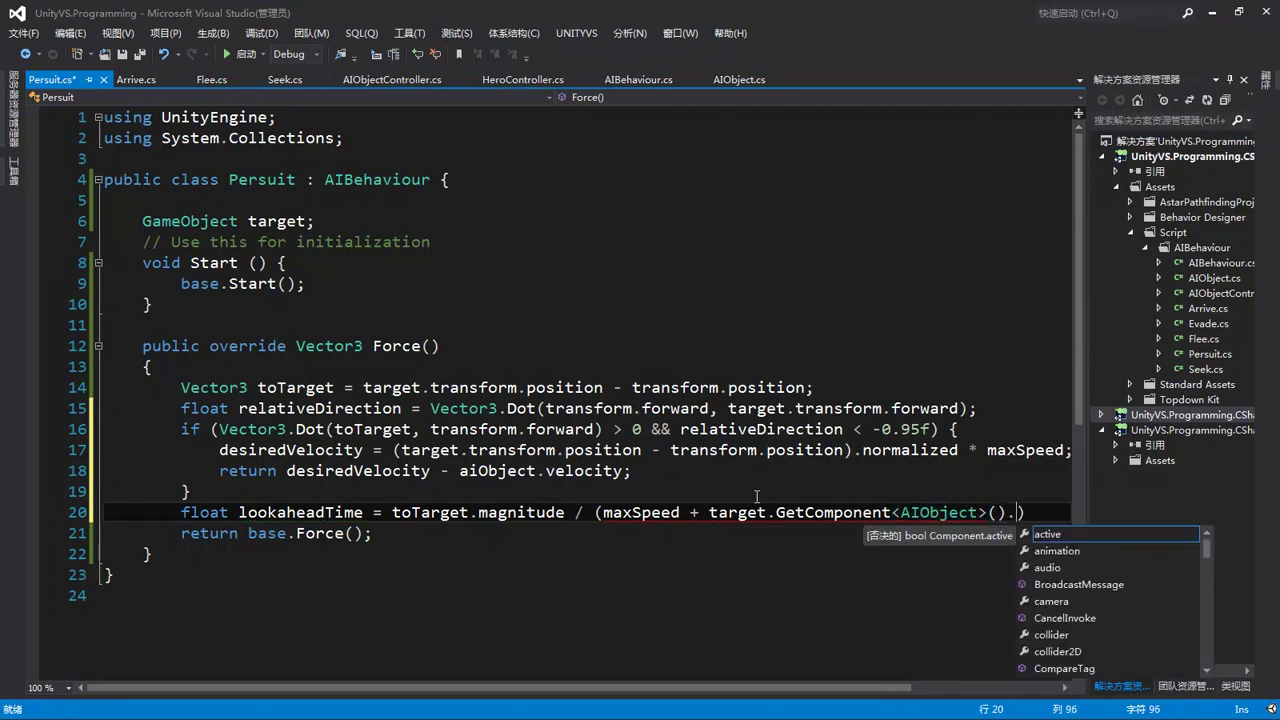
{"action": "type", "text": "v"}
{"action": "key", "text": "Tab"}
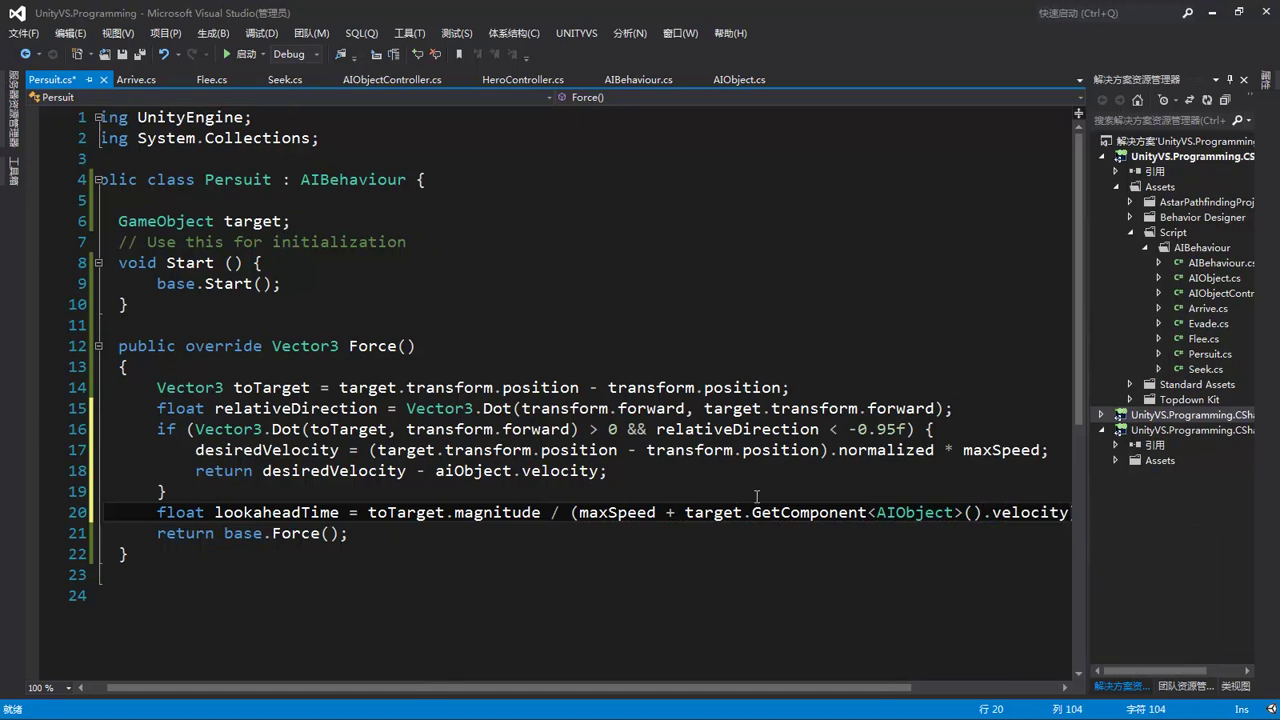
{"action": "type", "text": ".magnitude"}
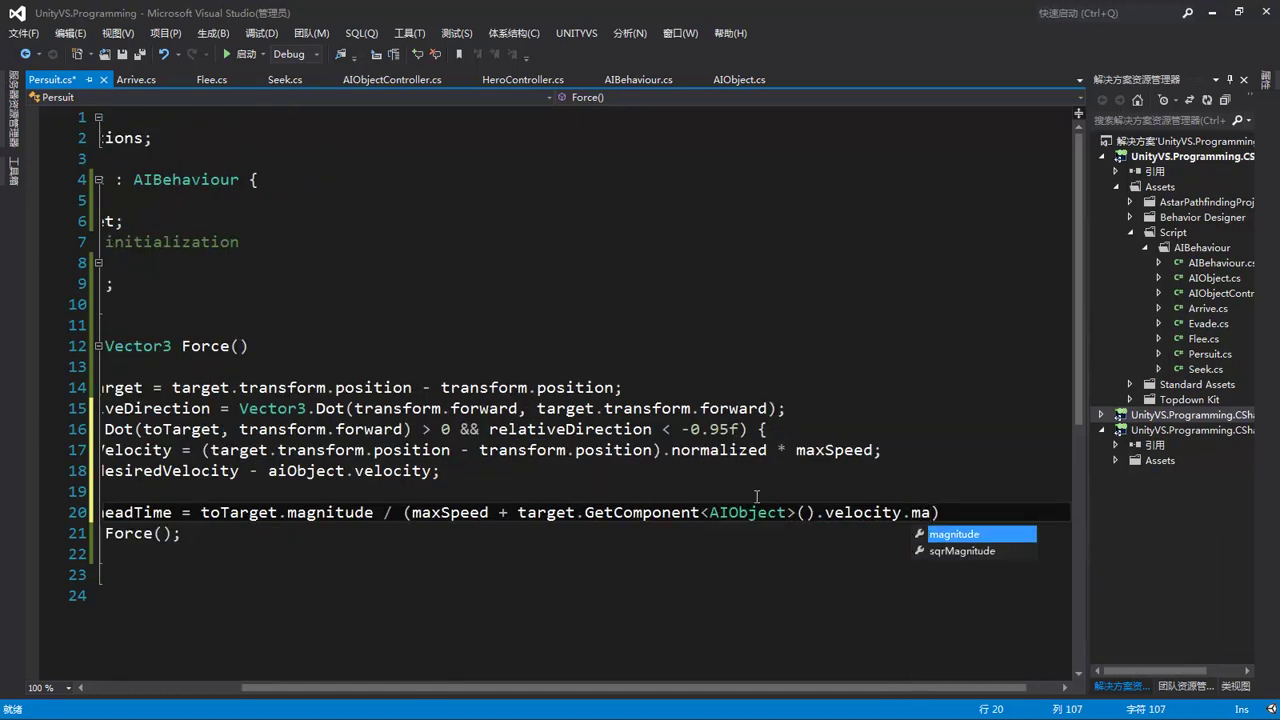
{"action": "key", "text": "Tab"}
{"action": "type", "text": ";"}
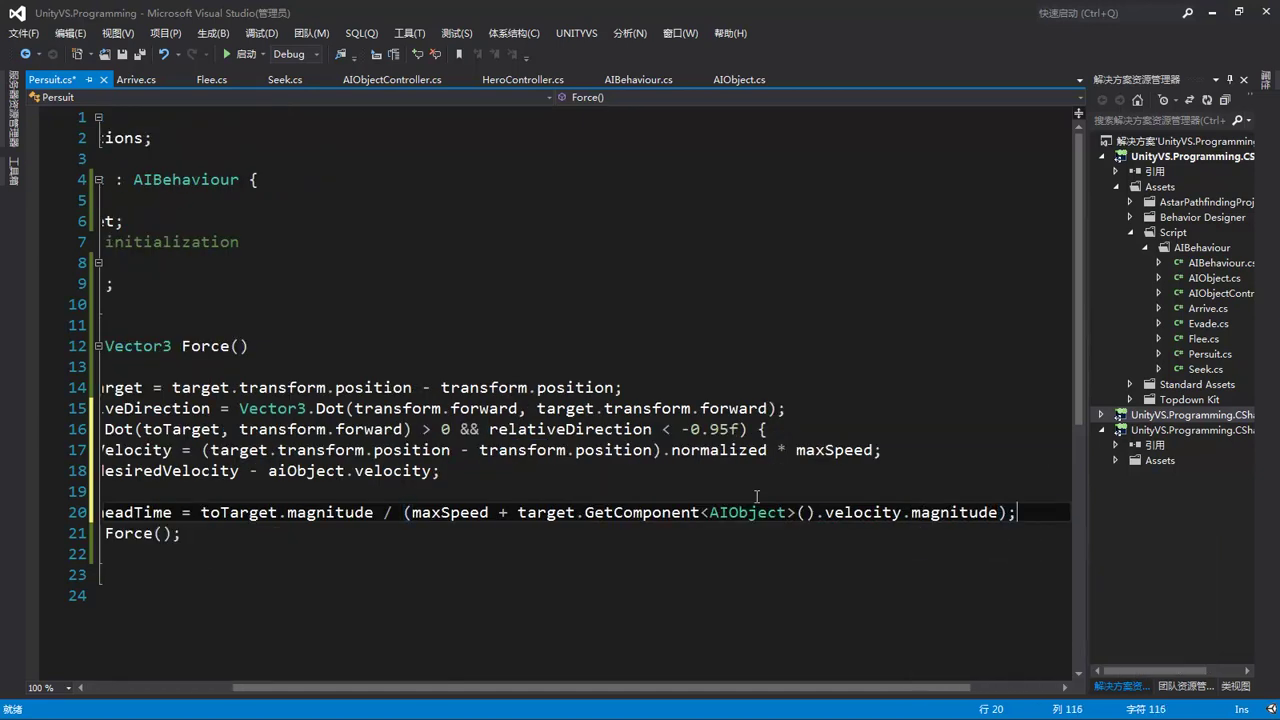
{"action": "key", "text": "Return"}
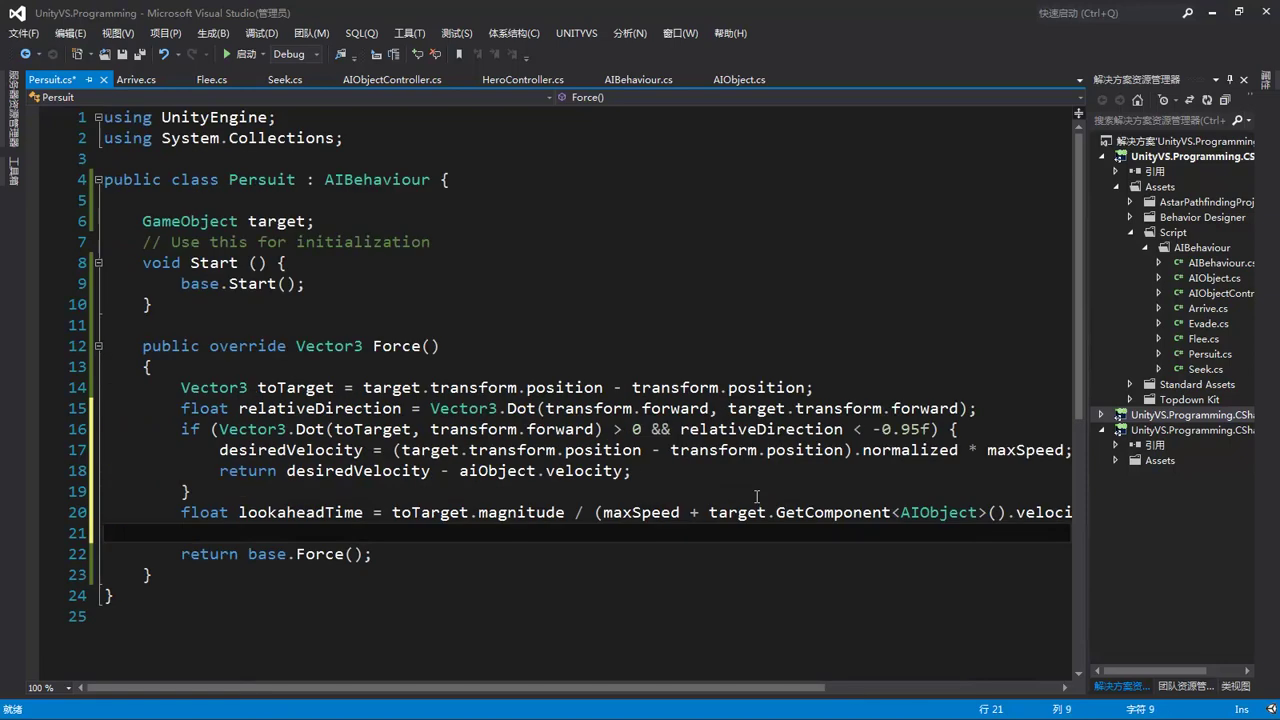
Start line 21 with desiredVelocity = (target.transform.position + target.GetComponent<AIObject>().velocity.
{"action": "type", "text": "des"}
{"action": "key", "text": "Tab"}
{"action": "type", "text": "= ("}
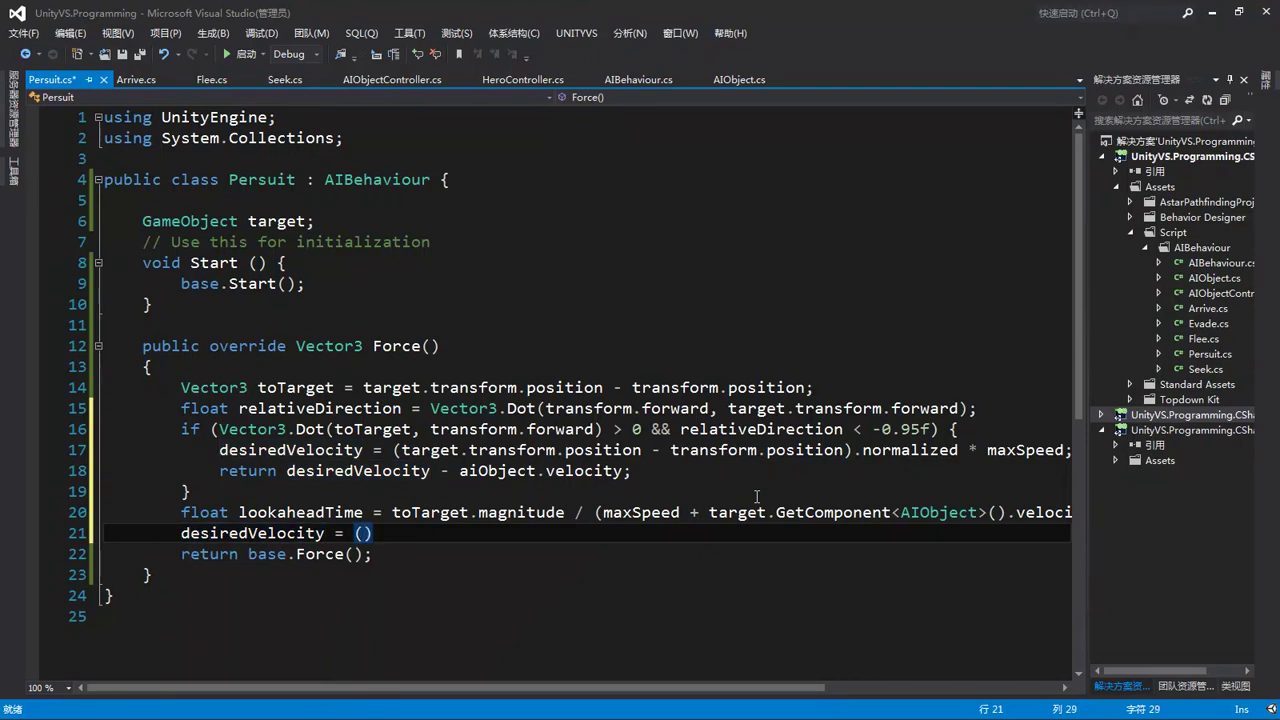
{"action": "type", "text": "target"}
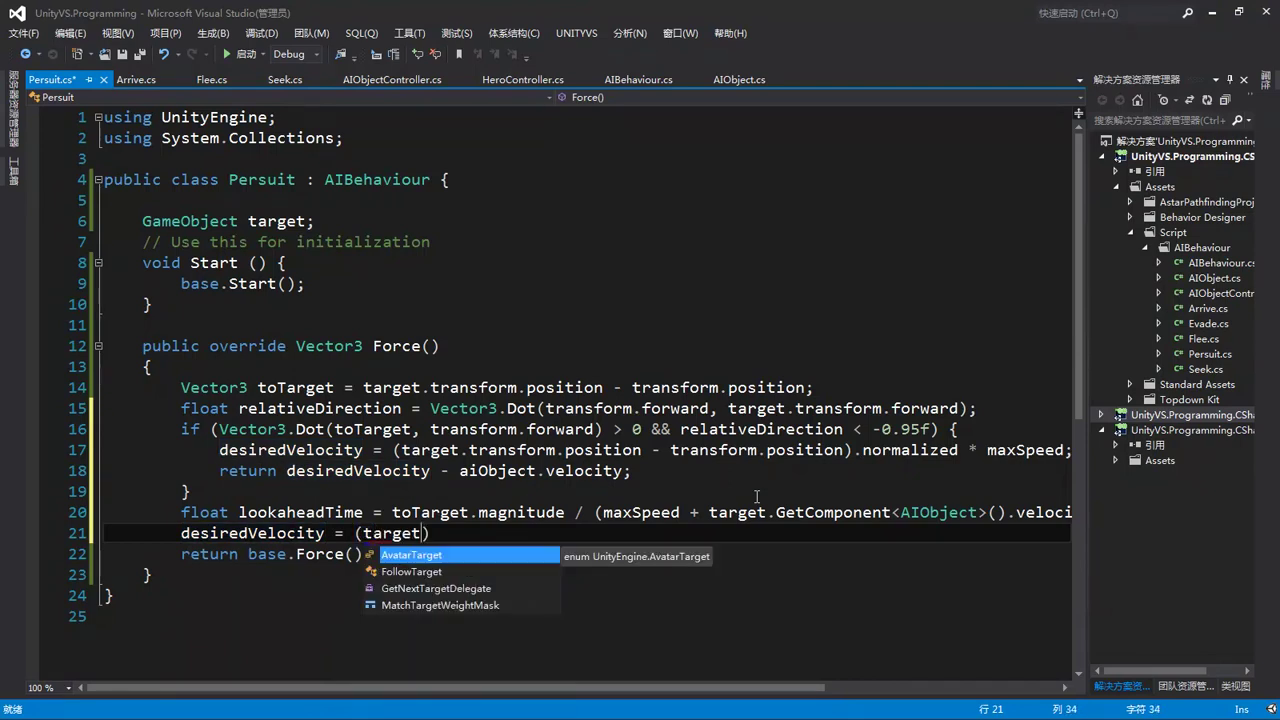
{"action": "key", "text": "Escape"}
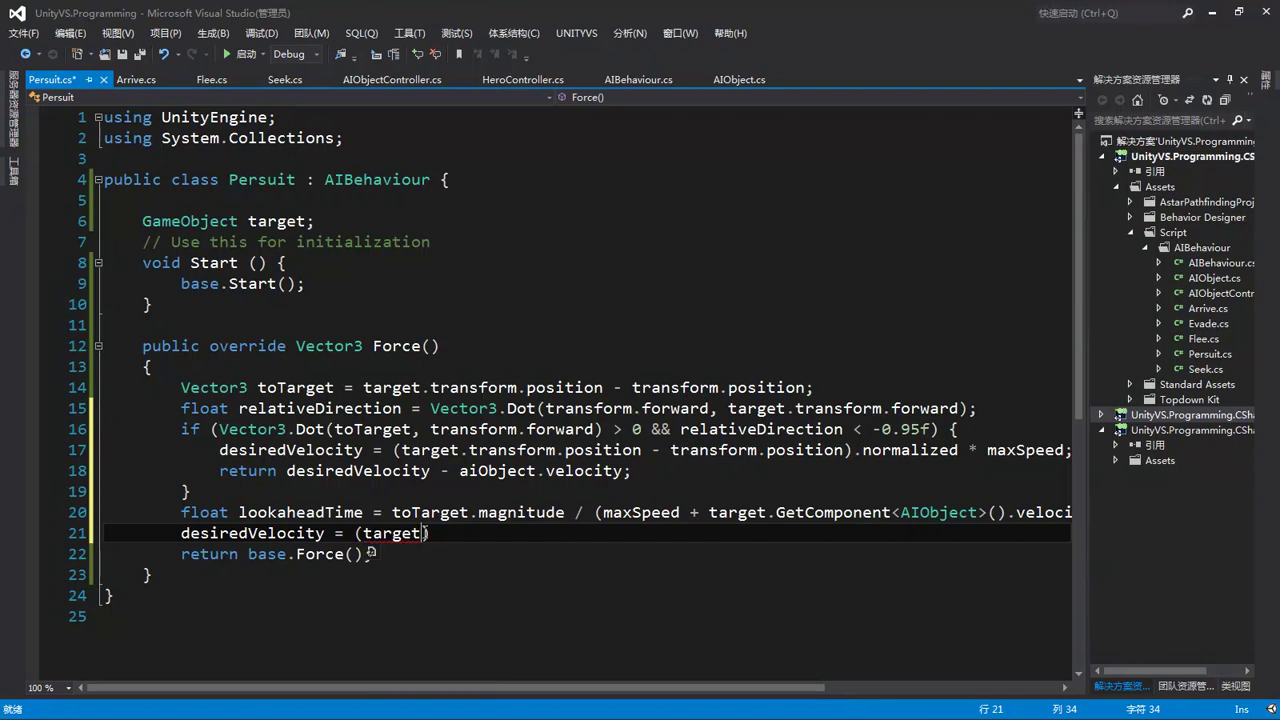
{"action": "type", "text": ".tra"}
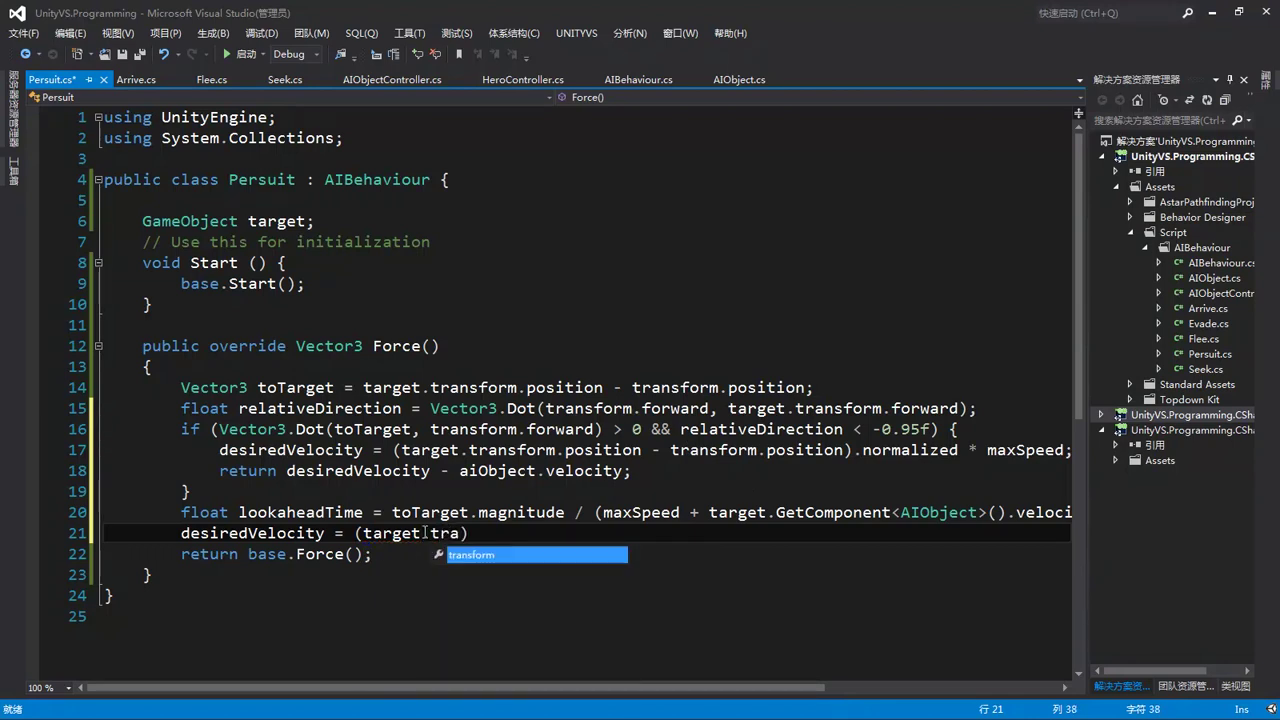
{"action": "key", "text": "Tab"}
{"action": "type", "text": ".po"}
{"action": "key", "text": "Tab"}
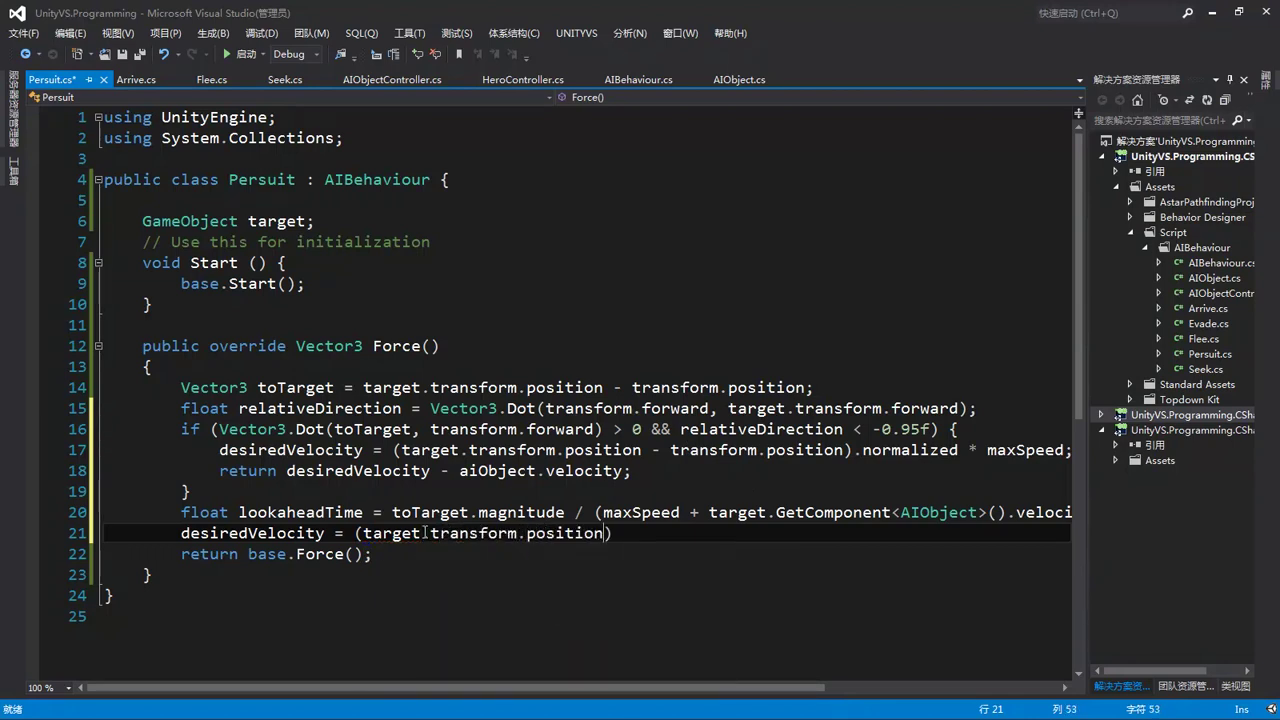
{"action": "type", "text": "+ tar"}
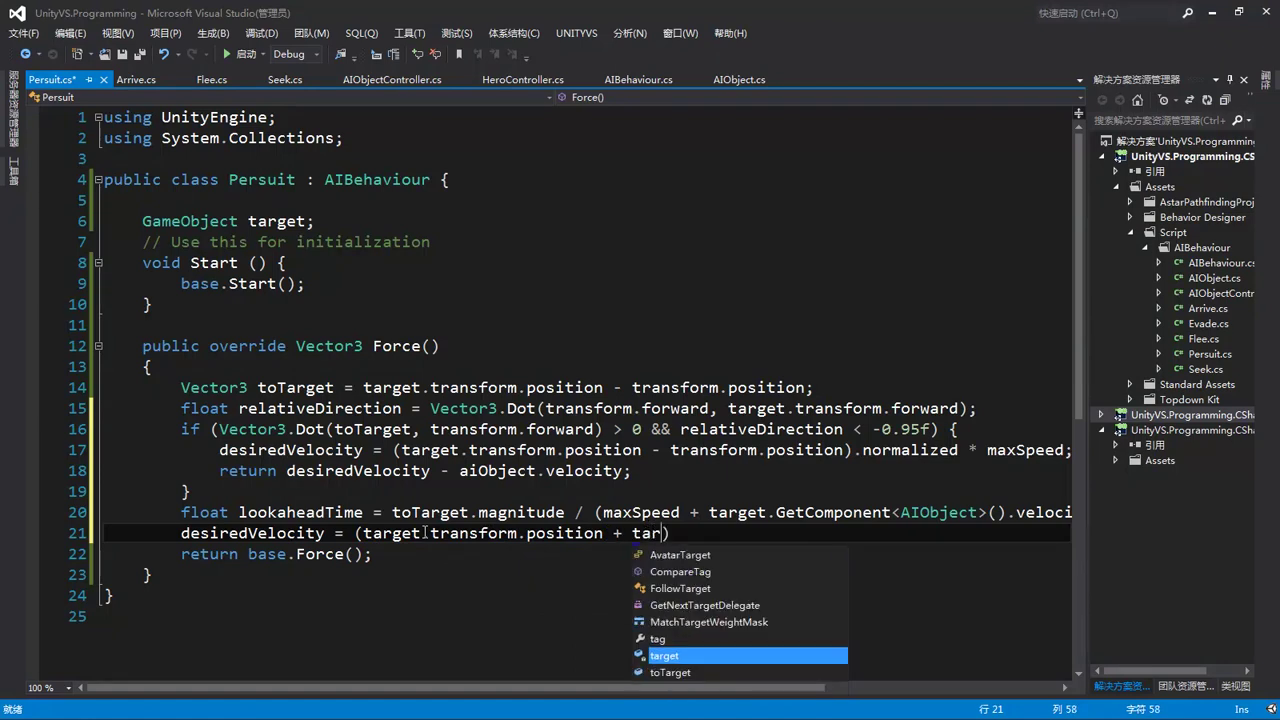
{"action": "key", "text": "Tab"}
{"action": "type", "text": ".get"}
{"action": "key", "text": "Tab"}
{"action": "type", "text": "<AIop>"}
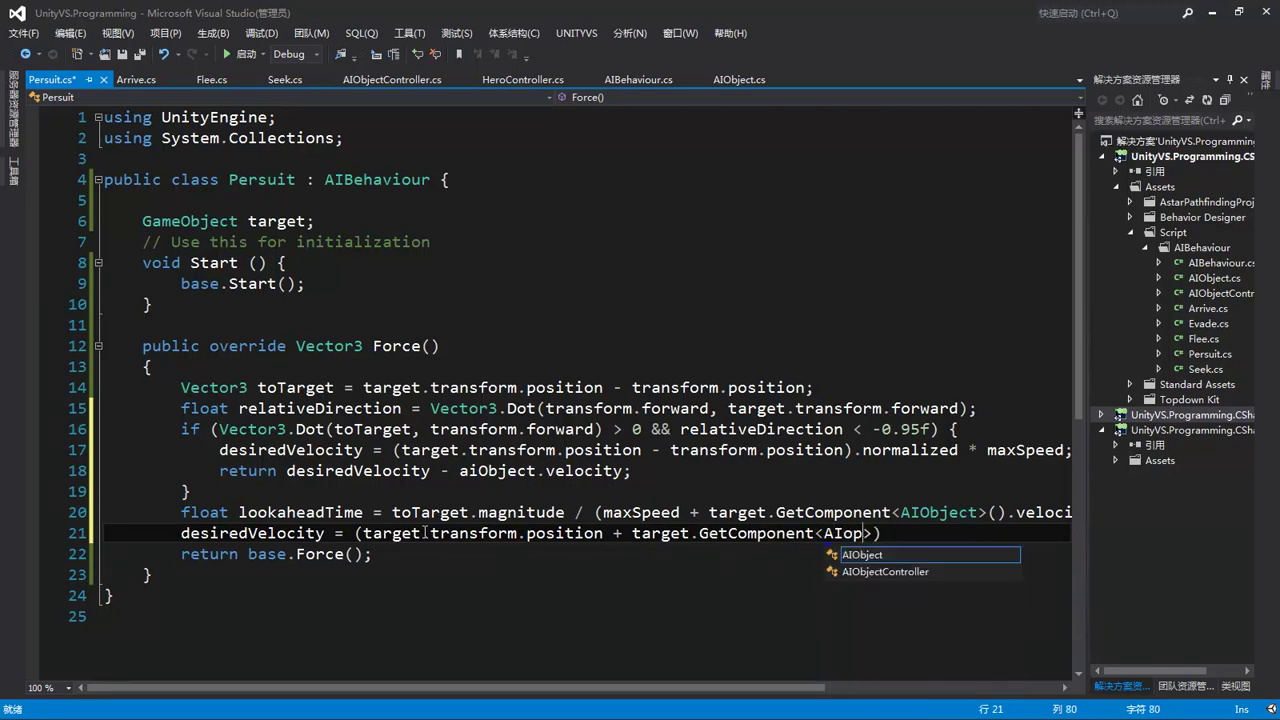
{"action": "key", "text": "Tab"}
{"action": "key", "text": "Right"}
{"action": "type", "text": "()"}
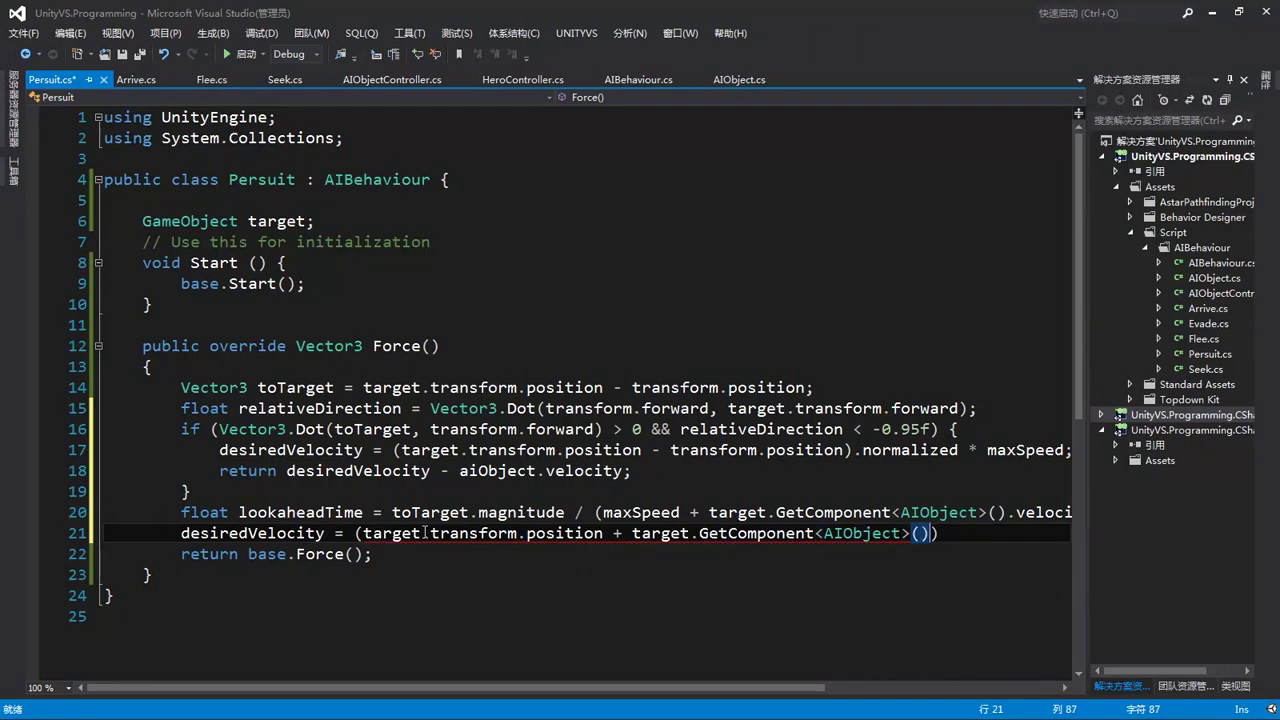
{"action": "type", "text": ".ve"}
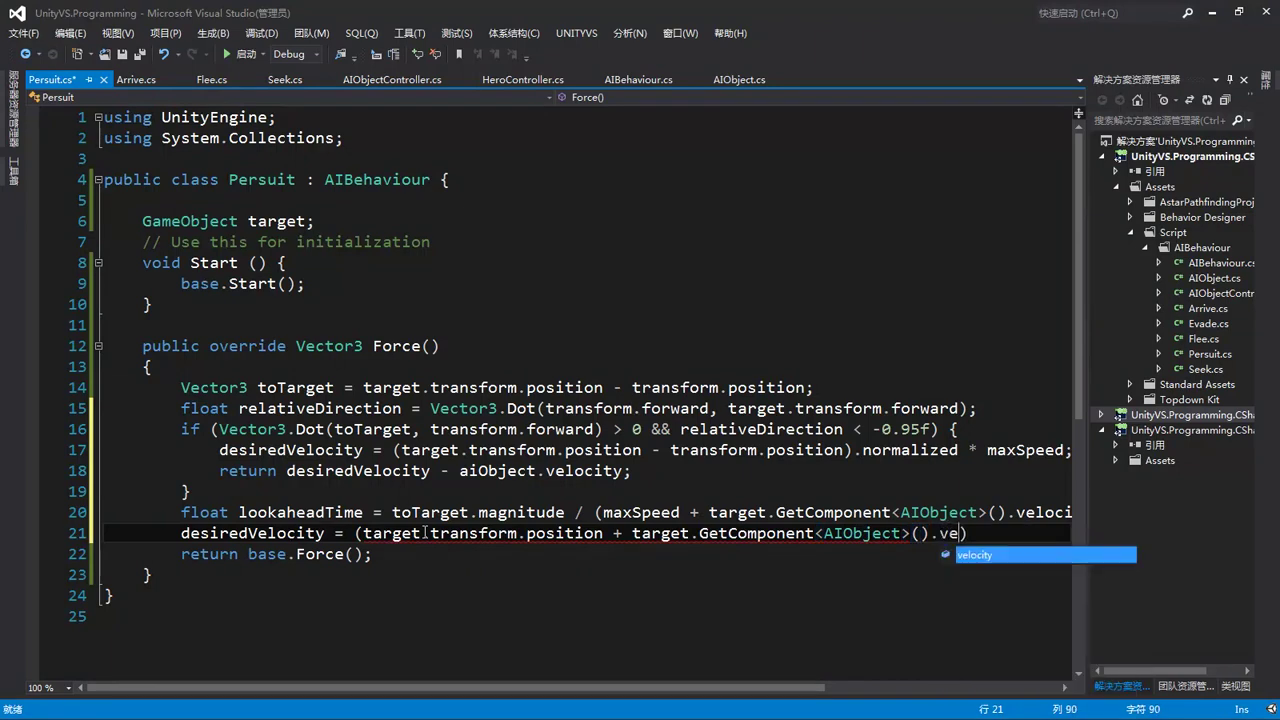
{"action": "key", "text": "Tab"}
{"action": "key", "text": "Right"}
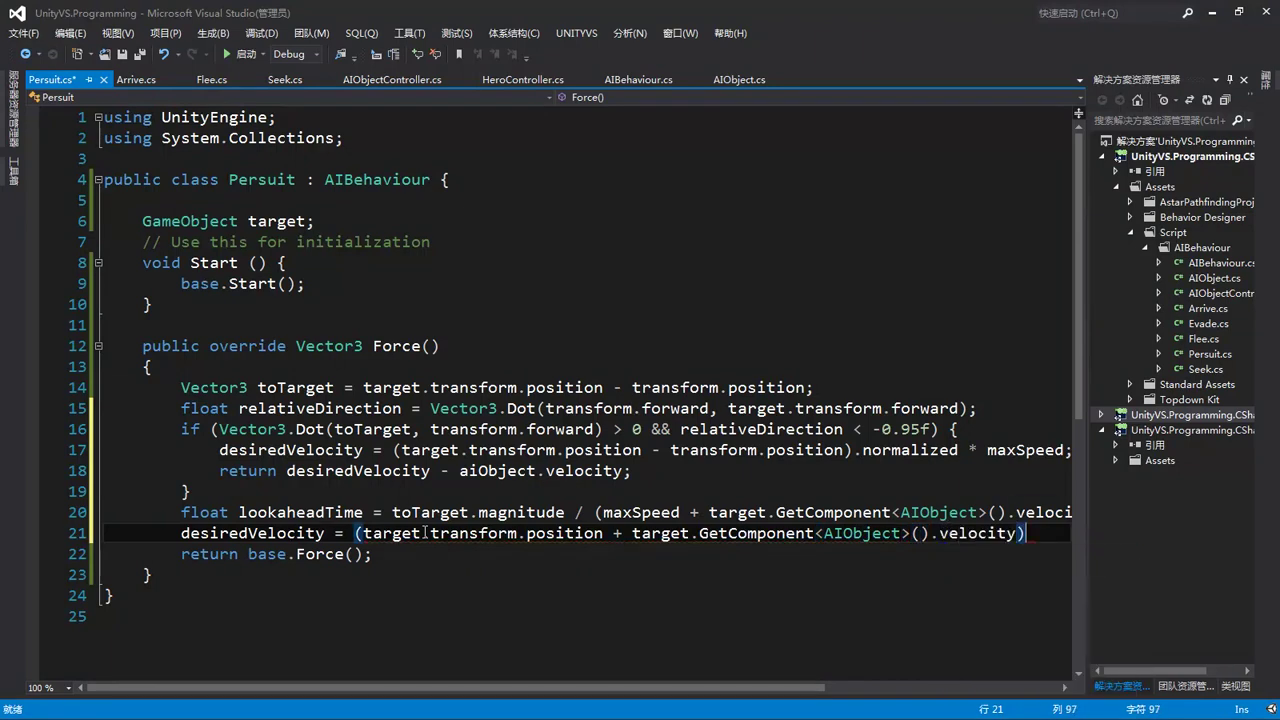
Finish the expression with * lookaheadTime - transform.position, then .normalized * maxSpeed.
{"action": "key", "text": "Left"}
{"action": "type", "text": "* "}
{"action": "type", "text": "l"}
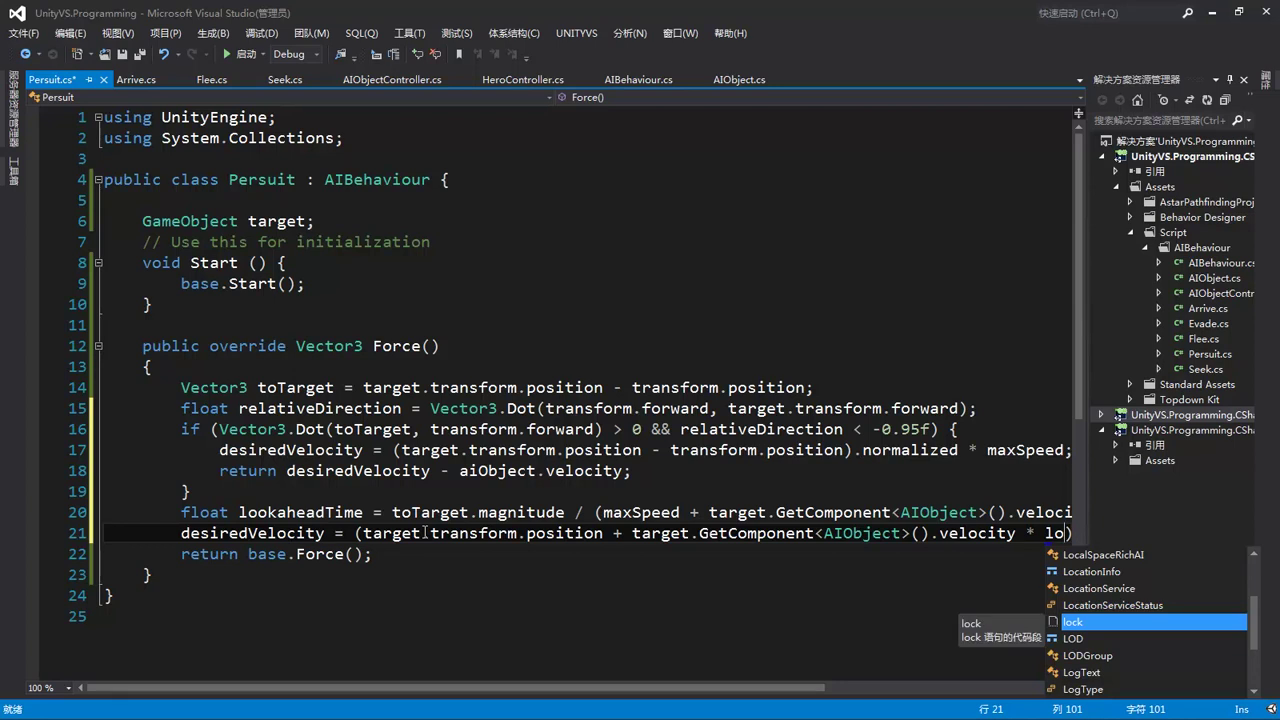
{"action": "type", "text": "ok"}
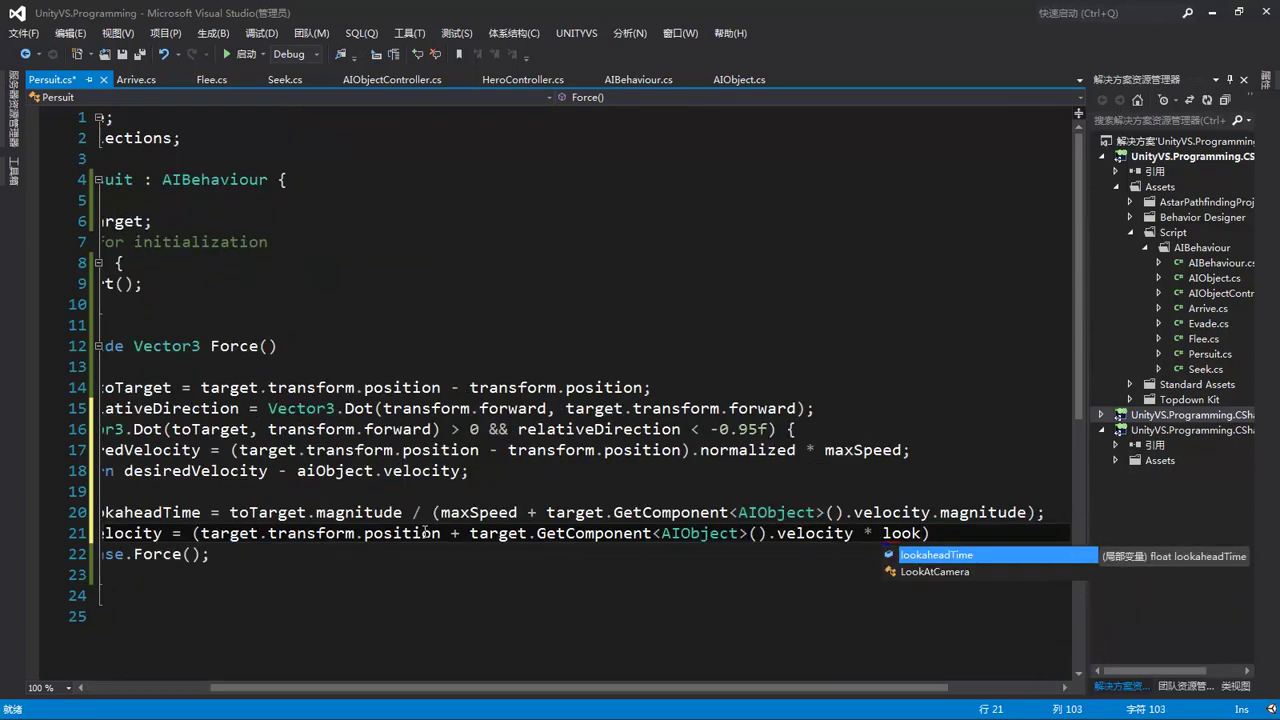
{"action": "key", "text": "Tab"}
{"action": "type", "text": "- tran"}
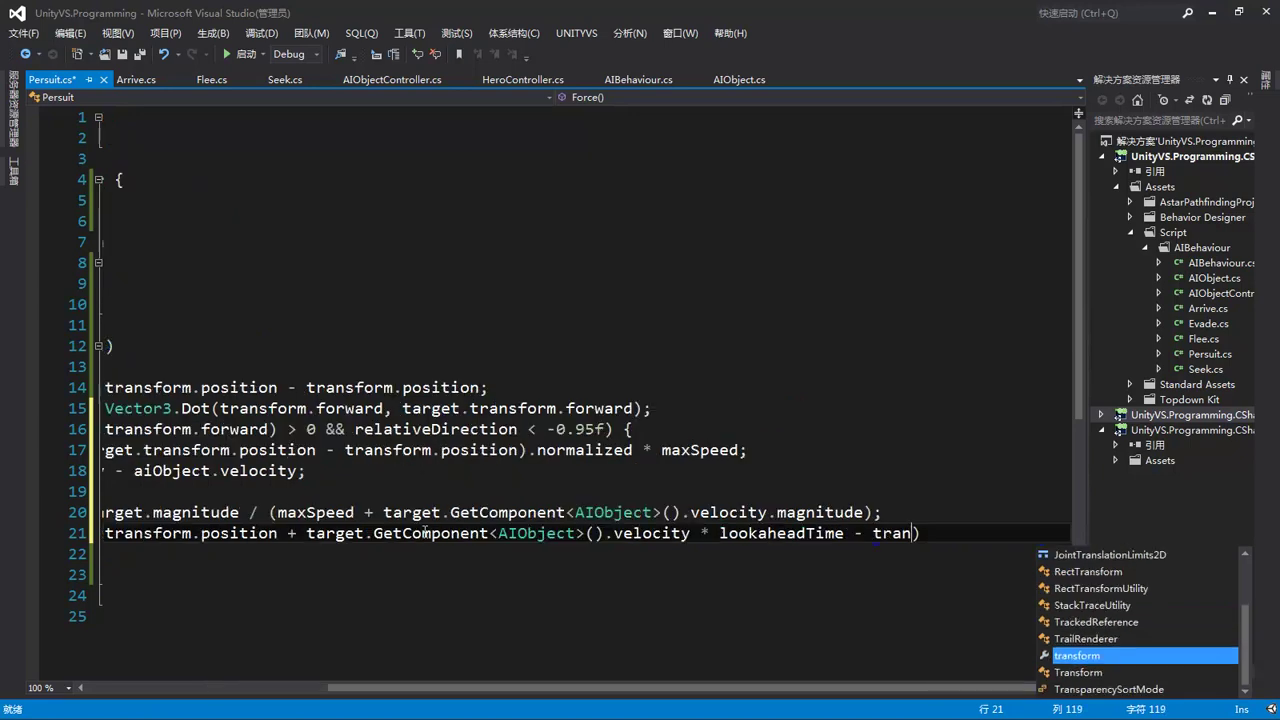
{"action": "key", "text": "Tab"}
{"action": "type", "text": "."}
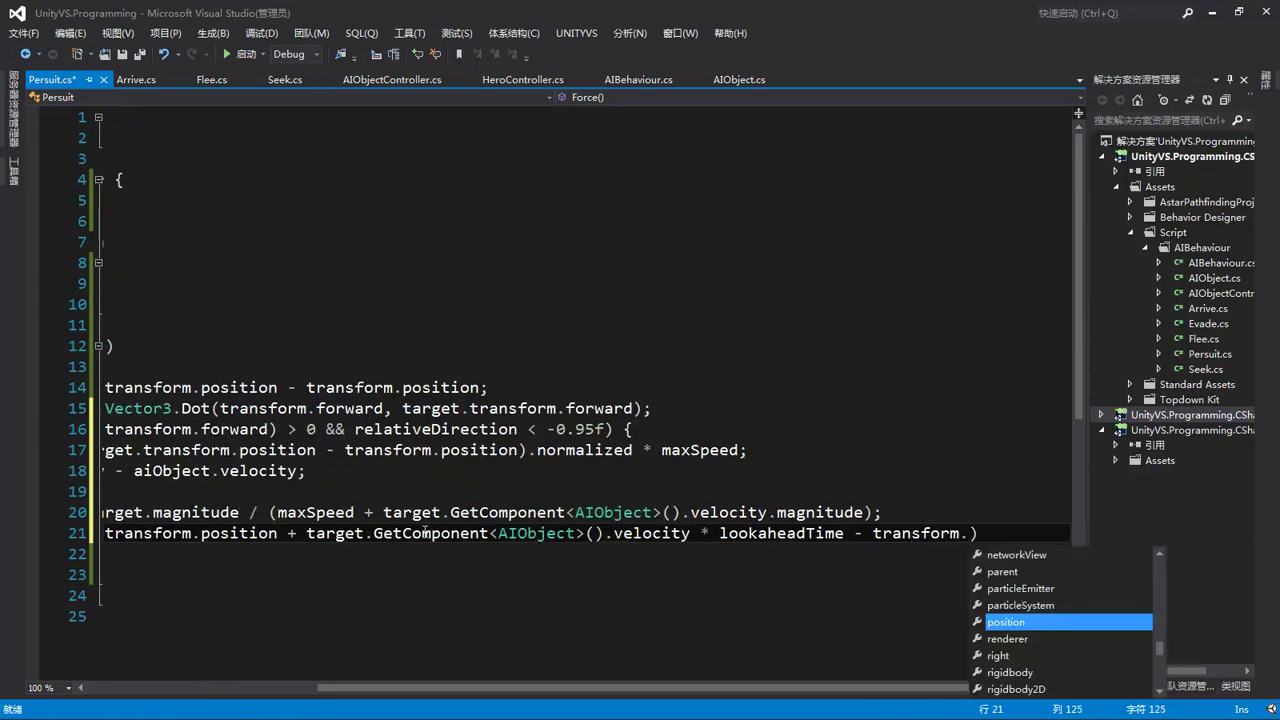
{"action": "type", "text": "po"}
{"action": "key", "text": "Tab"}
{"action": "type", "text": ").no"}
{"action": "key", "text": "Tab"}
{"action": "type", "text": "* "}
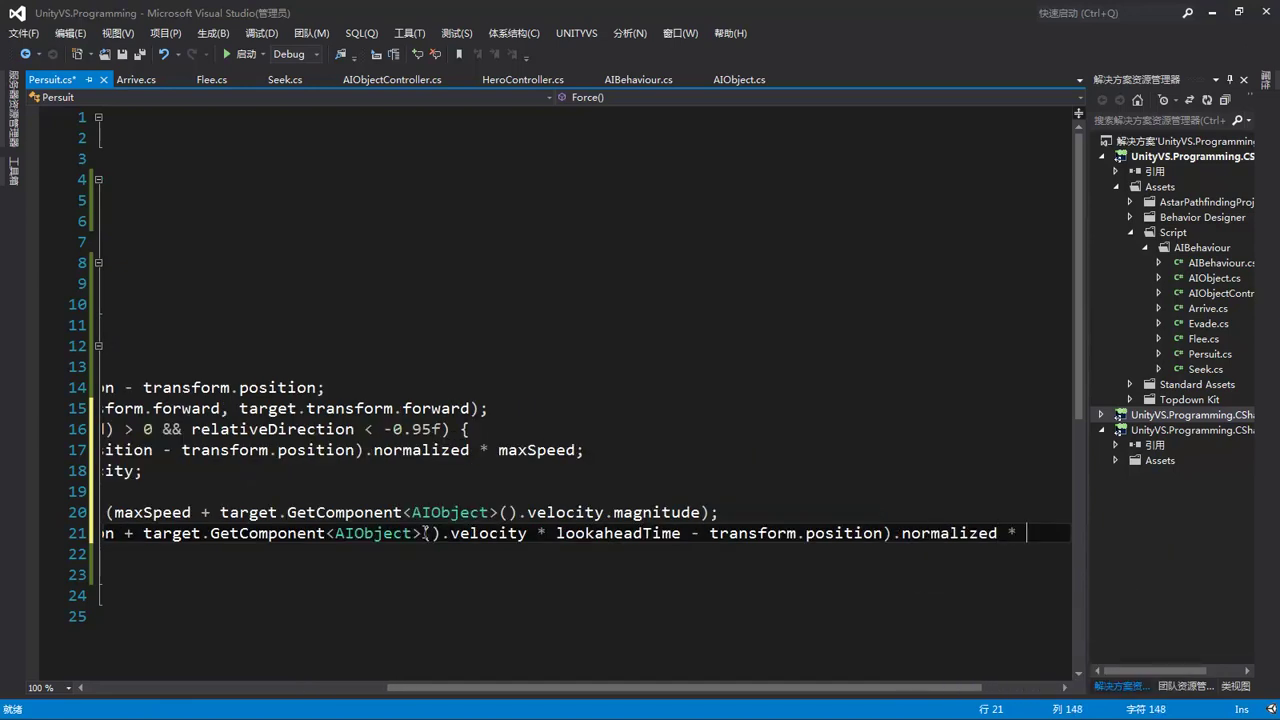
{"action": "type", "text": "ma"}
{"action": "key", "text": "Tab"}
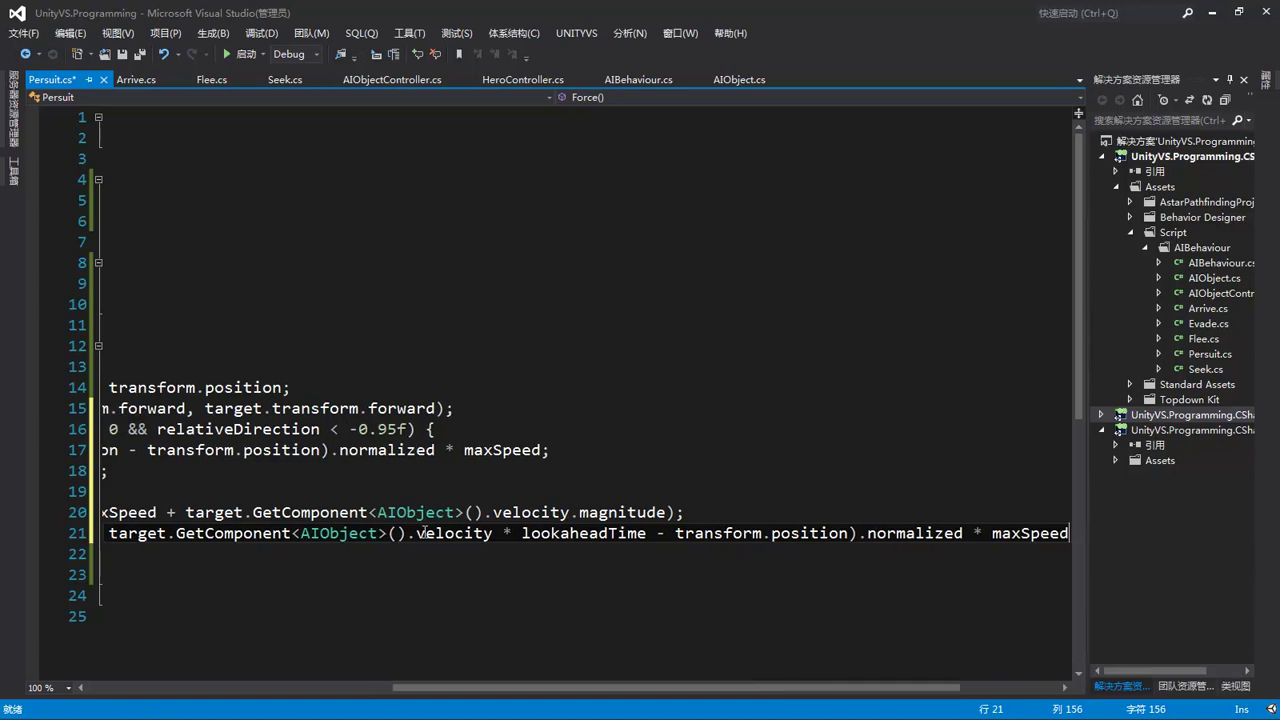
{"action": "key", "text": "Return"}
{"action": "left_click_drag", "start_coordinate": [249, 575], "coordinate": [365, 575]}
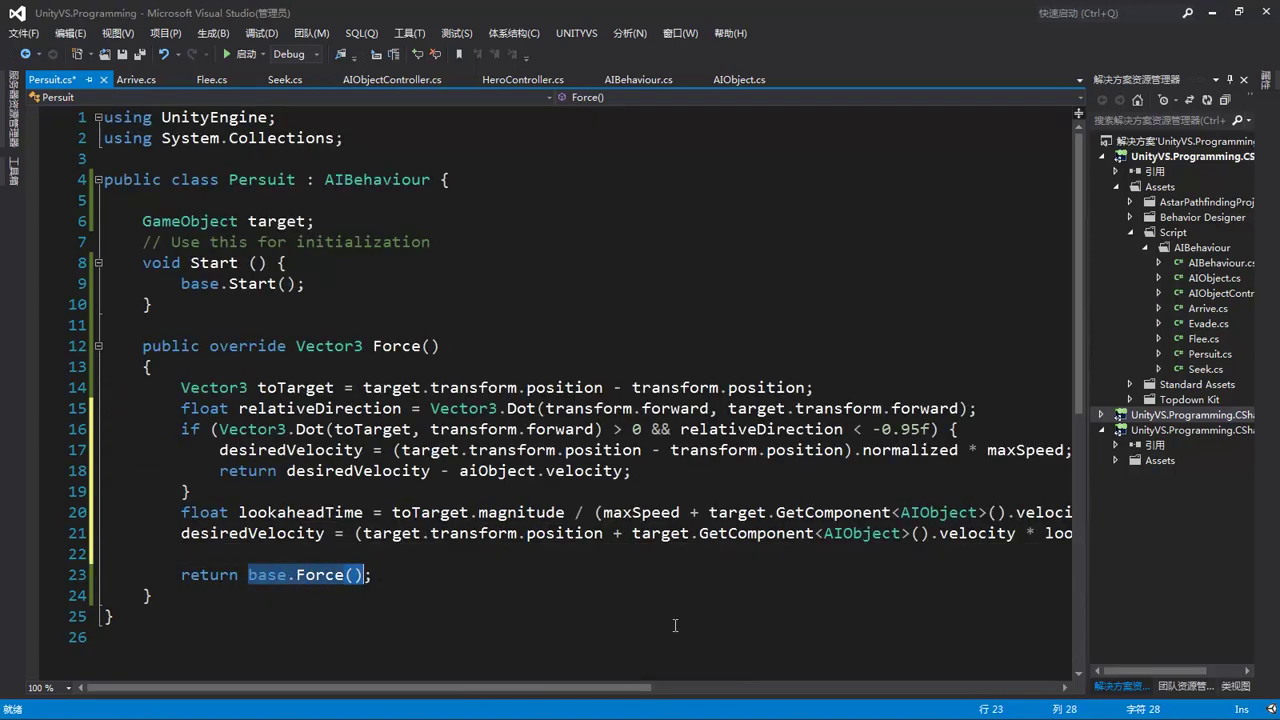
Replace base.Force() with return desiredVelocity - aiObject.velocity and save Persuit.cs.
{"action": "type", "text": "de;"}
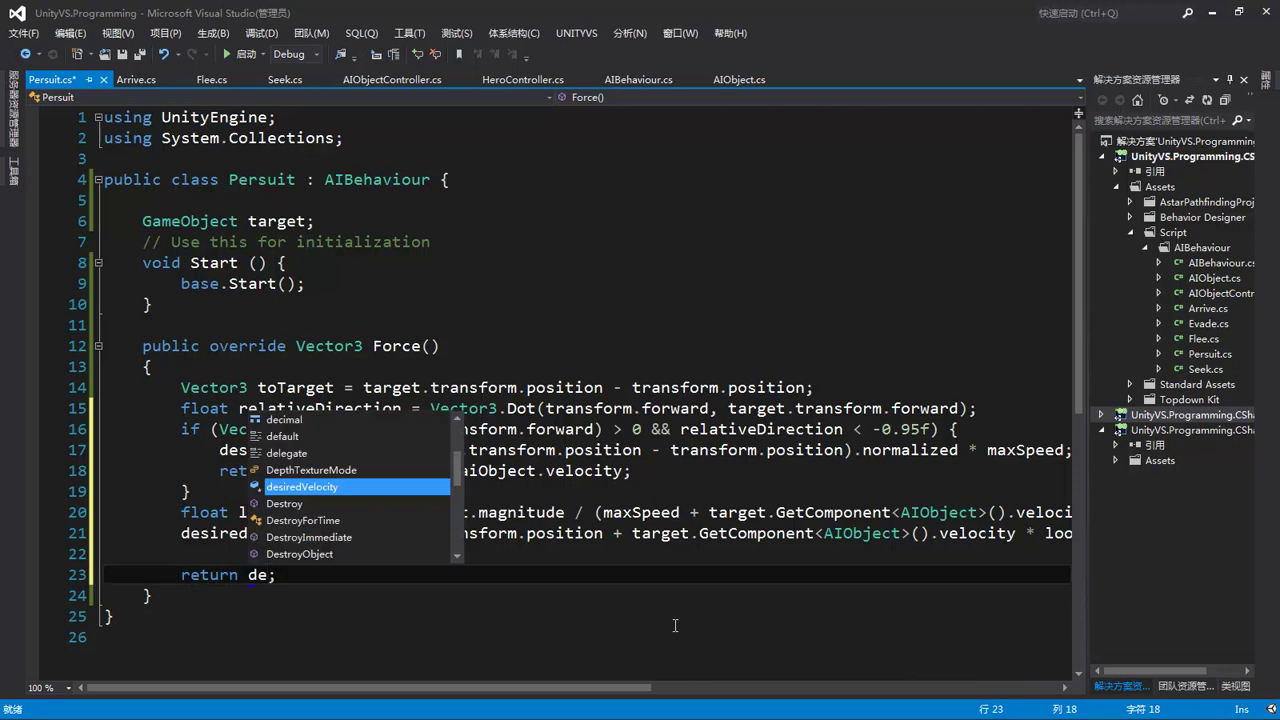
{"action": "key", "text": "Tab"}
{"action": "type", "text": "- ai"}
{"action": "key", "text": "Tab"}
{"action": "type", "text": ".v"}
{"action": "key", "text": "Tab"}
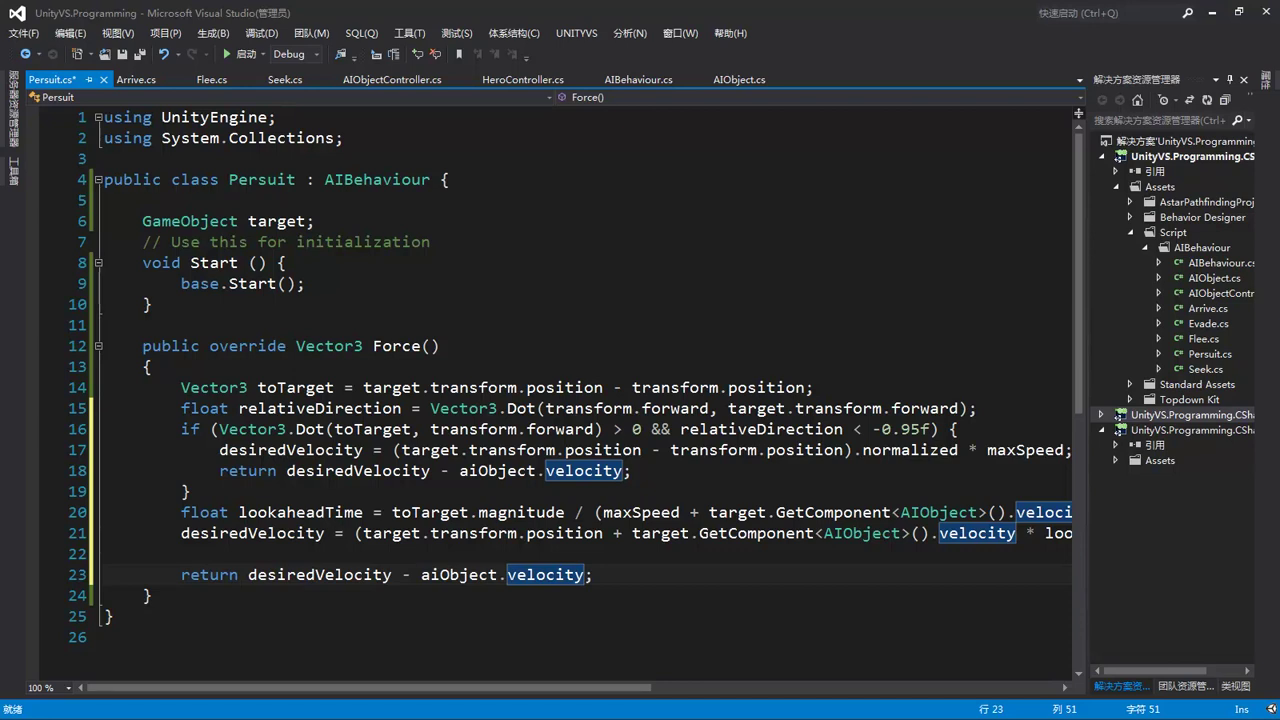
{"action": "left_click", "coordinate": [502, 280]}
{"action": "key", "text": "ctrl+s"}
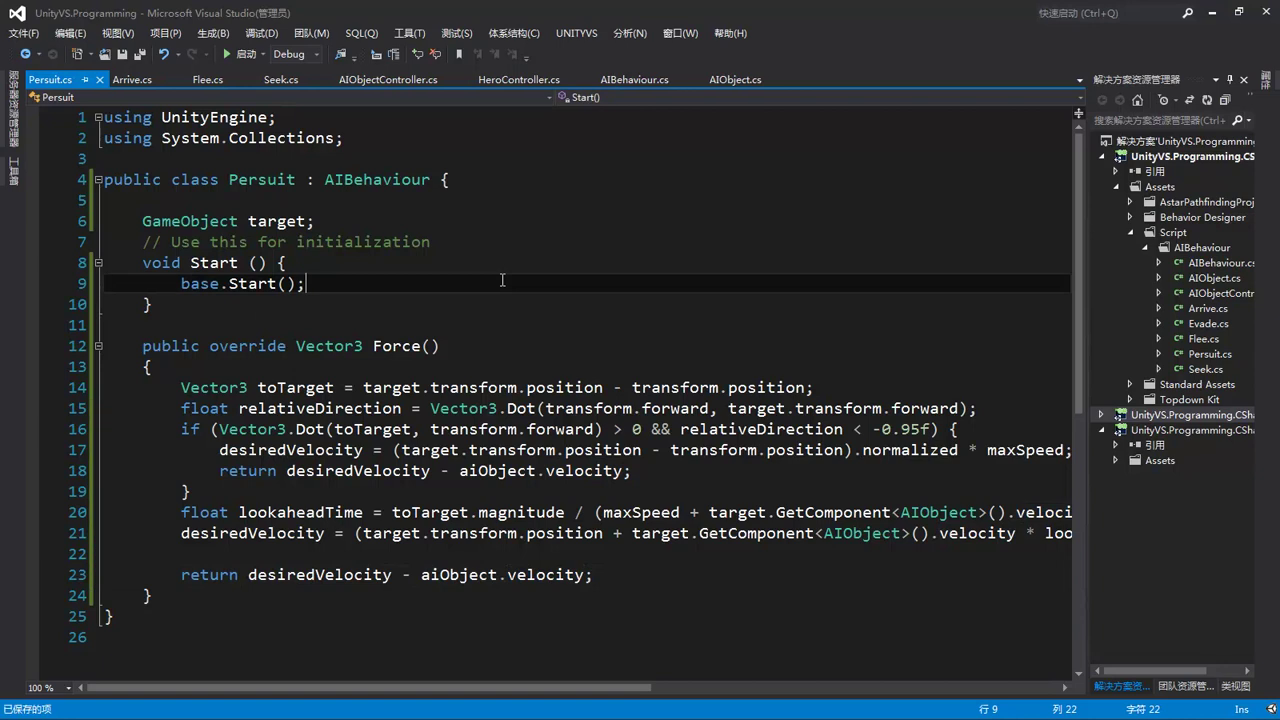
In Unity's Hierarchy, delete two of the four testMonster objects.
{"action": "key", "text": "ctrl+z"}
{"action": "key", "text": "alt+Tab"}
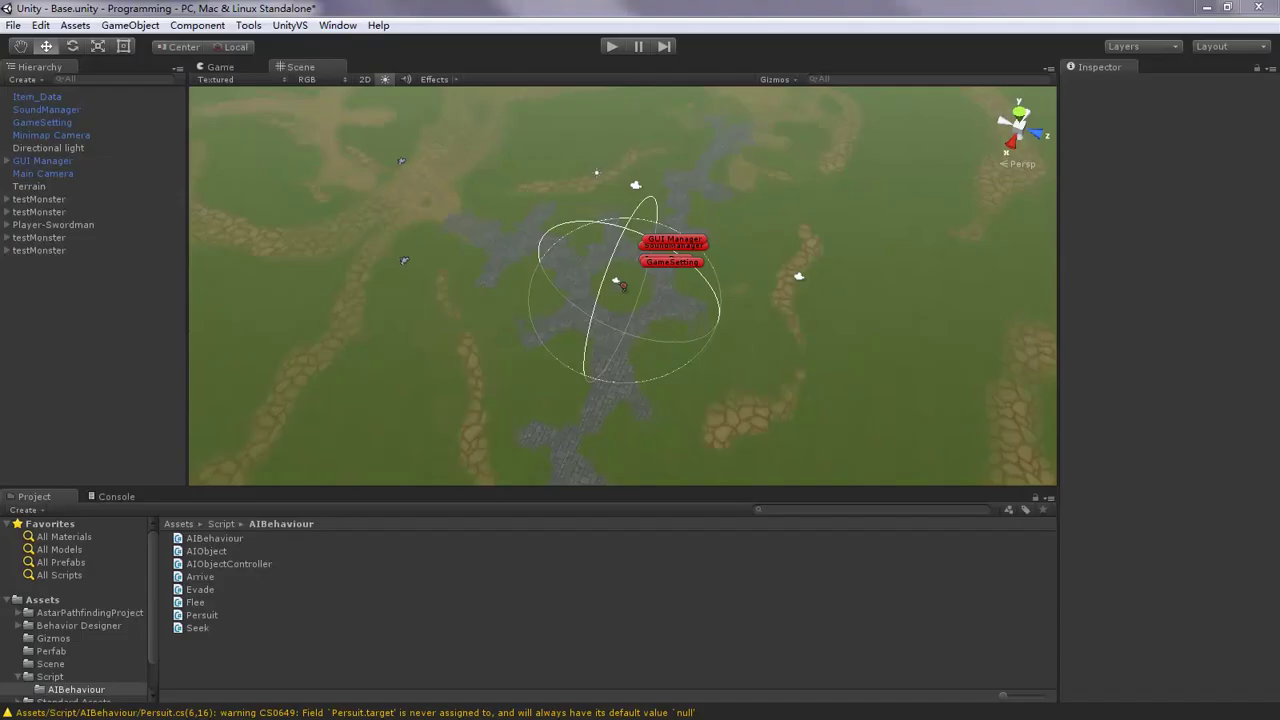
{"action": "left_click", "coordinate": [45, 239]}
{"action": "left_click", "coordinate": [51, 251], "text": "ctrl"}
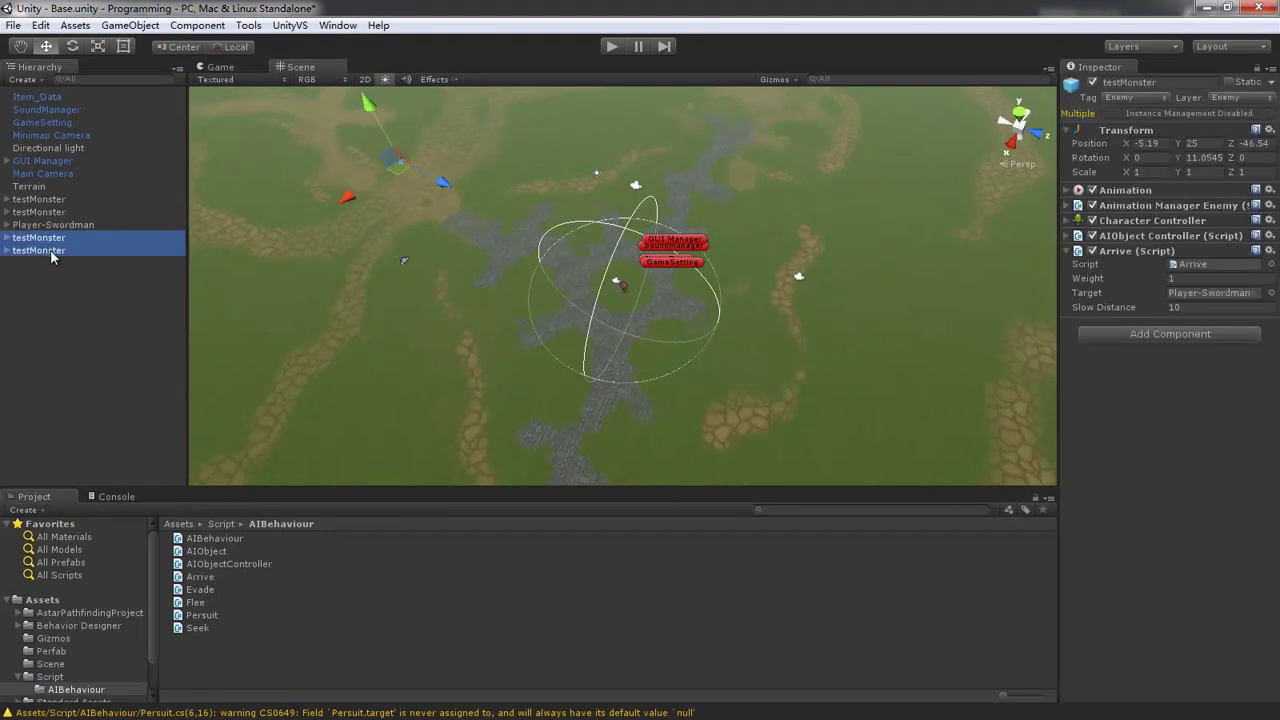
{"action": "key", "text": "Delete"}
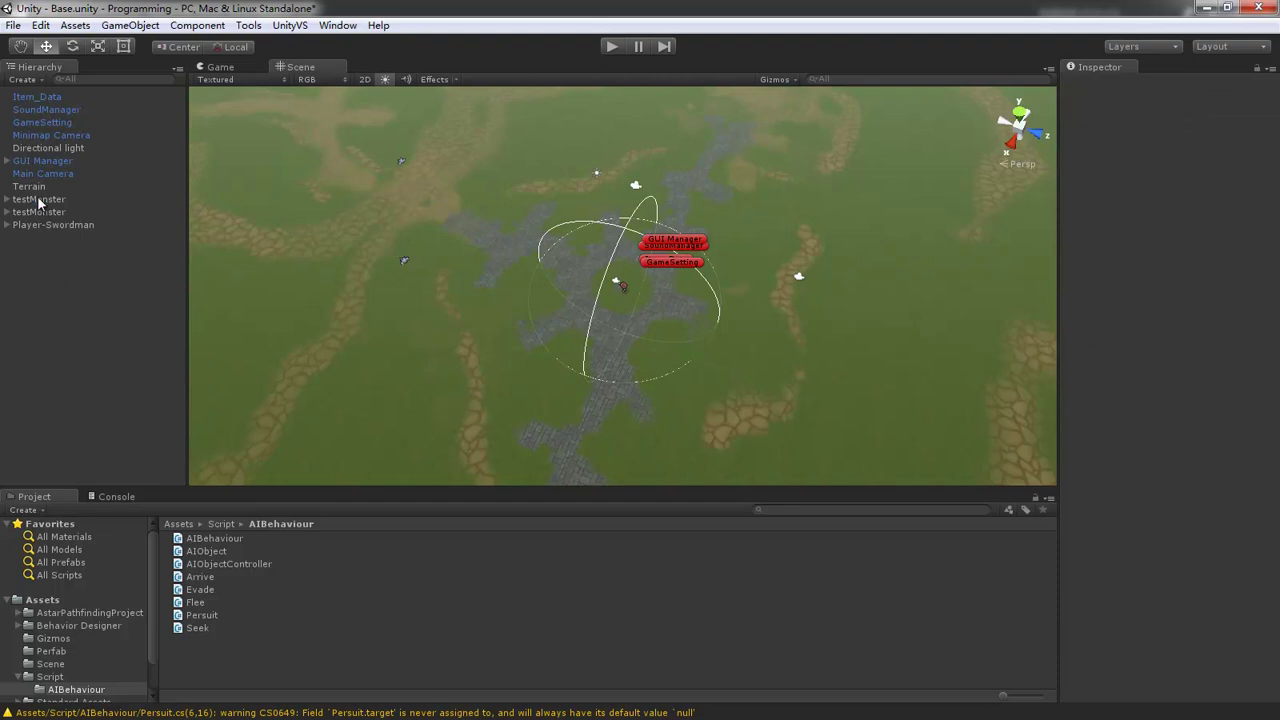
Add the Persuit script from the Project panel to a remaining testMonster.
{"action": "left_click", "coordinate": [40, 200]}
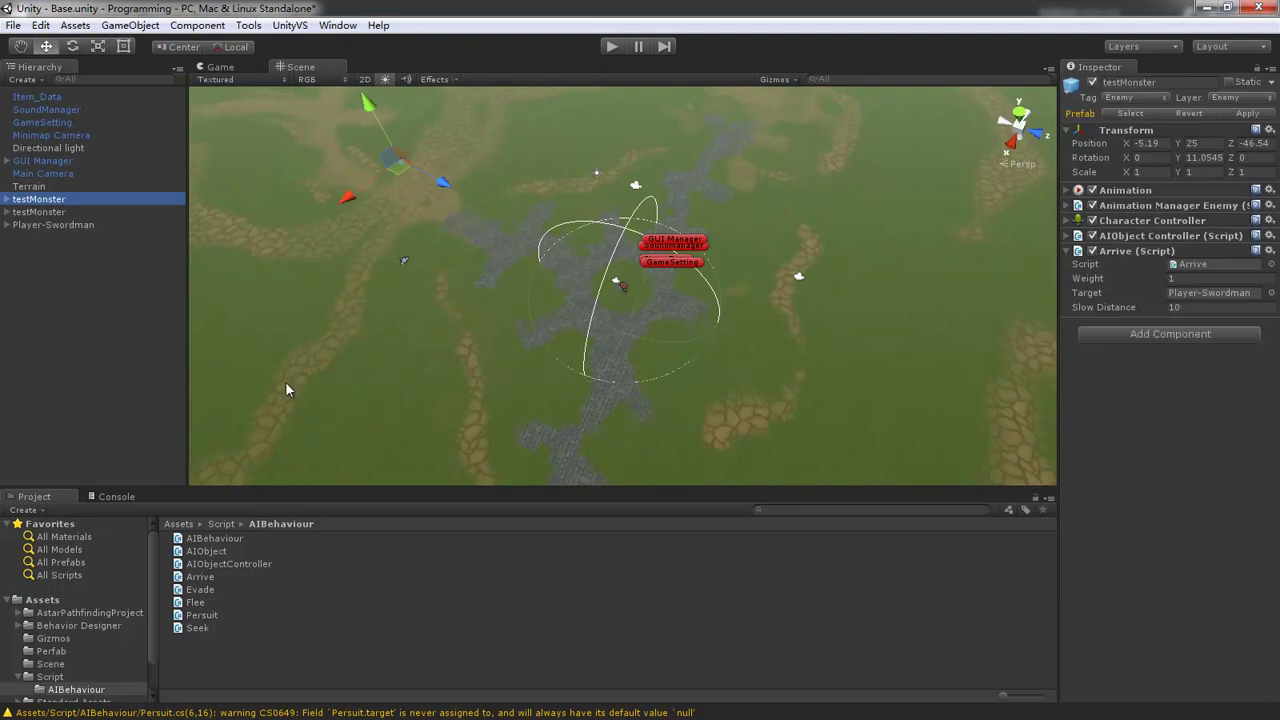
{"action": "left_click", "coordinate": [42, 212]}
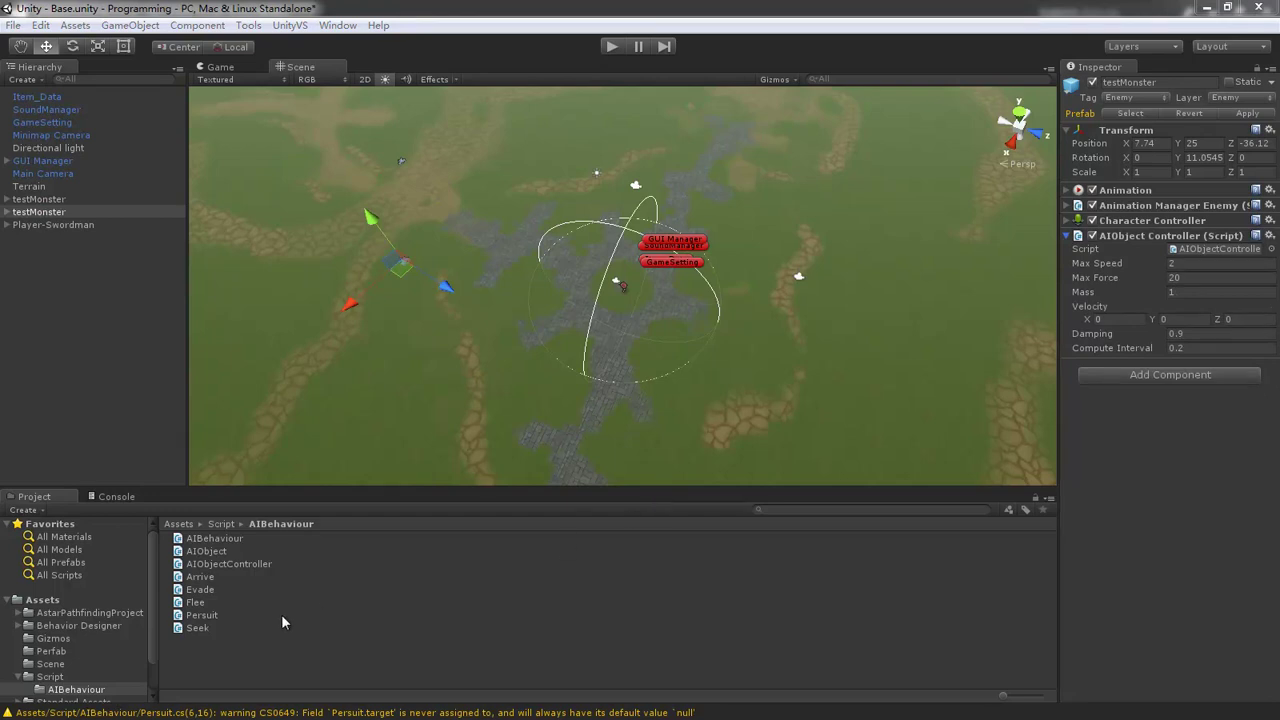
{"action": "mouse_move", "coordinate": [203, 615]}
{"action": "left_mouse_down"}
{"action": "mouse_move", "coordinate": [1113, 553]}
{"action": "mouse_move", "coordinate": [1179, 521]}
{"action": "left_mouse_up"}
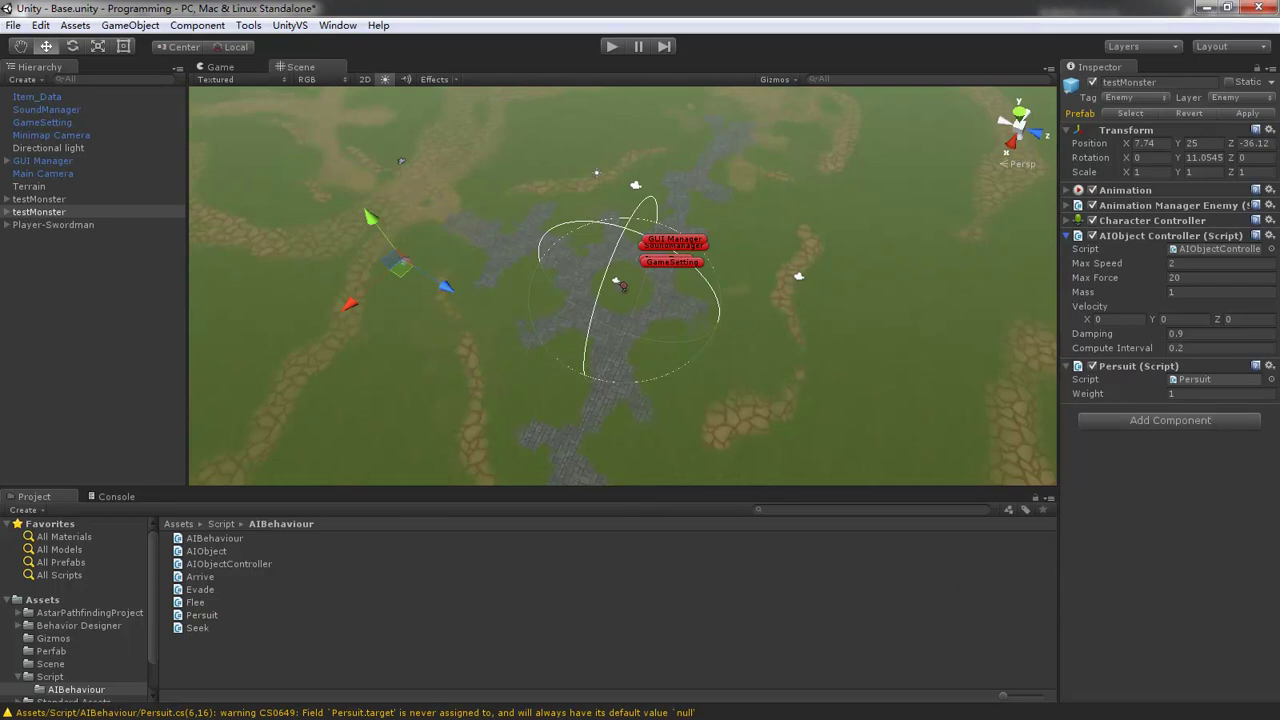
{"action": "key", "text": "alt+Tab"}
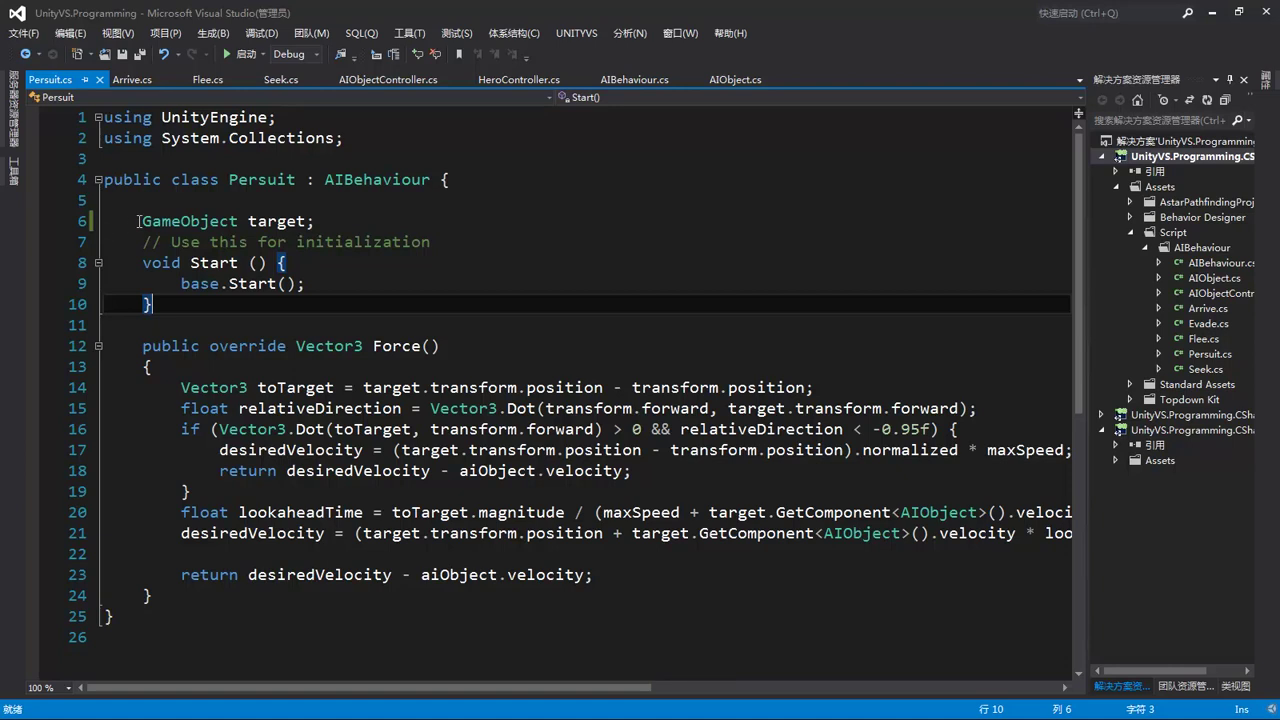
Declare Persuit's target field as public GameObject target and save the script.
{"action": "left_click", "coordinate": [139, 221]}
{"action": "type", "text": "public"}
{"action": "key", "text": "ctrl+s"}
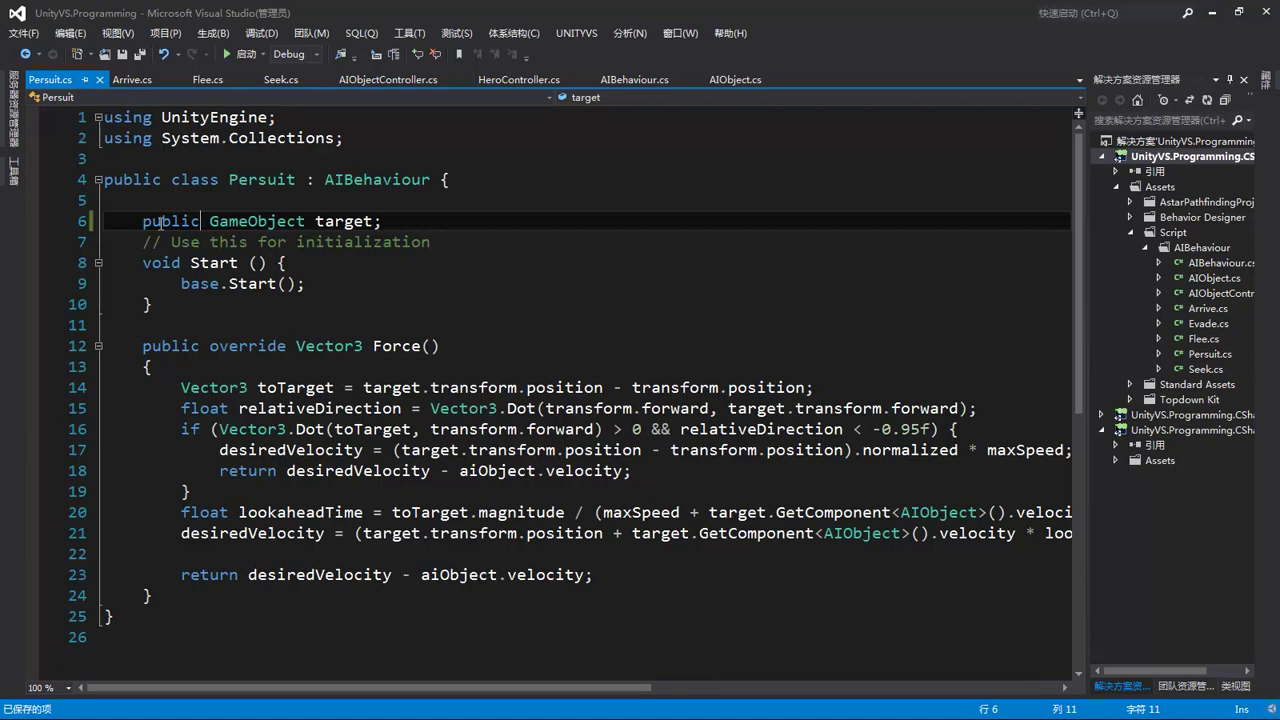
{"action": "key", "text": "alt+Tab"}
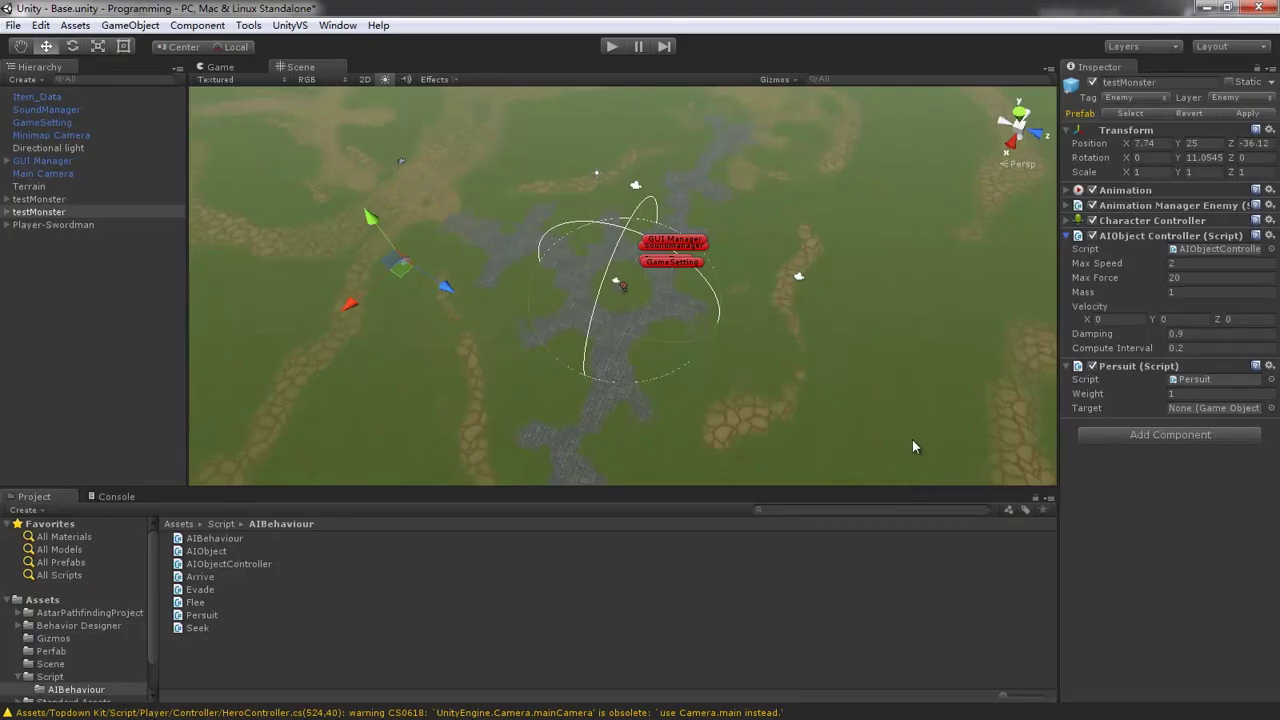
Set the other testMonster as the Target of the Persuit component.
{"action": "left_click_drag", "start_coordinate": [945, 442], "coordinate": [1121, 412]}
{"action": "left_click", "coordinate": [880, 346]}
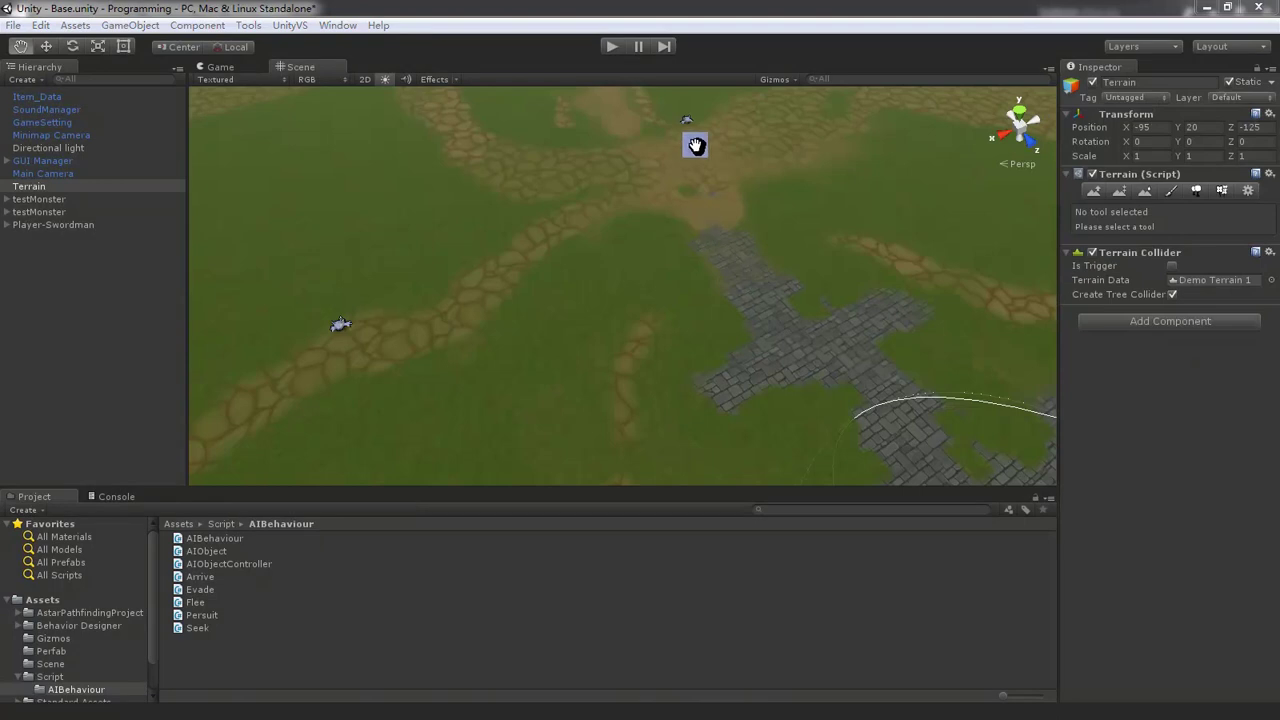
{"action": "left_click", "coordinate": [611, 47]}
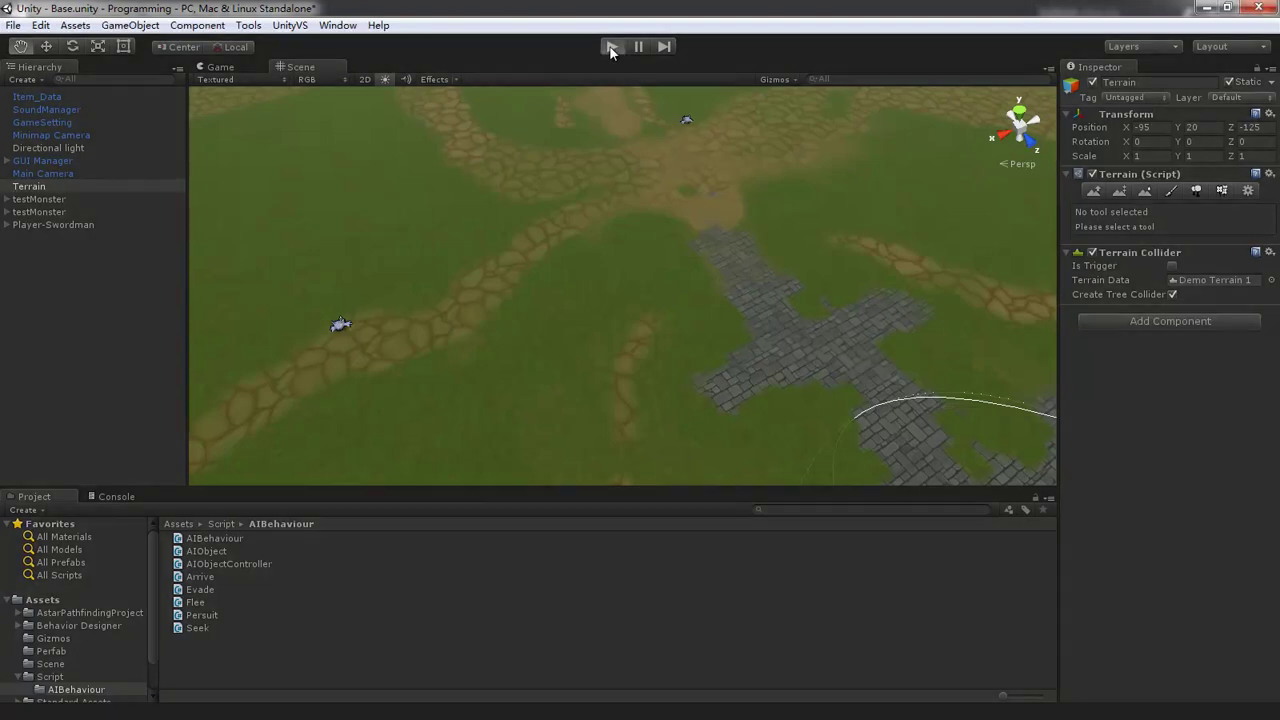
Enter Play mode and pan the Scene view to watch the testMonster pursue its target.
{"action": "left_click", "coordinate": [610, 47]}
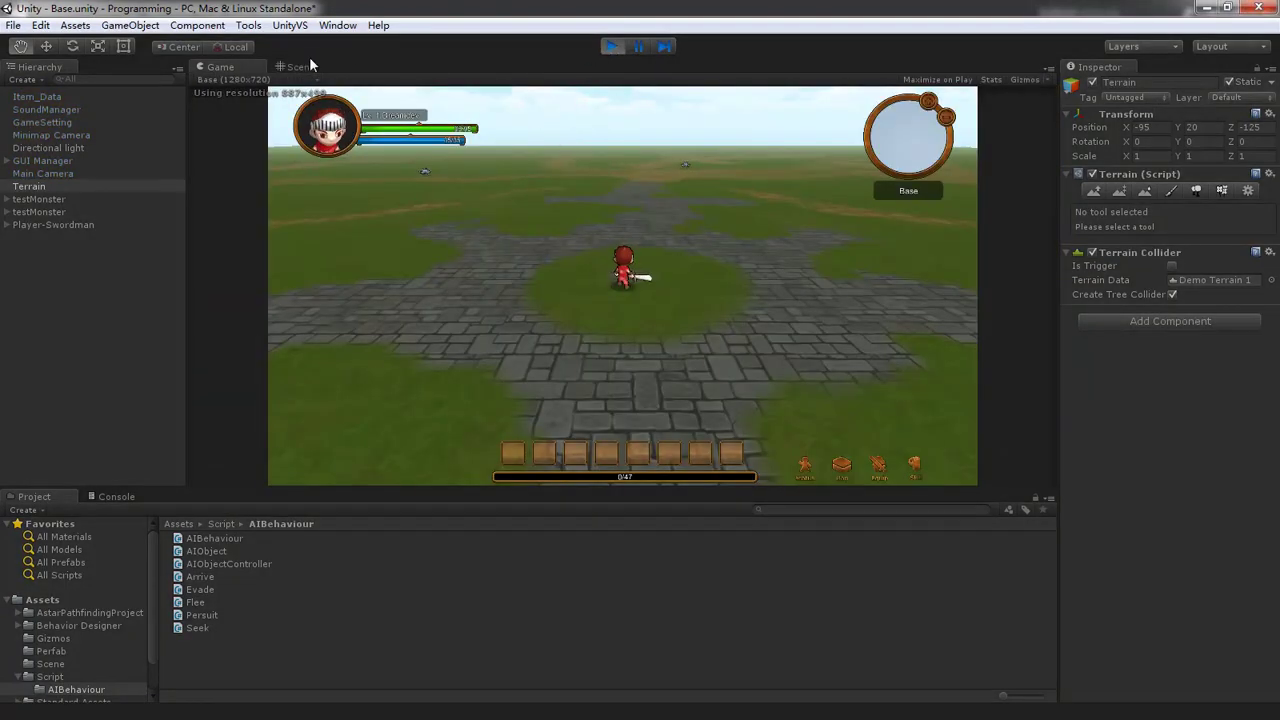
{"action": "left_click", "coordinate": [300, 67]}
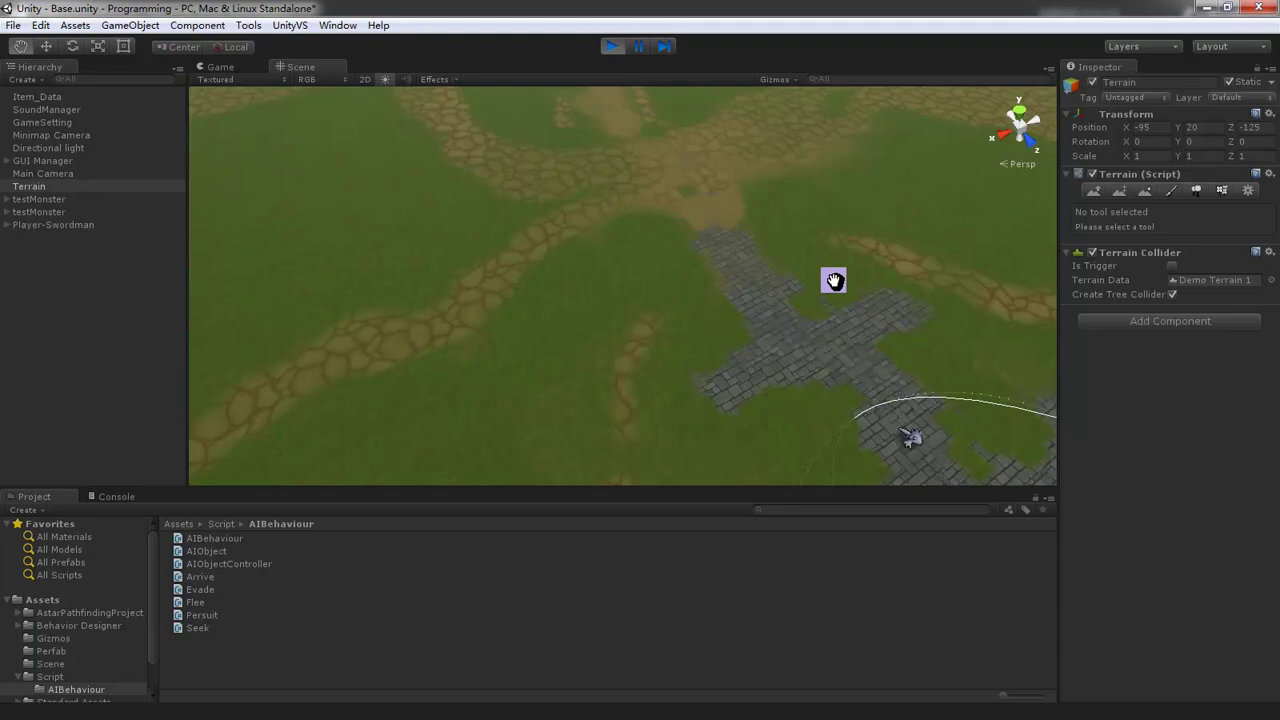
{"action": "mouse_move", "coordinate": [814, 272]}
{"action": "left_mouse_down"}
{"action": "mouse_move", "coordinate": [517, 214]}
{"action": "mouse_move", "coordinate": [426, 146]}
{"action": "left_mouse_up"}
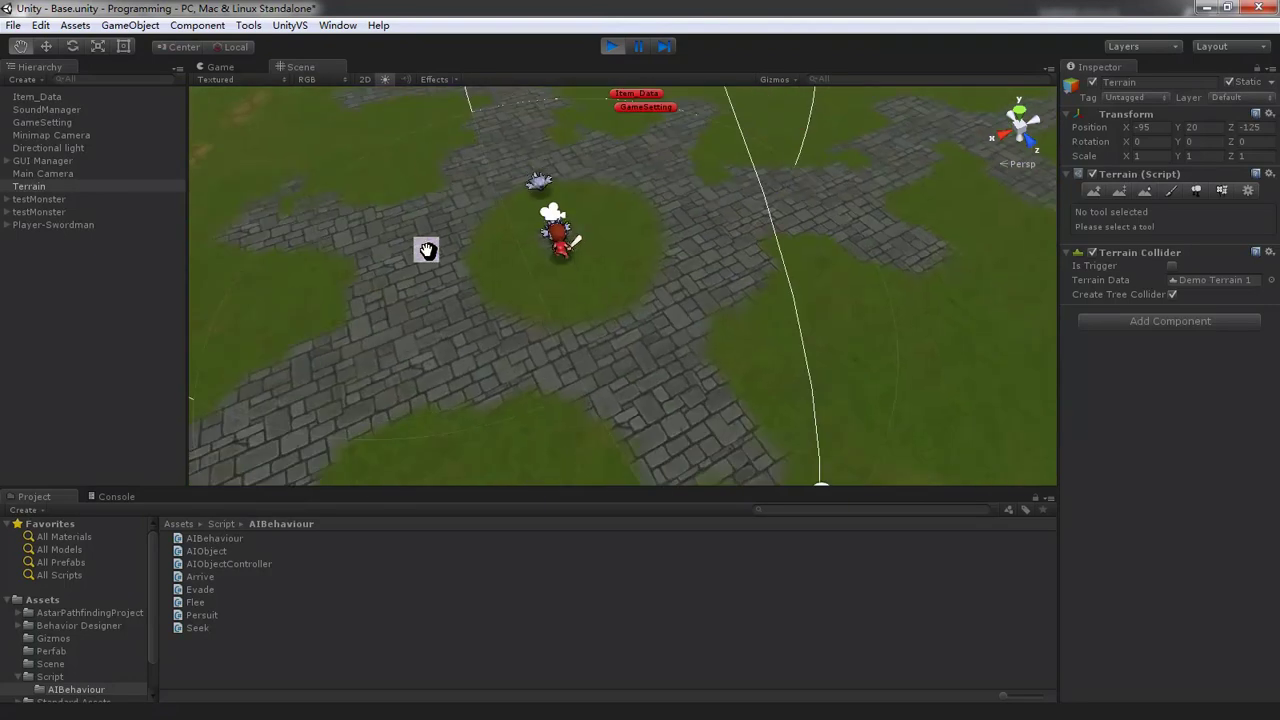